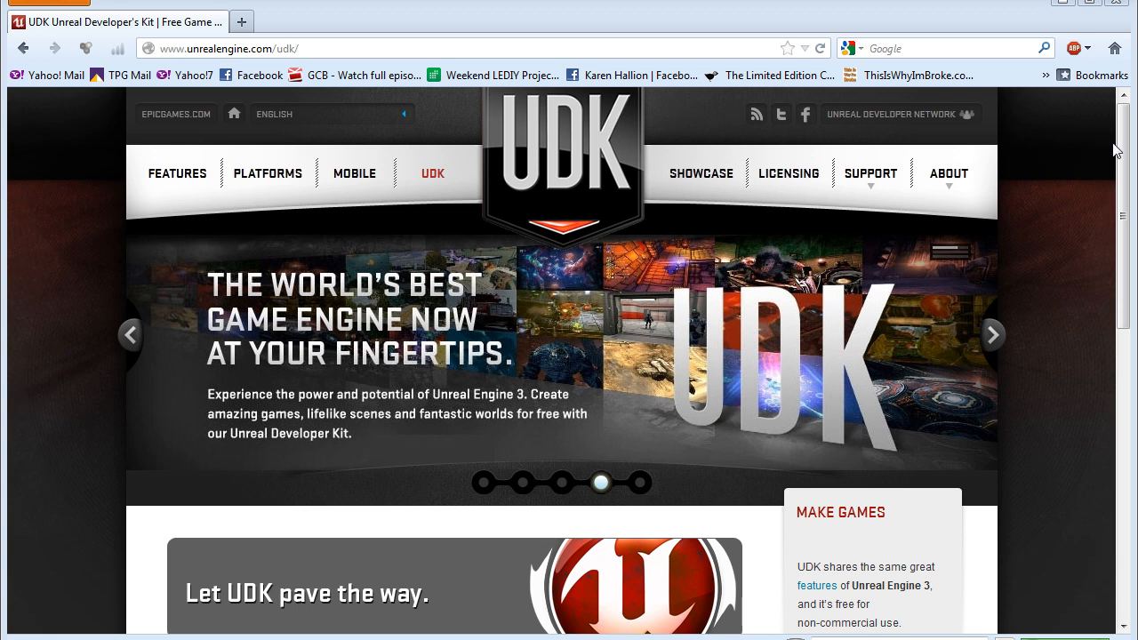
- Open the UDK documentation and go to its UDK Level Creation Home page
{"action": "left_click_drag", "start_coordinate": [1118, 151], "coordinate": [1121, 294]}
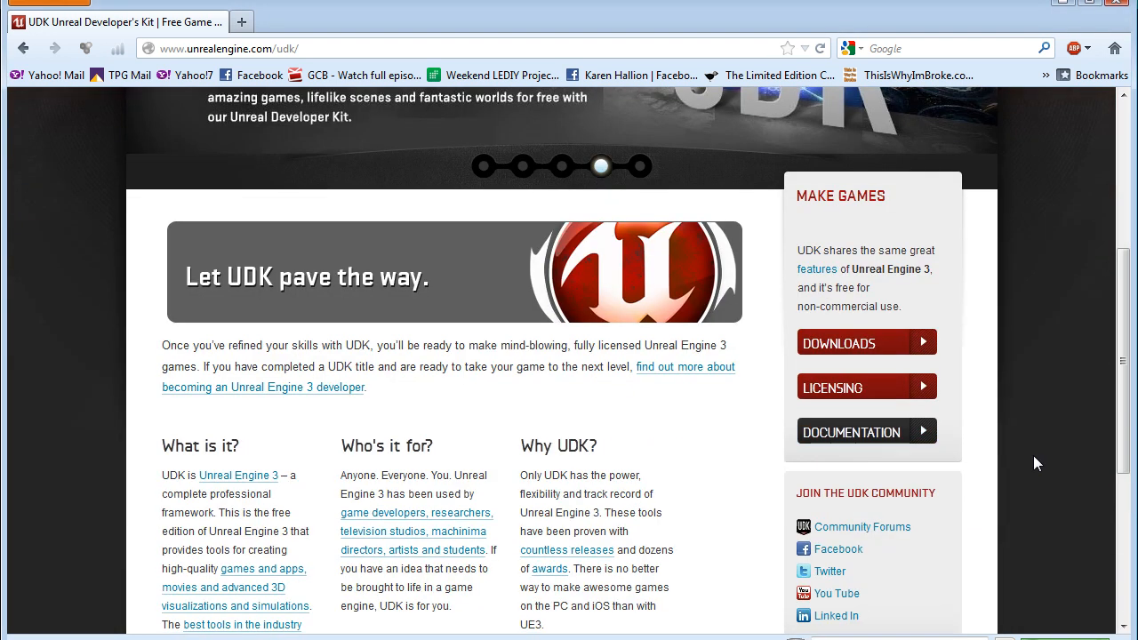
{"action": "left_click", "coordinate": [826, 432]}
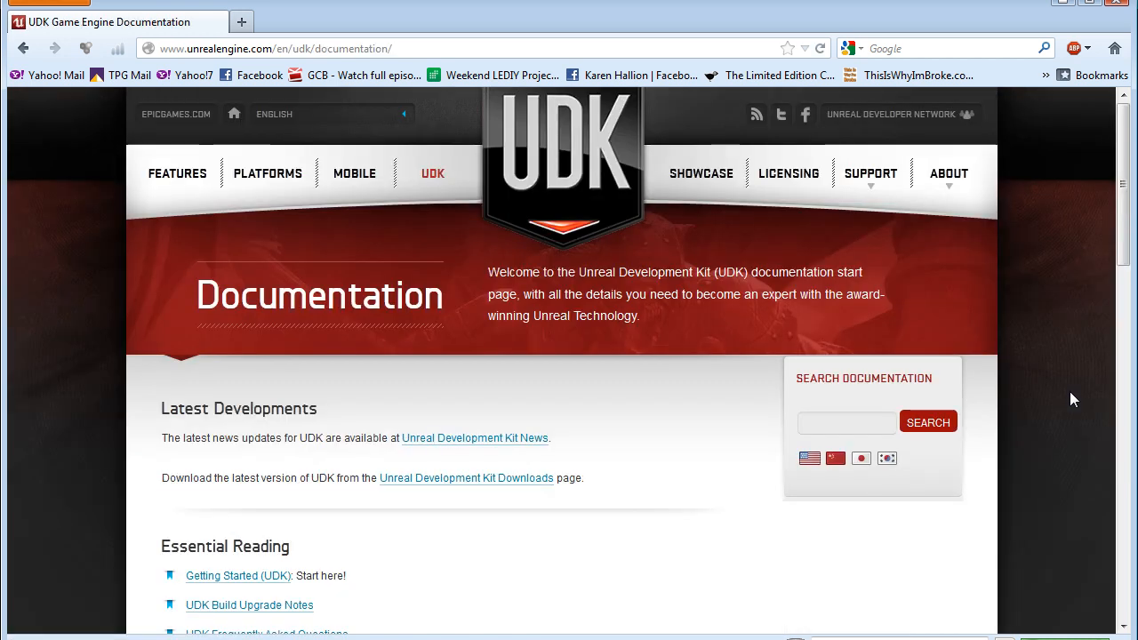
{"action": "left_click_drag", "start_coordinate": [1124, 184], "coordinate": [1127, 424]}
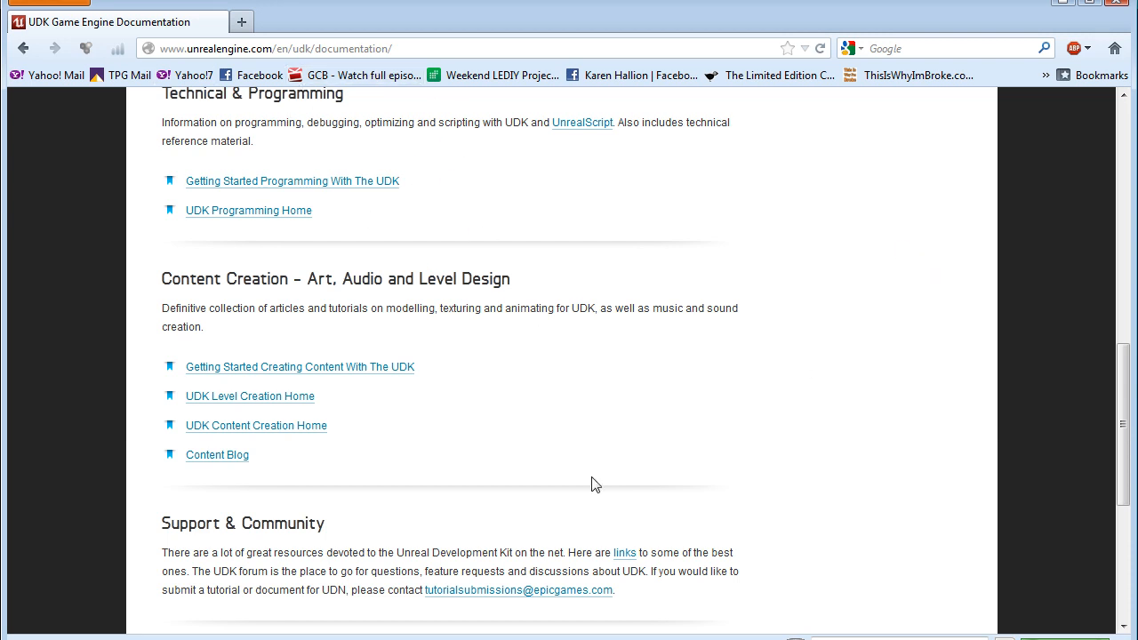
{"action": "left_click", "coordinate": [257, 427]}
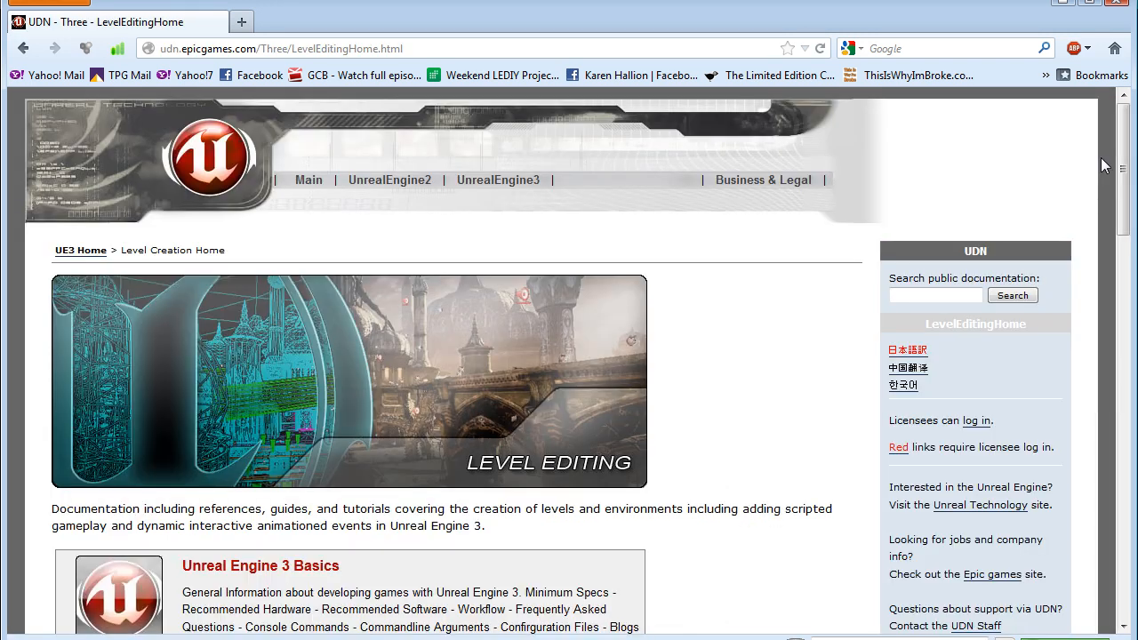
- Open the Static Meshes topic page and look through its technical and content creation topics
{"action": "left_click_drag", "start_coordinate": [1125, 147], "coordinate": [1128, 464]}
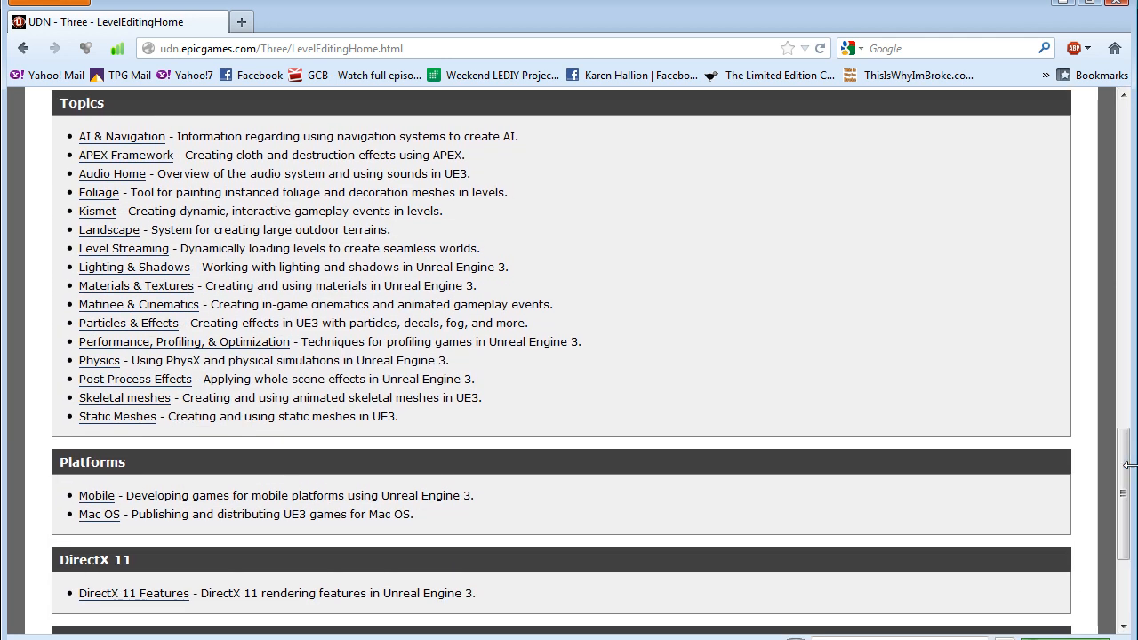
{"action": "left_click", "coordinate": [114, 418]}
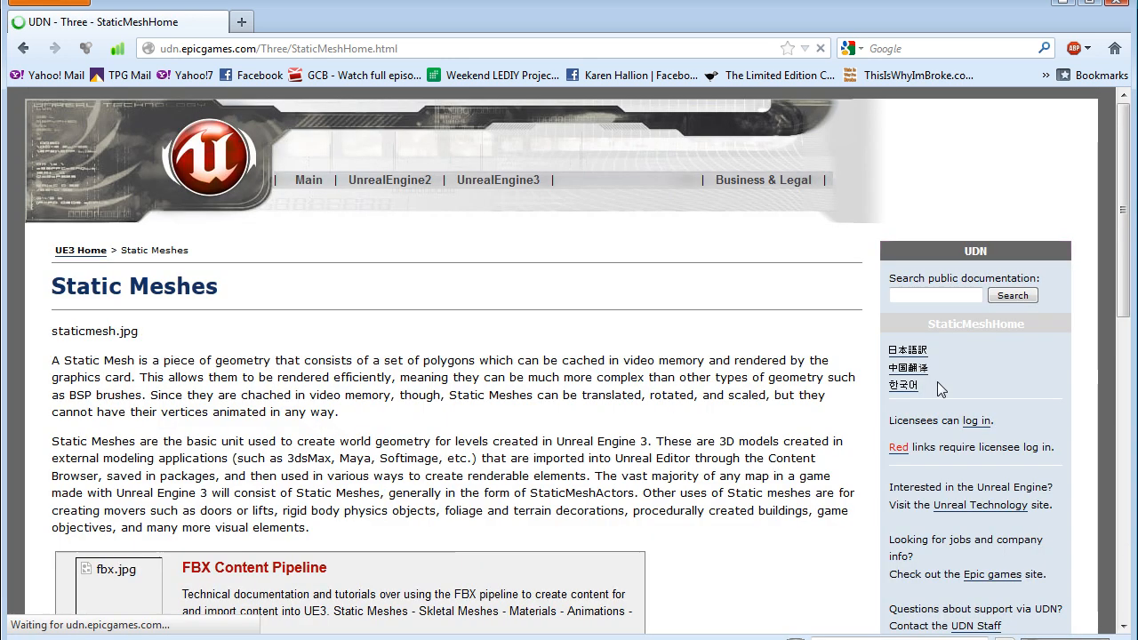
{"action": "scroll", "coordinate": [1098, 327], "scroll_direction": "down", "scroll_amount": 10}
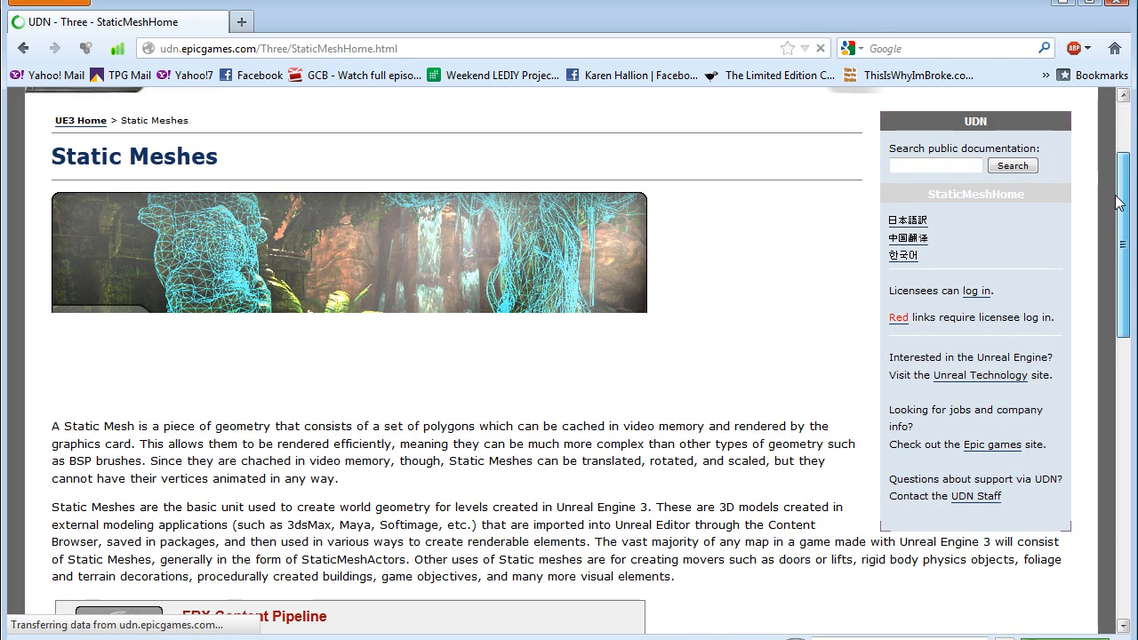
{"action": "scroll", "coordinate": [1096, 327], "scroll_direction": "down", "scroll_amount": 3}
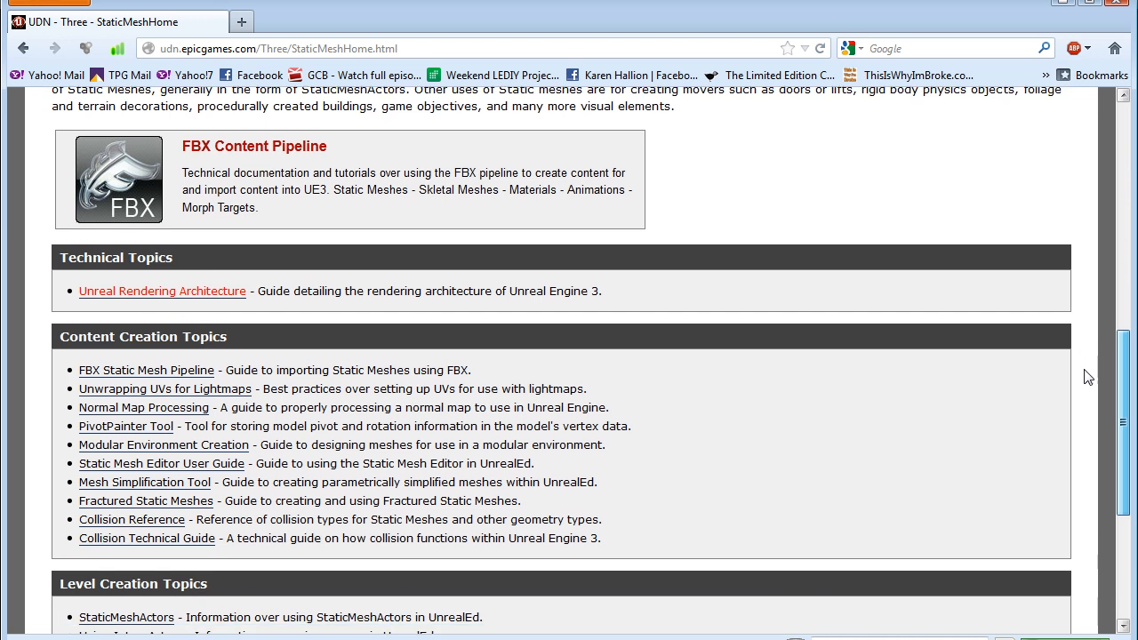
{"action": "left_click_drag", "start_coordinate": [1085, 370], "coordinate": [1084, 375]}
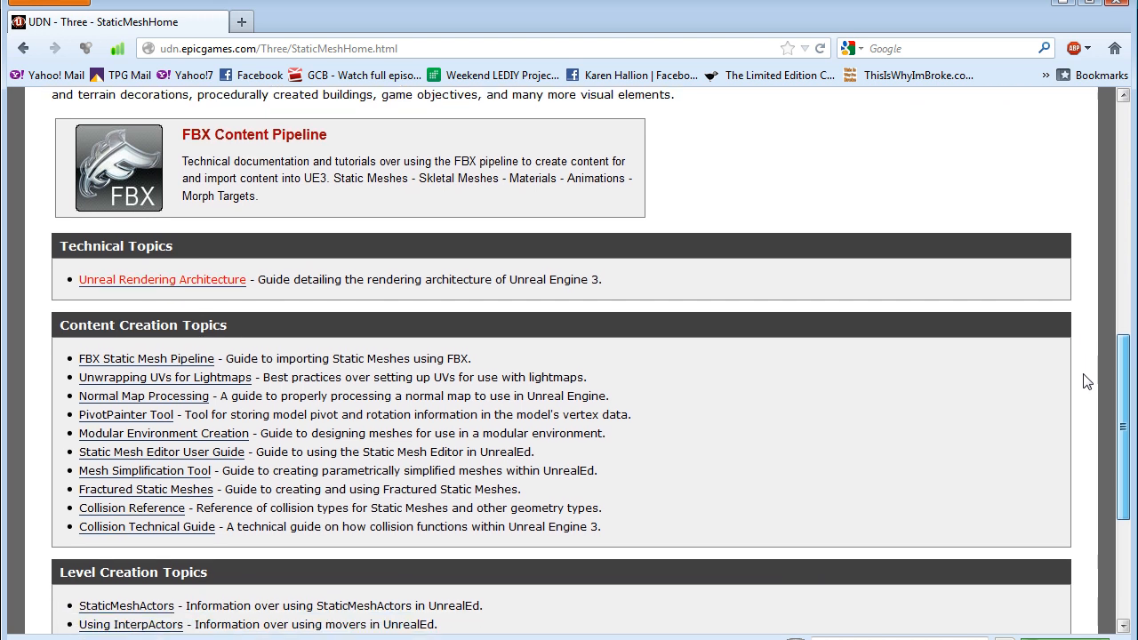
{"action": "left_click_drag", "start_coordinate": [1087, 381], "coordinate": [346, 313]}
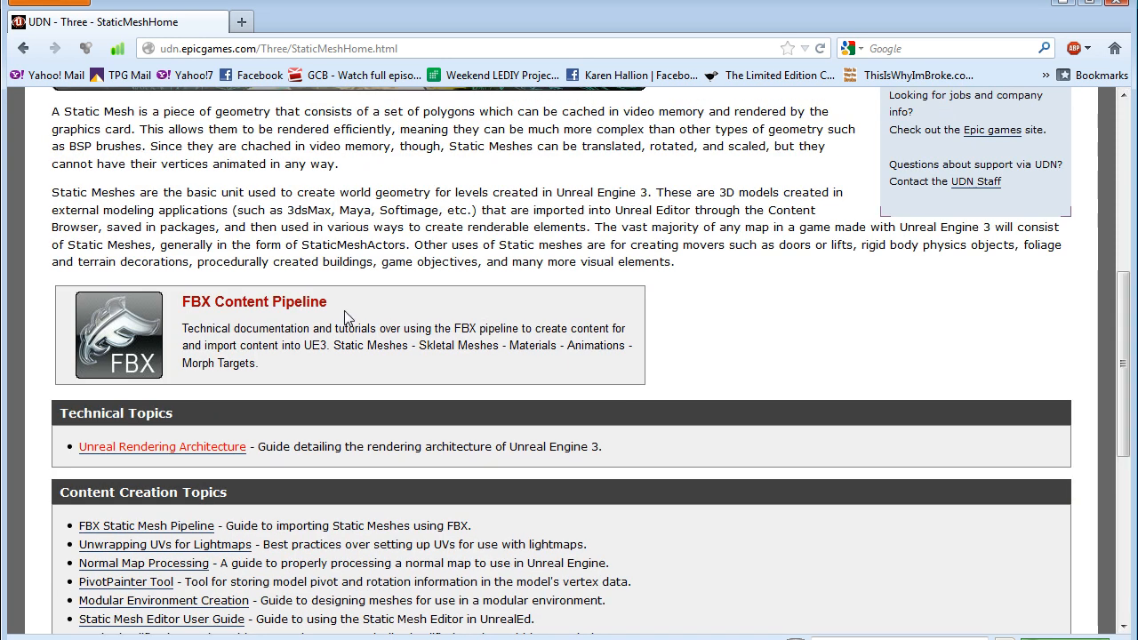
- Open the FBX Content Pipeline page and, from its topics, look through the FBX Animation Pipeline guide
{"action": "left_click", "coordinate": [251, 312]}
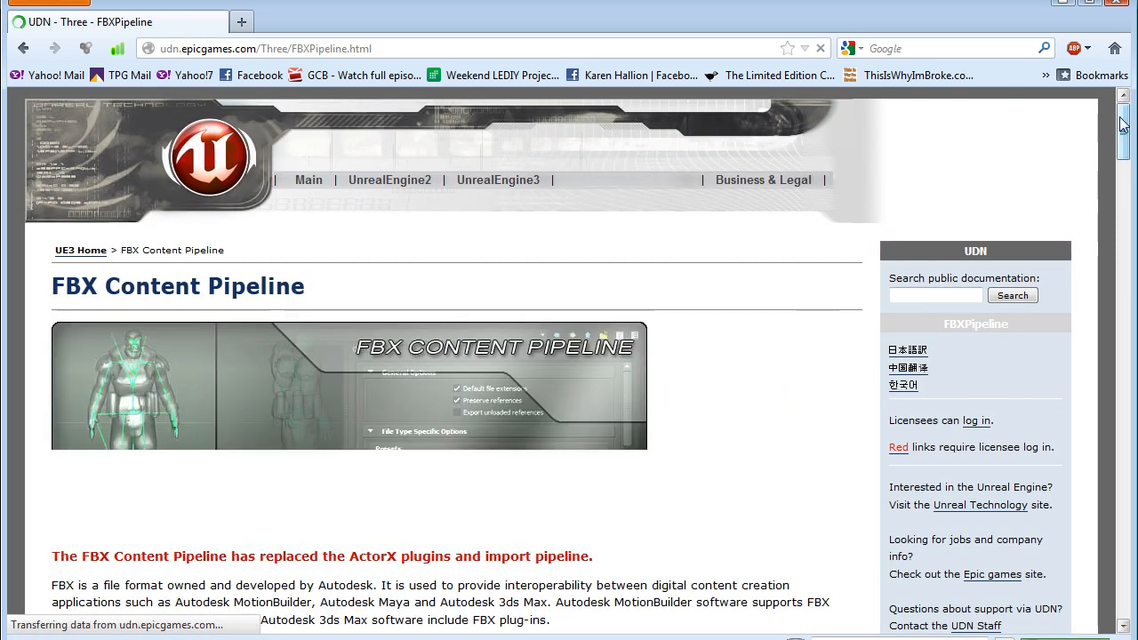
{"action": "left_click_drag", "start_coordinate": [1124, 124], "coordinate": [1109, 184]}
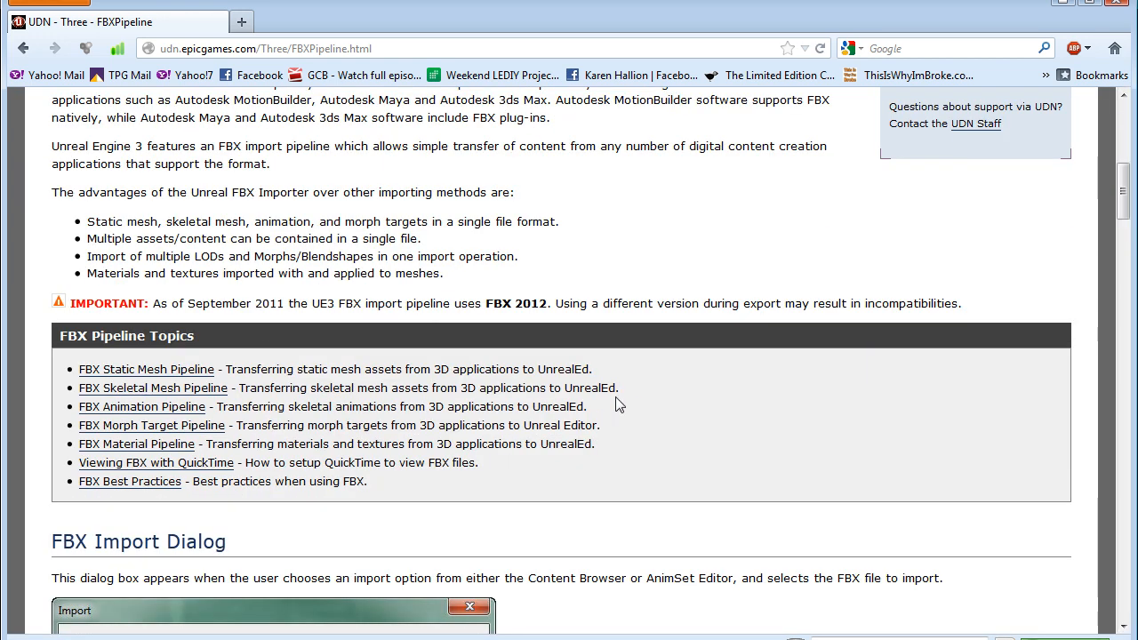
{"action": "left_click_drag", "start_coordinate": [1124, 192], "coordinate": [1123, 190]}
{"action": "left_click", "coordinate": [129, 416]}
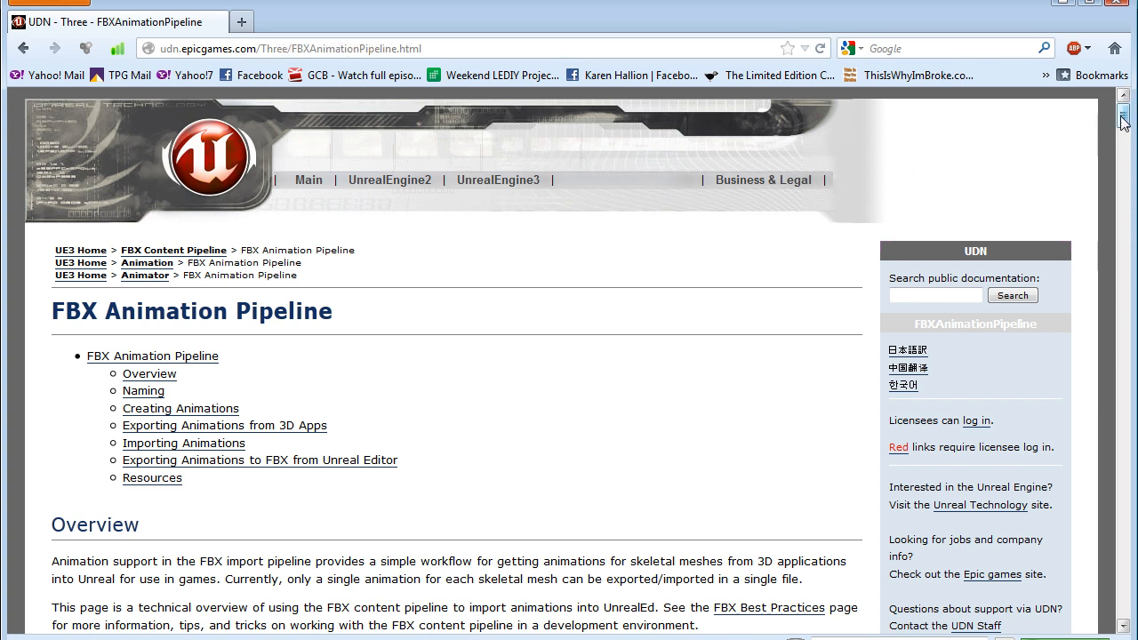
{"action": "left_click_drag", "start_coordinate": [1123, 119], "coordinate": [1085, 623]}
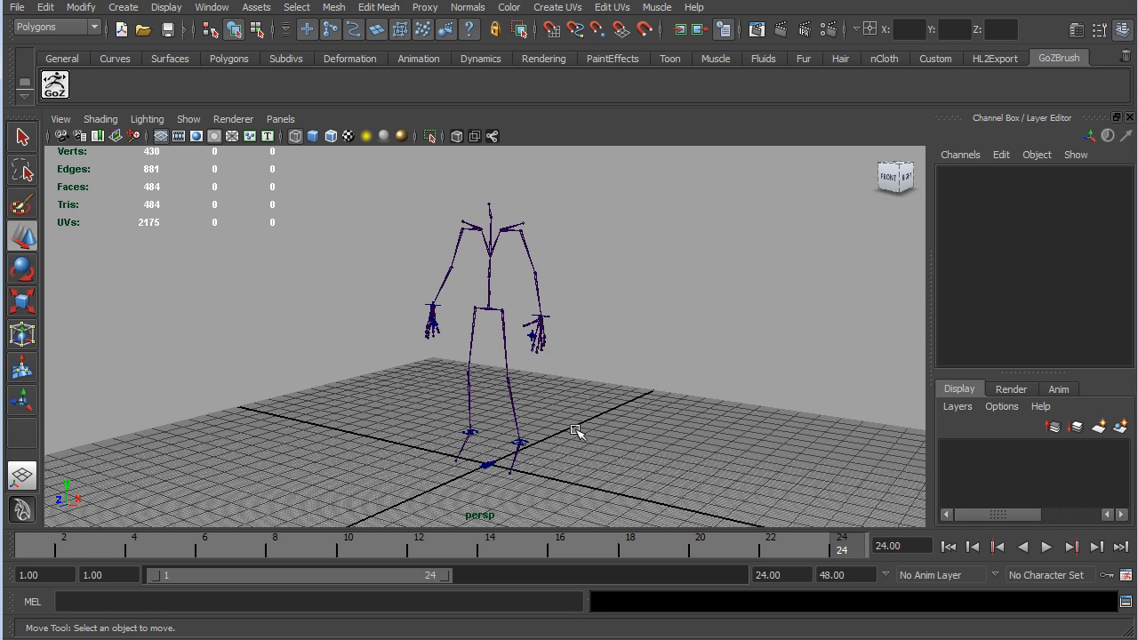
- Switch to Maya and select the skeleton's b_Hips root joint
{"action": "left_click", "coordinate": [489, 284]}
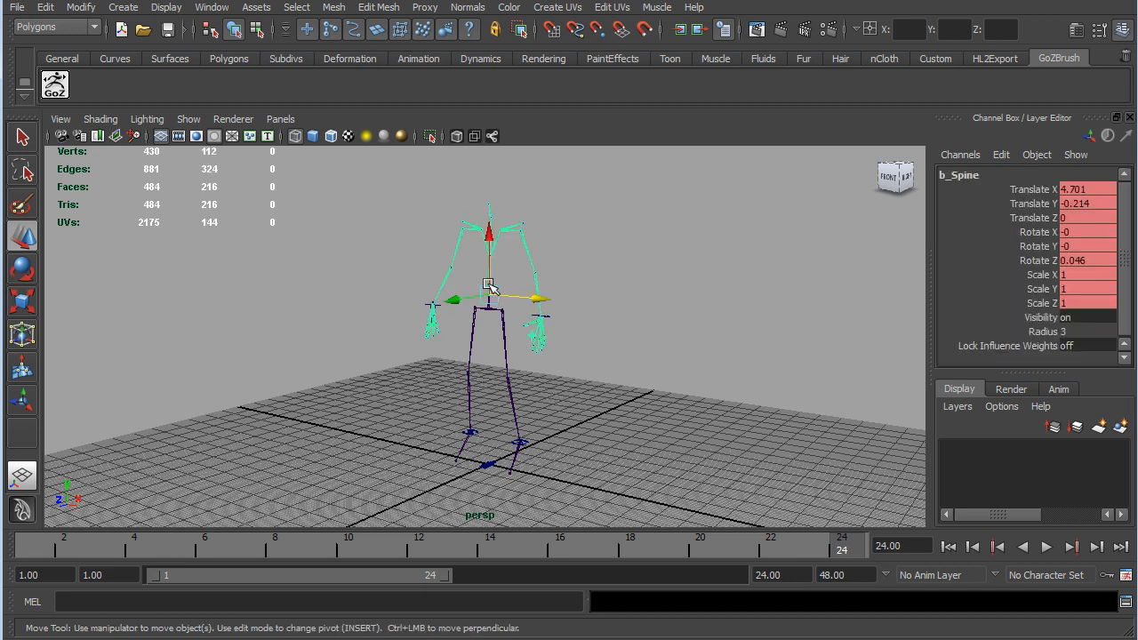
{"action": "left_click", "coordinate": [488, 311]}
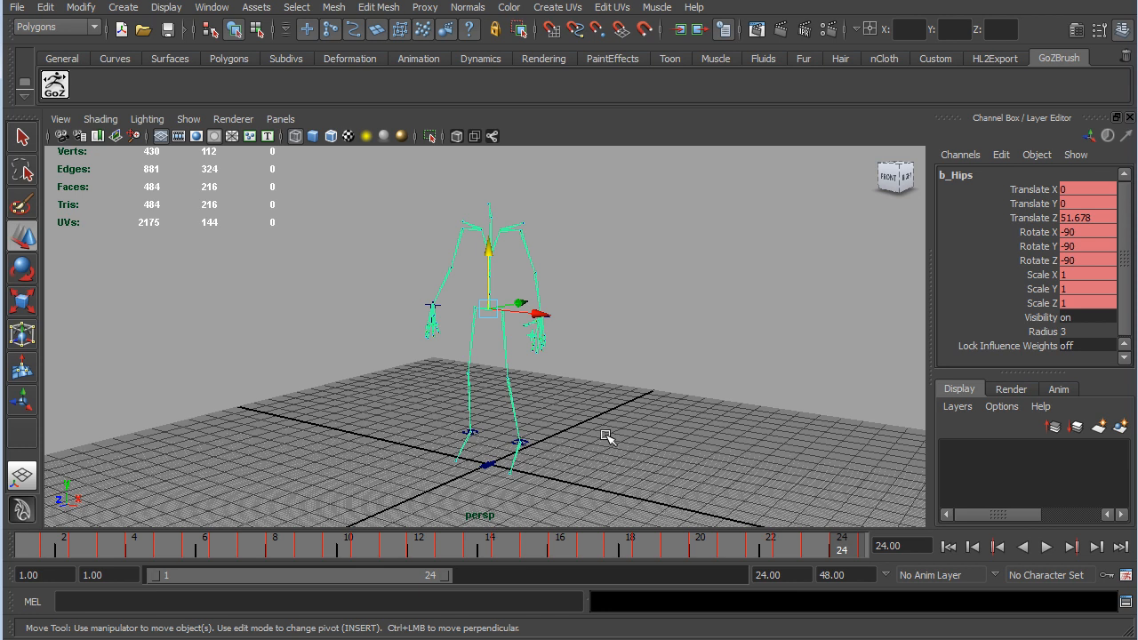
{"action": "left_click_drag", "start_coordinate": [605, 424], "coordinate": [617, 399], "text": "alt"}
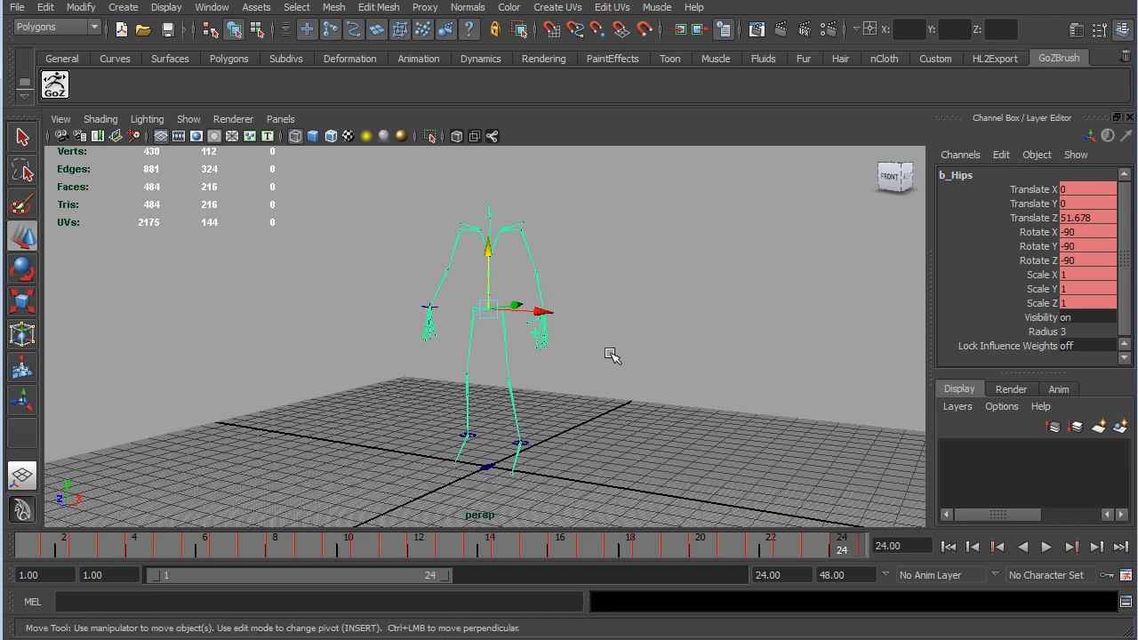
- Check the joint size in the Kinematics display preferences and save the preferences
{"action": "left_click", "coordinate": [211, 7]}
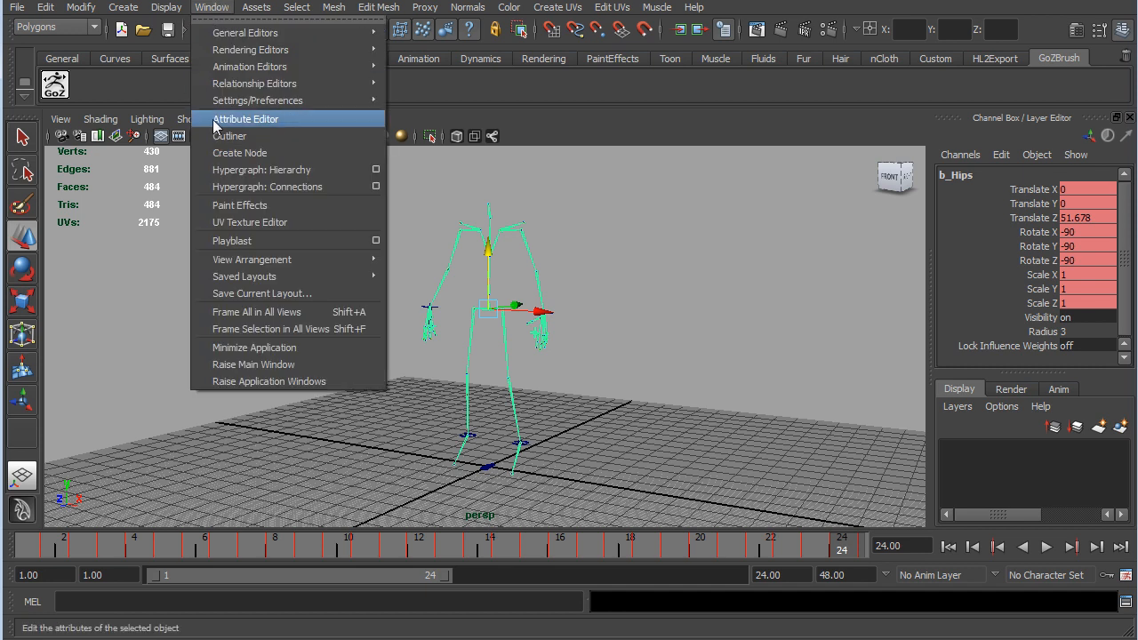
{"action": "mouse_move", "coordinate": [217, 100]}
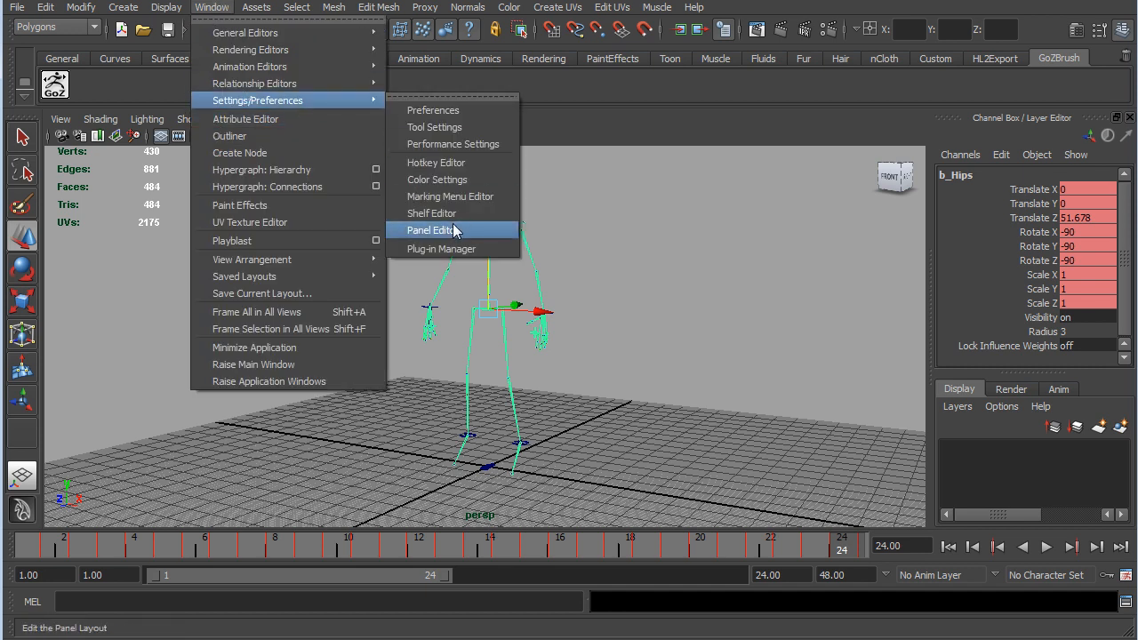
{"action": "left_click", "coordinate": [442, 113]}
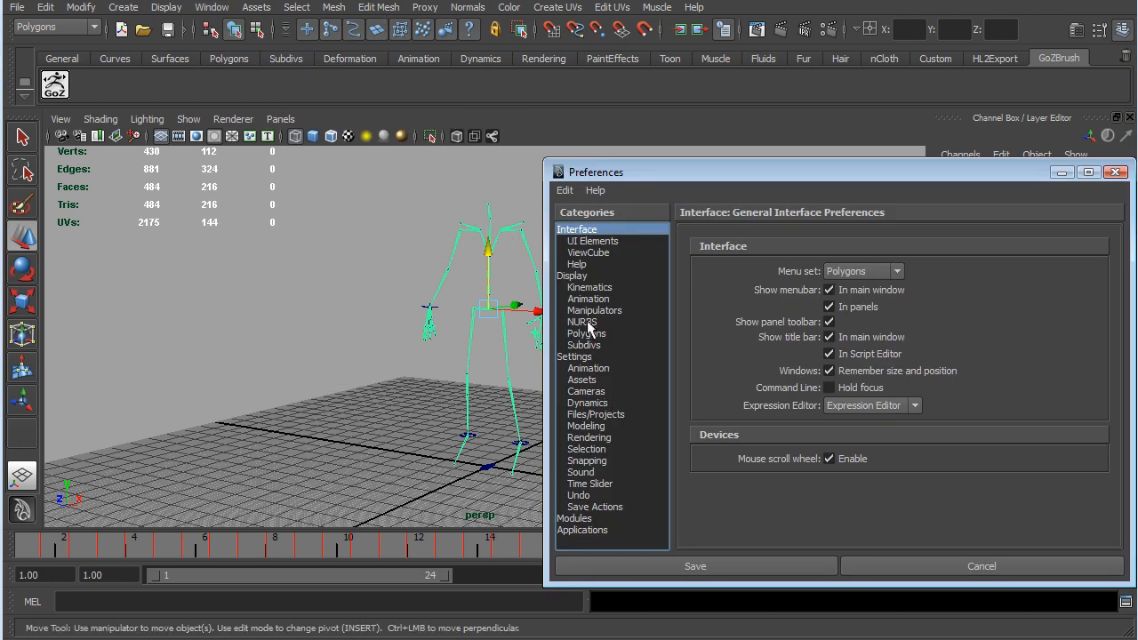
{"action": "left_click", "coordinate": [592, 290]}
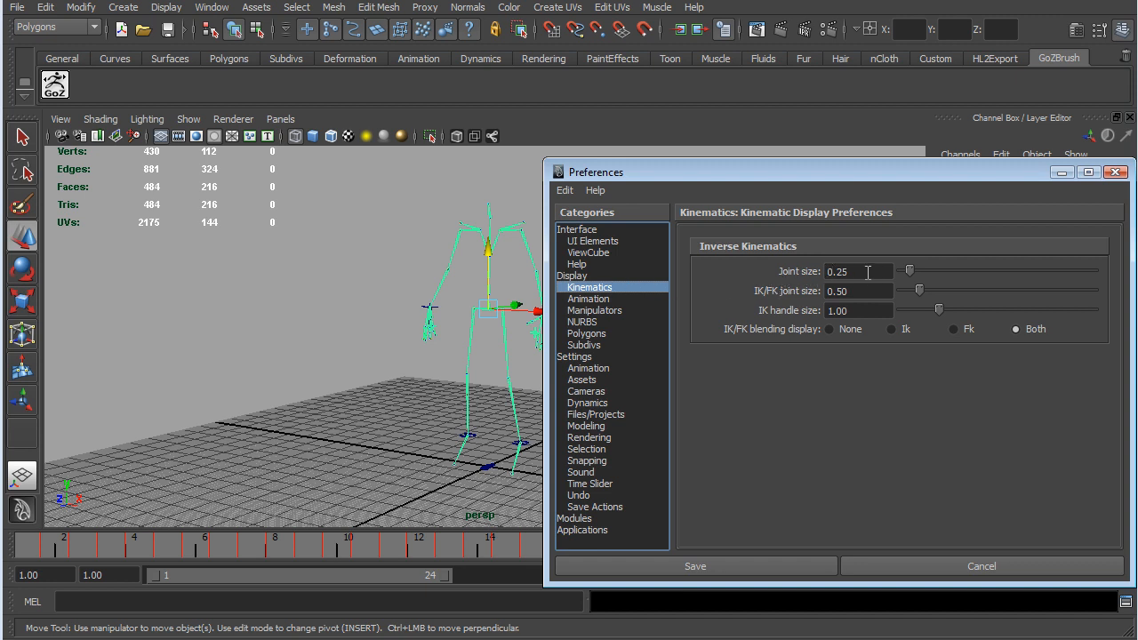
{"action": "left_click", "coordinate": [762, 566]}
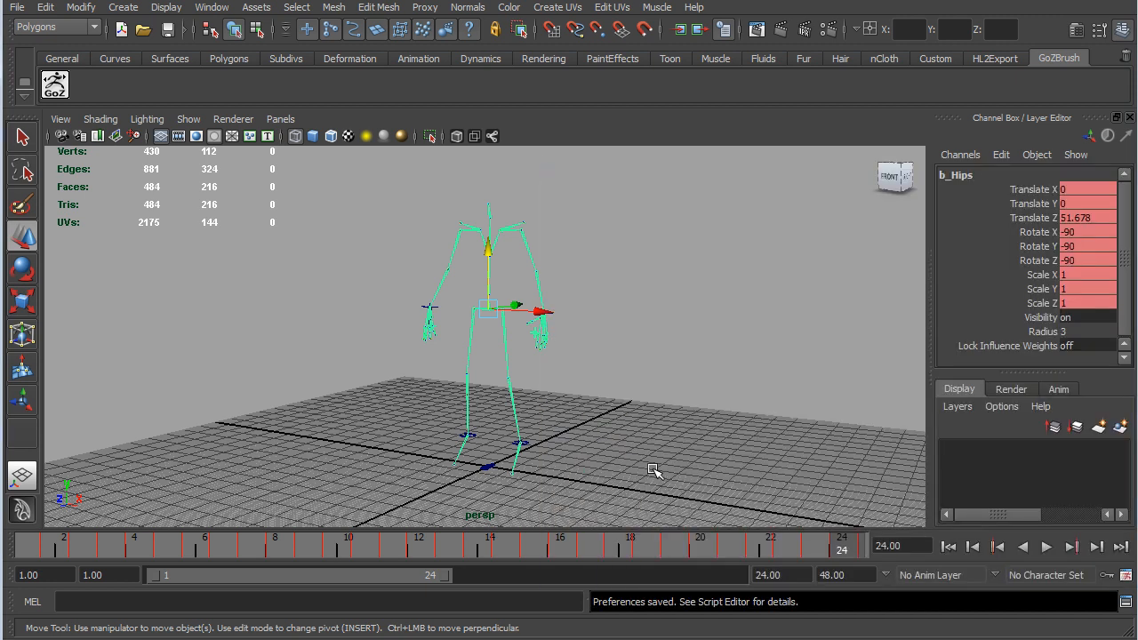
- Examine the skeleton's hips and hands from several angles, selecting the b_LeftHand joint
{"action": "right_click_drag", "start_coordinate": [559, 349], "coordinate": [642, 366], "text": "alt"}
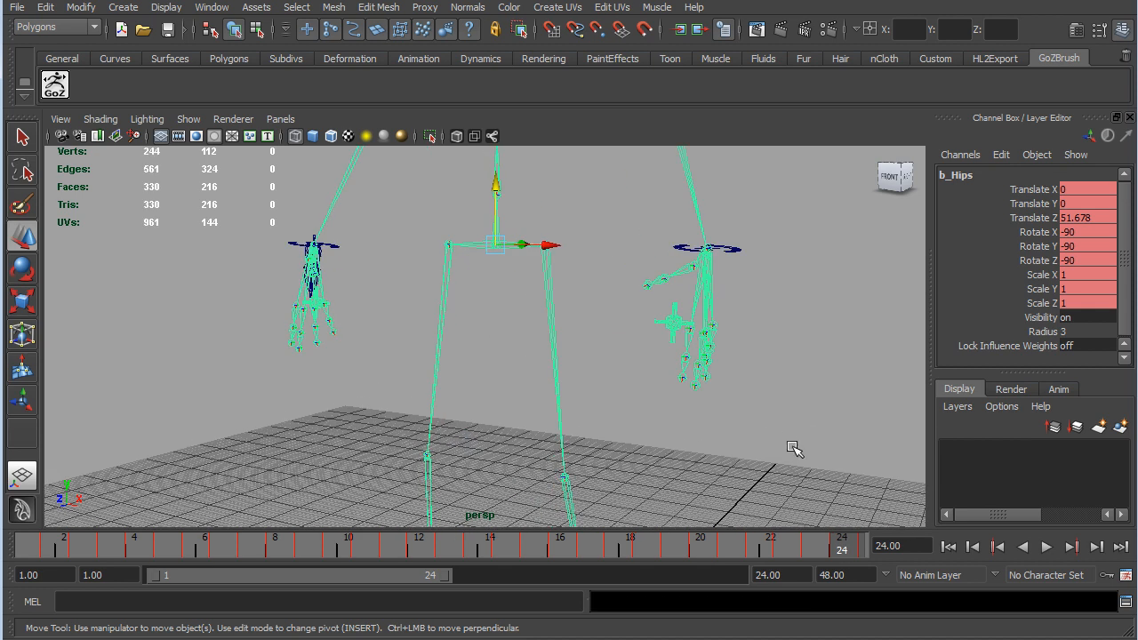
{"action": "left_click", "coordinate": [775, 445]}
{"action": "left_click_drag", "start_coordinate": [756, 397], "coordinate": [761, 387], "text": "alt"}
{"action": "key", "text": "w"}
{"action": "left_click", "coordinate": [632, 242]}
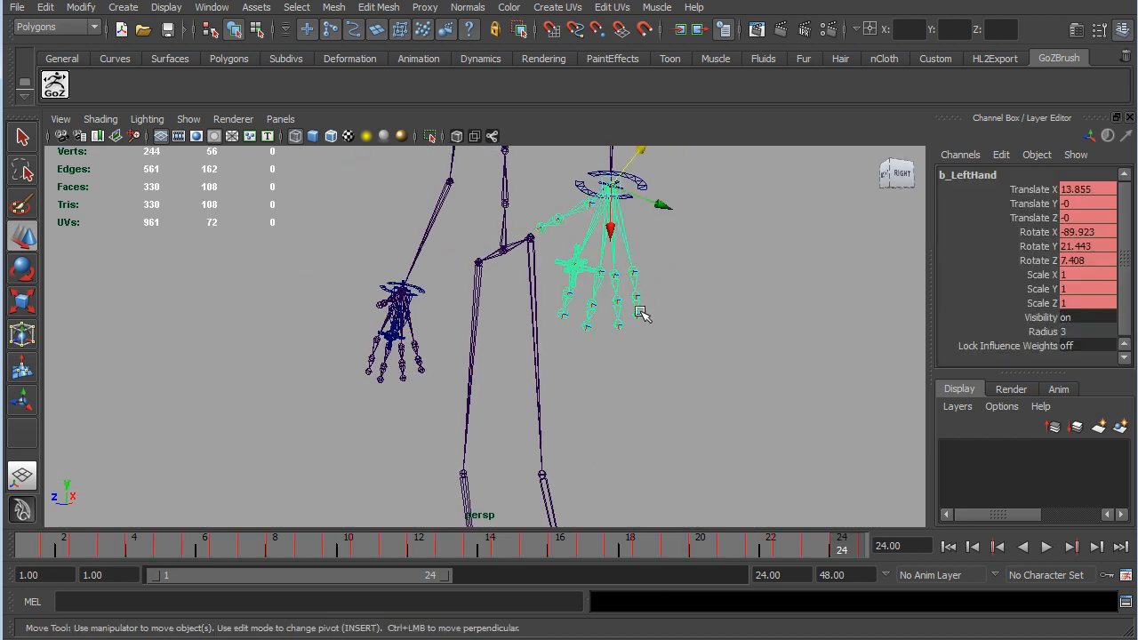
{"action": "left_click_drag", "start_coordinate": [610, 413], "coordinate": [747, 437], "text": "alt"}
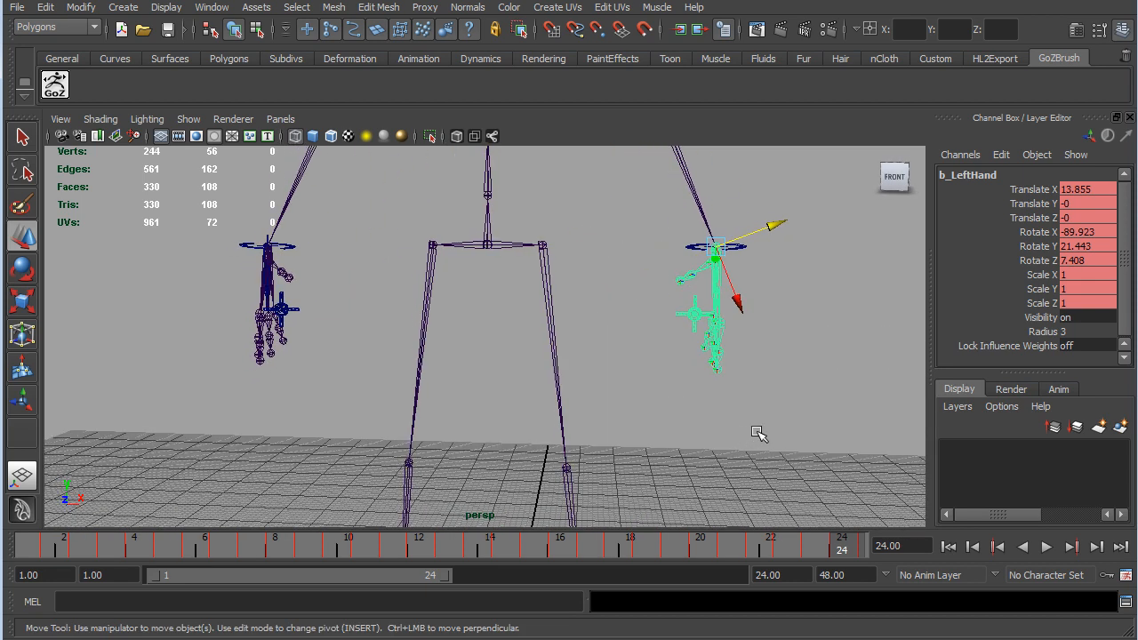
{"action": "left_click_drag", "start_coordinate": [804, 377], "coordinate": [699, 368], "text": "alt"}
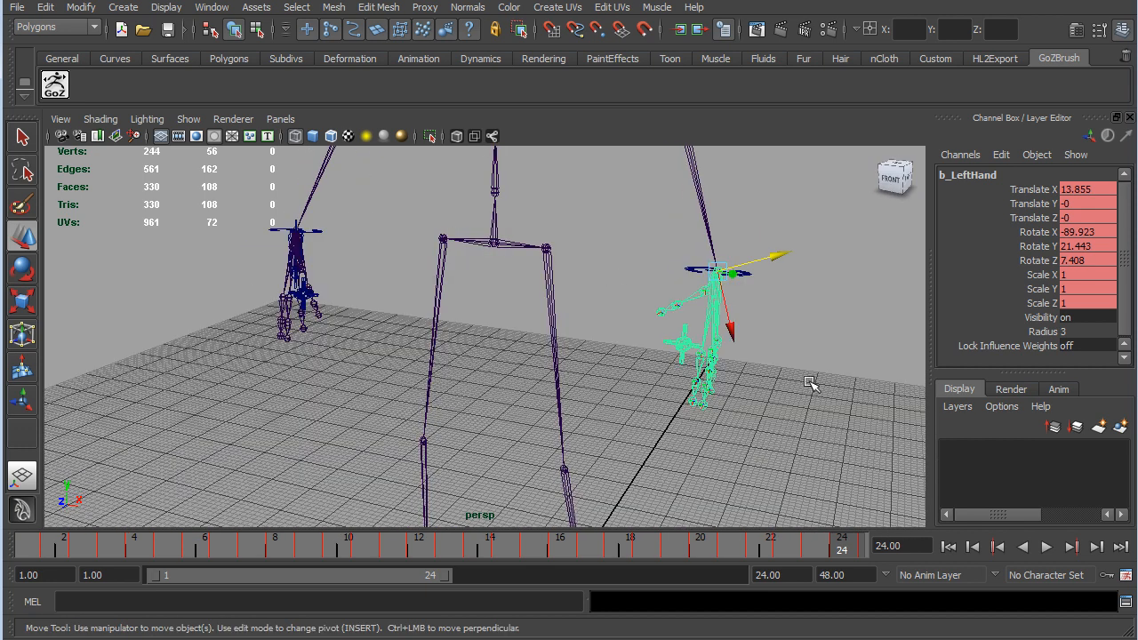
{"action": "scroll", "coordinate": [781, 376], "scroll_direction": "down", "scroll_amount": 3}
{"action": "scroll", "coordinate": [757, 376], "scroll_direction": "down", "scroll_amount": 3}
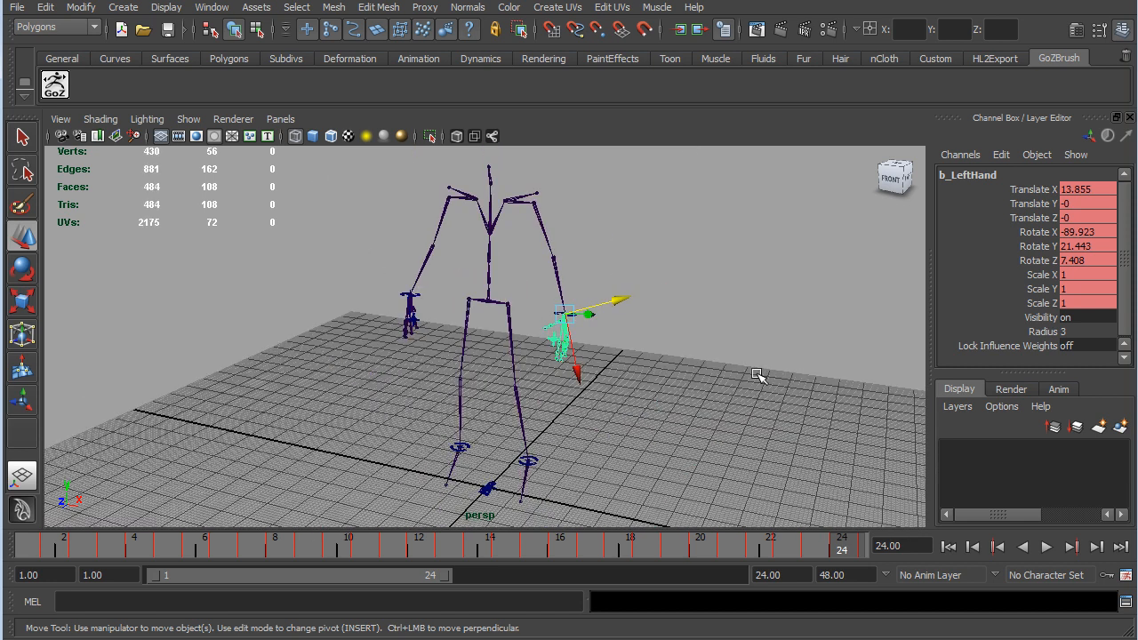
{"action": "mouse_move", "coordinate": [596, 456]}
{"action": "left_mouse_down", "text": "alt"}
{"action": "mouse_move", "coordinate": [767, 427]}
{"action": "mouse_move", "coordinate": [795, 442]}
{"action": "mouse_move", "coordinate": [516, 447]}
{"action": "mouse_move", "coordinate": [605, 438]}
{"action": "left_mouse_up", "text": "alt"}
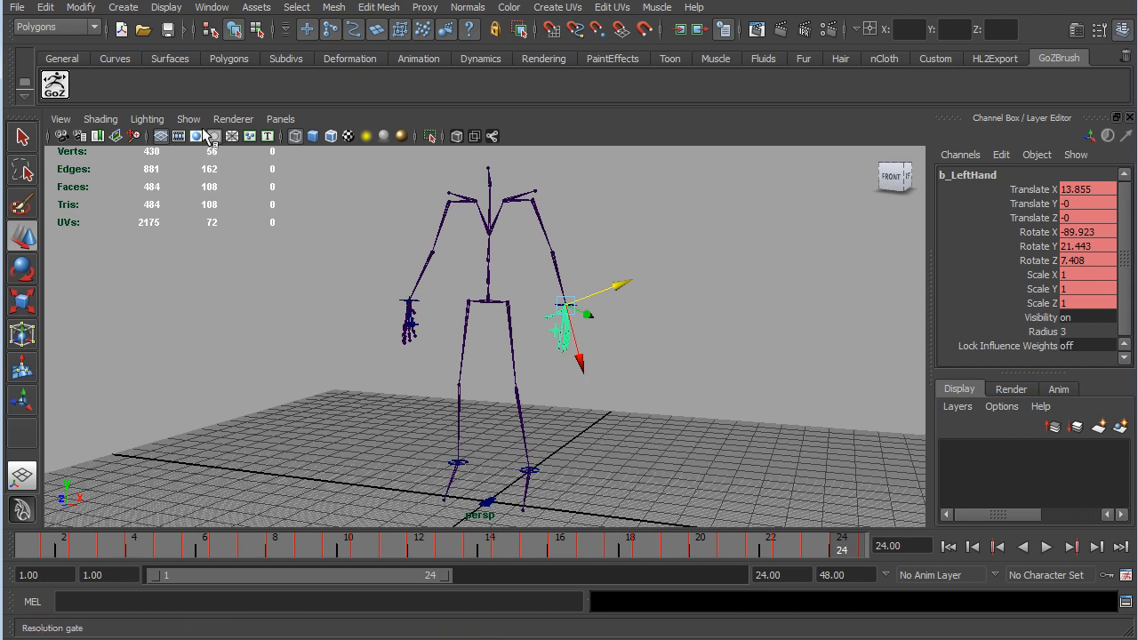
- Create a polygon cube on the grid and set its Translate X, Y and Z to 0
{"action": "left_click", "coordinate": [231, 57]}
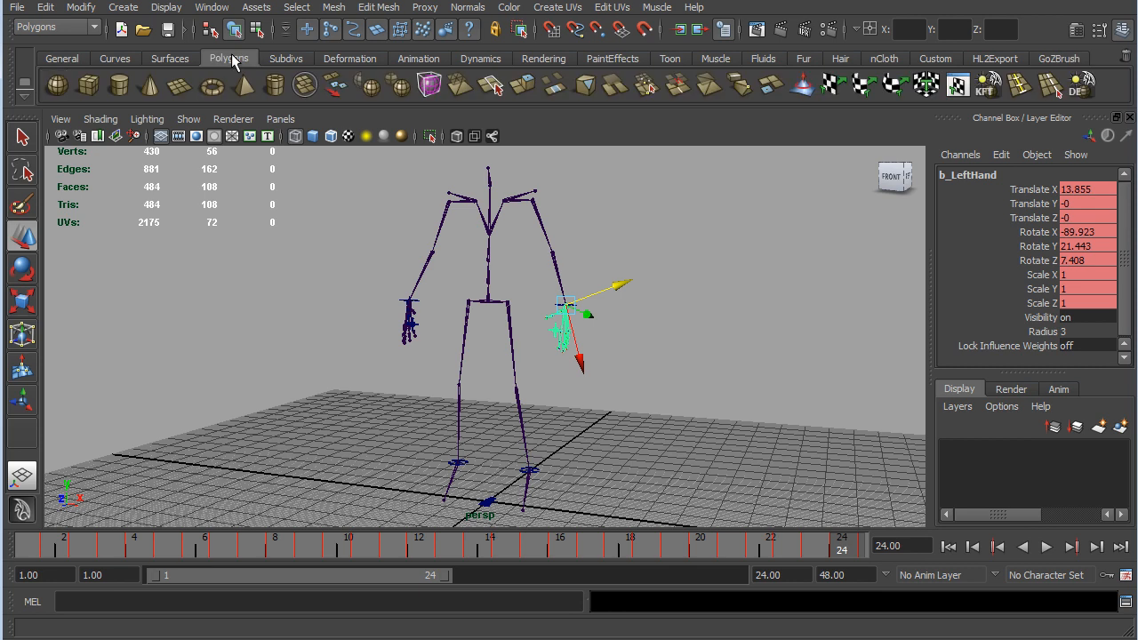
{"action": "left_click", "coordinate": [89, 86]}
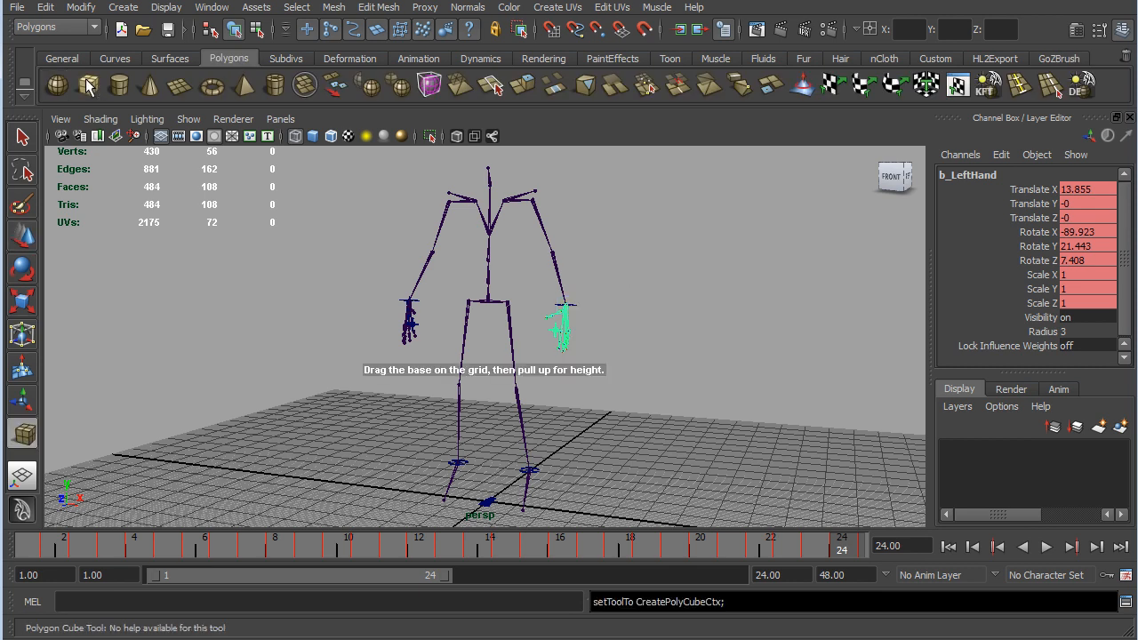
{"action": "left_click", "coordinate": [593, 490]}
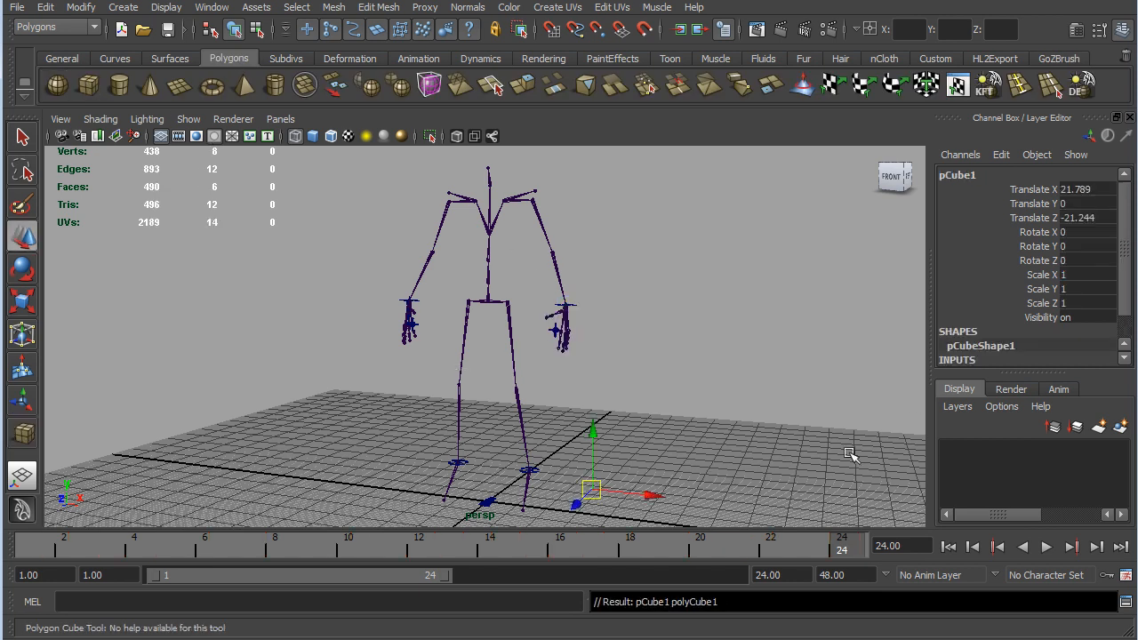
{"action": "left_click_drag", "start_coordinate": [1108, 192], "coordinate": [1096, 223]}
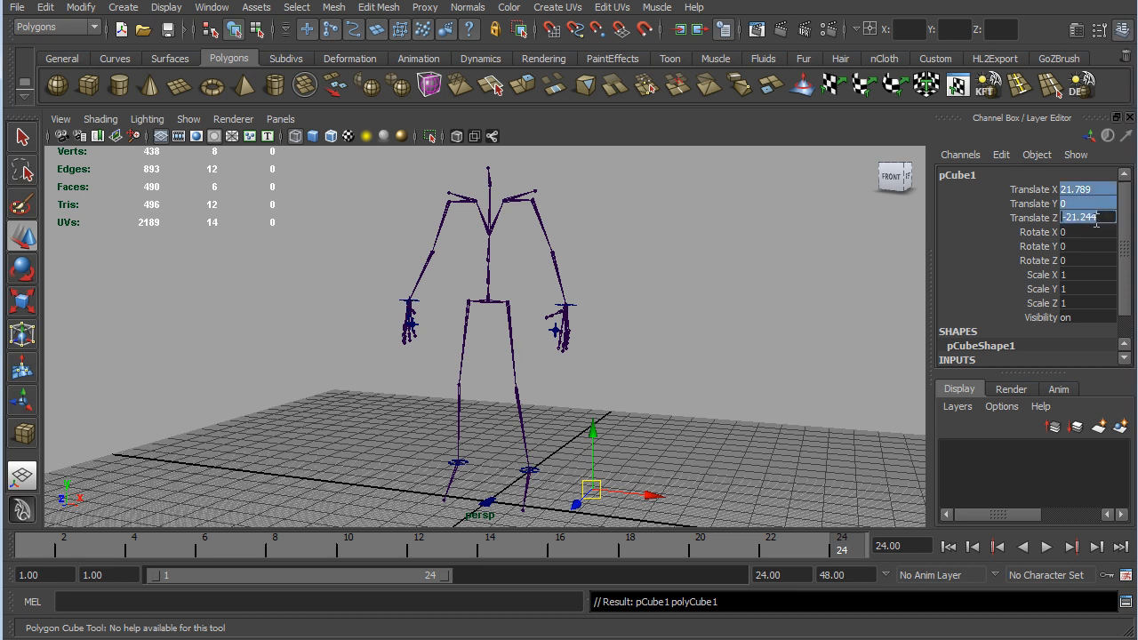
{"action": "type", "text": "0"}
{"action": "key", "text": "Return"}
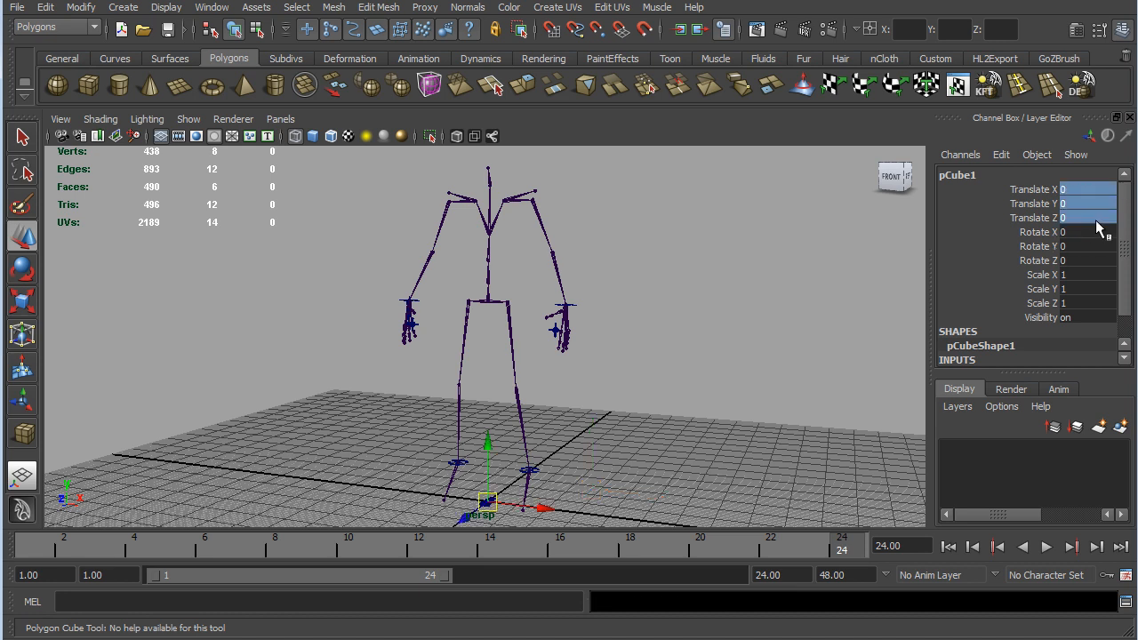
- Move the cube straight up to the skeleton's hips, at a Translate Y of about 51.25
{"action": "key", "text": "w"}
{"action": "left_click_drag", "start_coordinate": [489, 450], "coordinate": [525, 246]}
{"action": "scroll", "coordinate": [496, 310], "scroll_direction": "up", "scroll_amount": 5}
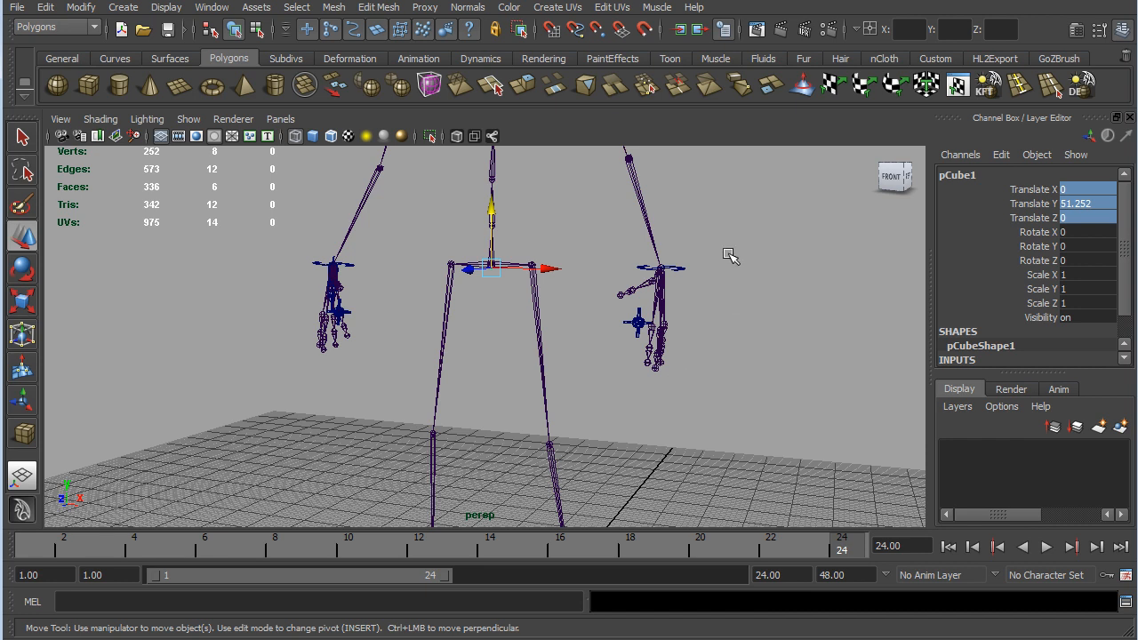
{"action": "left_click_drag", "start_coordinate": [731, 263], "coordinate": [717, 259], "text": "alt"}
{"action": "middle_click_drag", "start_coordinate": [725, 258], "coordinate": [687, 346], "text": "alt"}
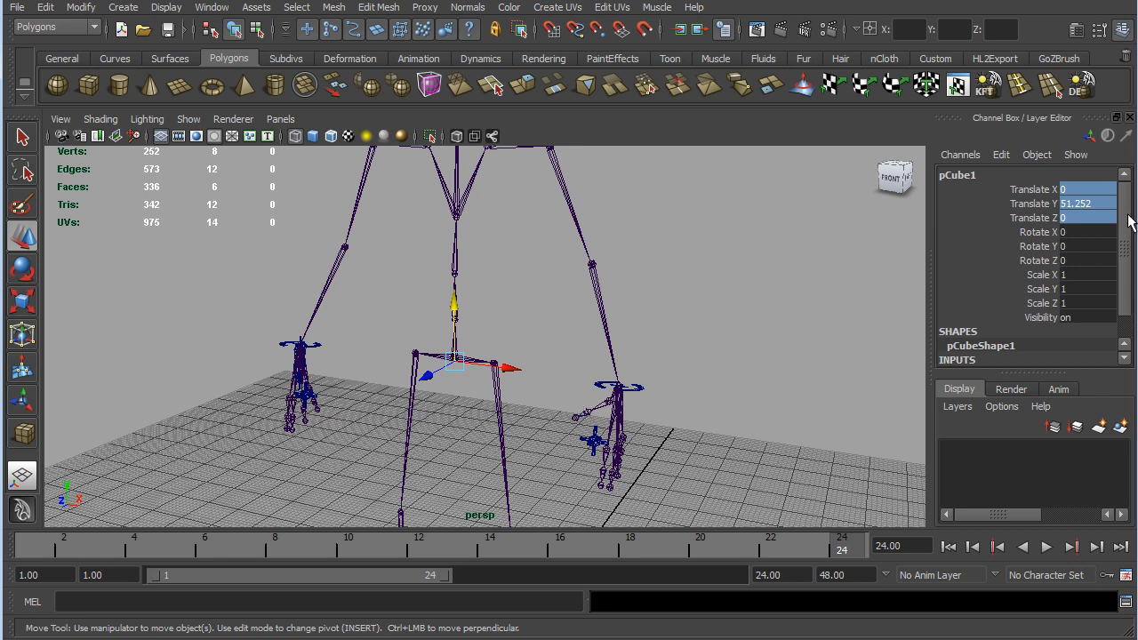
- Set the cube's Scale X, Y and Z to 10
{"action": "left_click_drag", "start_coordinate": [1128, 215], "coordinate": [1132, 246]}
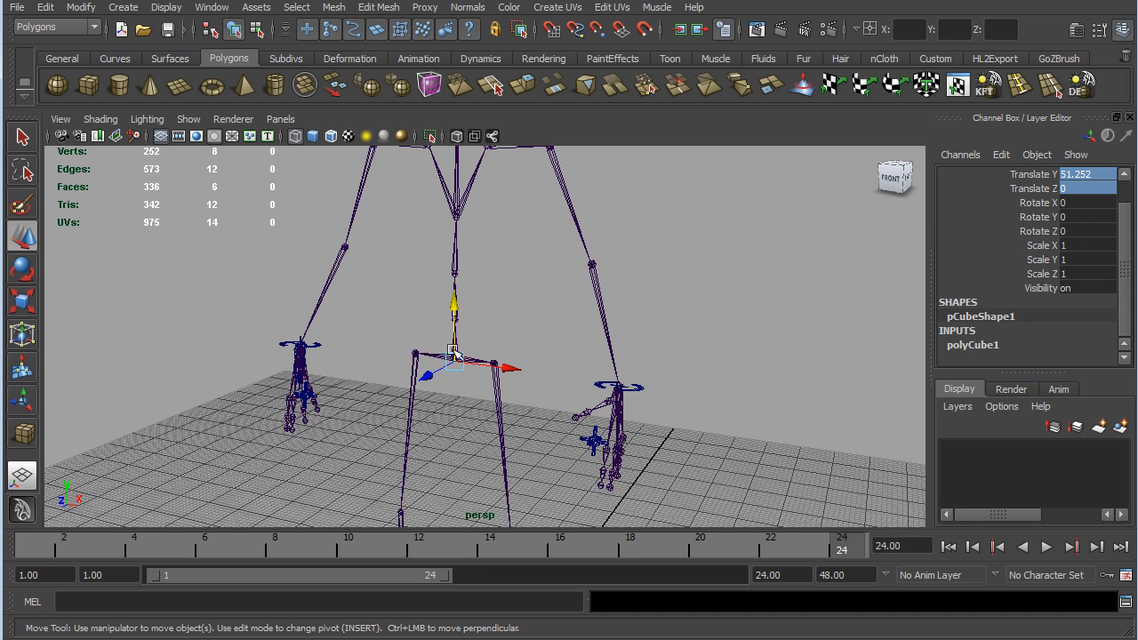
{"action": "key", "text": "r"}
{"action": "left_click_drag", "start_coordinate": [459, 367], "coordinate": [470, 371]}
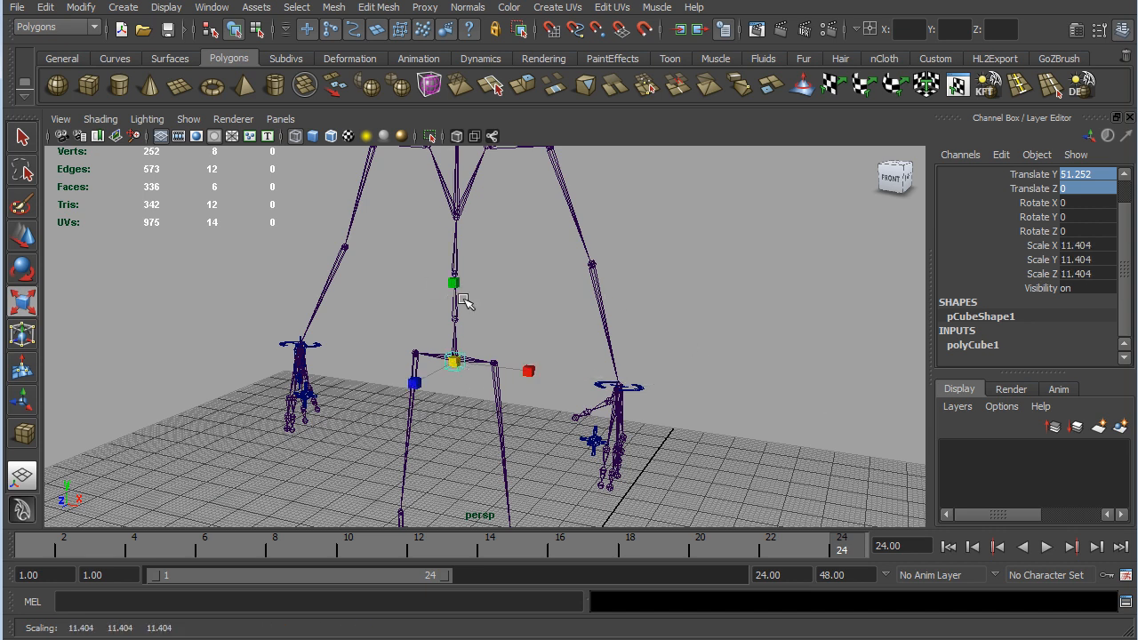
{"action": "left_click_drag", "start_coordinate": [457, 281], "coordinate": [478, 269]}
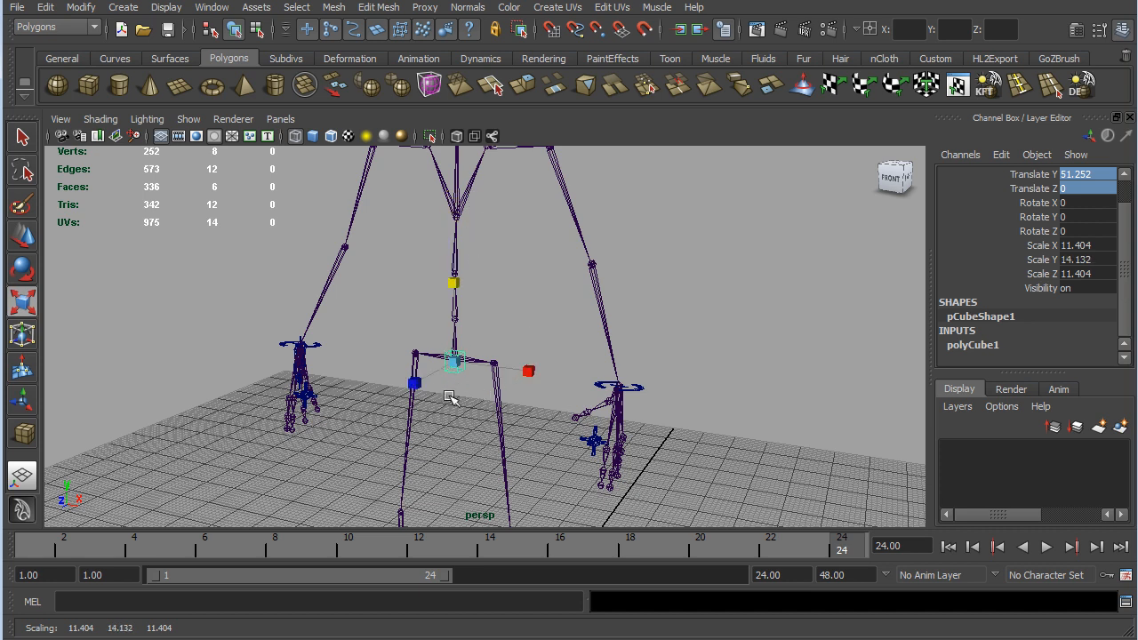
{"action": "left_click_drag", "start_coordinate": [1095, 250], "coordinate": [1099, 276]}
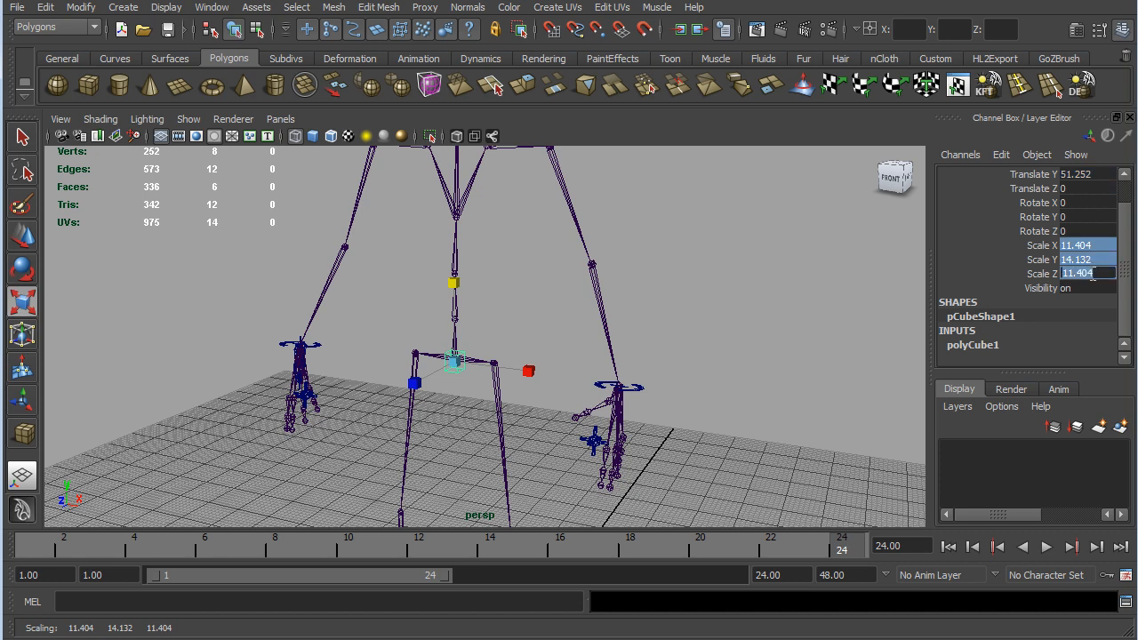
{"action": "type", "text": "10"}
{"action": "key", "text": "Return"}
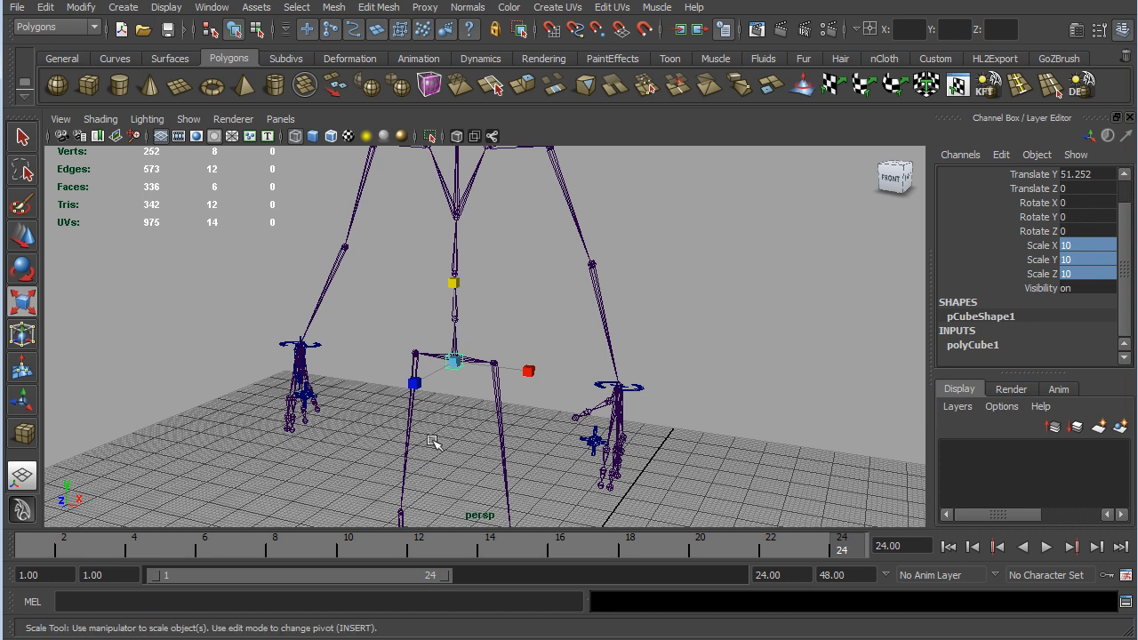
- Snap the cube onto the centre of the hip joint, at a Translate Y of about 51.68, and display it shaded
{"action": "key", "text": "f"}
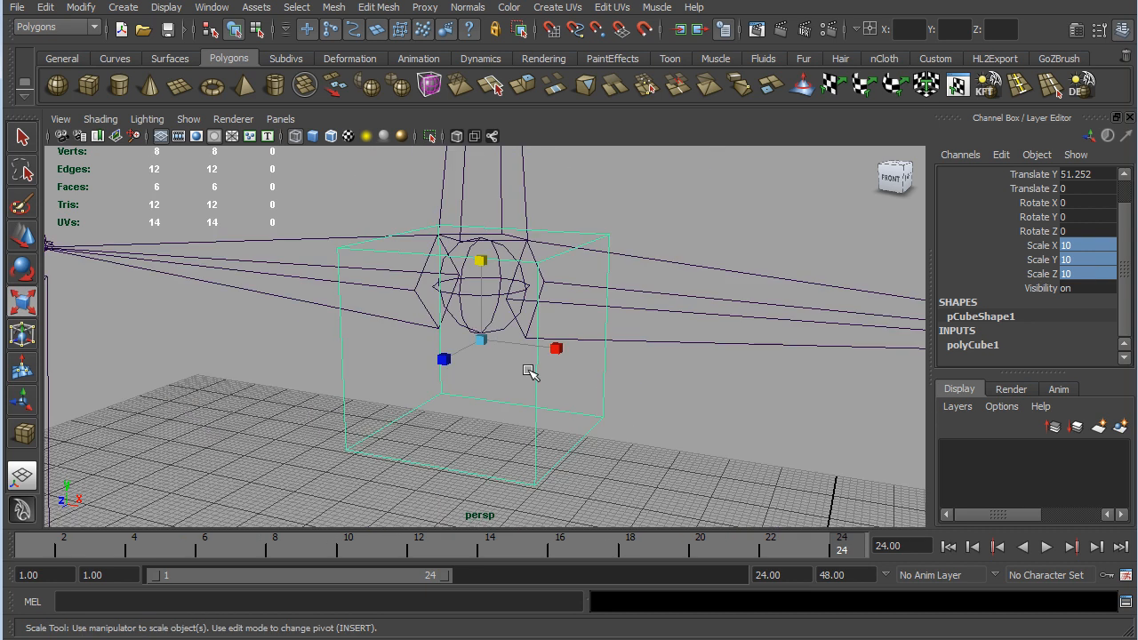
{"action": "left_click_drag", "start_coordinate": [656, 398], "coordinate": [614, 444], "text": "alt"}
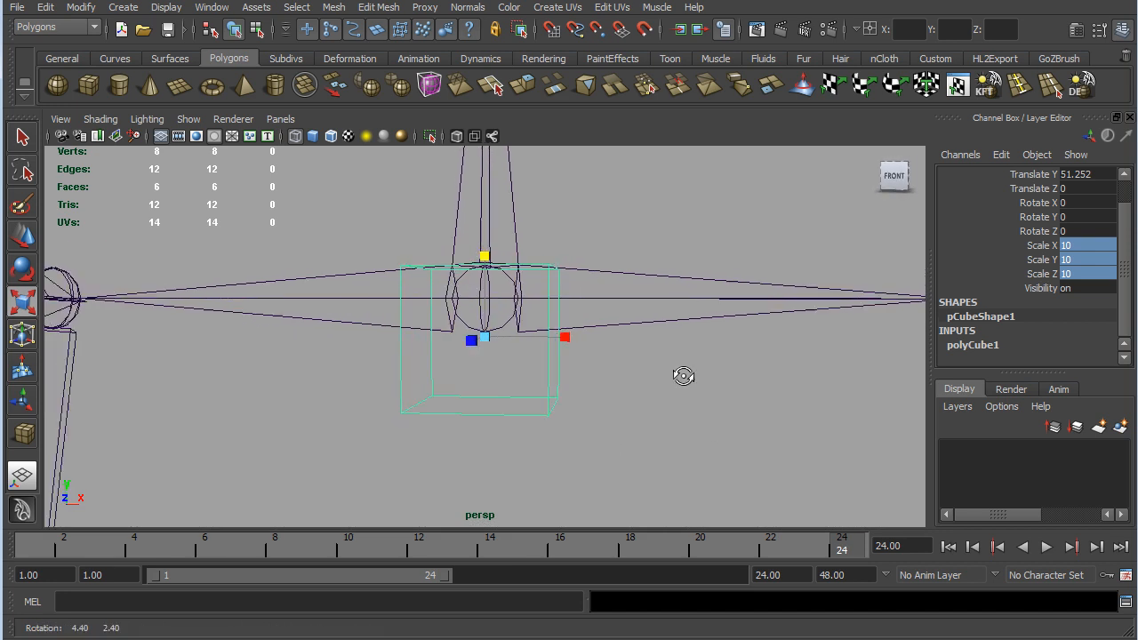
{"action": "left_click_drag", "start_coordinate": [700, 374], "coordinate": [636, 401], "text": "alt"}
{"action": "key", "text": "w"}
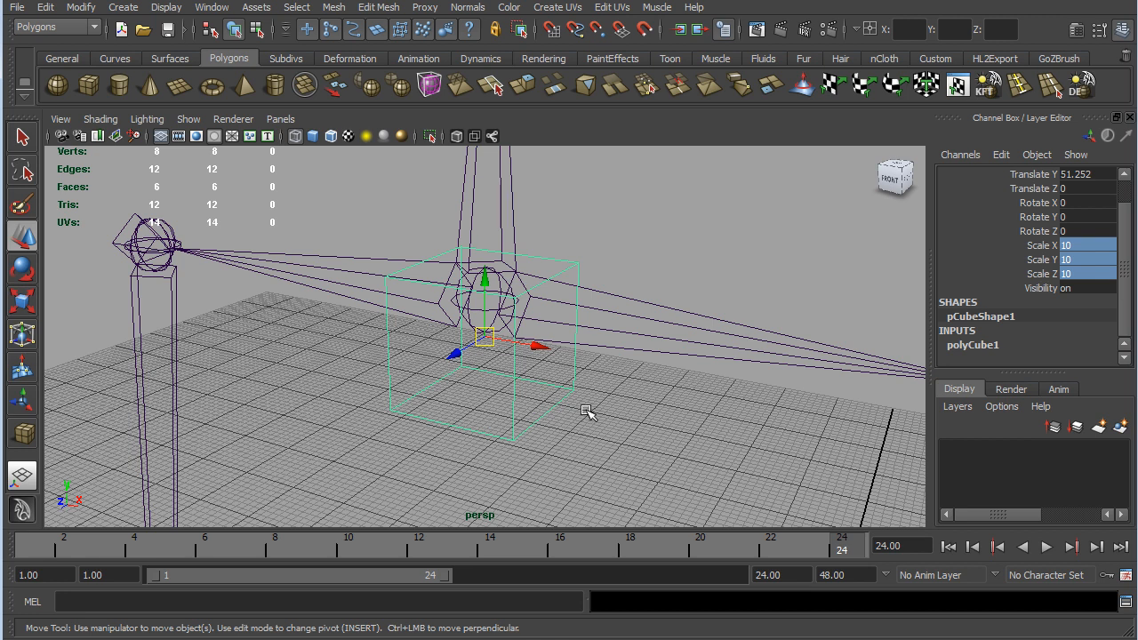
{"action": "key", "text": "v"}
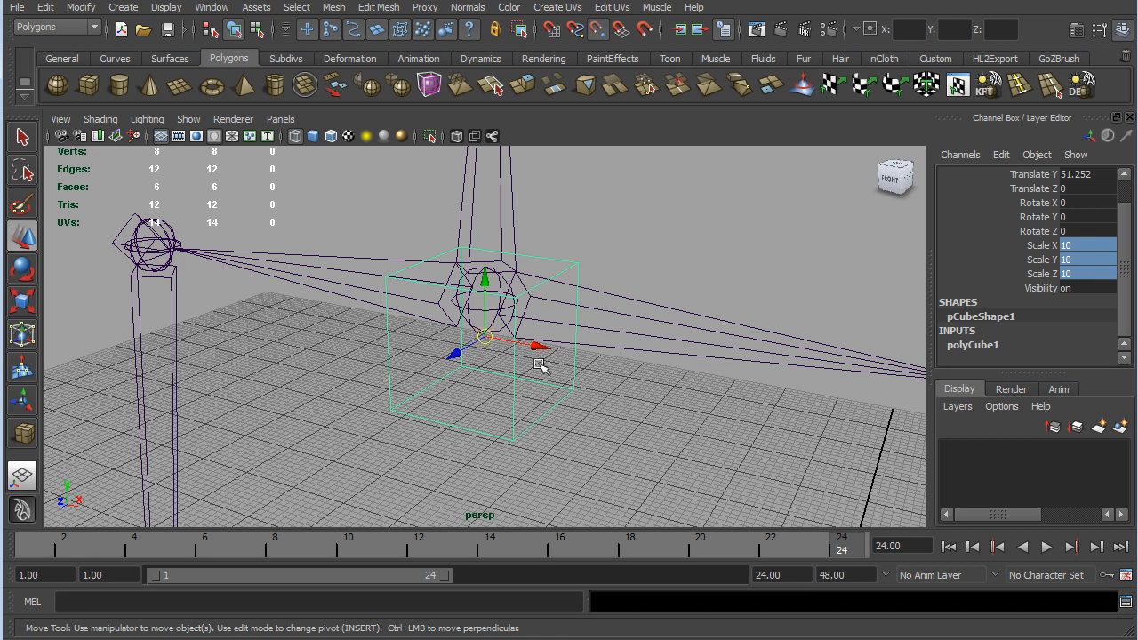
{"action": "left_click_drag", "start_coordinate": [495, 317], "coordinate": [486, 299]}
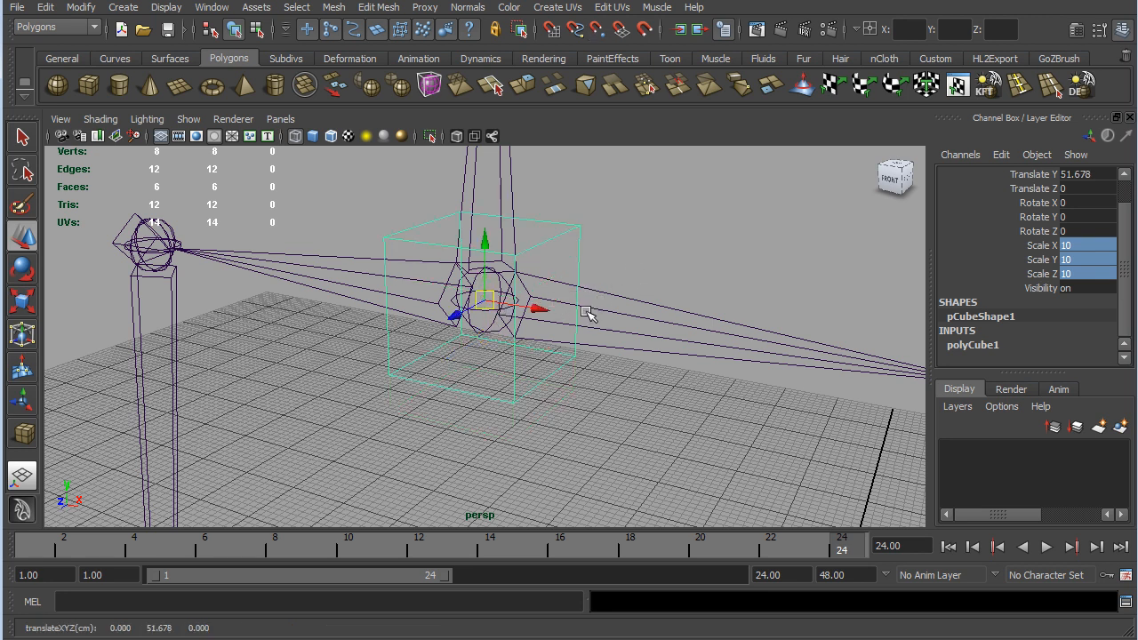
{"action": "key", "text": "v"}
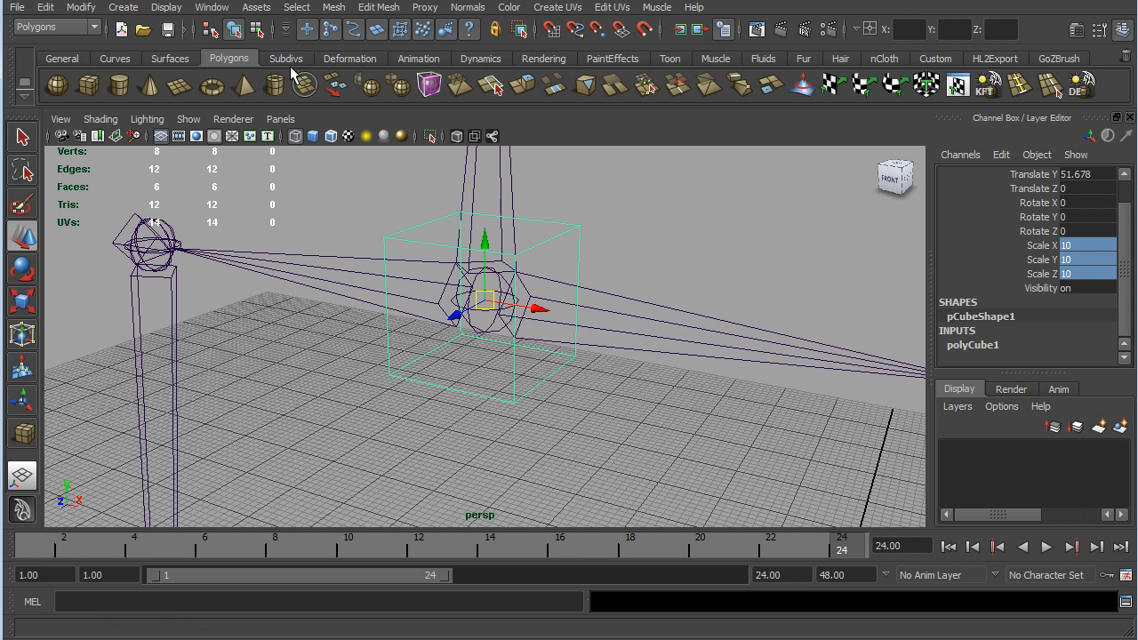
{"action": "key", "text": "5"}
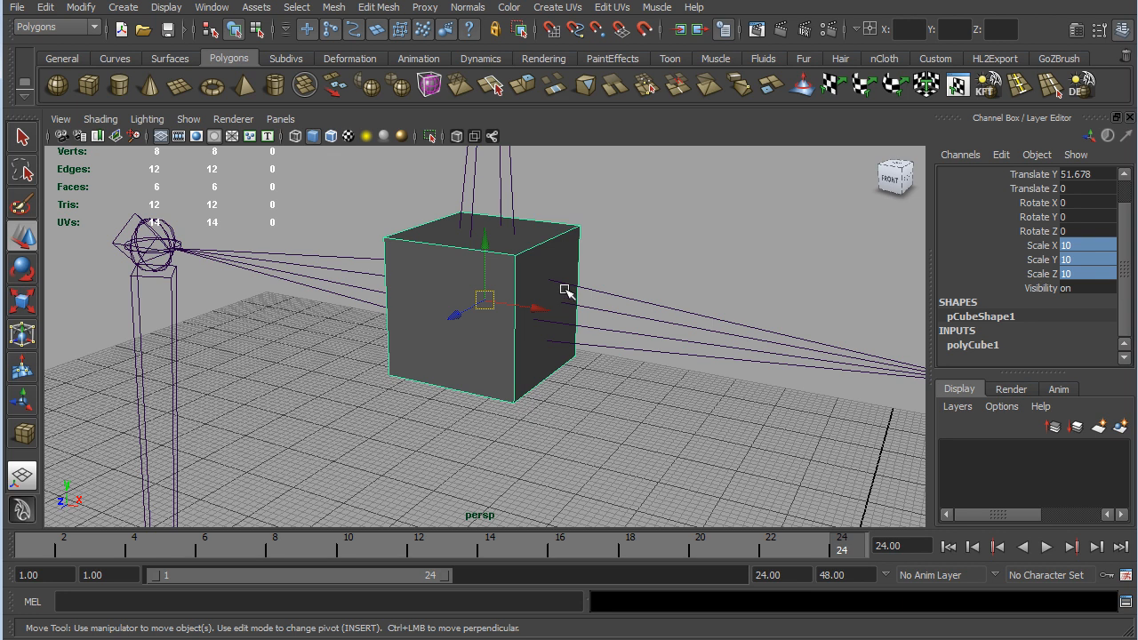
{"action": "mouse_move", "coordinate": [579, 386]}
{"action": "left_mouse_down", "text": "alt"}
{"action": "mouse_move", "coordinate": [622, 363]}
{"action": "mouse_move", "coordinate": [590, 366]}
{"action": "left_mouse_up", "text": "alt"}
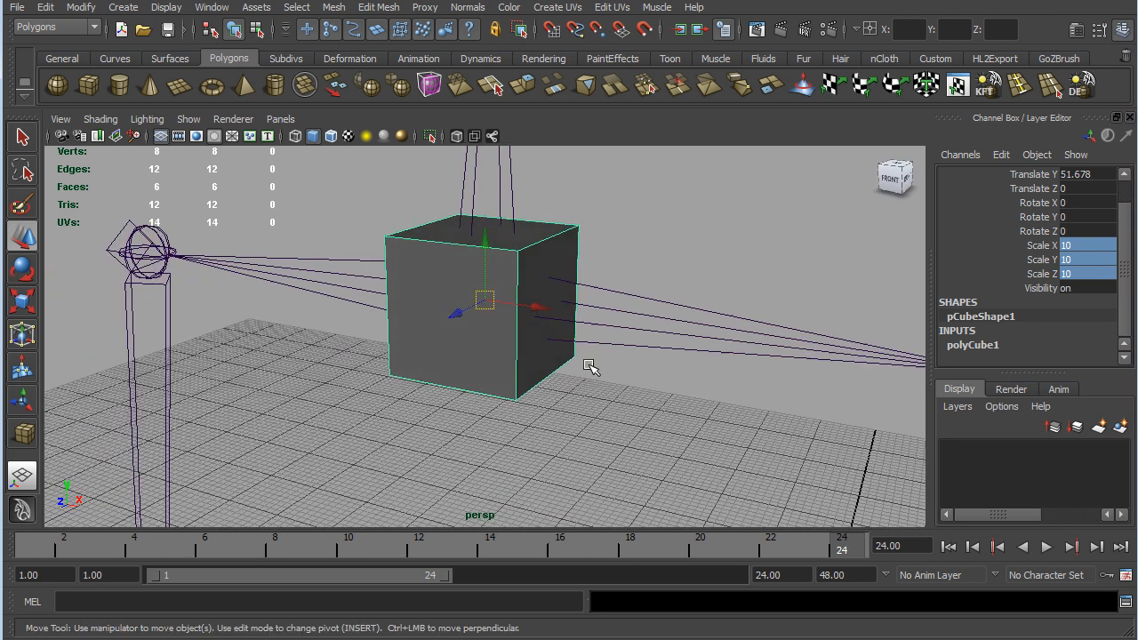
- Select the cube's top face in face component mode and snap it up to the first spine joint above the hips
{"action": "left_click", "coordinate": [256, 30]}
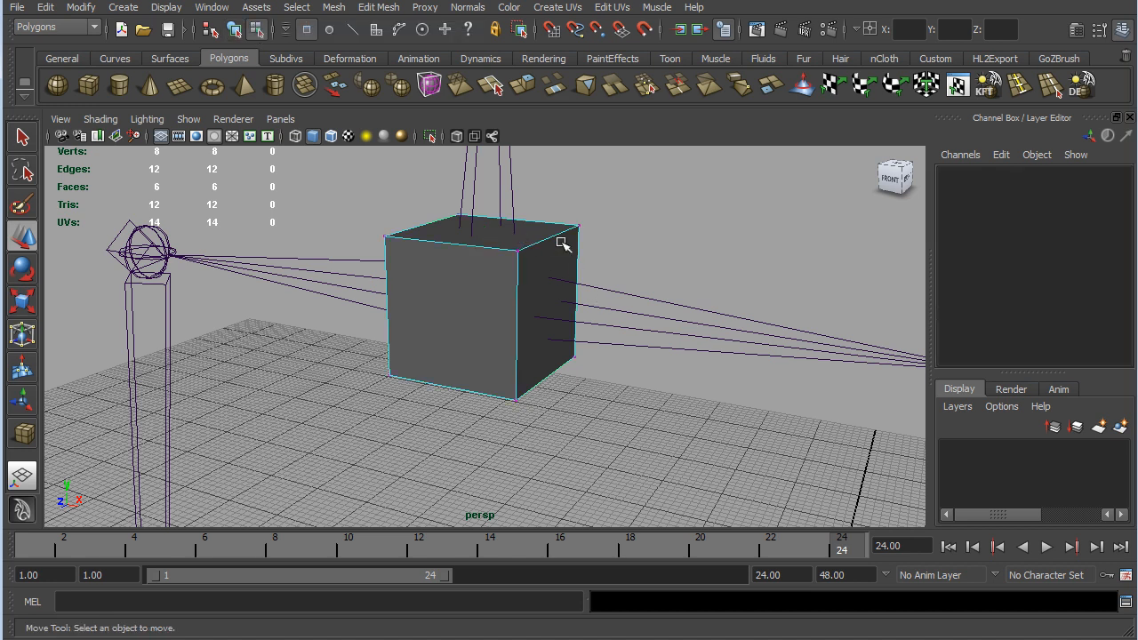
{"action": "left_click", "coordinate": [377, 31]}
{"action": "key", "text": "w"}
{"action": "left_click", "coordinate": [507, 239]}
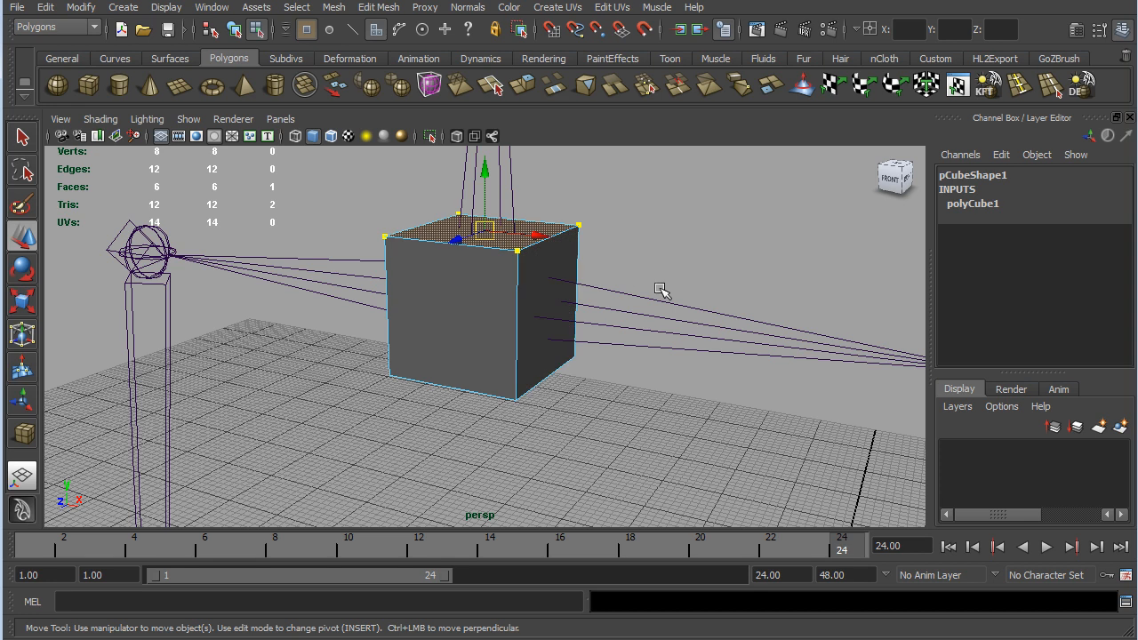
{"action": "left_click_drag", "start_coordinate": [656, 279], "coordinate": [634, 271], "text": "alt"}
{"action": "scroll", "coordinate": [656, 266], "scroll_direction": "down", "scroll_amount": 6}
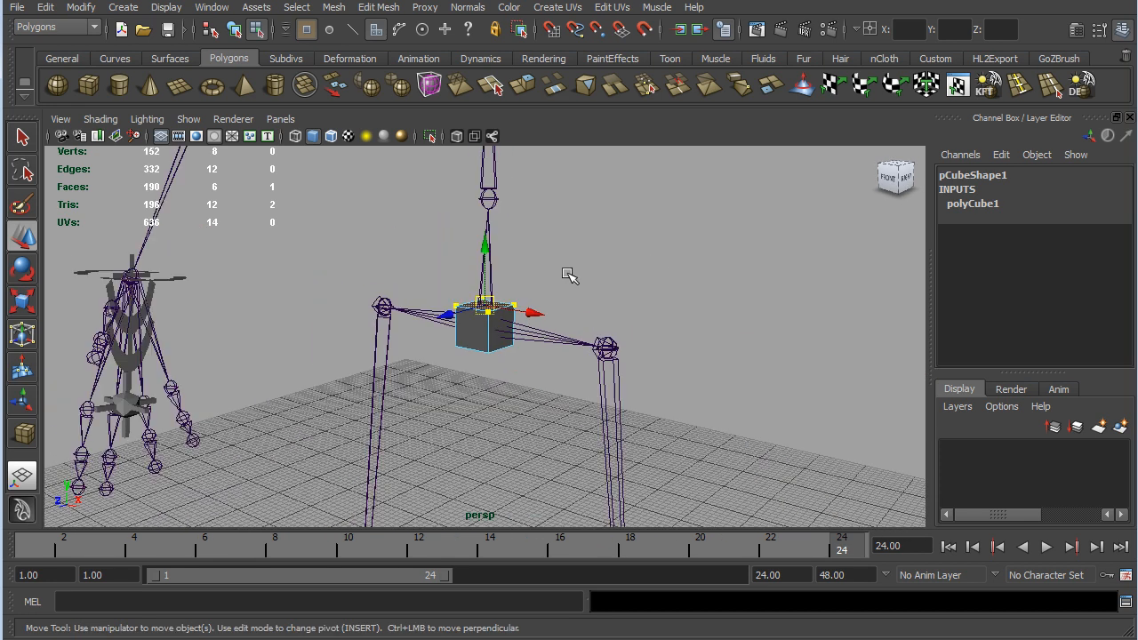
{"action": "left_click_drag", "start_coordinate": [554, 351], "coordinate": [478, 296], "text": "alt"}
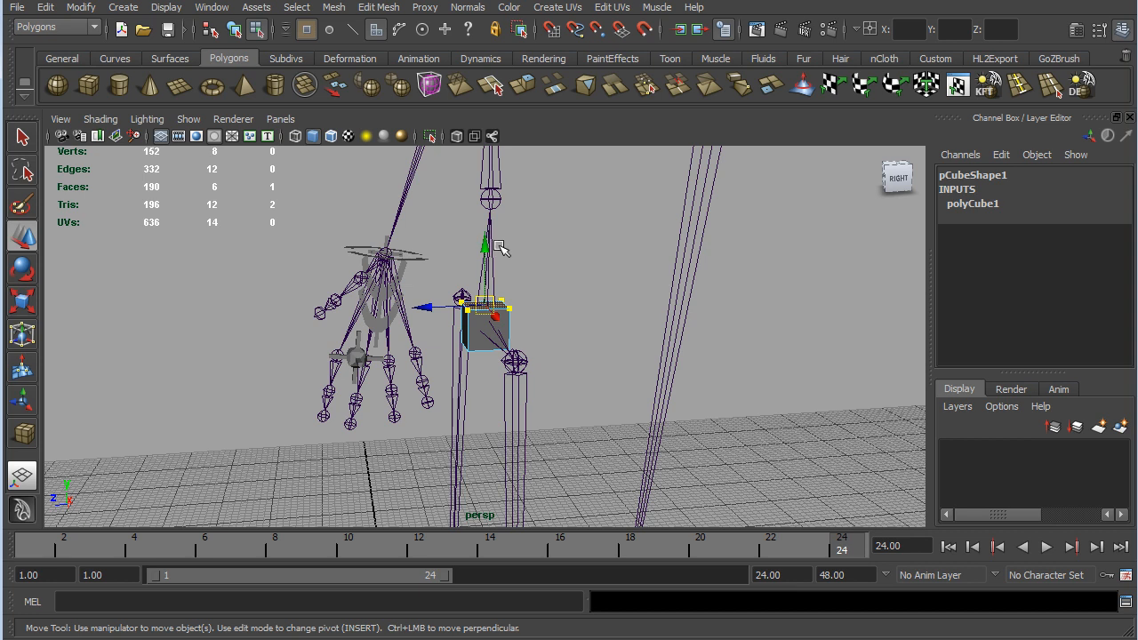
{"action": "middle_click_drag", "start_coordinate": [562, 256], "coordinate": [514, 384], "text": "alt"}
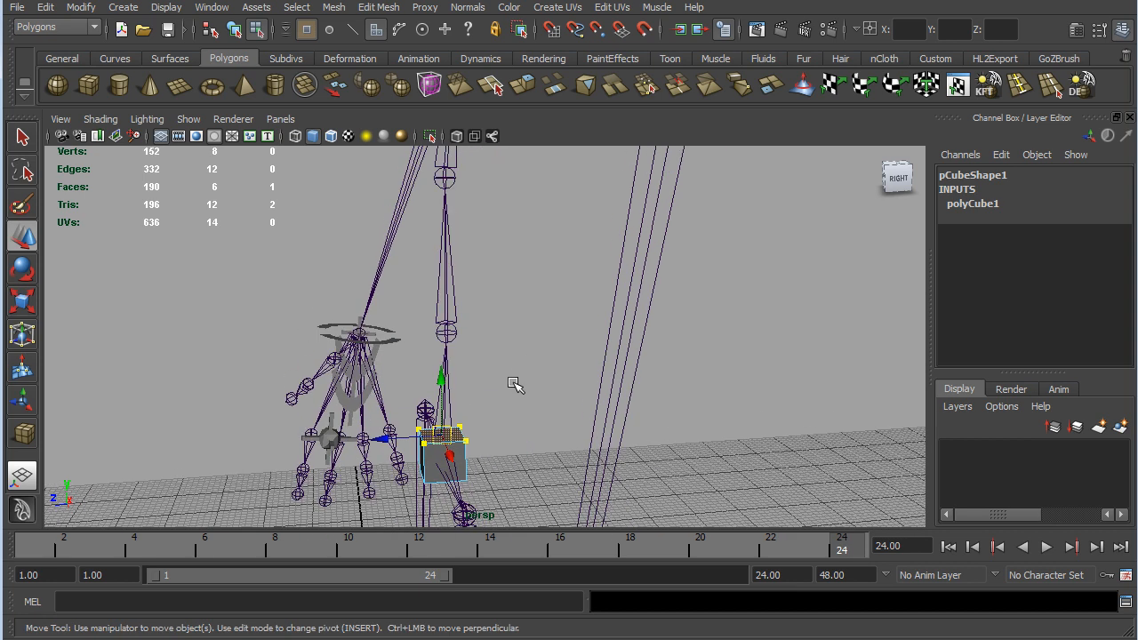
{"action": "left_click", "coordinate": [561, 379]}
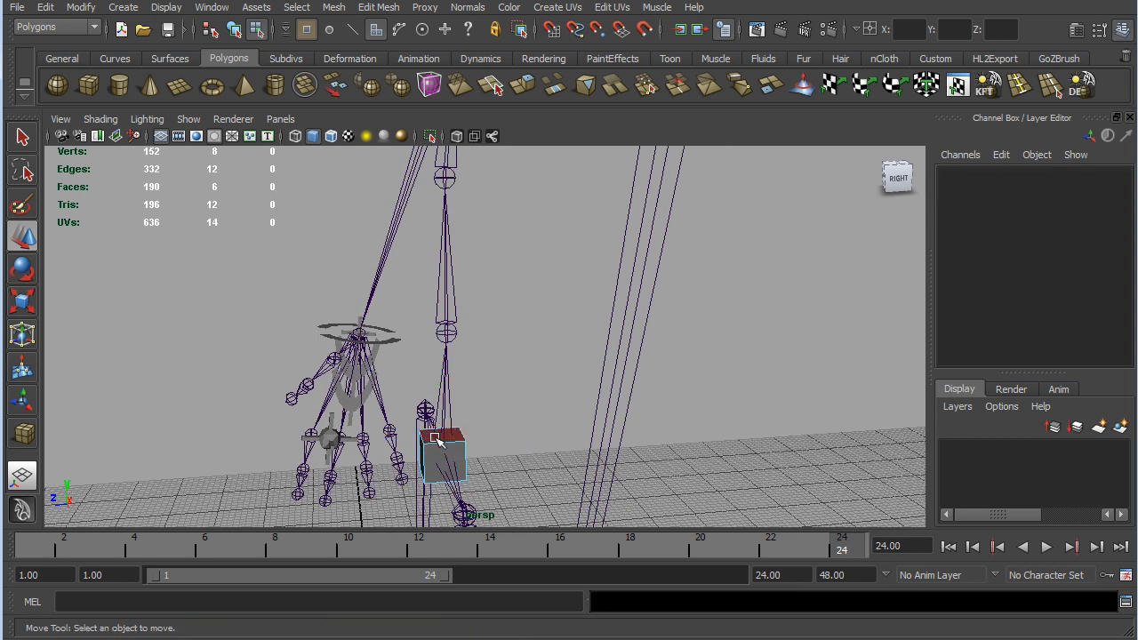
{"action": "left_click", "coordinate": [436, 444]}
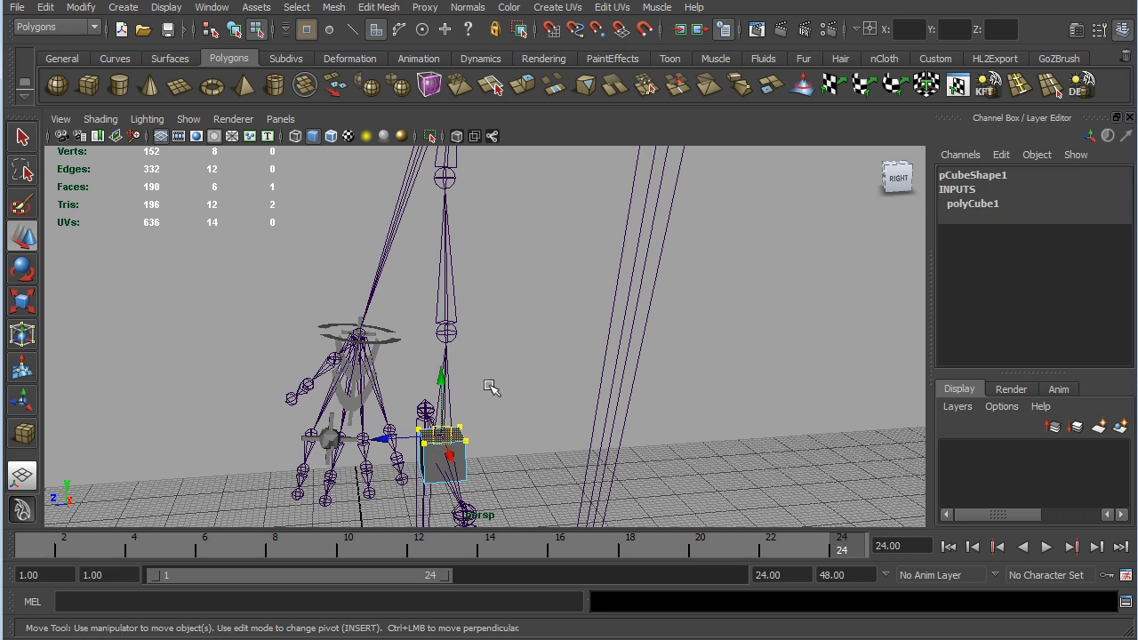
{"action": "key", "text": "v"}
{"action": "middle_click_drag", "start_coordinate": [446, 333], "coordinate": [448, 333]}
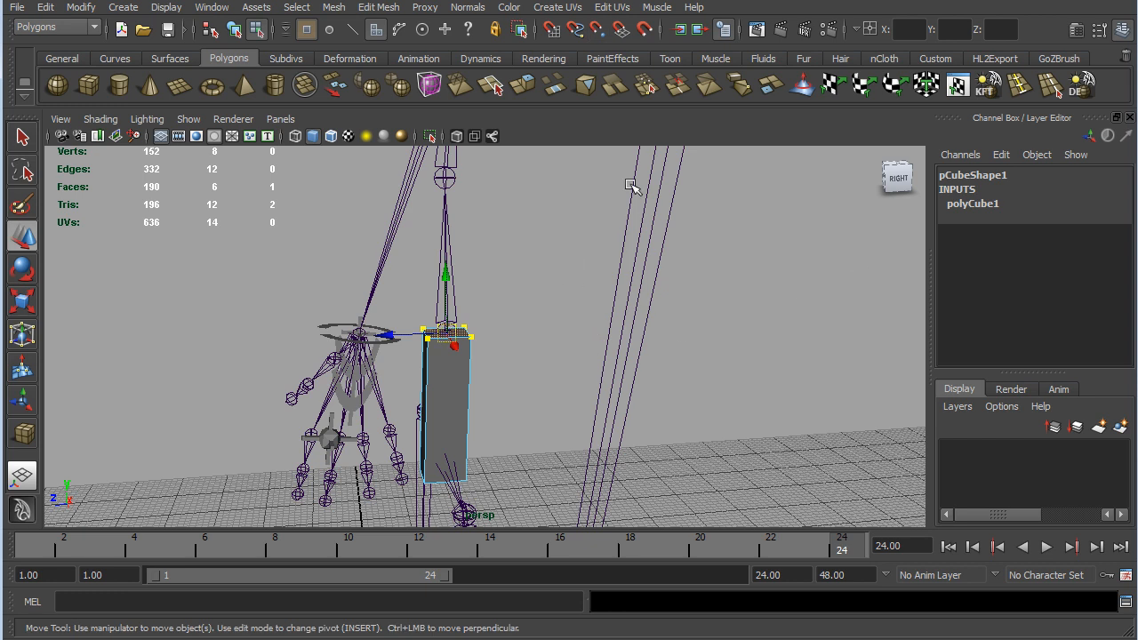
- Extrude the top face and snap it to the second spine joint above the hips, at a height of about 61.92
{"action": "left_click", "coordinate": [524, 85]}
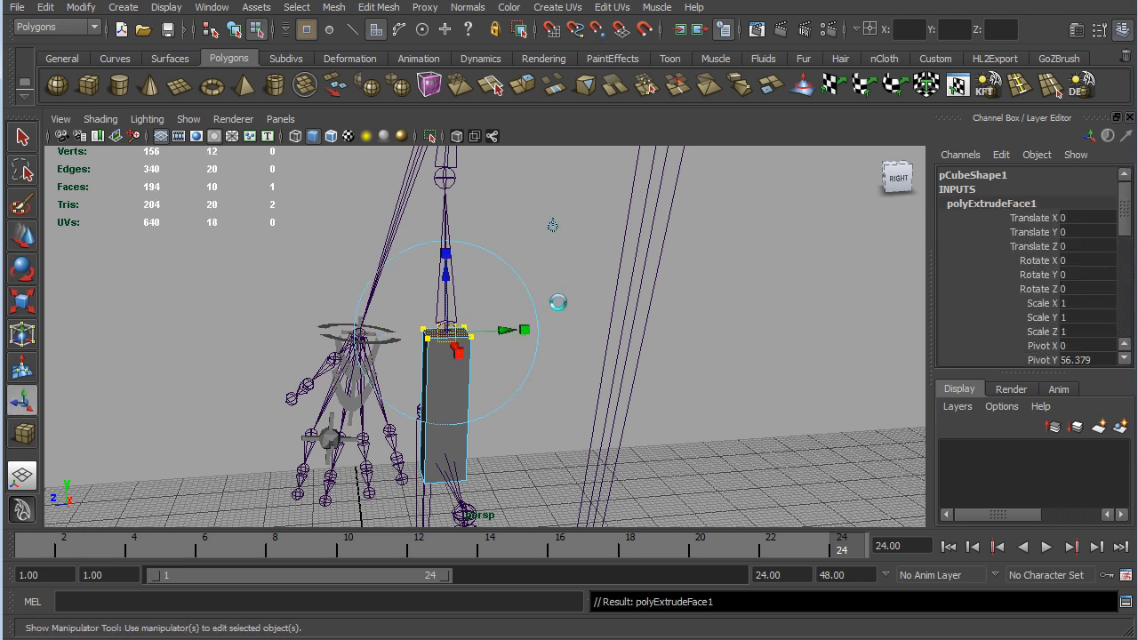
{"action": "middle_click_drag", "start_coordinate": [567, 254], "coordinate": [600, 403], "text": "alt"}
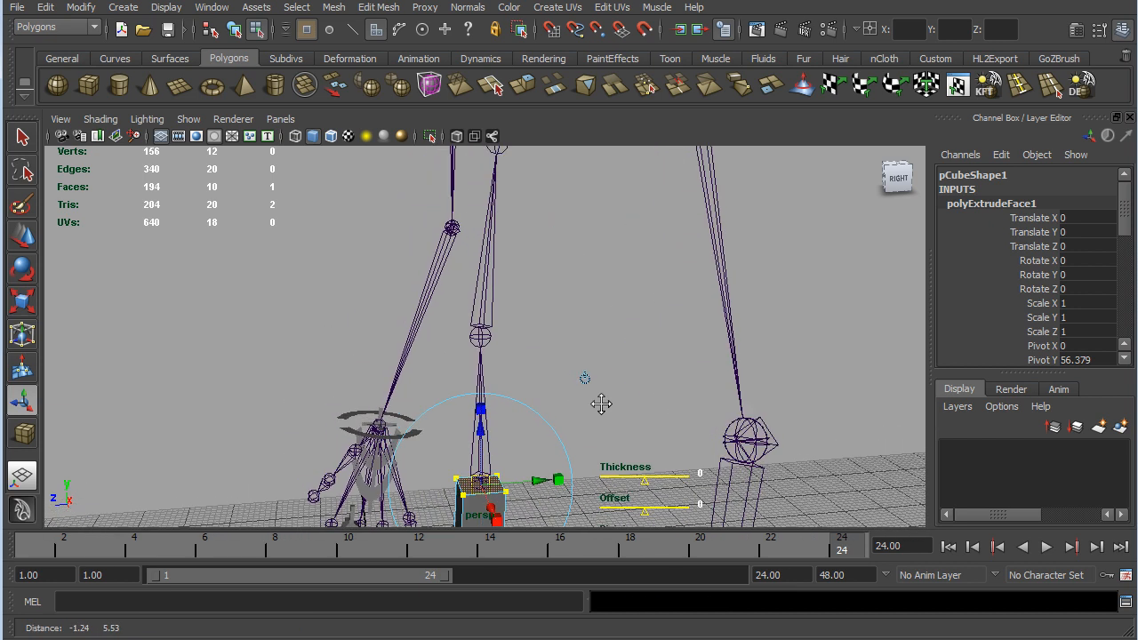
{"action": "scroll", "coordinate": [594, 403], "scroll_direction": "down", "scroll_amount": 2}
{"action": "left_click_drag", "start_coordinate": [484, 454], "coordinate": [489, 340]}
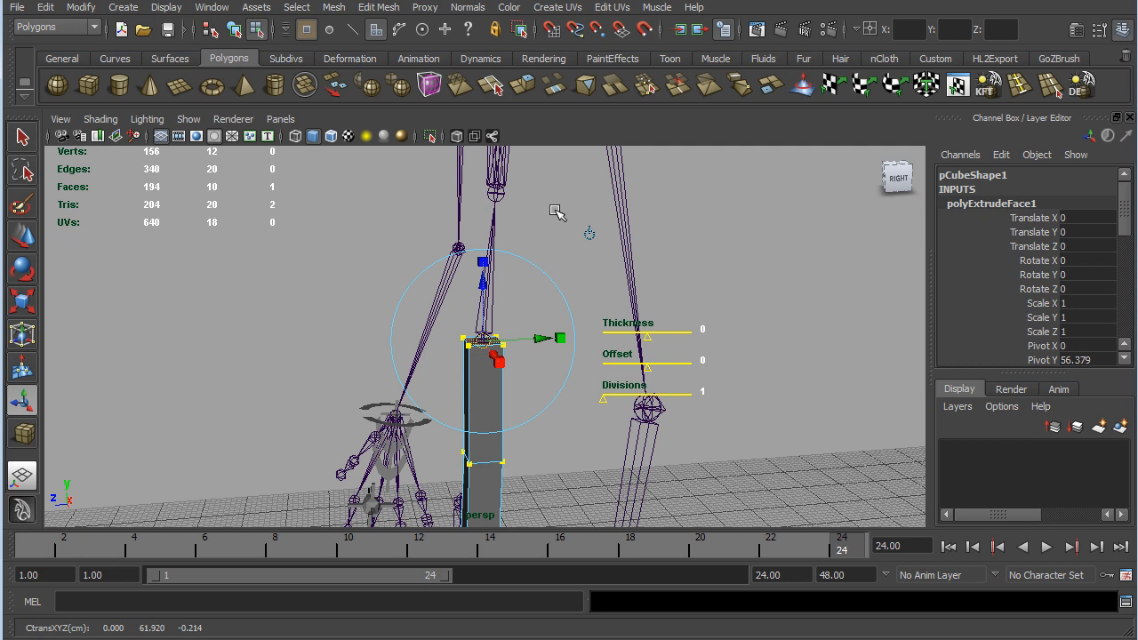
- Extrude the top face again and snap it to the chest joint where the shoulder bones branch, at a height of about 68.52
{"action": "key", "text": "ctrl+e"}
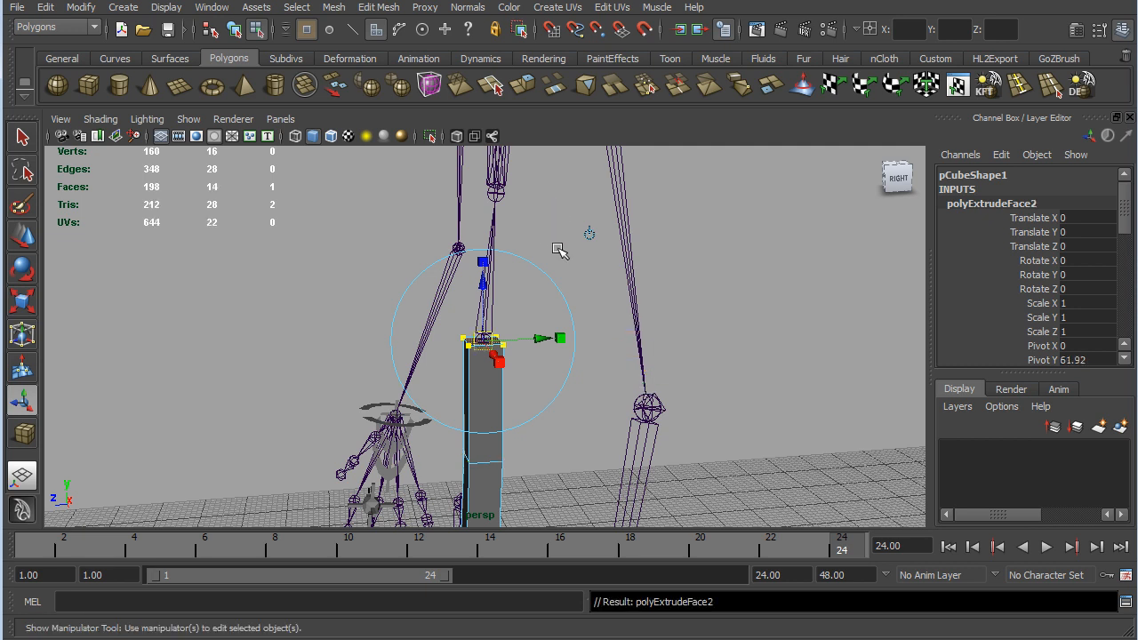
{"action": "key", "text": "v"}
{"action": "middle_click", "coordinate": [497, 191]}
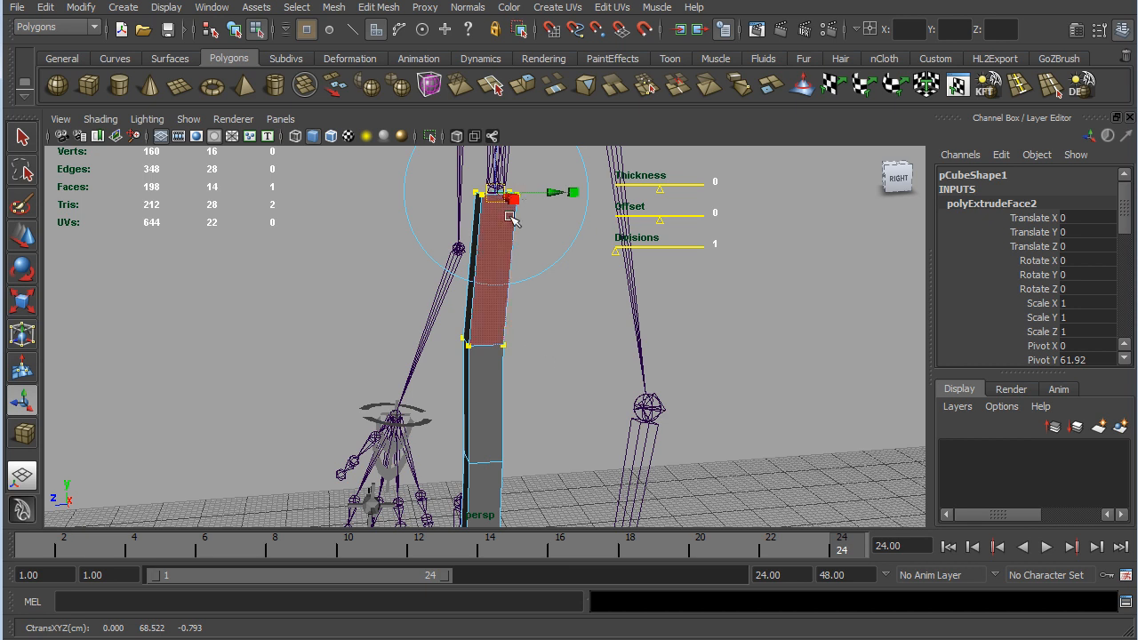
- Extrude the top face from the chest and snap it to the neck joint above the shoulders, at a height of about 80.57
{"action": "middle_click_drag", "start_coordinate": [572, 321], "coordinate": [563, 512], "text": "alt"}
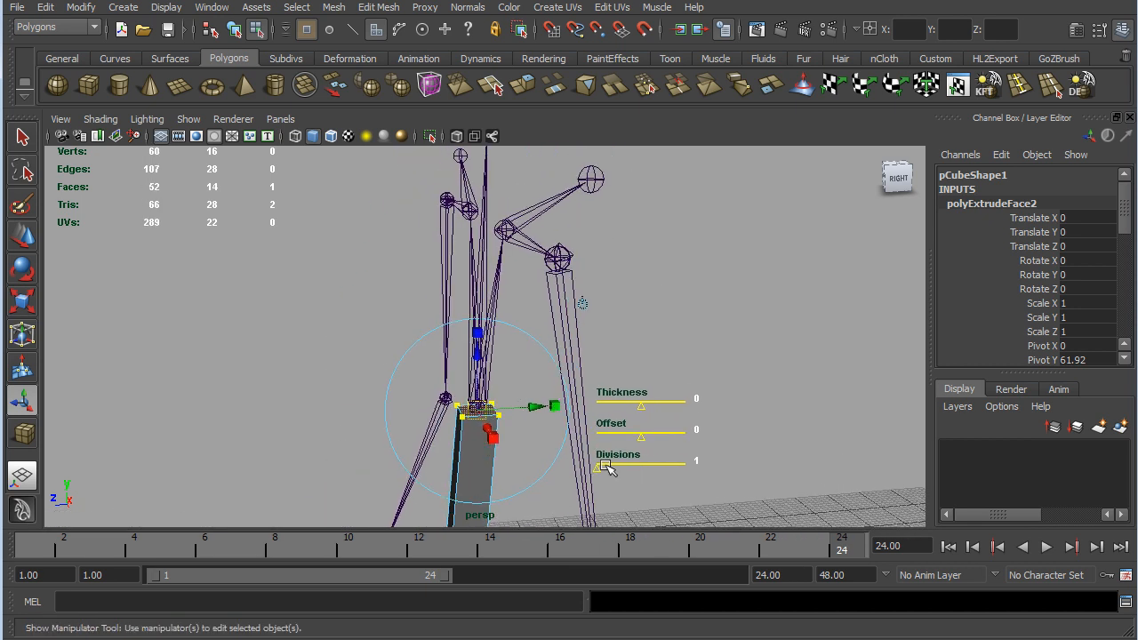
{"action": "left_click_drag", "start_coordinate": [641, 287], "coordinate": [714, 338], "text": "alt"}
{"action": "middle_click_drag", "start_coordinate": [714, 338], "coordinate": [688, 395], "text": "alt"}
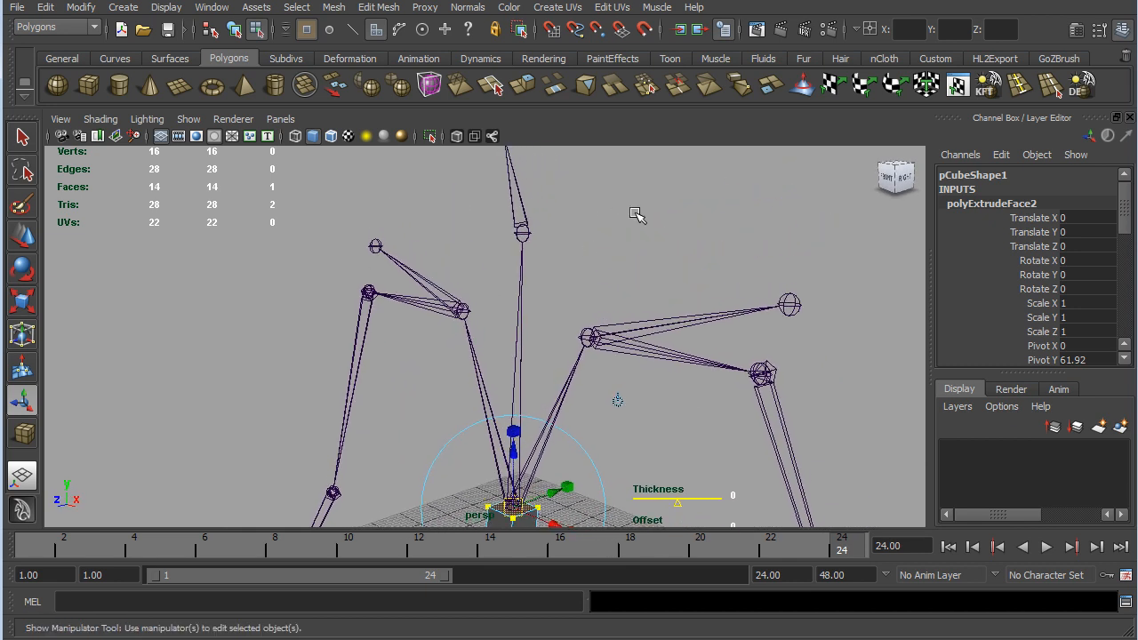
{"action": "middle_click_drag", "start_coordinate": [632, 232], "coordinate": [620, 255], "text": "alt"}
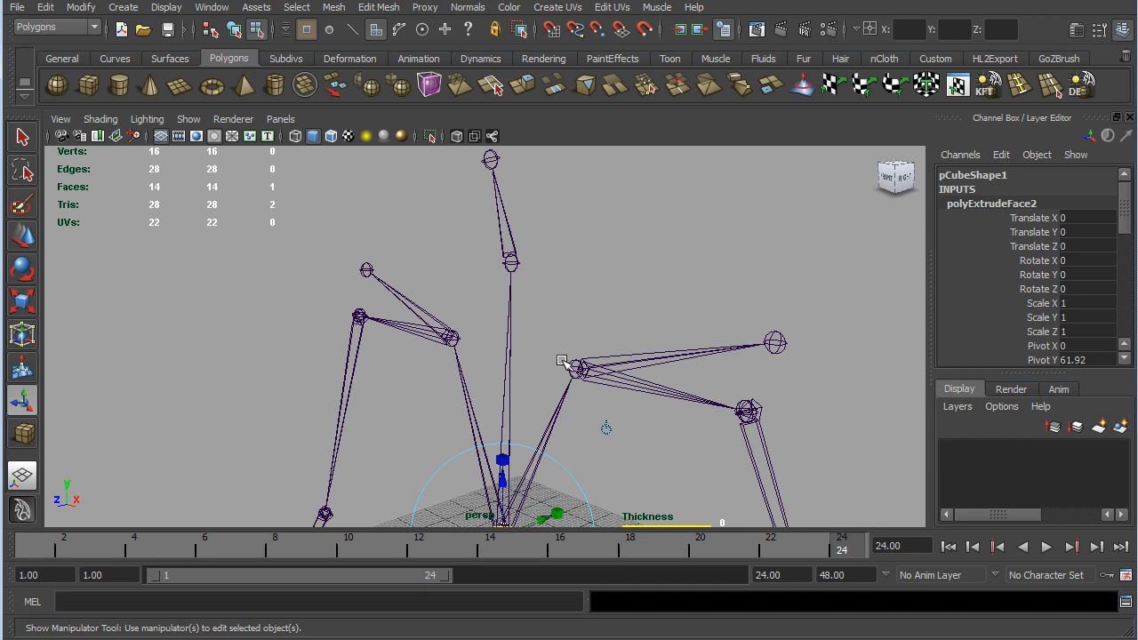
{"action": "key", "text": "ctrl+e"}
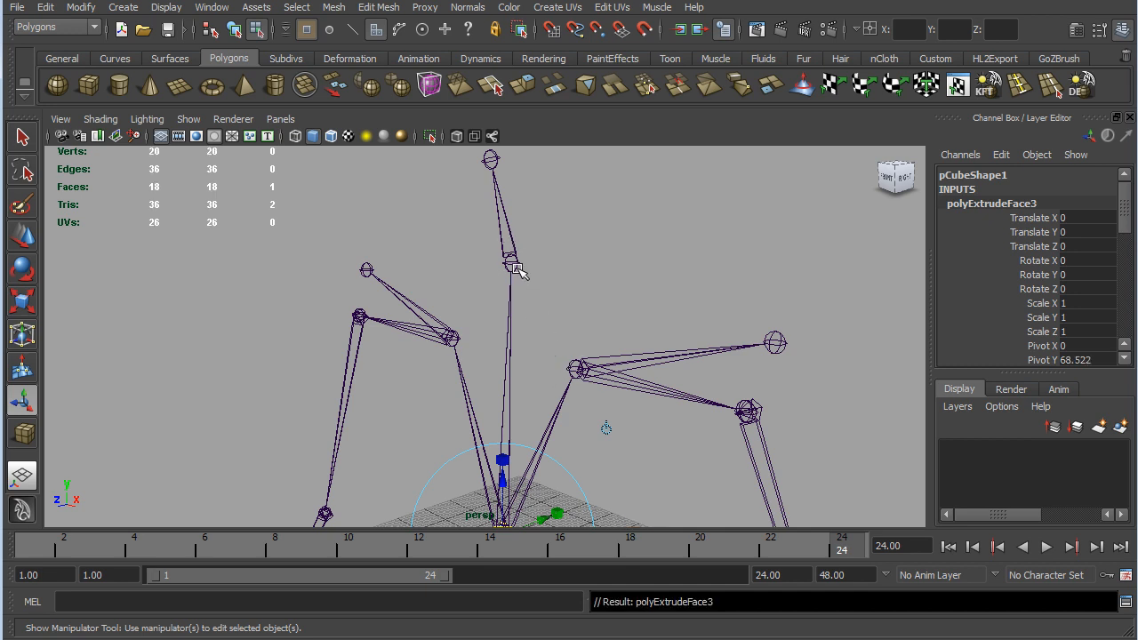
{"action": "key", "text": "v"}
{"action": "middle_click_drag", "start_coordinate": [519, 273], "coordinate": [511, 267]}
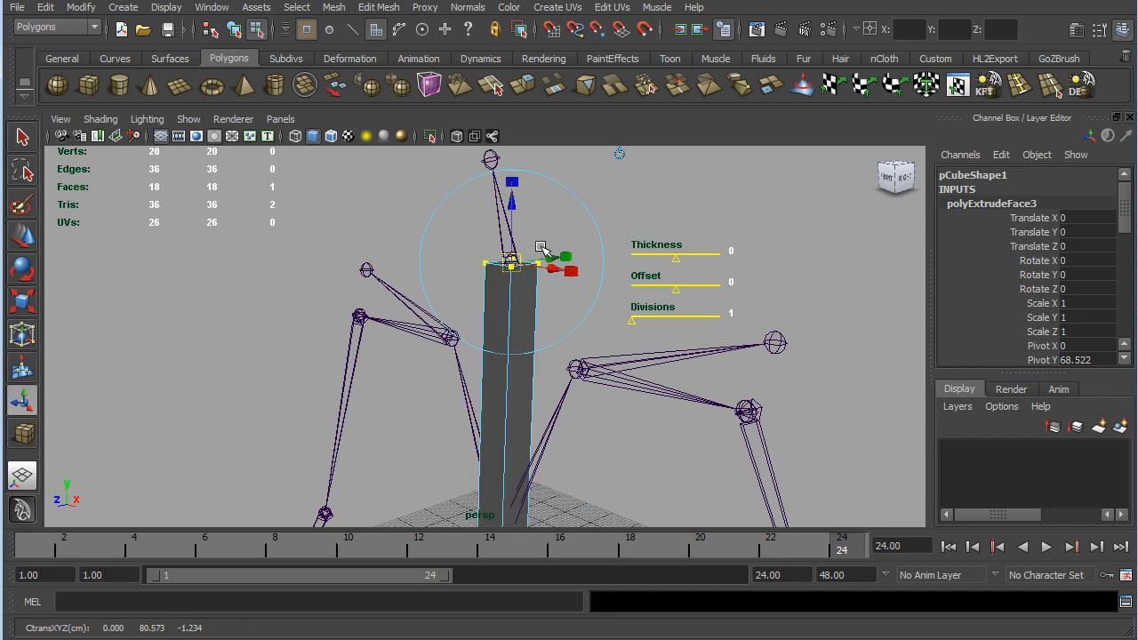
- Try to extrude the top face from the neck joint and snap it to the topmost joint of the head
{"action": "key", "text": "ctrl+e"}
{"action": "key", "text": "v"}
{"action": "middle_click_drag", "start_coordinate": [490, 173], "coordinate": [498, 163]}
{"action": "middle_click_drag", "start_coordinate": [656, 193], "coordinate": [647, 272], "text": "alt"}
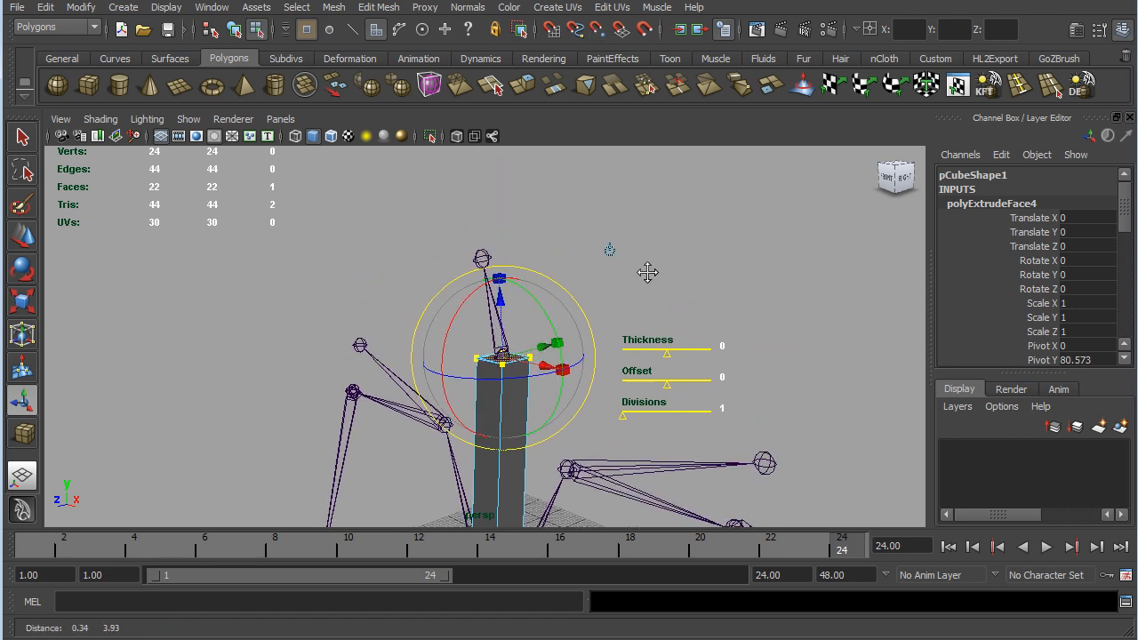
{"action": "scroll", "coordinate": [618, 280], "scroll_direction": "up", "scroll_amount": 3}
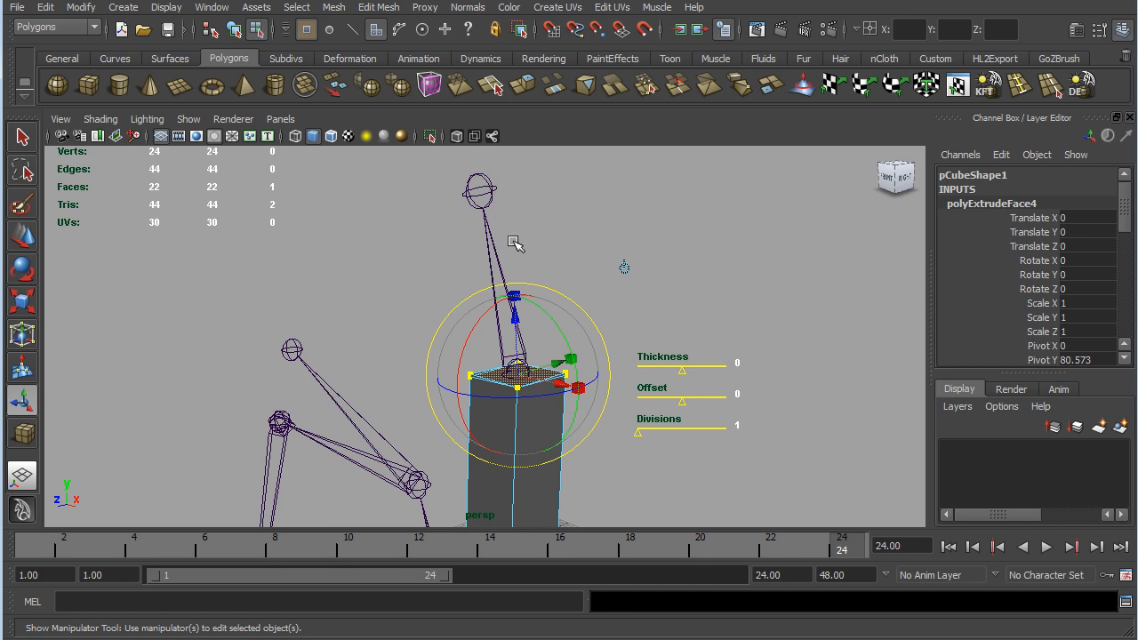
{"action": "key", "text": "v"}
{"action": "middle_click_drag", "start_coordinate": [495, 194], "coordinate": [483, 193]}
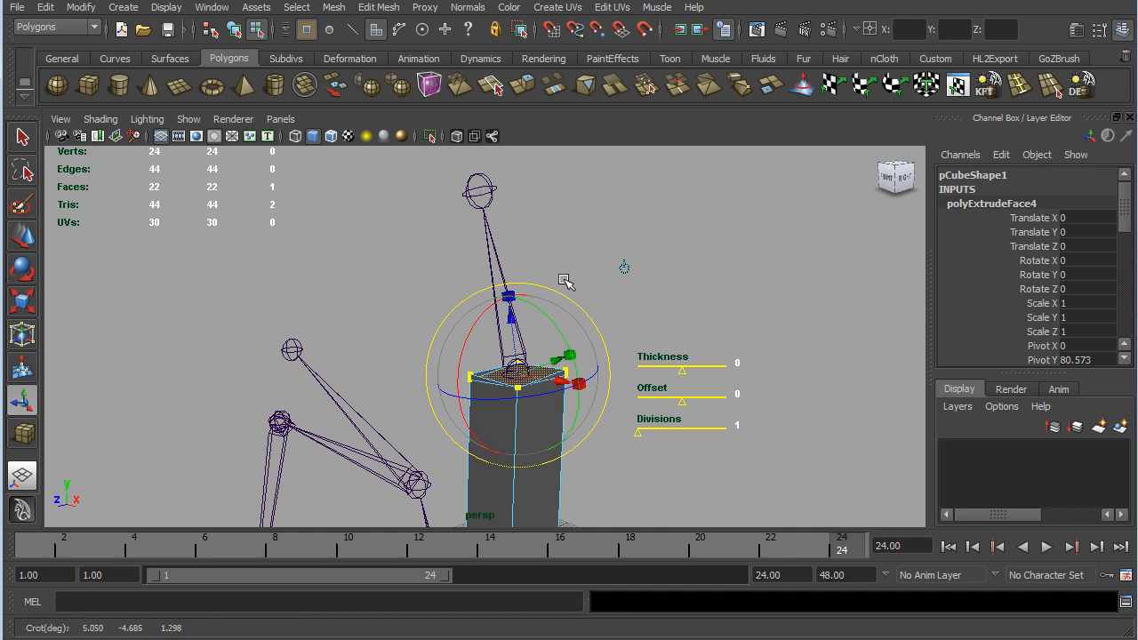
- Undo the accidental rotation and the last face extrusion at the neck joint
{"action": "key", "text": "ctrl+z"}
{"action": "key", "text": "ctrl+z"}
{"action": "key", "text": "ctrl+z"}
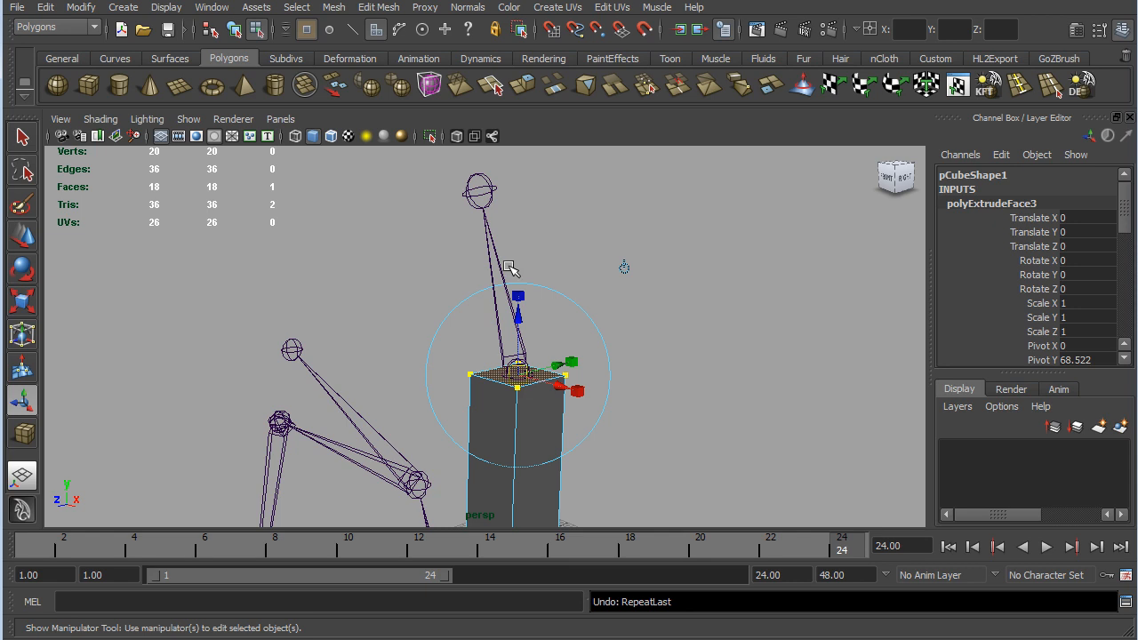
{"action": "key", "text": "v"}
{"action": "middle_click", "coordinate": [480, 192]}
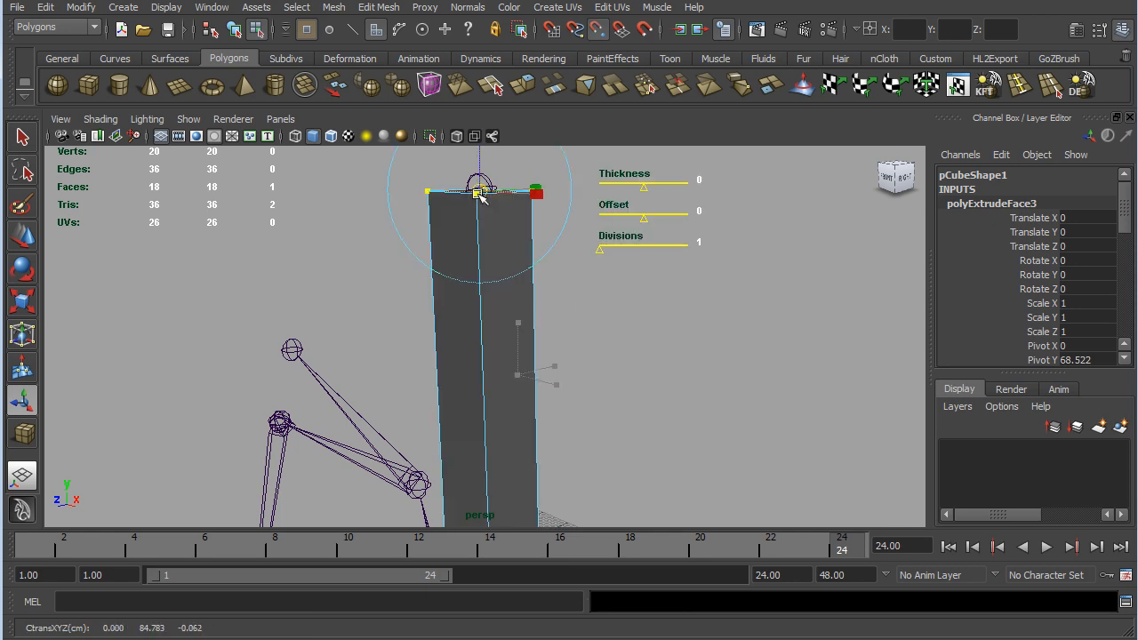
{"action": "key", "text": "ctrl+z"}
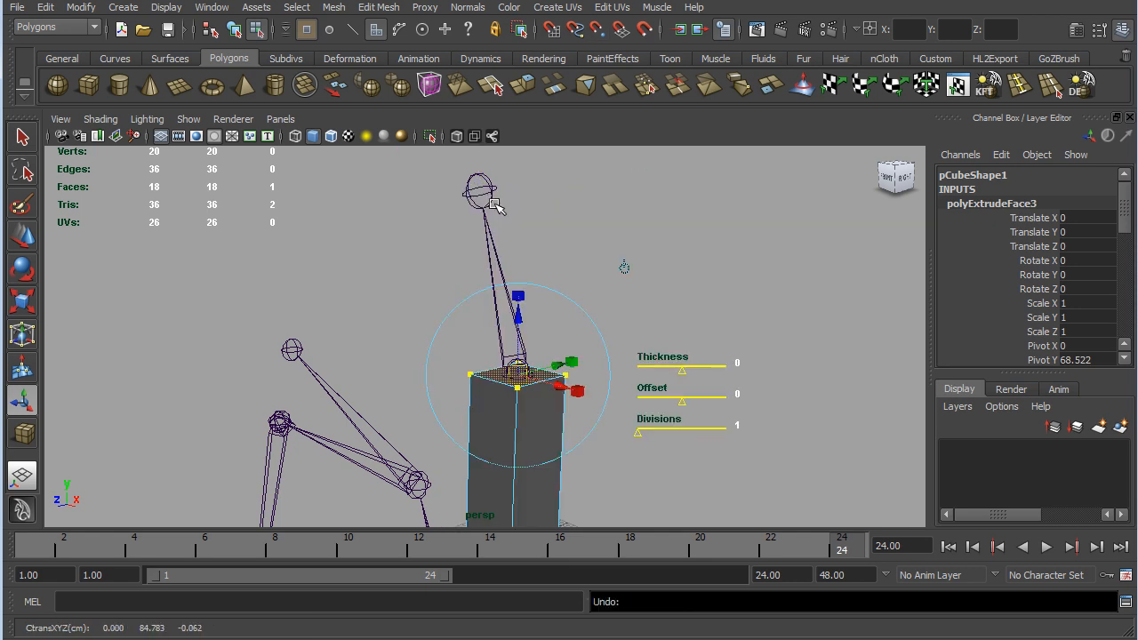
- Extrude the top face from the neck joint and snap it to the topmost head joint, at a height of about 84.78
{"action": "key", "text": "g"}
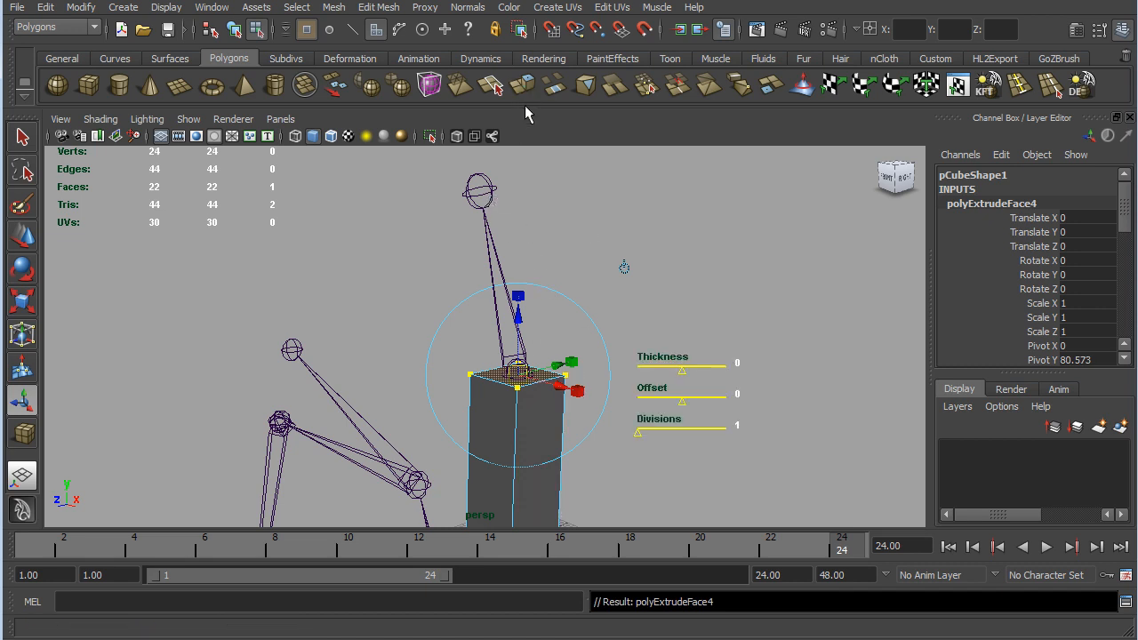
{"action": "key", "text": "v"}
{"action": "middle_click_drag", "start_coordinate": [480, 190], "coordinate": [486, 190]}
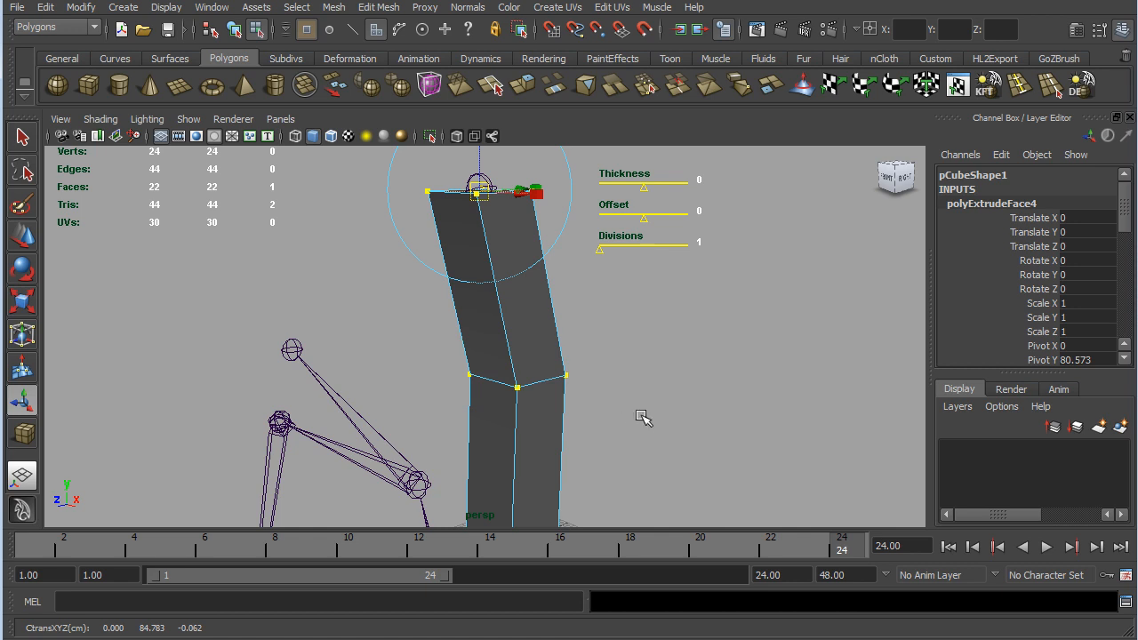
- Insert an edge loop around the torso a little above the chest joint, where the collarbone bones leave the column, and clear the selection
{"action": "key", "text": "f"}
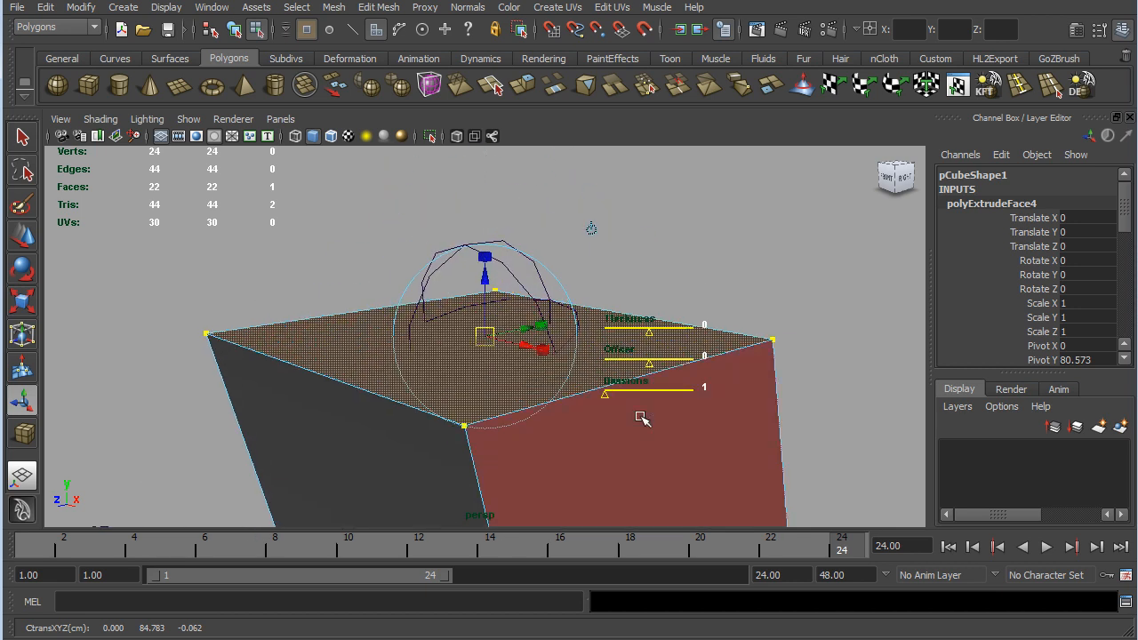
{"action": "key", "text": "a"}
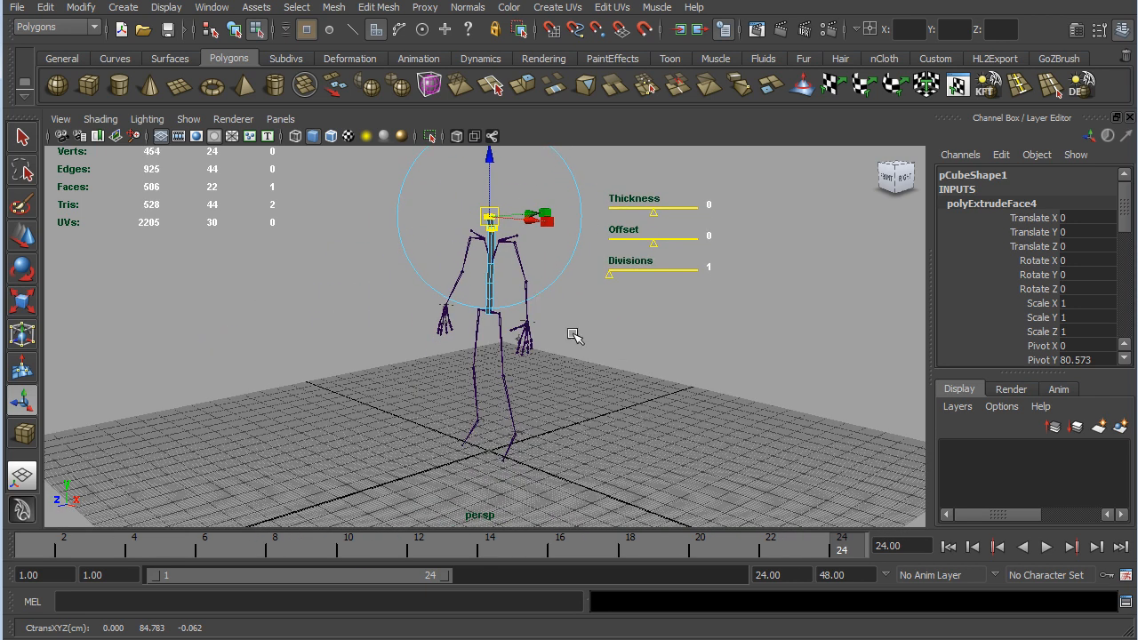
{"action": "scroll", "coordinate": [580, 342], "scroll_direction": "up", "scroll_amount": 5}
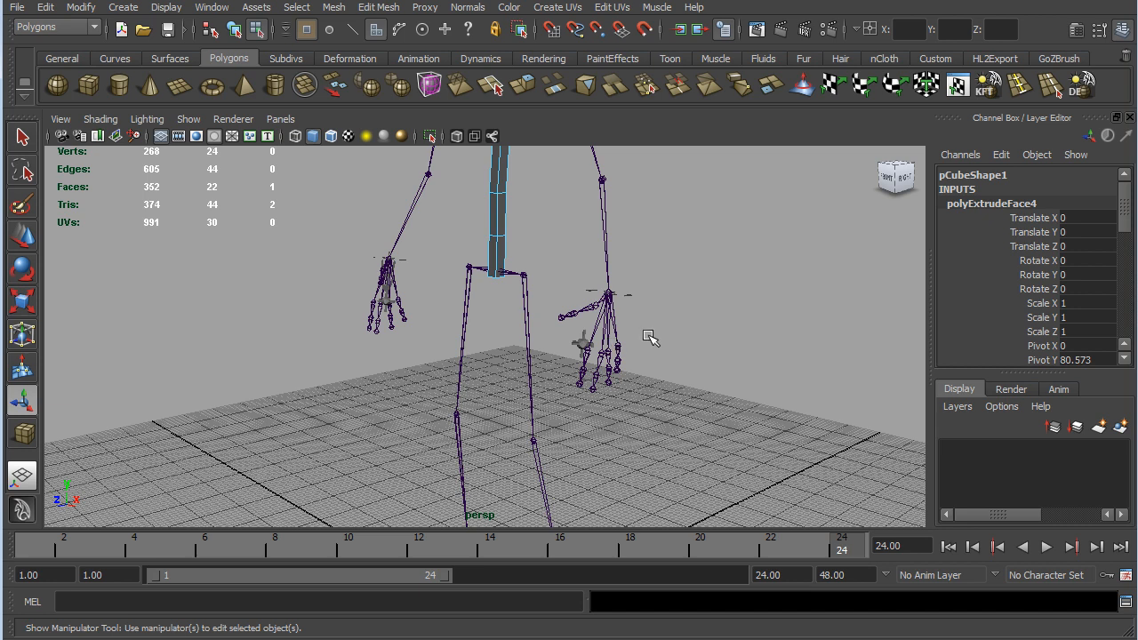
{"action": "scroll", "coordinate": [649, 336], "scroll_direction": "up", "scroll_amount": 2}
{"action": "left_click_drag", "start_coordinate": [748, 196], "coordinate": [725, 278], "text": "alt"}
{"action": "middle_click_drag", "start_coordinate": [725, 278], "coordinate": [651, 421], "text": "alt"}
{"action": "left_click_drag", "start_coordinate": [651, 418], "coordinate": [714, 332], "text": "alt"}
{"action": "right_click_drag", "start_coordinate": [715, 333], "coordinate": [641, 418], "text": "alt"}
{"action": "left_click_drag", "start_coordinate": [648, 369], "coordinate": [658, 348], "text": "alt"}
{"action": "scroll", "coordinate": [635, 344], "scroll_direction": "up", "scroll_amount": 2}
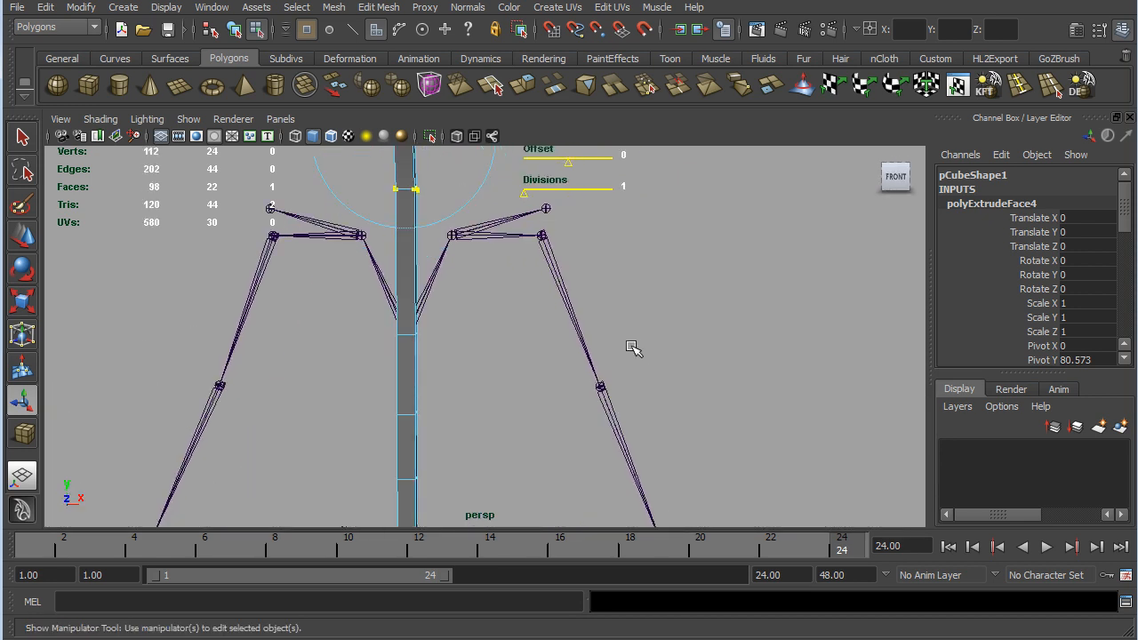
{"action": "scroll", "coordinate": [627, 345], "scroll_direction": "up", "scroll_amount": 3}
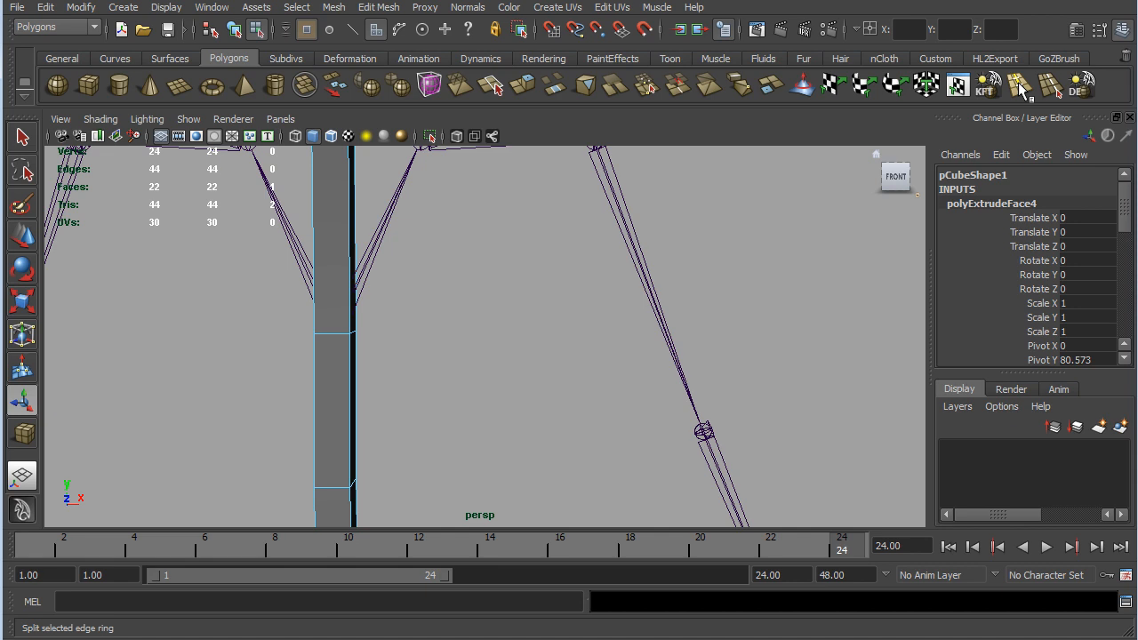
{"action": "left_click", "coordinate": [1021, 86]}
{"action": "left_click", "coordinate": [319, 260]}
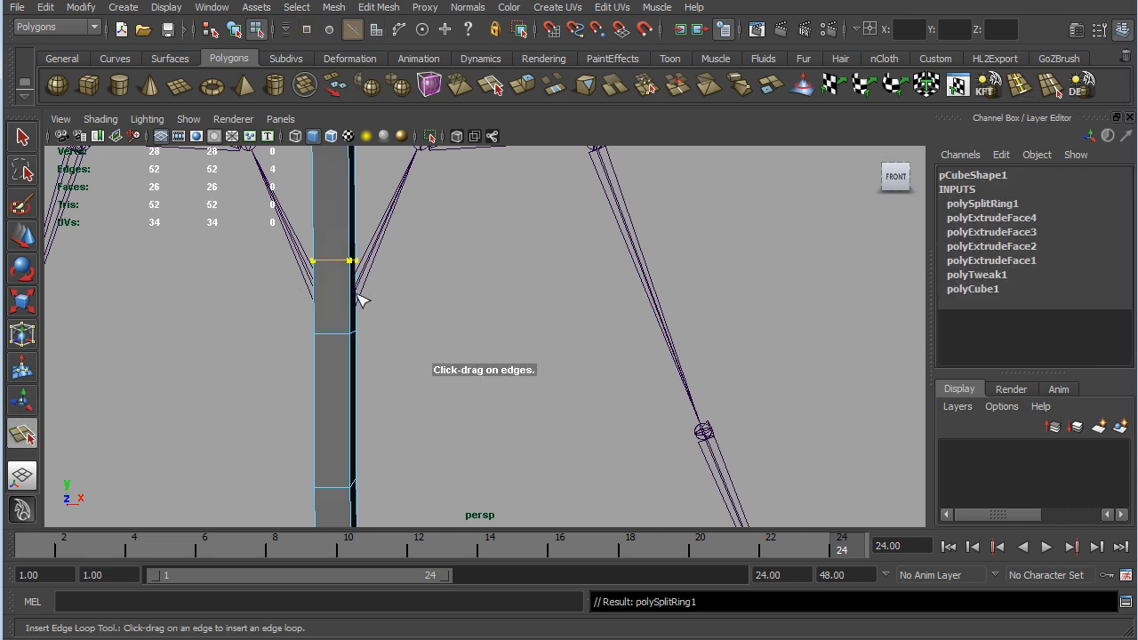
{"action": "middle_click_drag", "start_coordinate": [496, 220], "coordinate": [537, 308], "text": "alt"}
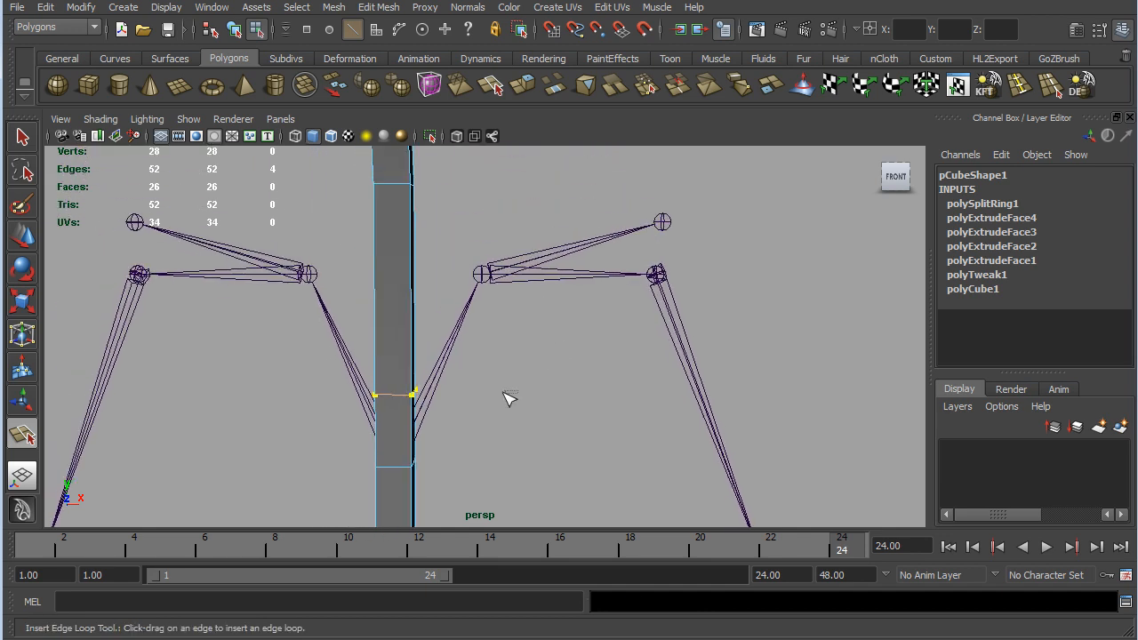
{"action": "left_click", "coordinate": [454, 380]}
{"action": "left_click", "coordinate": [26, 139]}
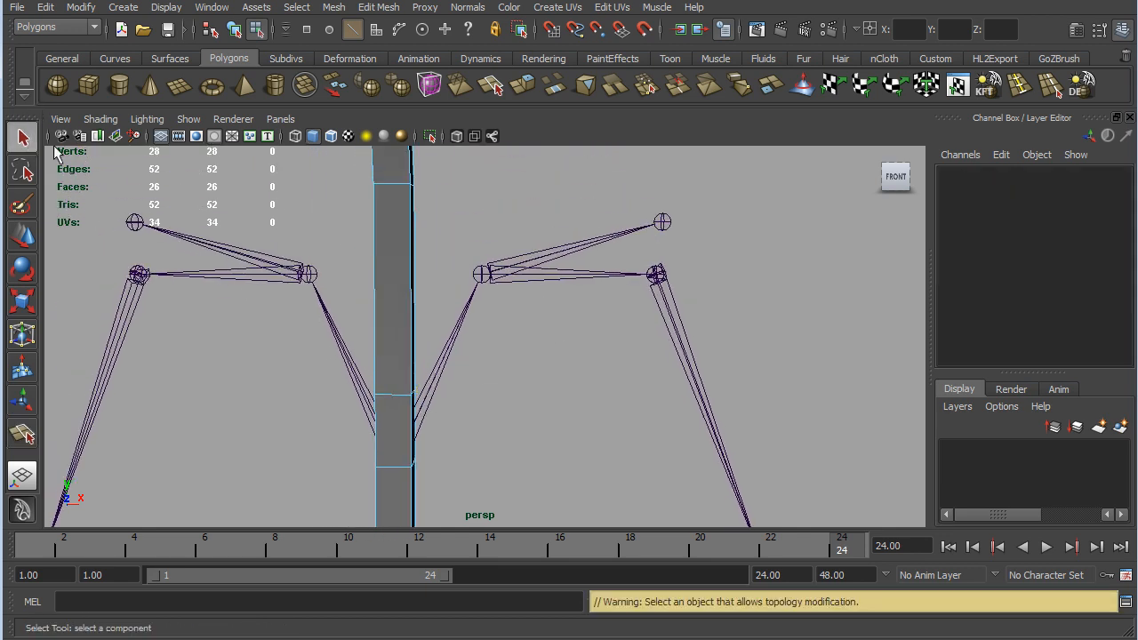
- Extrude the chest segment's side face to the collarbone joint at about X 3.76, Y 76.76, and scale the end face to about half its height
{"action": "left_click_drag", "start_coordinate": [502, 436], "coordinate": [445, 411], "text": "alt"}
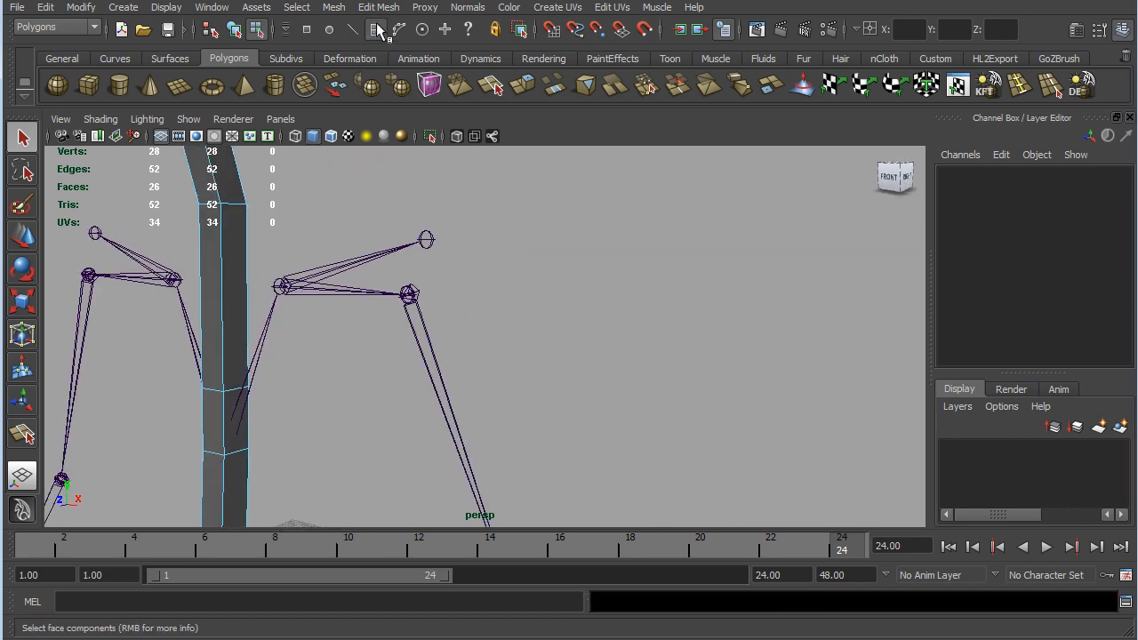
{"action": "left_click", "coordinate": [238, 420]}
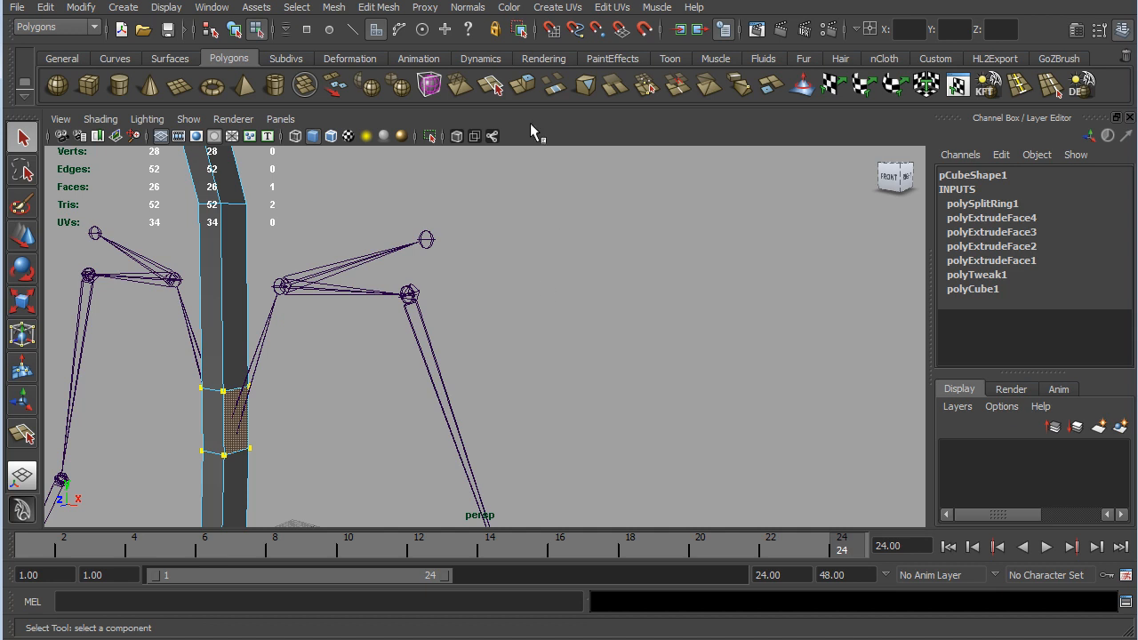
{"action": "left_click", "coordinate": [523, 85]}
{"action": "key", "text": "v"}
{"action": "middle_click_drag", "start_coordinate": [287, 285], "coordinate": [282, 285]}
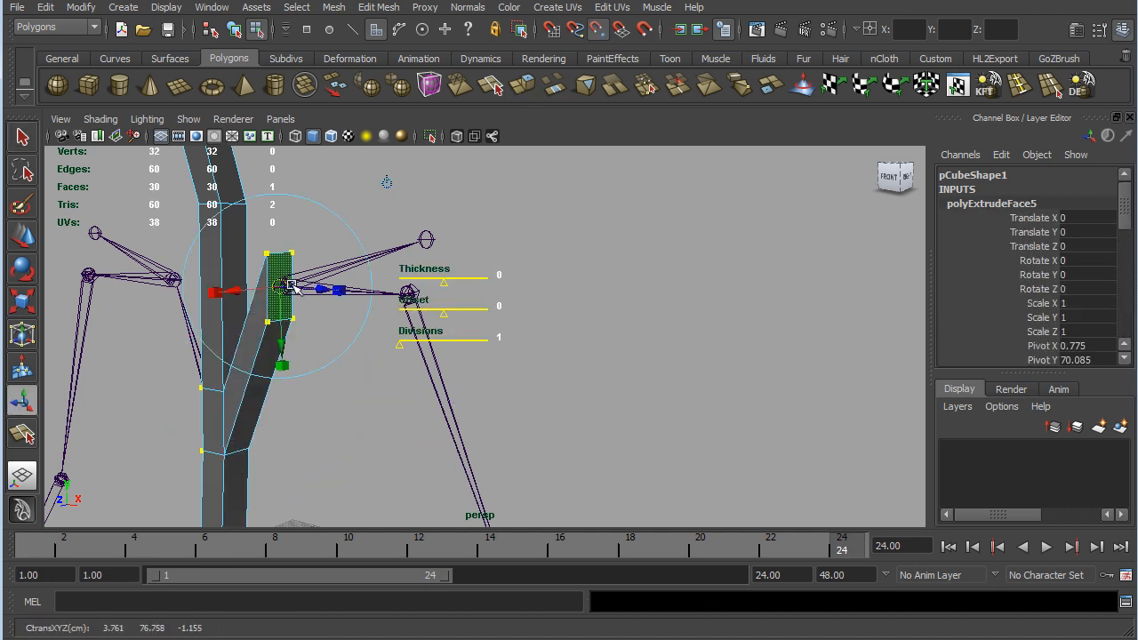
{"action": "left_click_drag", "start_coordinate": [348, 410], "coordinate": [389, 407], "text": "alt"}
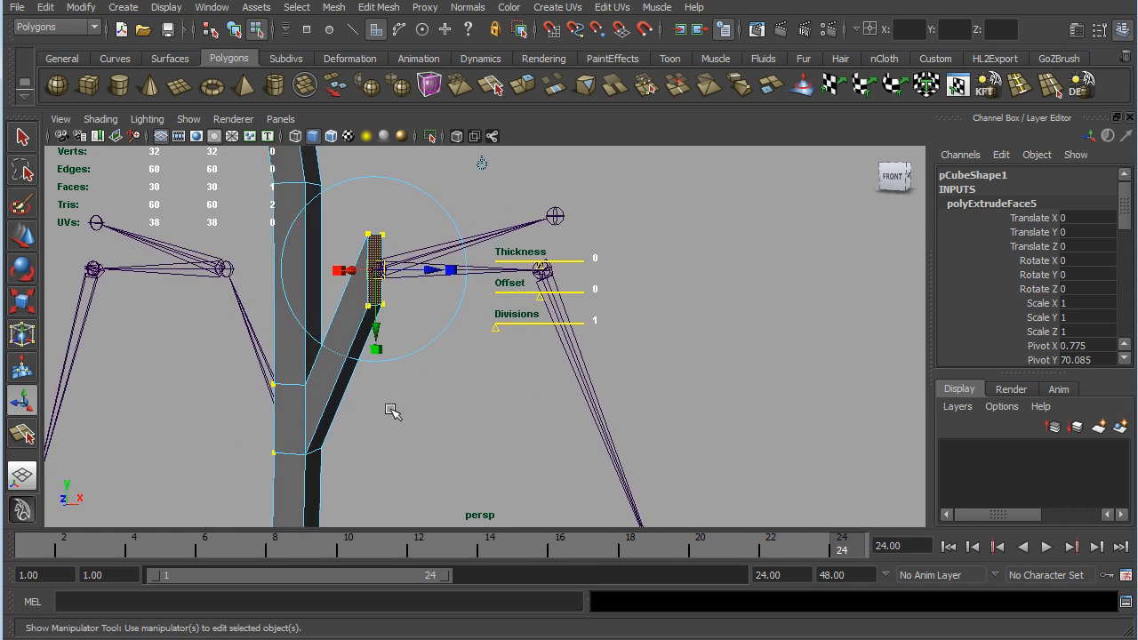
{"action": "left_click_drag", "start_coordinate": [376, 351], "coordinate": [381, 313]}
- Extrude the collarbone end face and snap it to the shoulder joint, at about X 11.24, Y 76.76
{"action": "key", "text": "ctrl+e"}
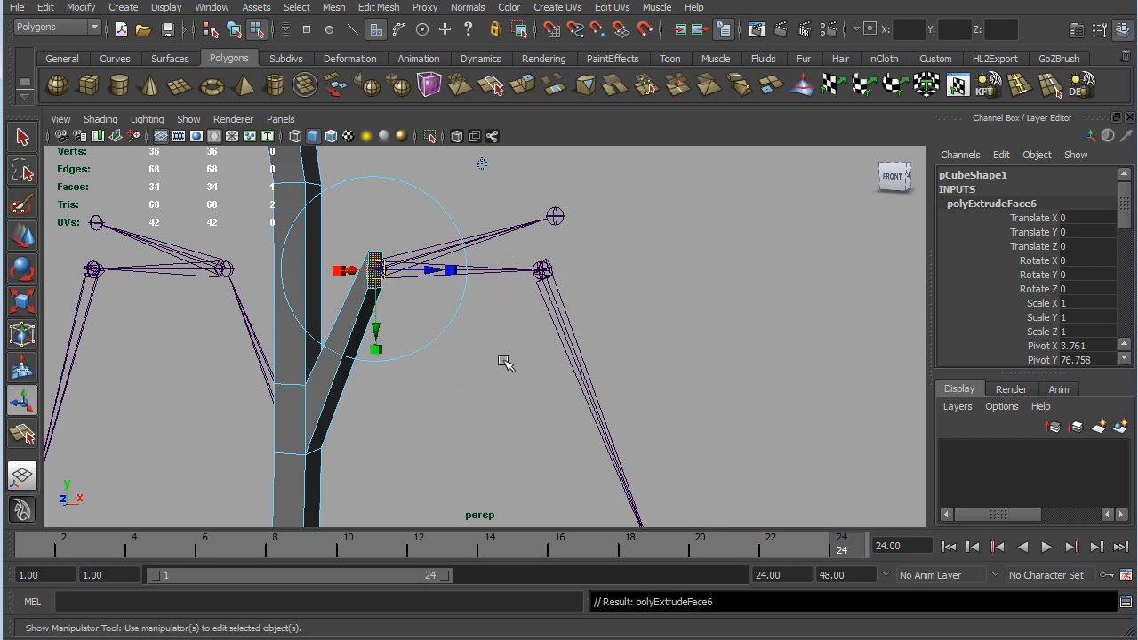
{"action": "key", "text": "v"}
{"action": "middle_click_drag", "start_coordinate": [544, 274], "coordinate": [543, 271]}
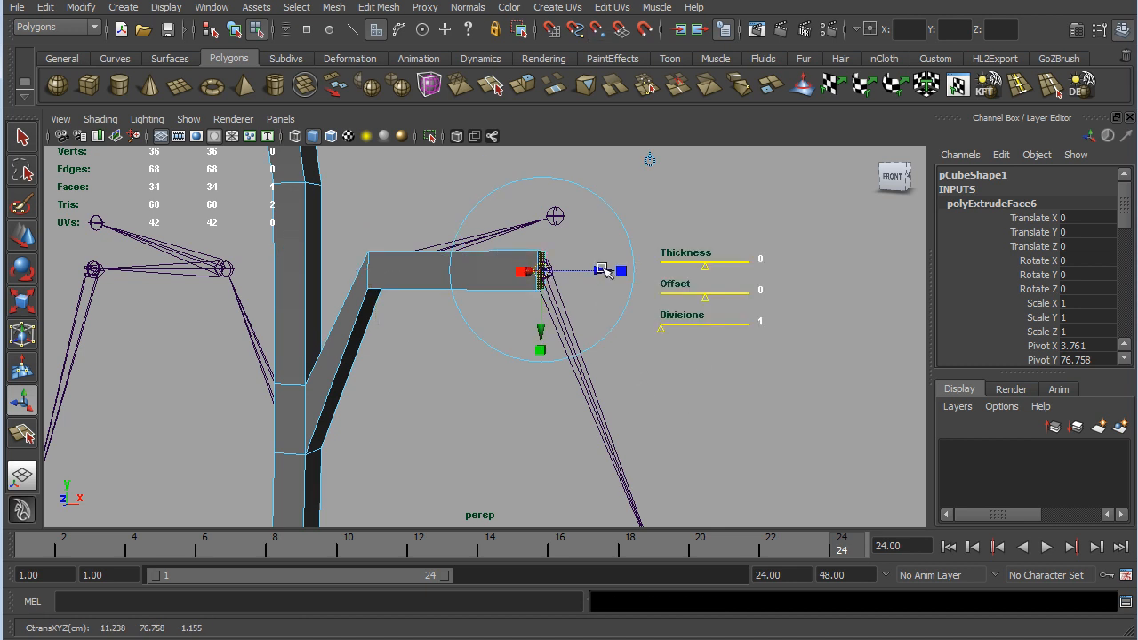
- Rotate the shoulder end face about -49.7° around its X axis so that it points down along the upper arm bone
{"action": "left_click_drag", "start_coordinate": [623, 223], "coordinate": [640, 276]}
{"action": "key", "text": "ctrl+z"}
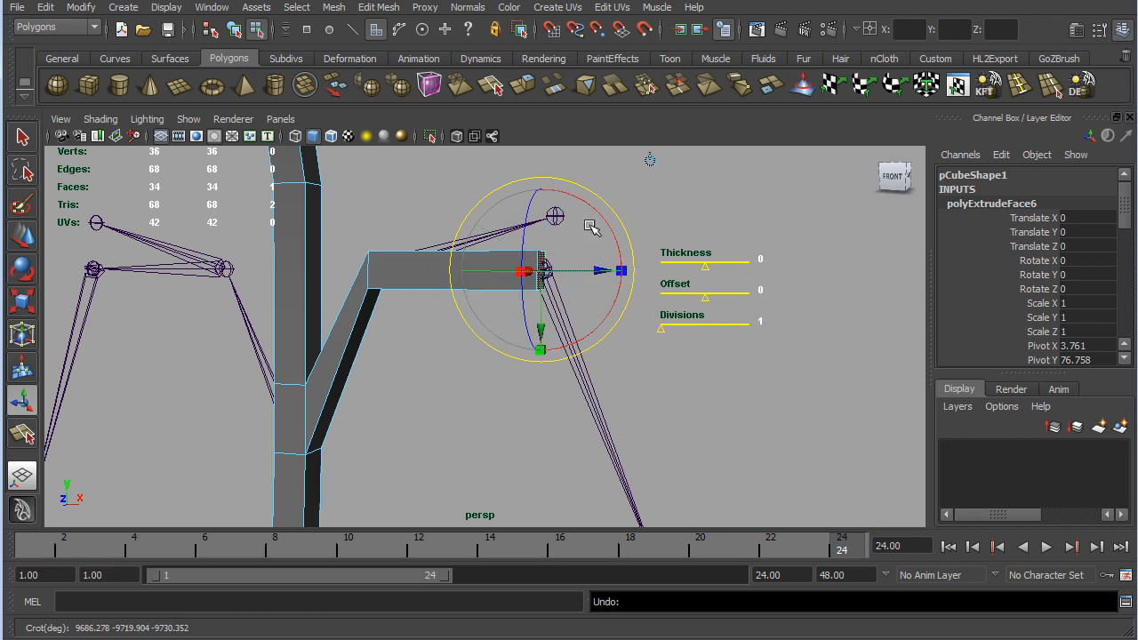
{"action": "left_click_drag", "start_coordinate": [599, 209], "coordinate": [610, 256]}
{"action": "middle_click_drag", "start_coordinate": [705, 409], "coordinate": [633, 359], "text": "alt"}
{"action": "left_click_drag", "start_coordinate": [503, 183], "coordinate": [502, 203]}
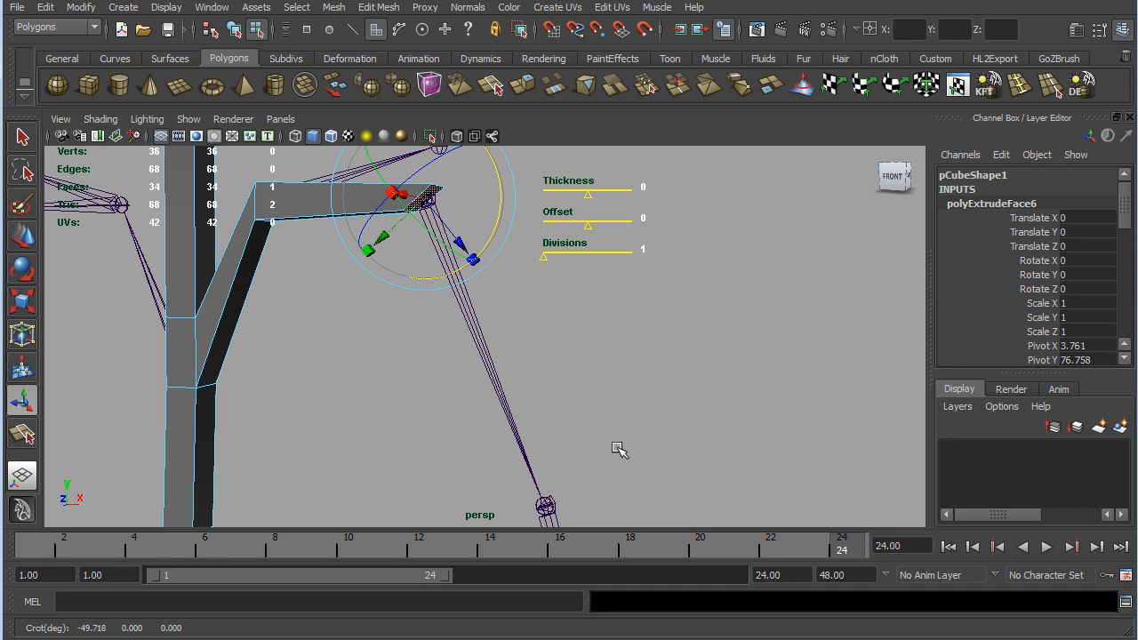
- Extrude the rotated shoulder face and snap it to the elbow joint, at about X 16.33, Y 63.98
{"action": "middle_click_drag", "start_coordinate": [647, 428], "coordinate": [577, 350], "text": "alt"}
{"action": "key", "text": "g"}
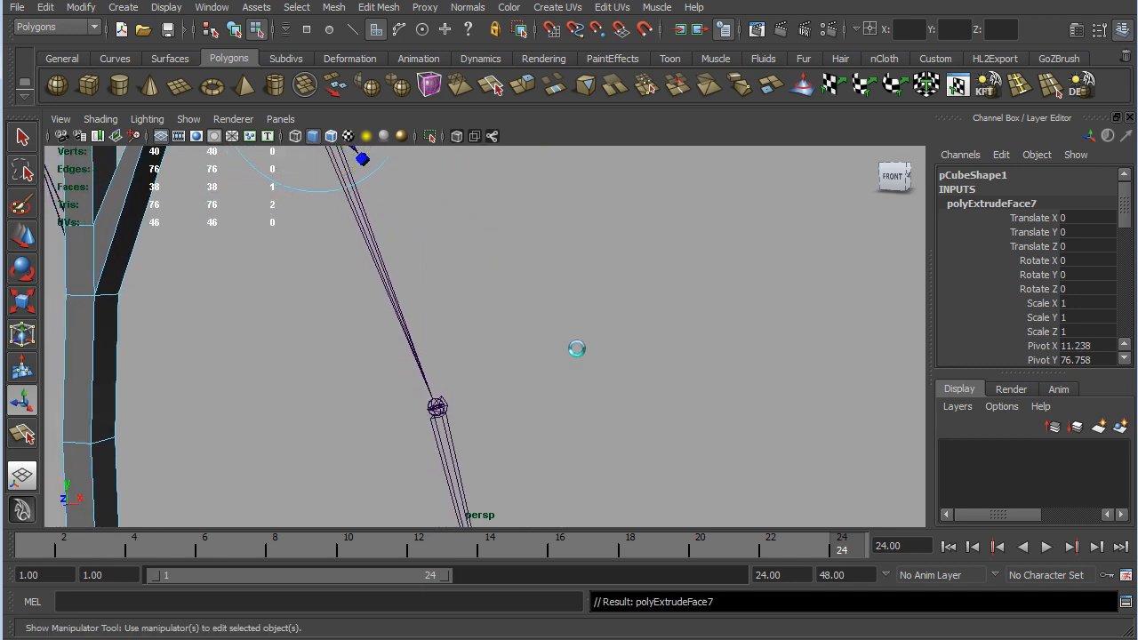
{"action": "key", "text": "v"}
{"action": "left_click_drag", "start_coordinate": [447, 409], "coordinate": [441, 411]}
- Rotate the elbow end face about -20.9° around its Y axis to line it up with the forearm bone
{"action": "left_click_drag", "start_coordinate": [627, 391], "coordinate": [658, 244], "text": "alt"}
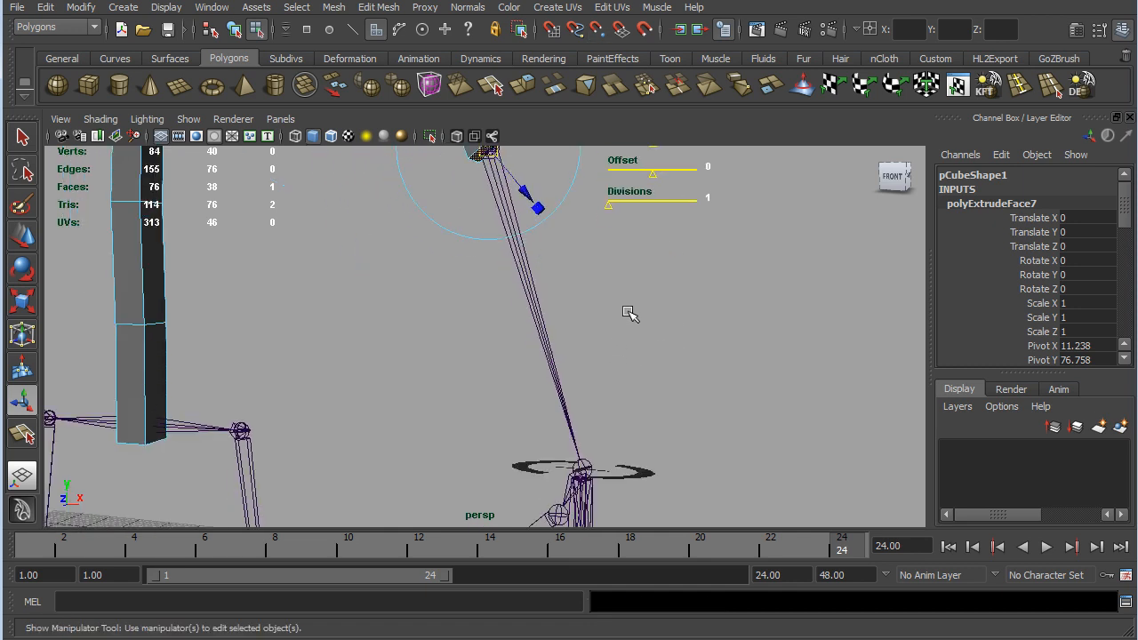
{"action": "mouse_move", "coordinate": [605, 332]}
{"action": "left_mouse_down", "text": "alt"}
{"action": "mouse_move", "coordinate": [610, 358]}
{"action": "mouse_move", "coordinate": [620, 343]}
{"action": "left_mouse_up", "text": "alt"}
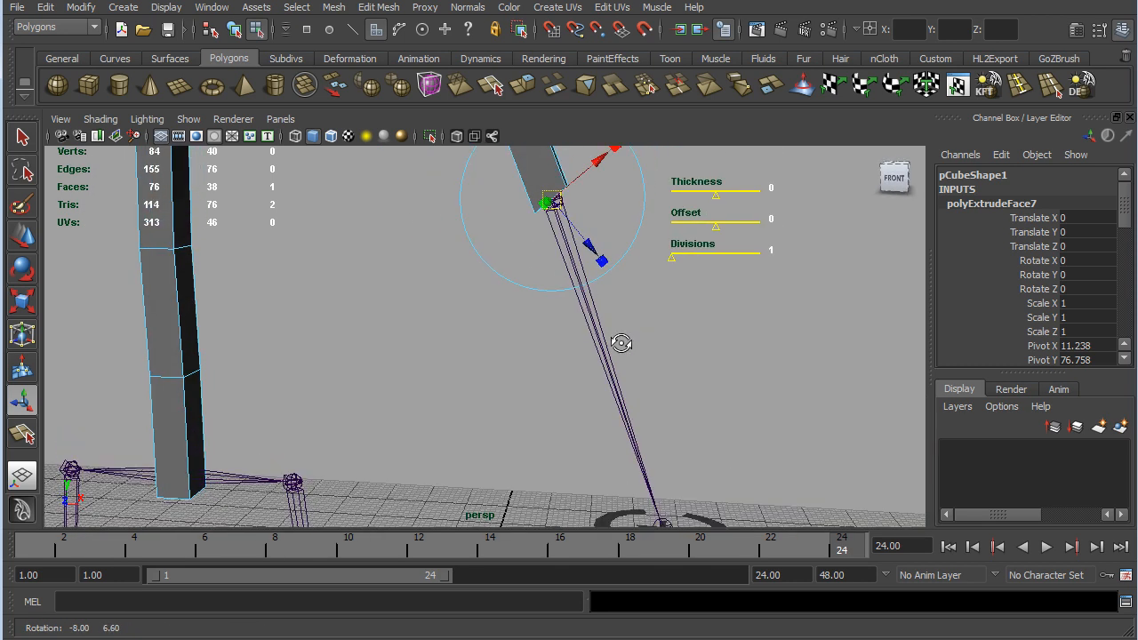
{"action": "left_click", "coordinate": [645, 204]}
{"action": "left_click_drag", "start_coordinate": [630, 187], "coordinate": [628, 219]}
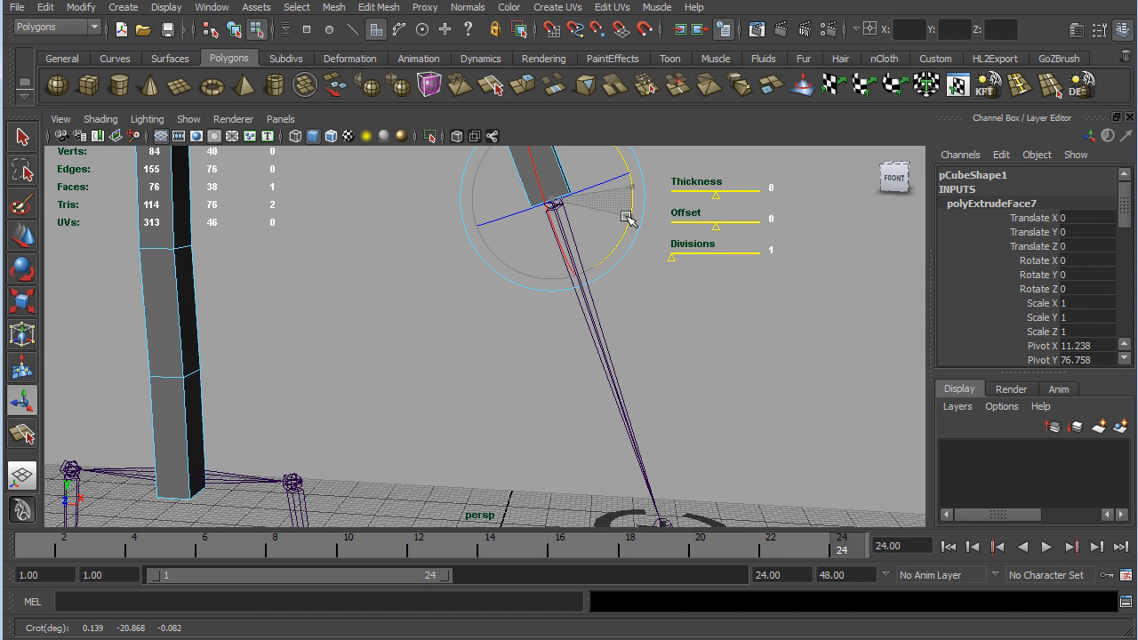
- Extrude the elbow face and snap it to the wrist joint, at about X 21.12, Y 51.56
{"action": "middle_click_drag", "start_coordinate": [729, 432], "coordinate": [624, 366], "text": "alt"}
{"action": "key", "text": "g"}
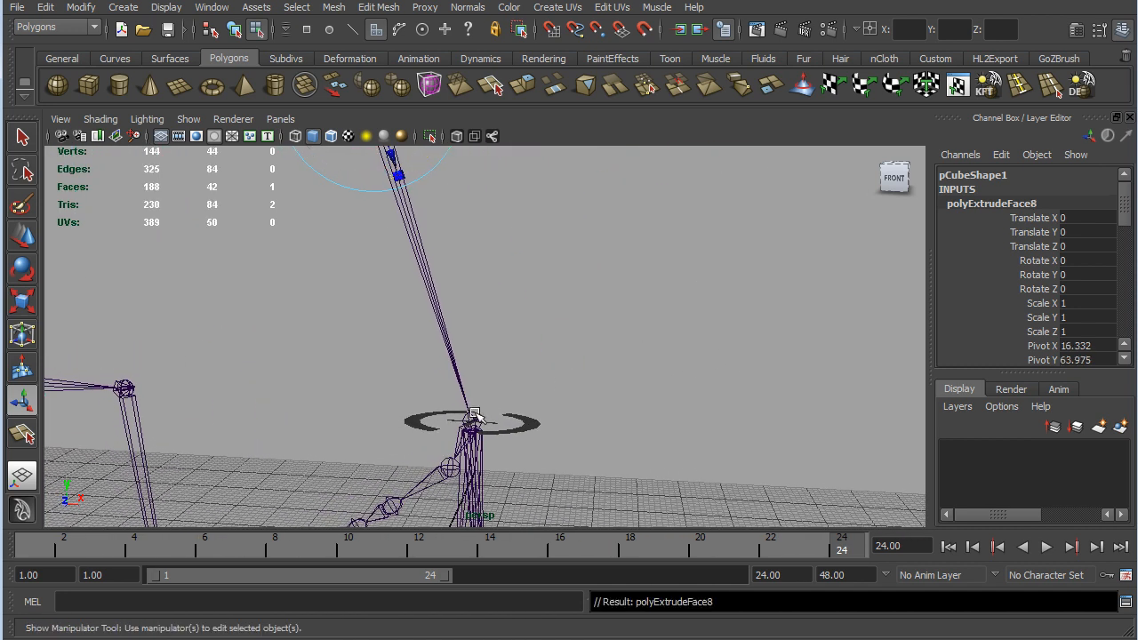
{"action": "key", "text": "v"}
{"action": "middle_click_drag", "start_coordinate": [473, 429], "coordinate": [472, 421]}
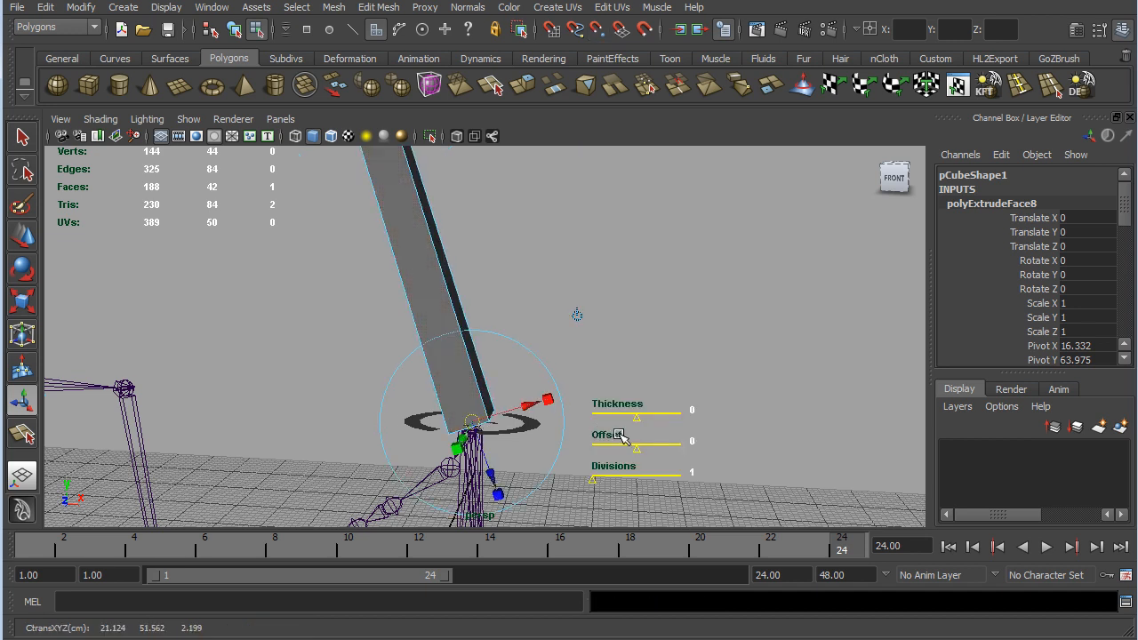
- Insert an edge loop around the lowest torso segment, just above the hip bones
{"action": "left_click_drag", "start_coordinate": [627, 320], "coordinate": [661, 288], "text": "alt"}
{"action": "middle_click_drag", "start_coordinate": [598, 436], "coordinate": [700, 399], "text": "alt"}
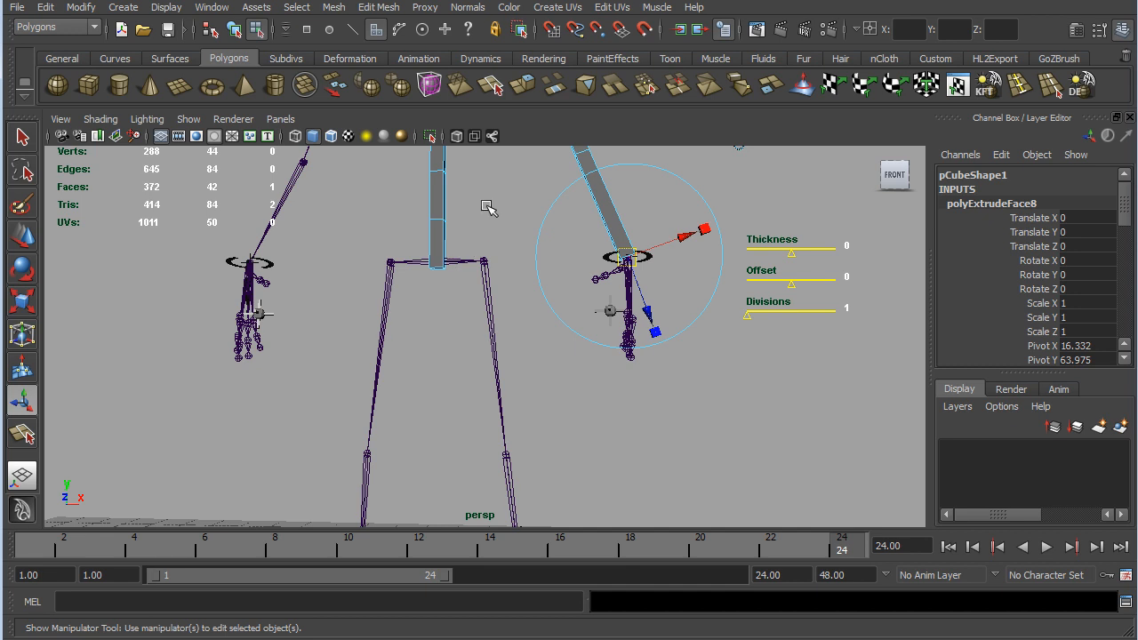
{"action": "left_click", "coordinate": [1019, 85]}
{"action": "left_click", "coordinate": [448, 258]}
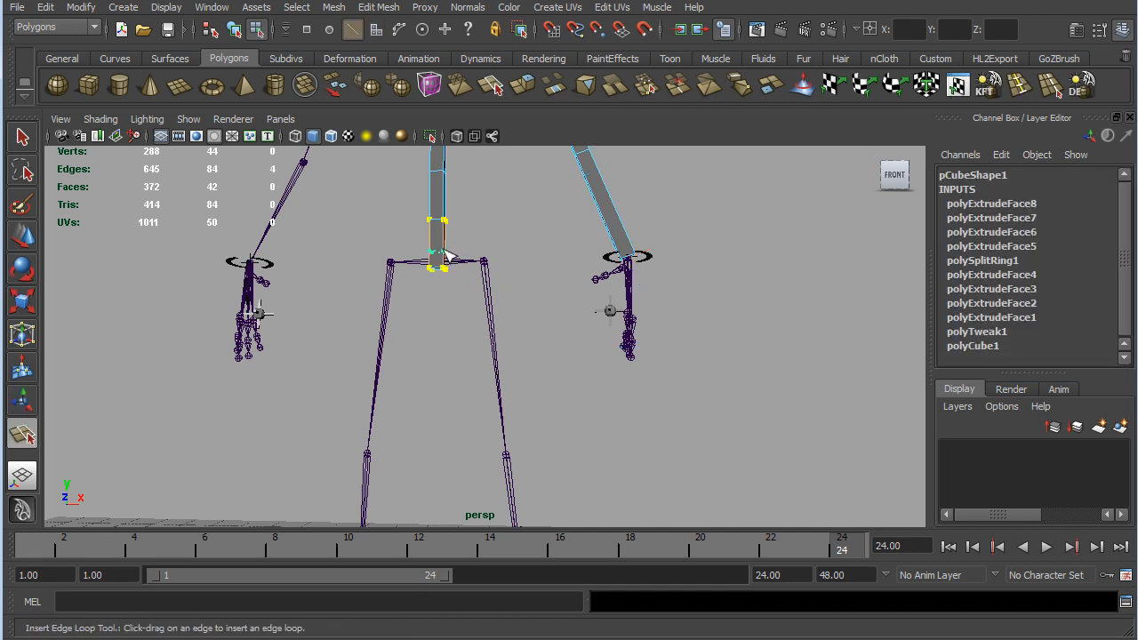
- Select the side face of the torso's lowest segment, facing the hip joint on the same side as the modelled arm
{"action": "left_click_drag", "start_coordinate": [548, 362], "coordinate": [472, 384], "text": "alt"}
{"action": "scroll", "coordinate": [428, 347], "scroll_direction": "up", "scroll_amount": 5}
{"action": "middle_click_drag", "start_coordinate": [380, 273], "coordinate": [533, 371], "text": "alt"}
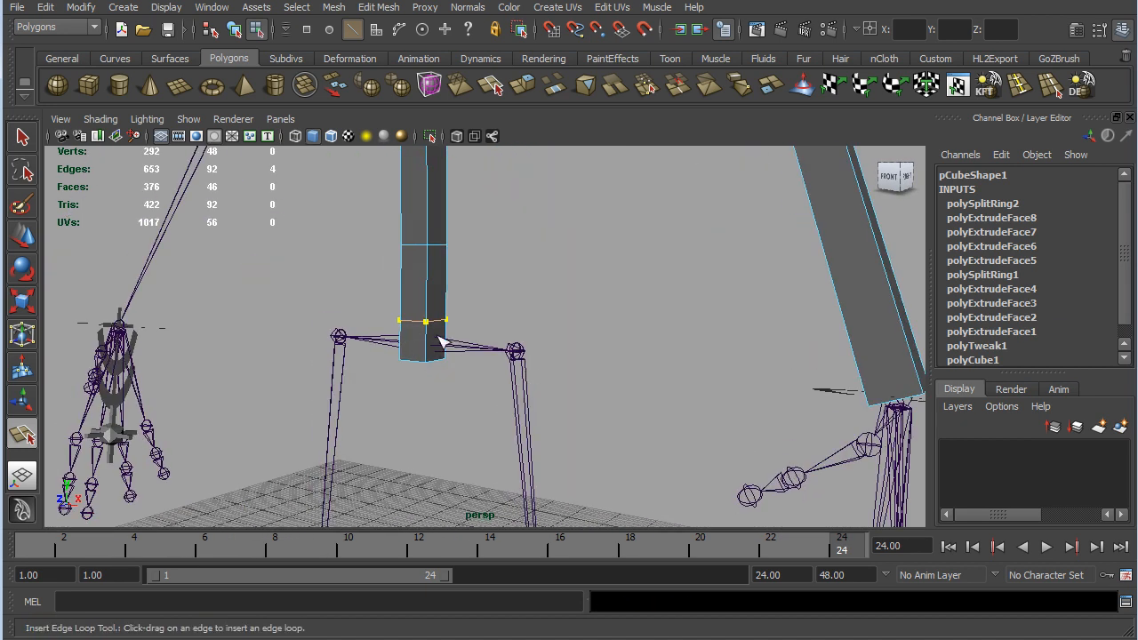
{"action": "left_click", "coordinate": [23, 138]}
{"action": "left_click", "coordinate": [376, 30]}
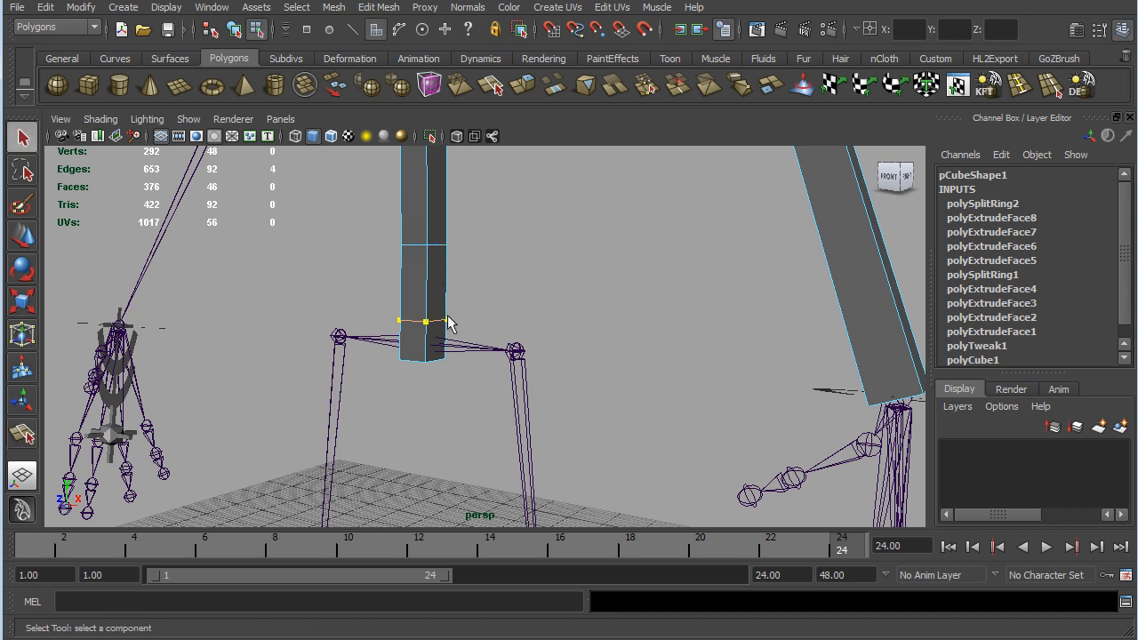
{"action": "left_click", "coordinate": [437, 343]}
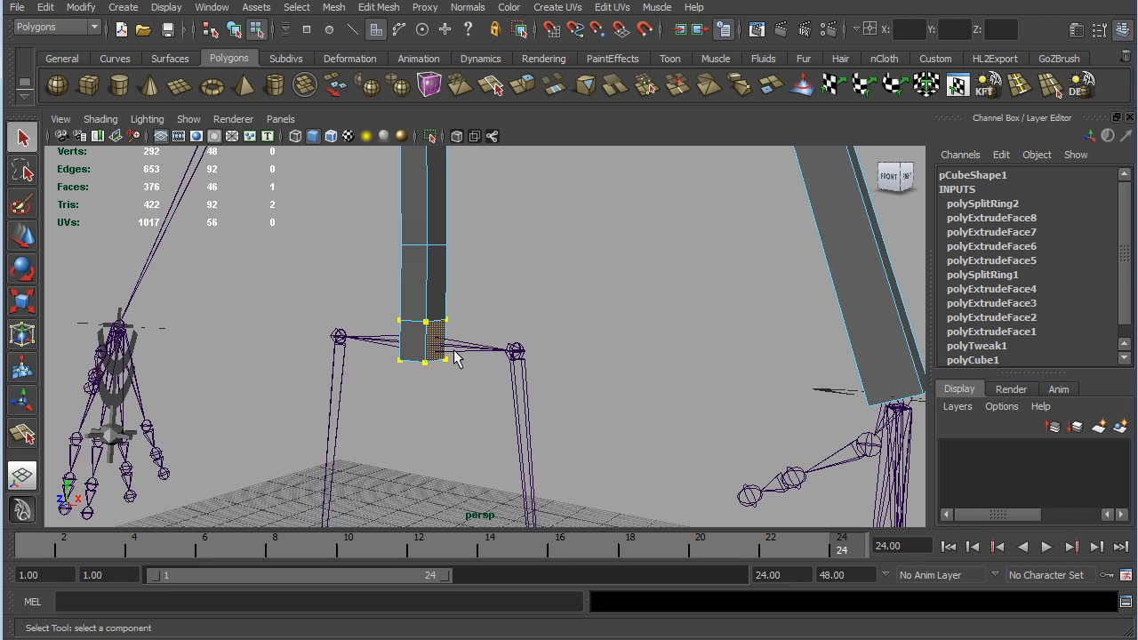
{"action": "left_click", "coordinate": [523, 86]}
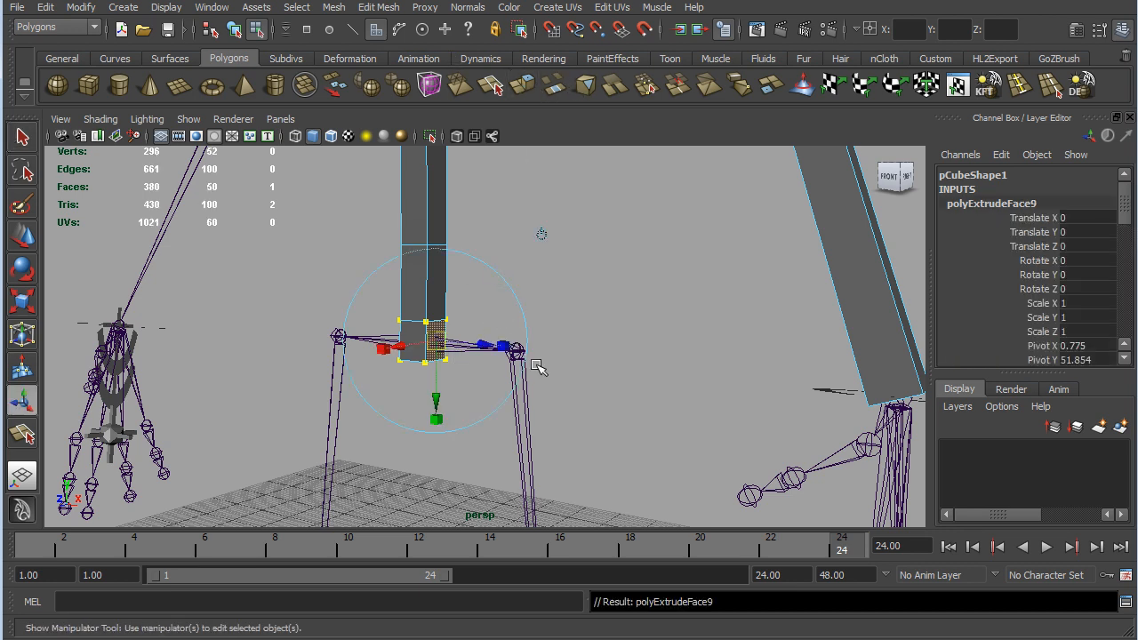
{"action": "key", "text": "v"}
{"action": "left_click_drag", "start_coordinate": [527, 354], "coordinate": [516, 353]}
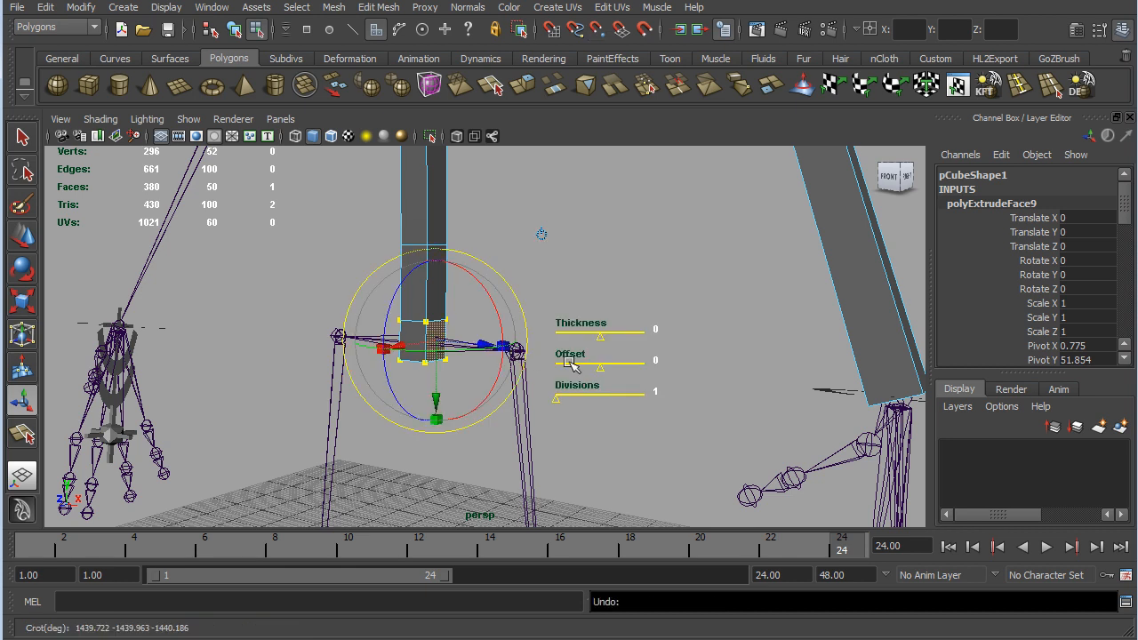
{"action": "scroll", "coordinate": [642, 263], "scroll_direction": "down", "scroll_amount": 2}
{"action": "scroll", "coordinate": [642, 263], "scroll_direction": "up", "scroll_amount": 6}
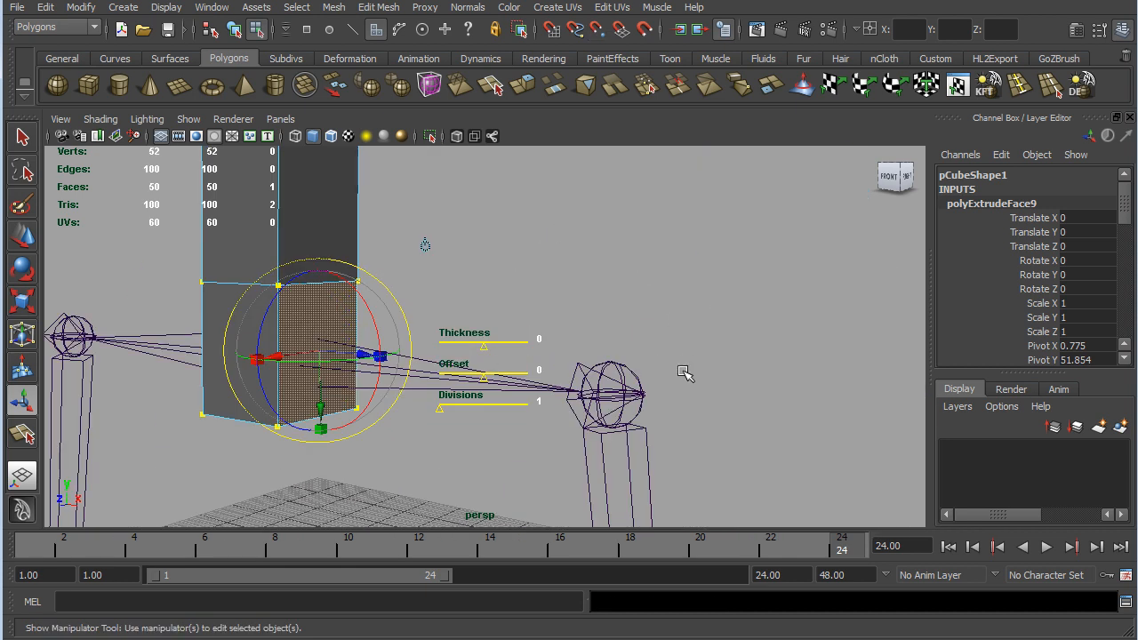
{"action": "key", "text": "v"}
{"action": "middle_click_drag", "start_coordinate": [626, 404], "coordinate": [639, 335]}
{"action": "key", "text": "ctrl+z"}
{"action": "key", "text": "ctrl+z"}
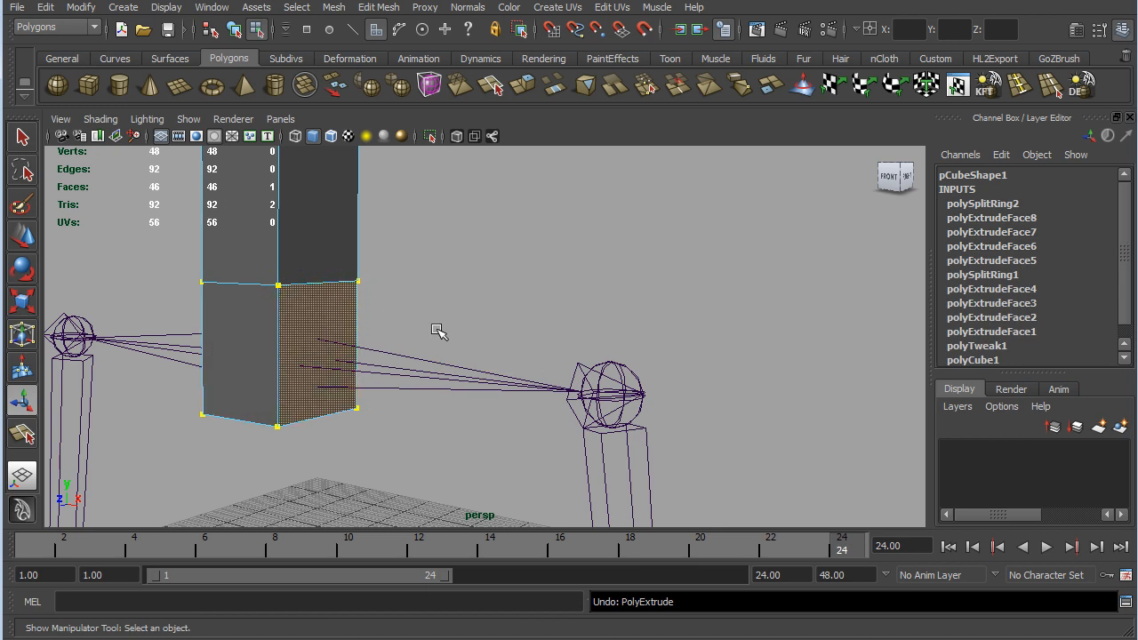
- Extrude the lowest torso side face to the hip joint, at about X 5.31, Y 51.68, and rotate it about -58.9° around X
{"action": "key", "text": "ctrl+e"}
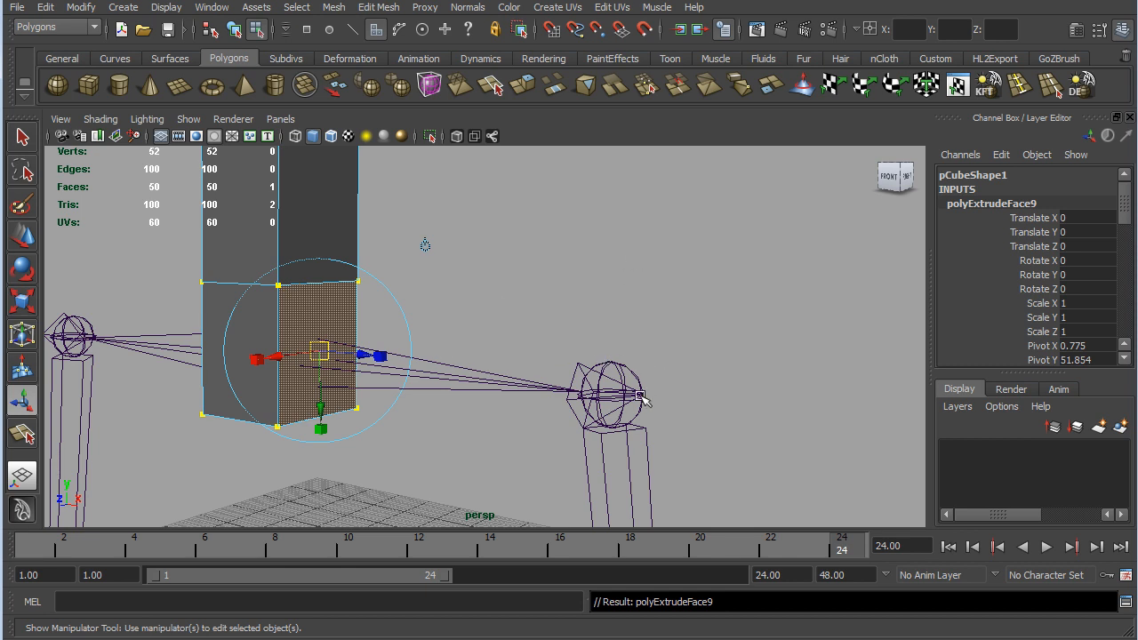
{"action": "key", "text": "v"}
{"action": "middle_click", "coordinate": [615, 394]}
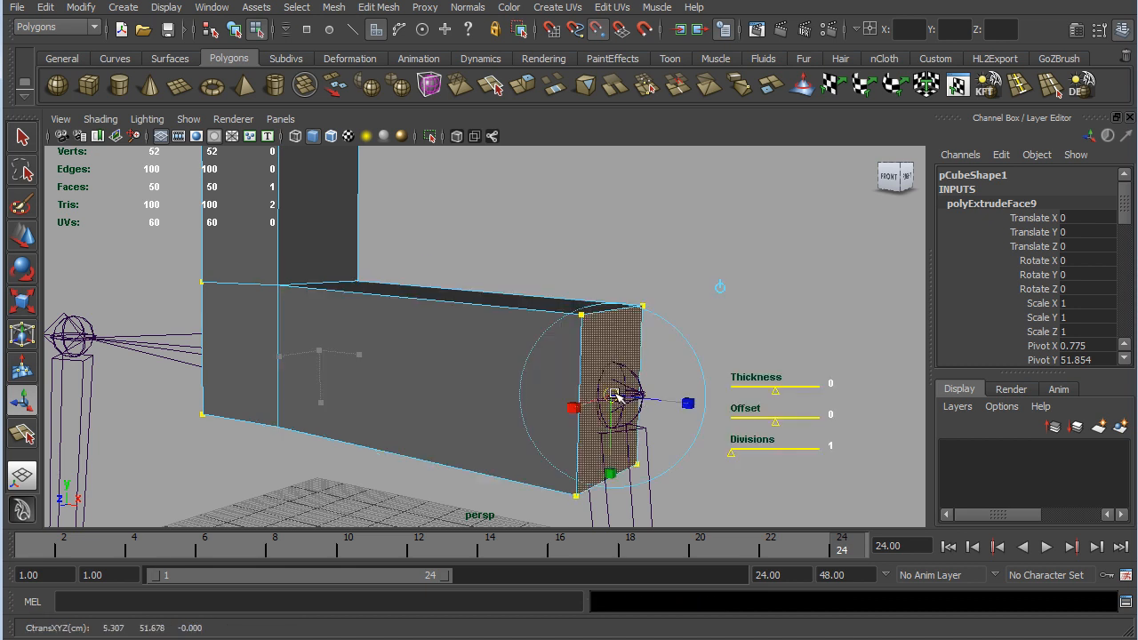
{"action": "left_click", "coordinate": [672, 325]}
{"action": "left_click_drag", "start_coordinate": [664, 339], "coordinate": [693, 431]}
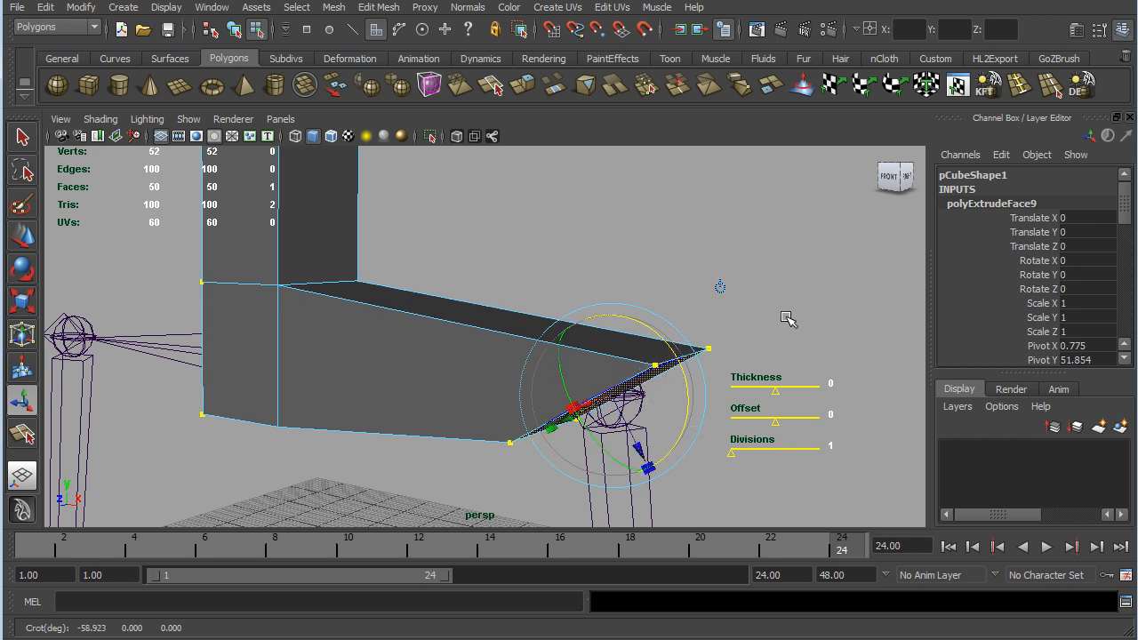
- Extrude the hip end face to the knee joint, at about X 7.82, Y 30.12, and rotate it to face down the shin bone
{"action": "scroll", "coordinate": [788, 320], "scroll_direction": "down", "scroll_amount": 8}
{"action": "middle_click_drag", "start_coordinate": [725, 426], "coordinate": [729, 330], "text": "alt"}
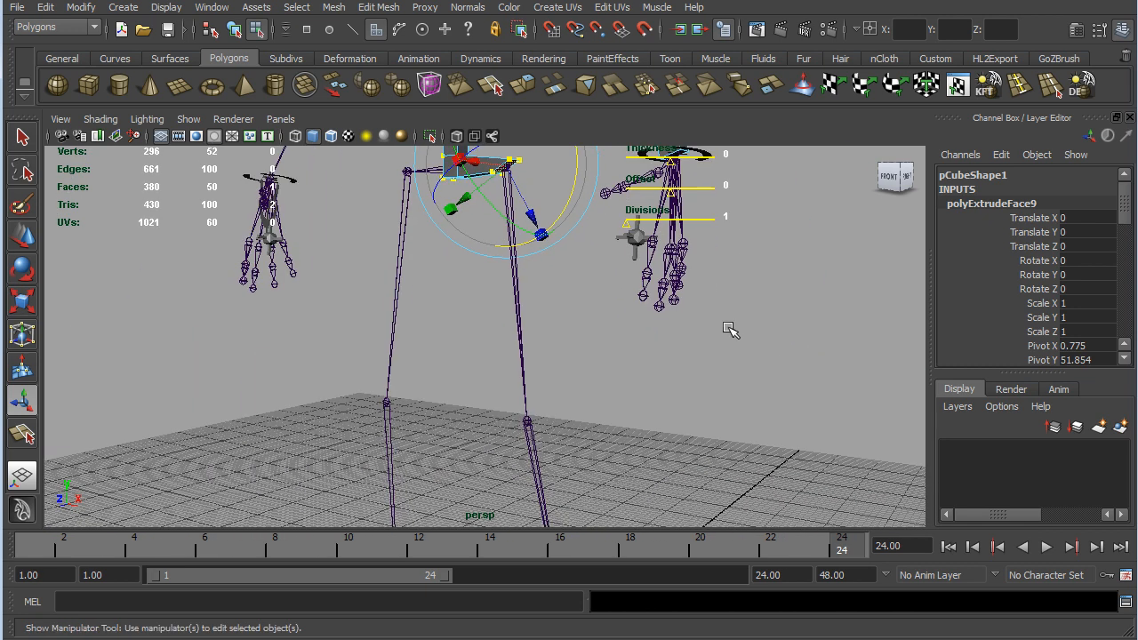
{"action": "key", "text": "ctrl+e"}
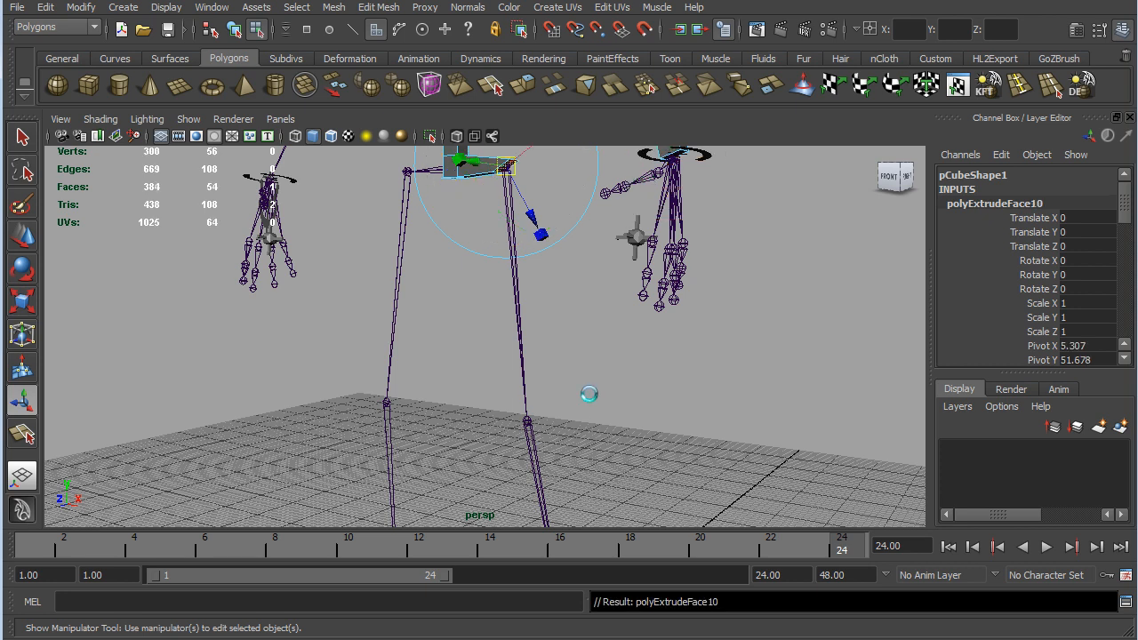
{"action": "middle_click", "coordinate": [533, 428]}
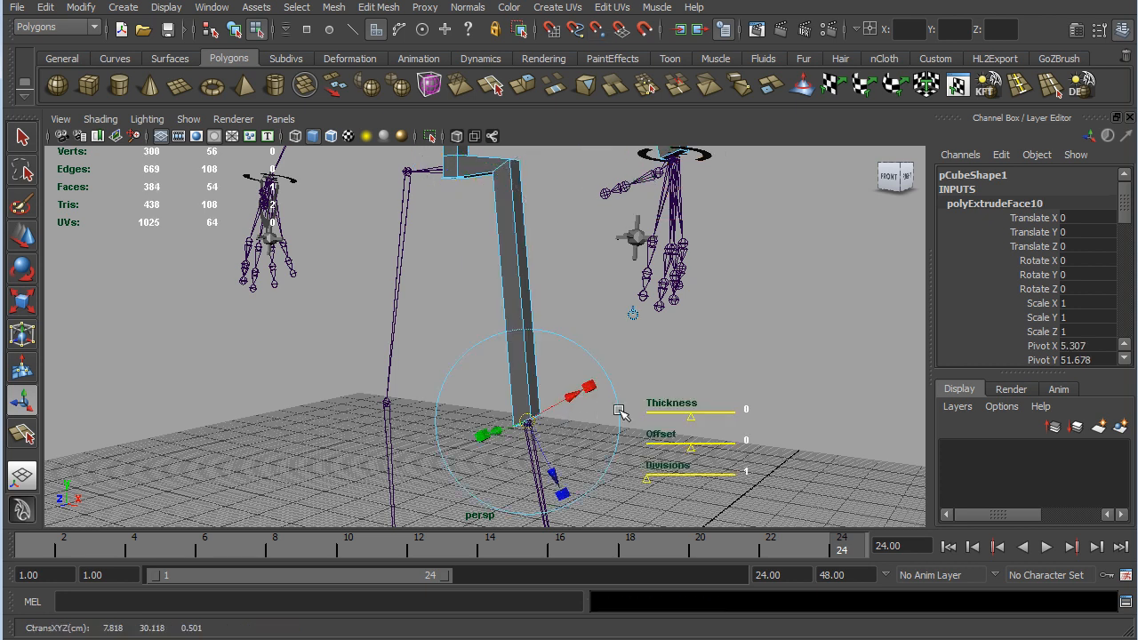
{"action": "key", "text": "e"}
{"action": "left_click_drag", "start_coordinate": [578, 369], "coordinate": [590, 399]}
{"action": "key", "text": "t"}
- Extrude the bottom face at the knee and snap it to the ankle joint, at about X 9.94, Y 8.43
{"action": "middle_click_drag", "start_coordinate": [794, 449], "coordinate": [787, 282], "text": "alt"}
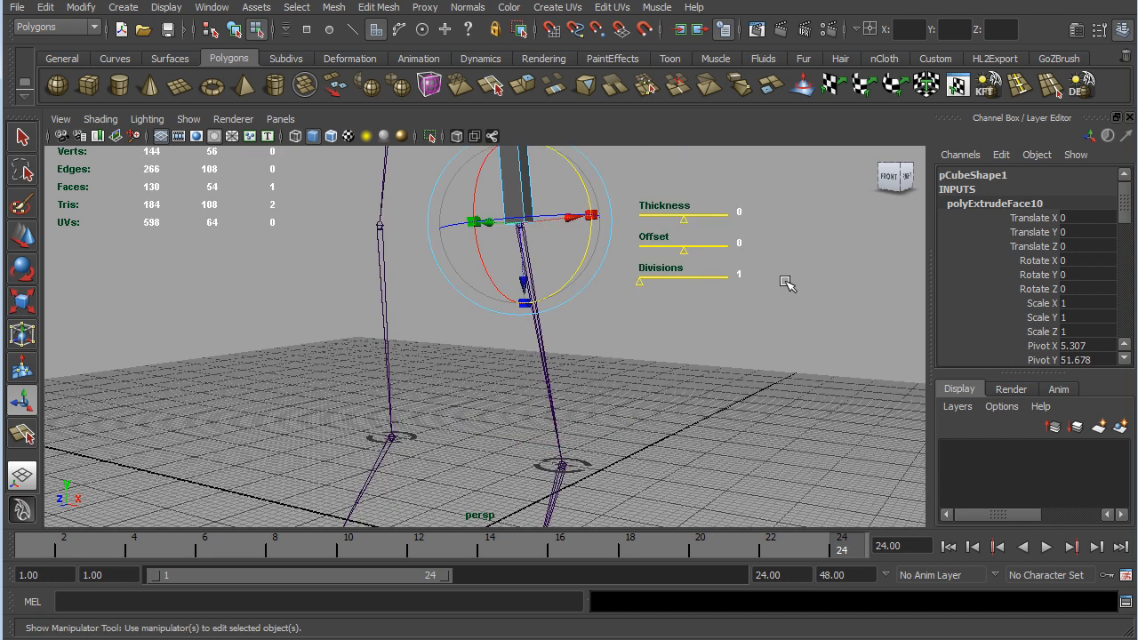
{"action": "left_click", "coordinate": [691, 433]}
{"action": "left_click_drag", "start_coordinate": [607, 350], "coordinate": [516, 252], "text": "alt"}
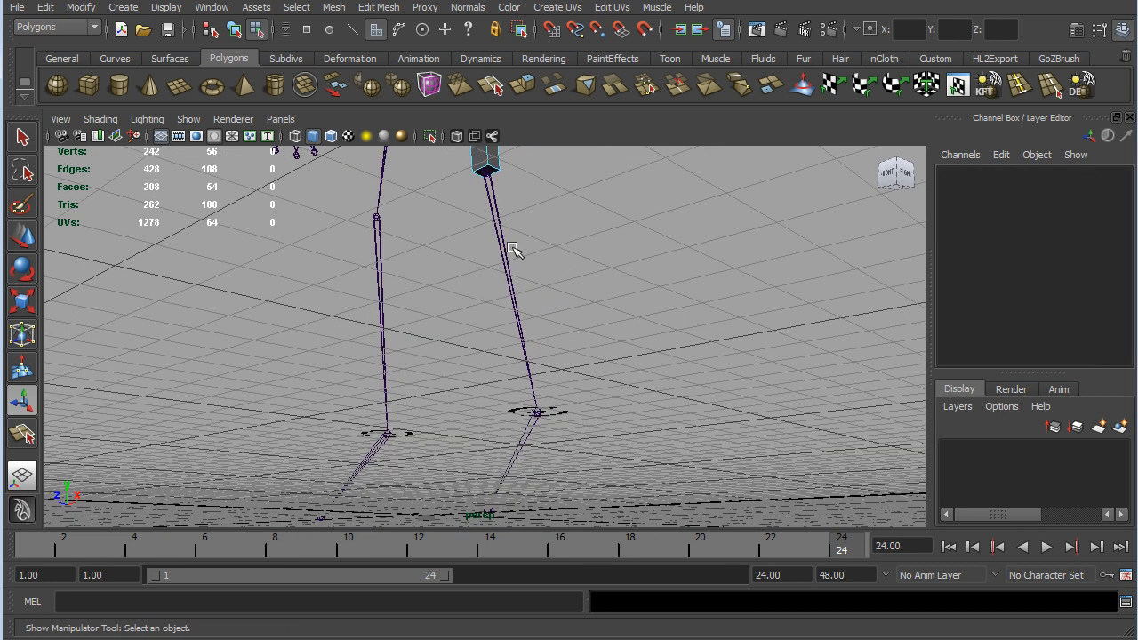
{"action": "left_click", "coordinate": [487, 173]}
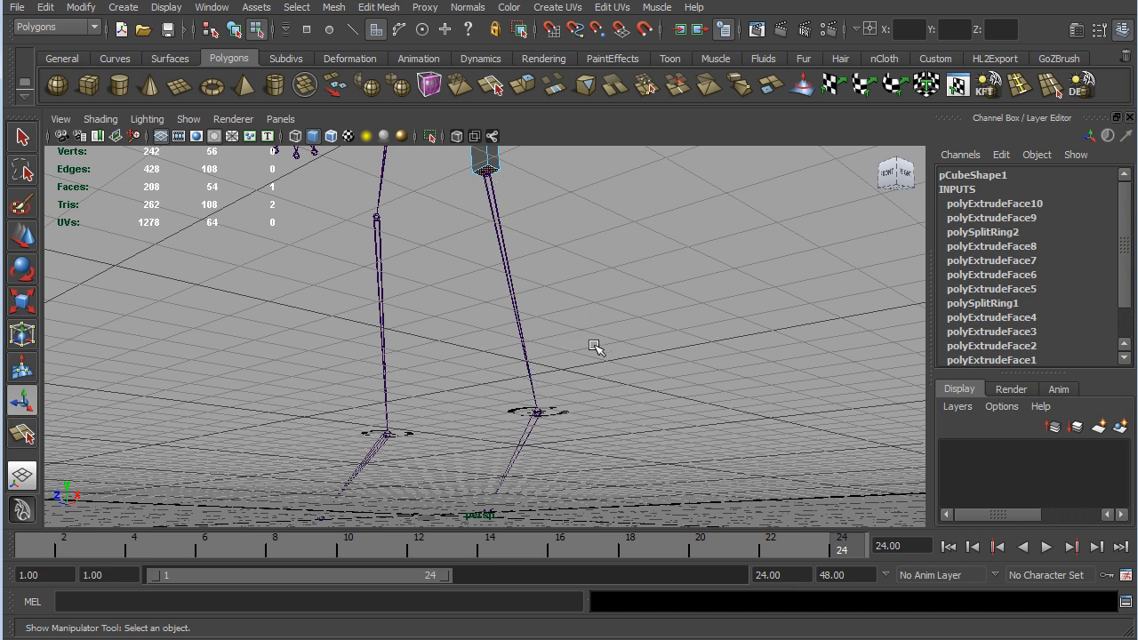
{"action": "key", "text": "ctrl+e"}
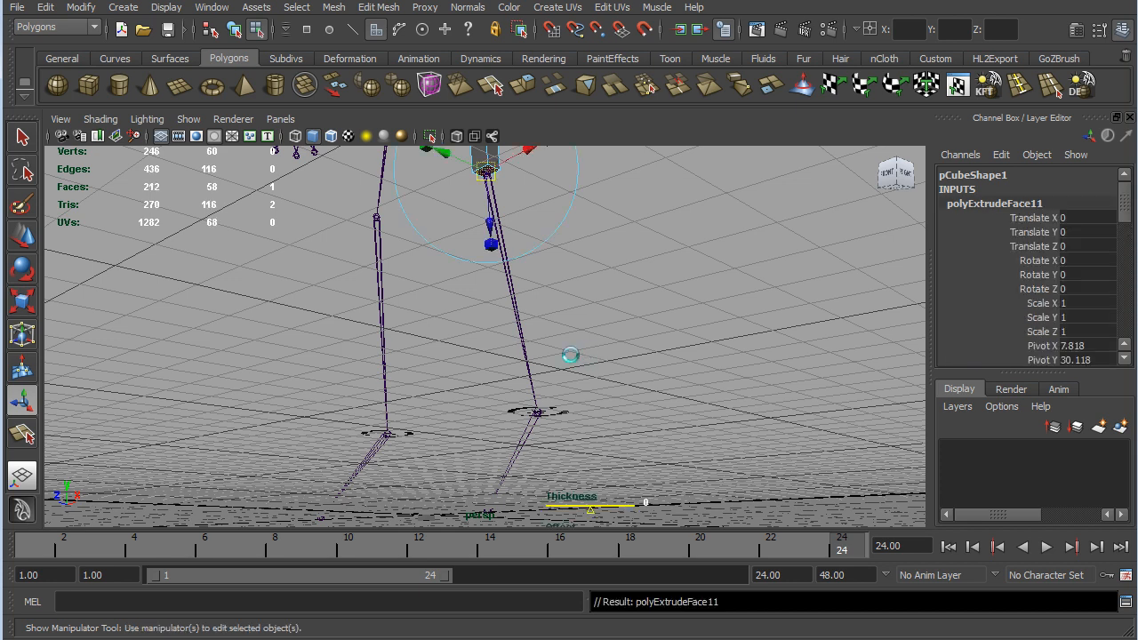
{"action": "key", "text": "v"}
{"action": "mouse_move", "coordinate": [541, 413]}
{"action": "middle_mouse_down"}
{"action": "mouse_move", "coordinate": [526, 410]}
{"action": "mouse_move", "coordinate": [539, 414]}
{"action": "middle_mouse_up"}
- Extrude the ankle end face and snap it to the toe joint, at about X 10.90, Y 0.01, Z 3.50
{"action": "left_click_drag", "start_coordinate": [681, 353], "coordinate": [658, 391], "text": "alt"}
{"action": "middle_click_drag", "start_coordinate": [658, 391], "coordinate": [720, 160], "text": "alt"}
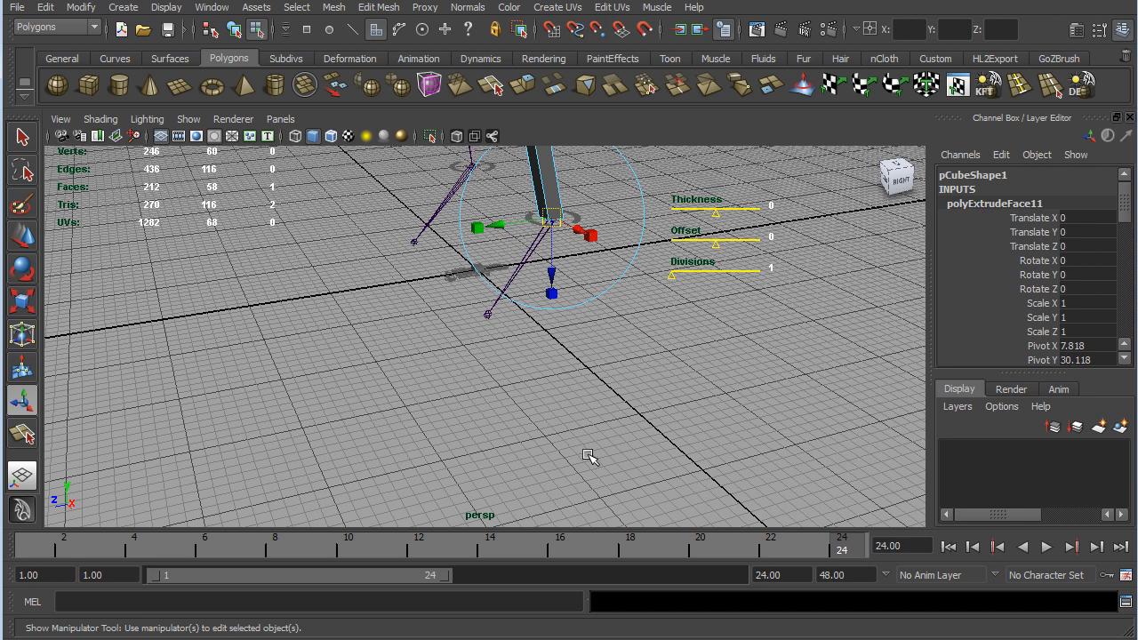
{"action": "left_click", "coordinate": [624, 366]}
{"action": "left_click_drag", "start_coordinate": [653, 371], "coordinate": [598, 327], "text": "alt"}
{"action": "scroll", "coordinate": [561, 281], "scroll_direction": "up", "scroll_amount": 2}
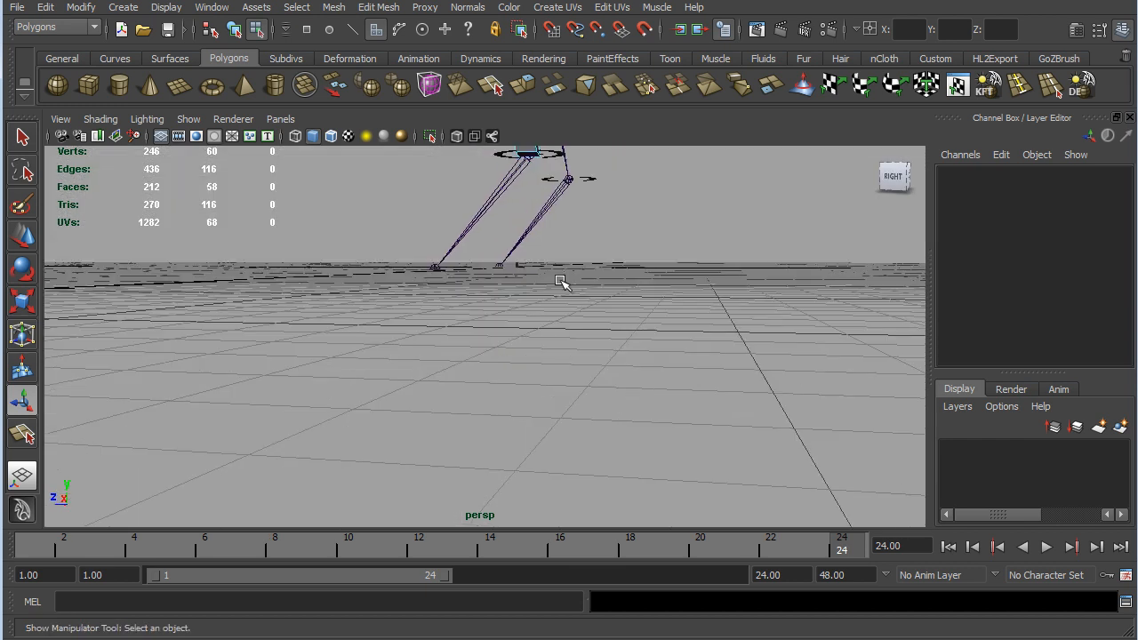
{"action": "middle_click_drag", "start_coordinate": [628, 254], "coordinate": [579, 437], "text": "alt"}
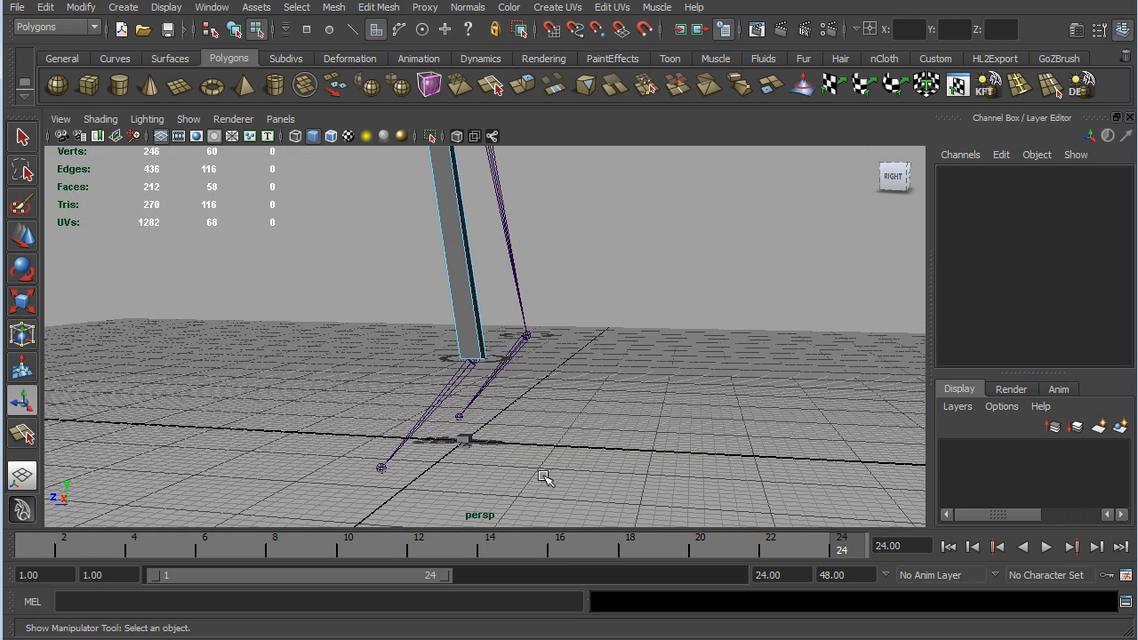
{"action": "left_click_drag", "start_coordinate": [615, 418], "coordinate": [640, 390], "text": "alt"}
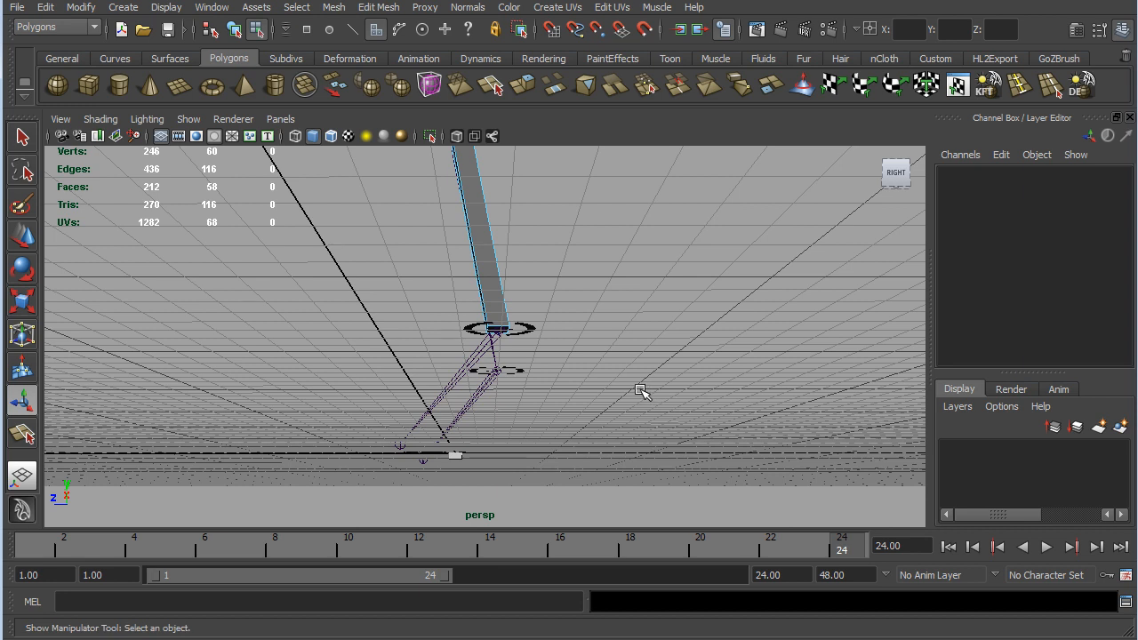
{"action": "key", "text": "ctrl+z"}
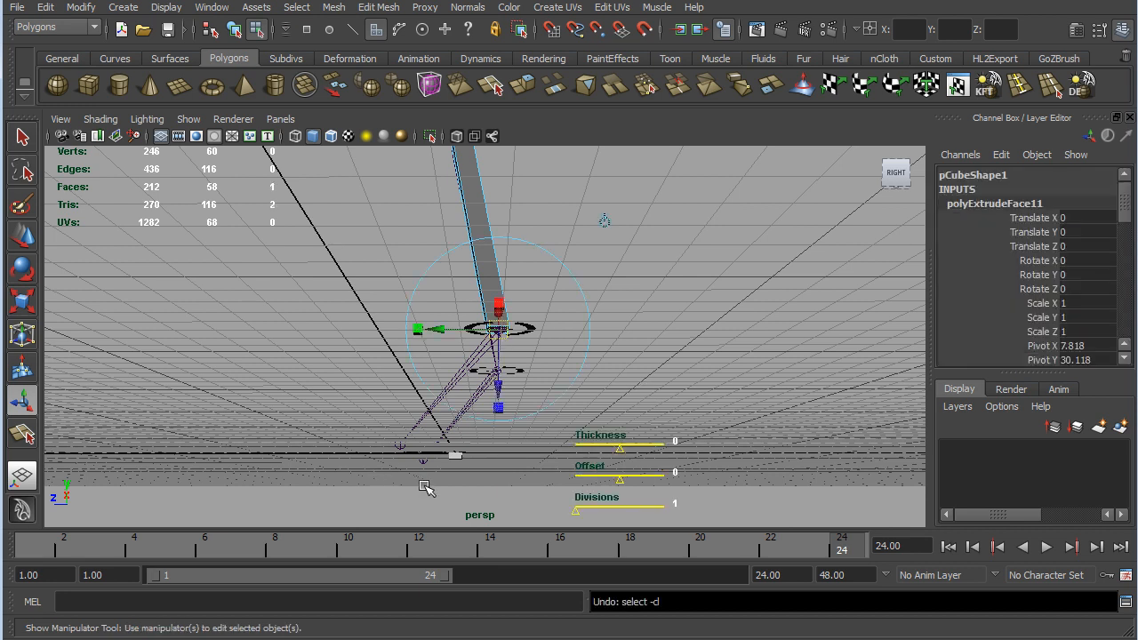
{"action": "key", "text": "ctrl+e"}
{"action": "key", "text": "v"}
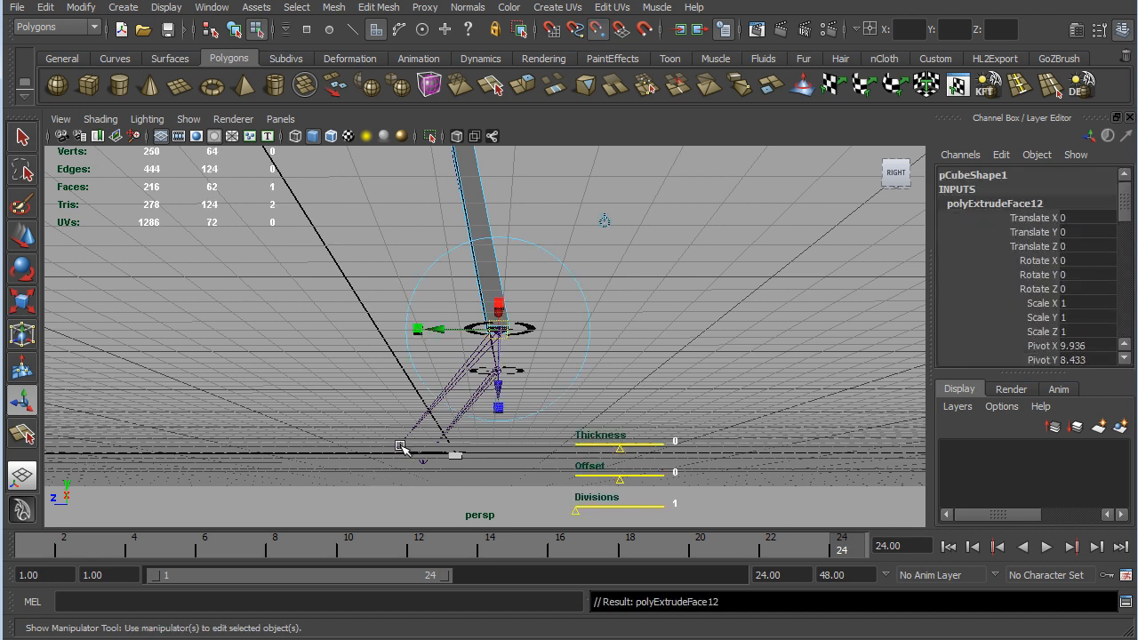
{"action": "middle_click", "coordinate": [402, 447]}
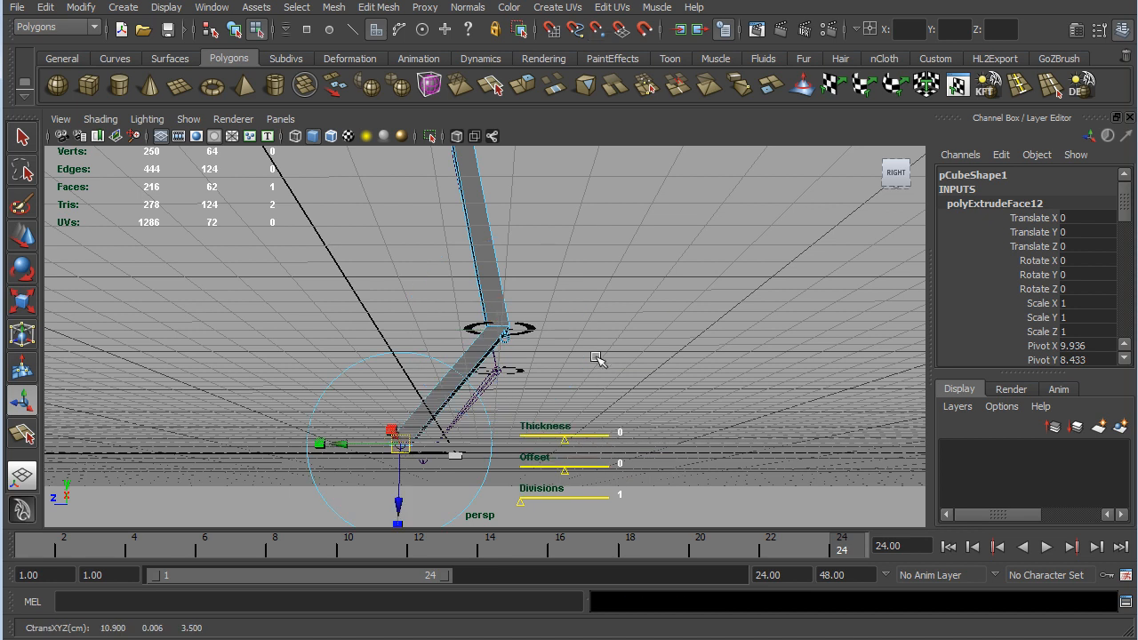
- Select the end face of the arm at the wrist, just above the finger bones
{"action": "left_click_drag", "start_coordinate": [569, 311], "coordinate": [471, 335], "text": "alt"}
{"action": "middle_click_drag", "start_coordinate": [471, 335], "coordinate": [614, 342], "text": "alt"}
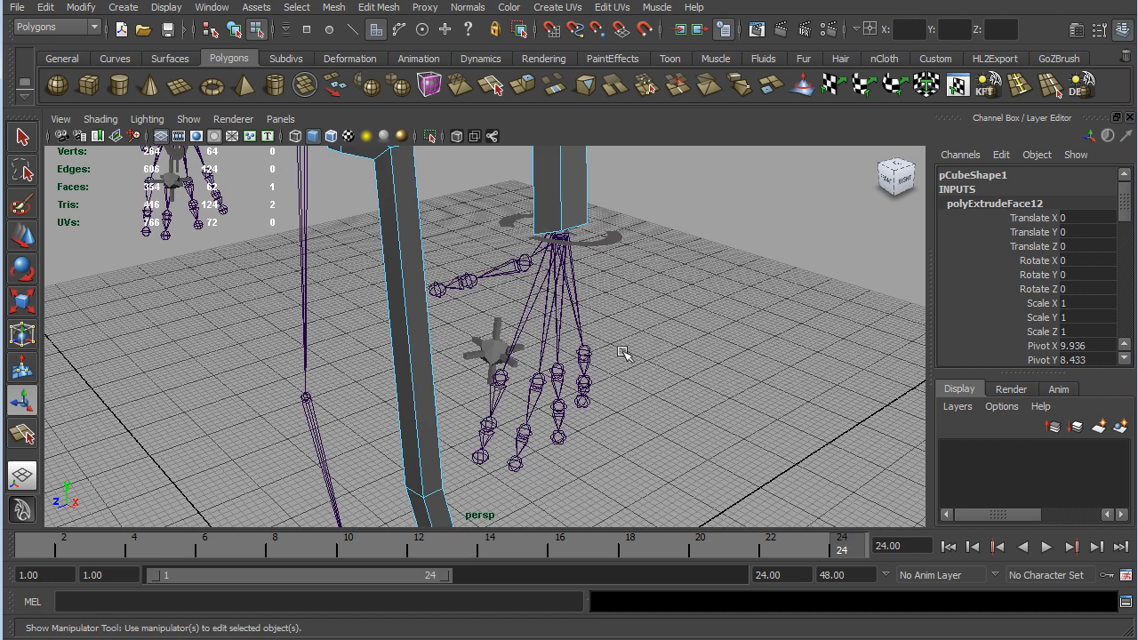
{"action": "middle_click_drag", "start_coordinate": [633, 382], "coordinate": [704, 405], "text": "alt"}
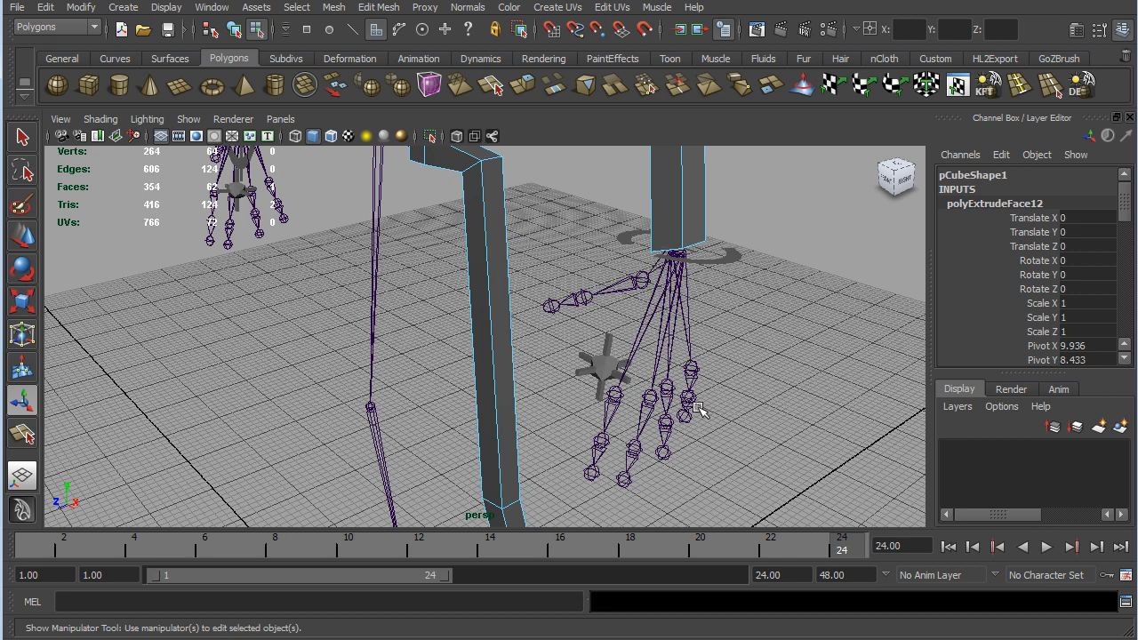
{"action": "left_click", "coordinate": [723, 392]}
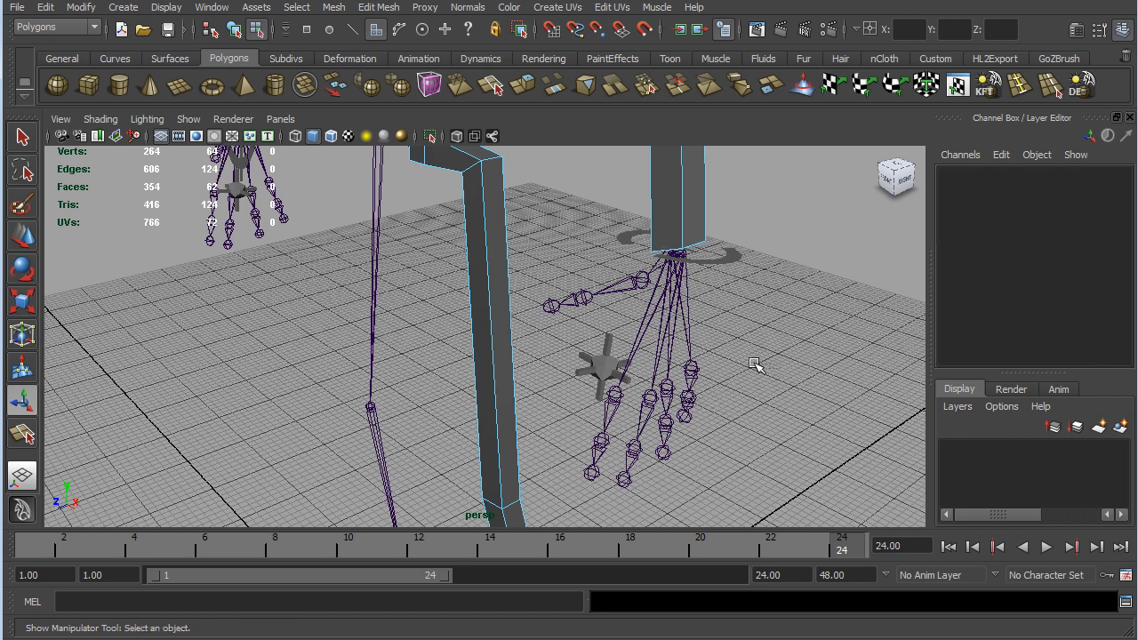
{"action": "middle_click_drag", "start_coordinate": [753, 373], "coordinate": [644, 404], "text": "alt"}
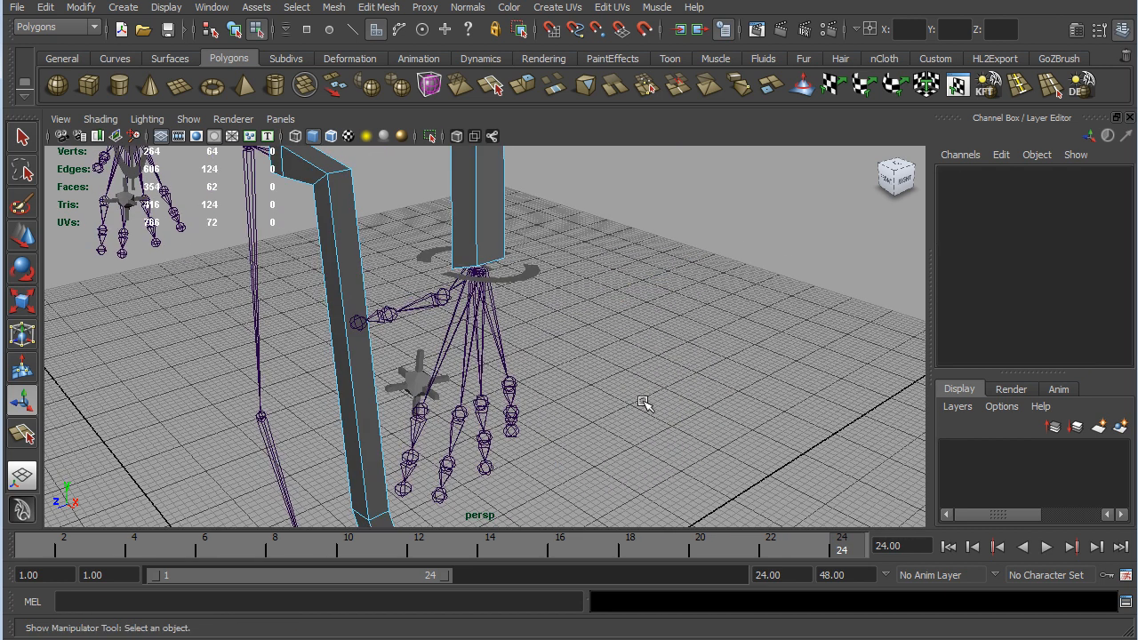
{"action": "scroll", "coordinate": [607, 394], "scroll_direction": "up", "scroll_amount": 3}
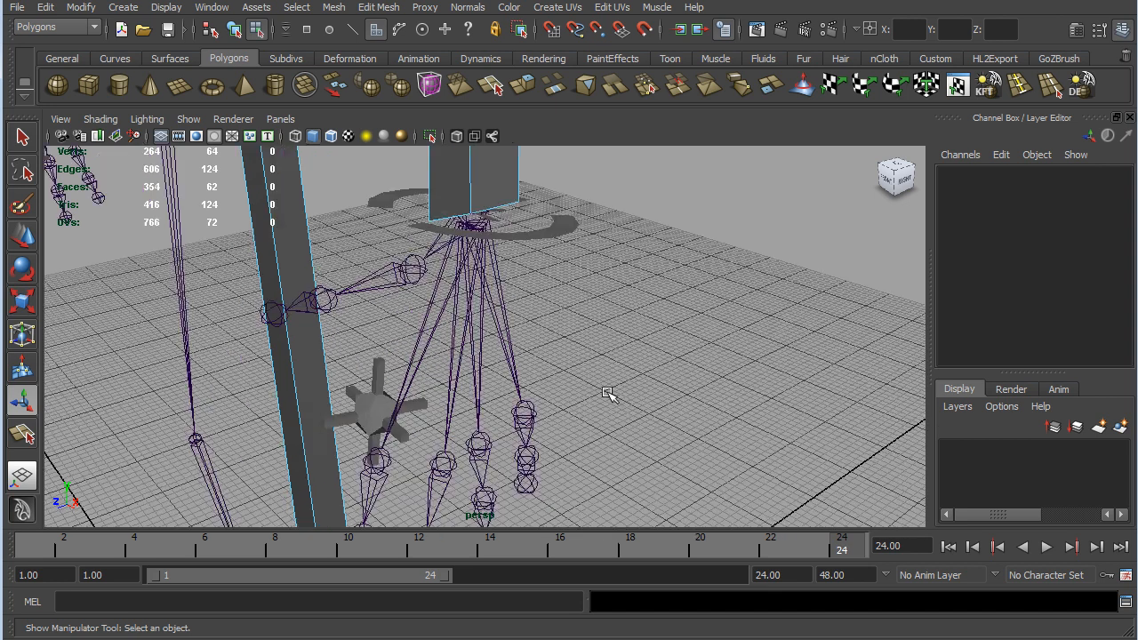
{"action": "middle_click_drag", "start_coordinate": [638, 318], "coordinate": [681, 353], "text": "alt"}
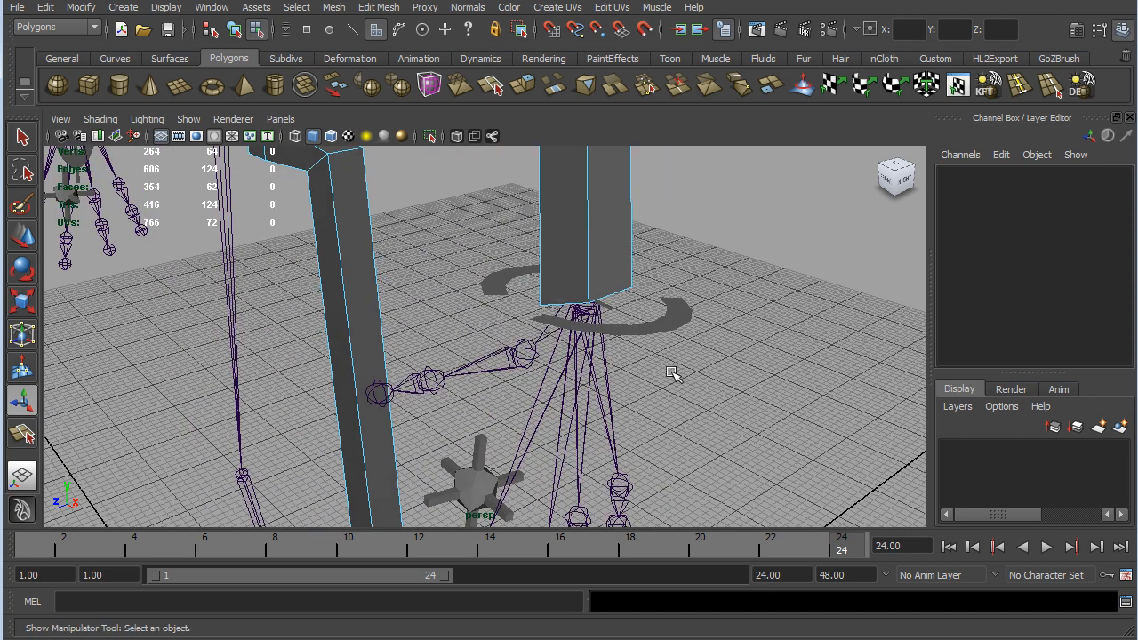
{"action": "mouse_move", "coordinate": [697, 393]}
{"action": "left_mouse_down", "text": "alt"}
{"action": "mouse_move", "coordinate": [762, 401]}
{"action": "mouse_move", "coordinate": [686, 400]}
{"action": "left_mouse_up", "text": "alt"}
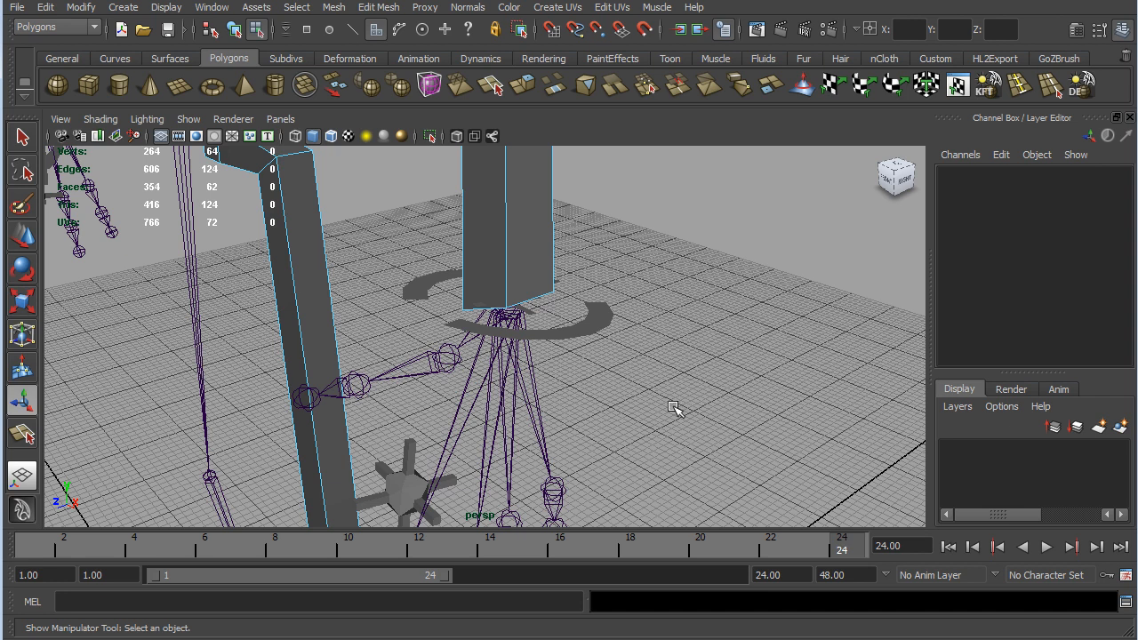
{"action": "left_click_drag", "start_coordinate": [661, 425], "coordinate": [655, 395], "text": "alt"}
{"action": "middle_click_drag", "start_coordinate": [656, 329], "coordinate": [656, 449], "text": "alt"}
{"action": "left_click_drag", "start_coordinate": [657, 448], "coordinate": [622, 439], "text": "alt"}
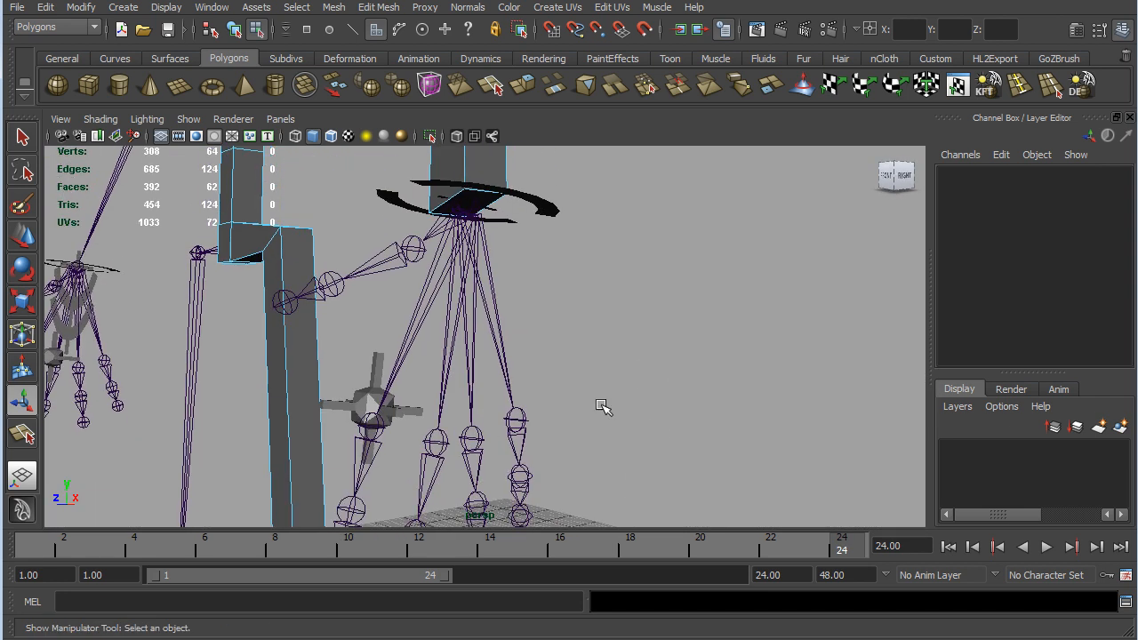
{"action": "left_click", "coordinate": [469, 196]}
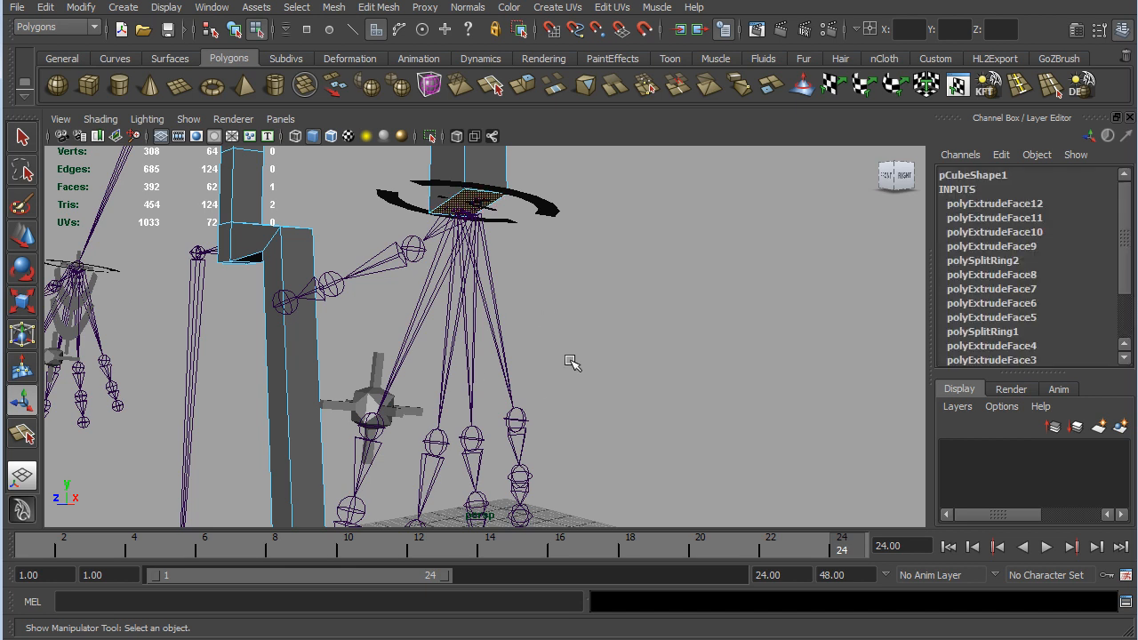
{"action": "key", "text": "f"}
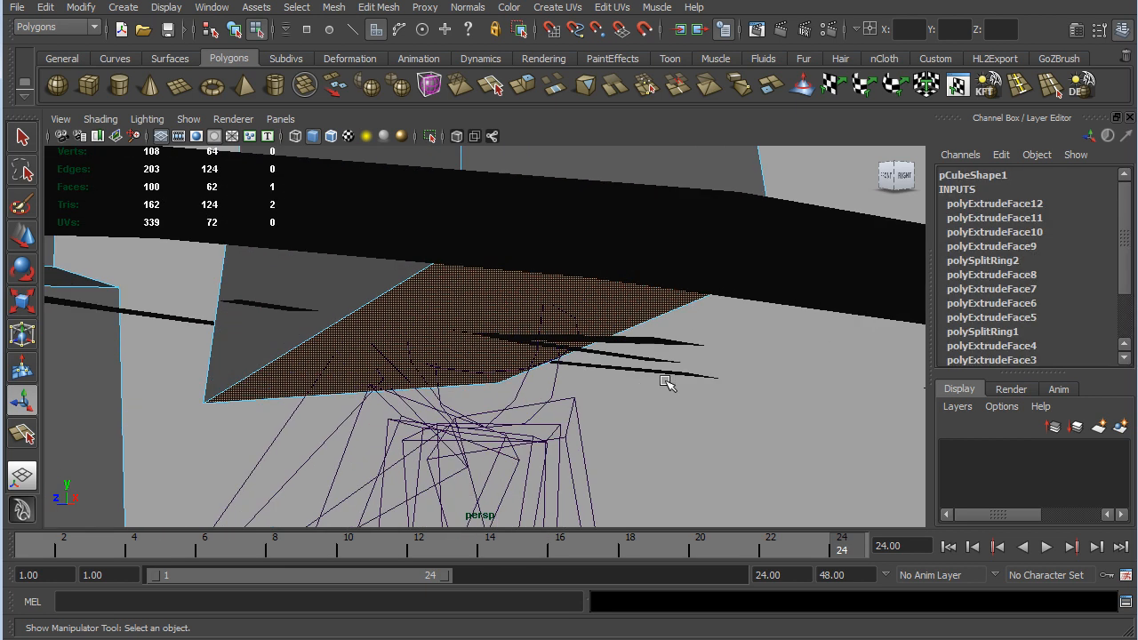
{"action": "scroll", "coordinate": [740, 390], "scroll_direction": "down", "scroll_amount": 8}
{"action": "scroll", "coordinate": [696, 410], "scroll_direction": "down", "scroll_amount": 2}
{"action": "left_click_drag", "start_coordinate": [656, 447], "coordinate": [612, 425], "text": "alt"}
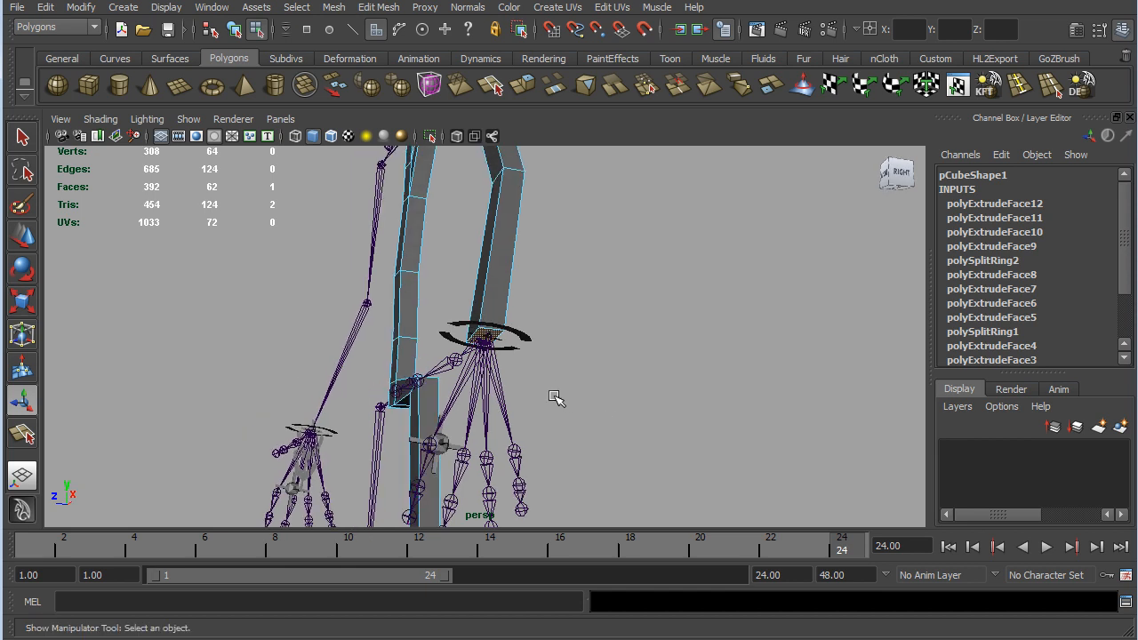
- Extrude the wrist face and snap it to the base joint of the third finger from the thumb, at about X 21.27, Y 44.76, Z 2.18
{"action": "key", "text": "ctrl+e"}
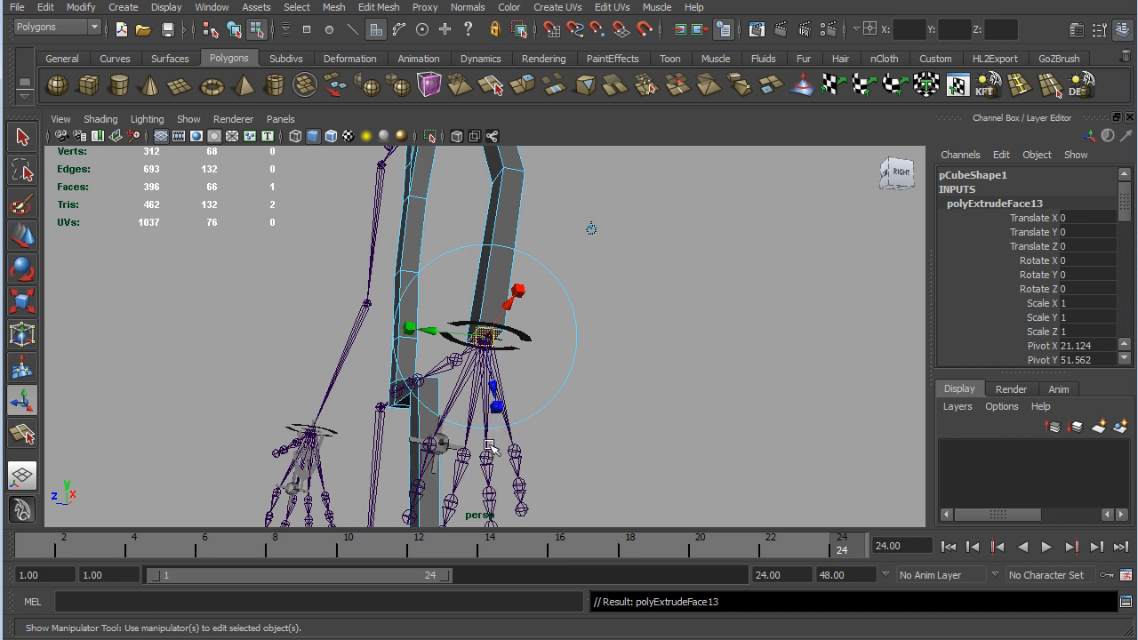
{"action": "key", "text": "v"}
{"action": "middle_click_drag", "start_coordinate": [462, 453], "coordinate": [469, 448]}
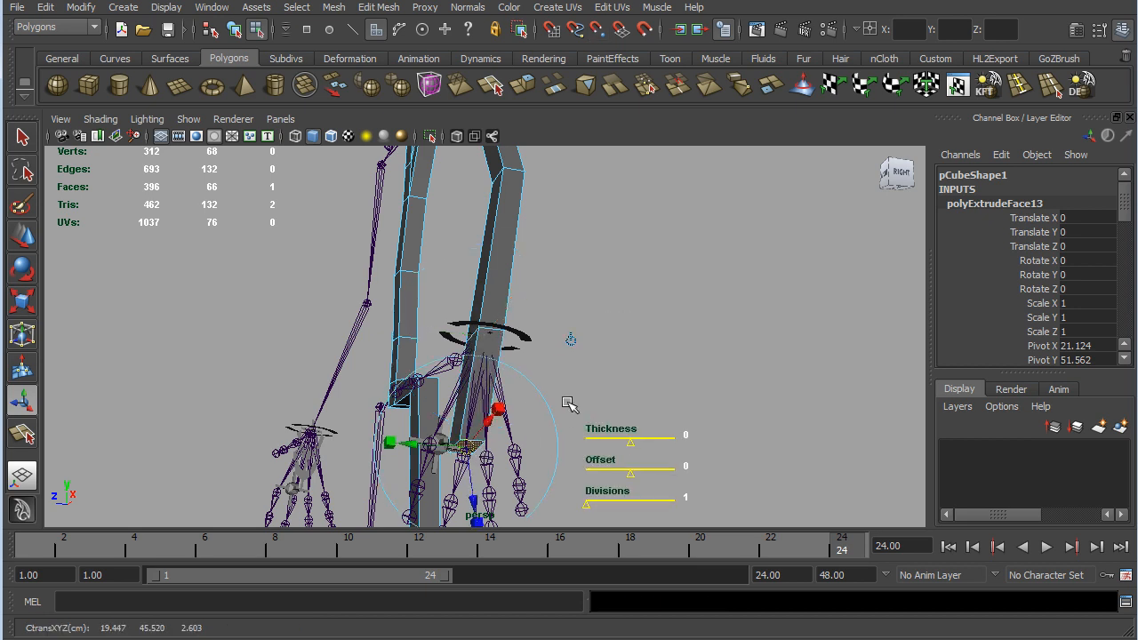
{"action": "left_click_drag", "start_coordinate": [576, 388], "coordinate": [598, 424], "text": "alt"}
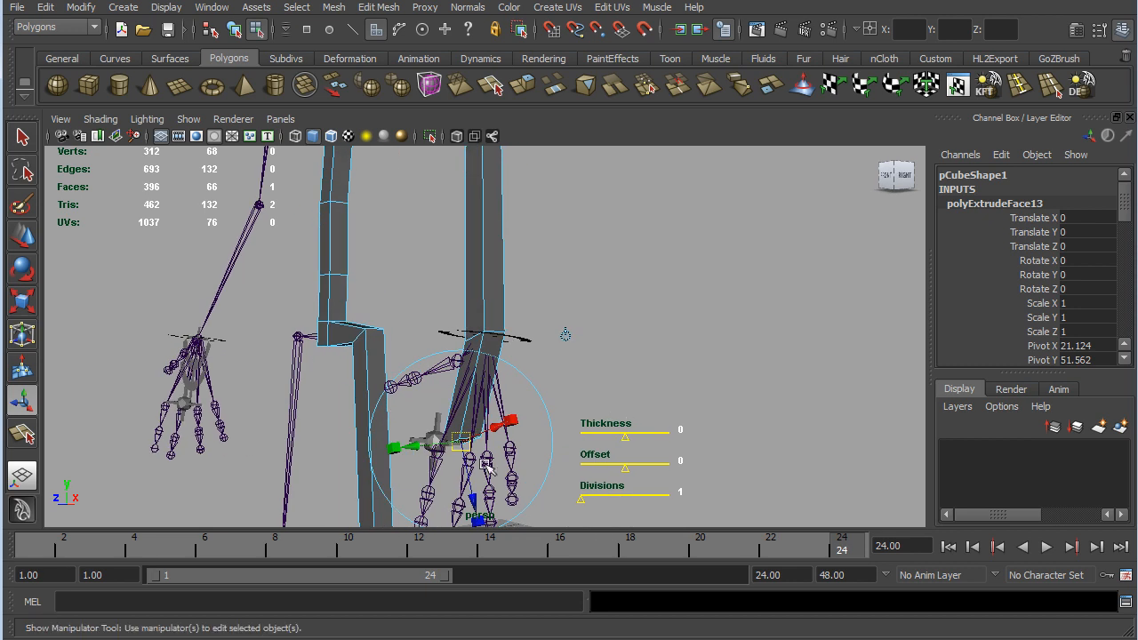
{"action": "left_click_drag", "start_coordinate": [496, 460], "coordinate": [522, 477]}
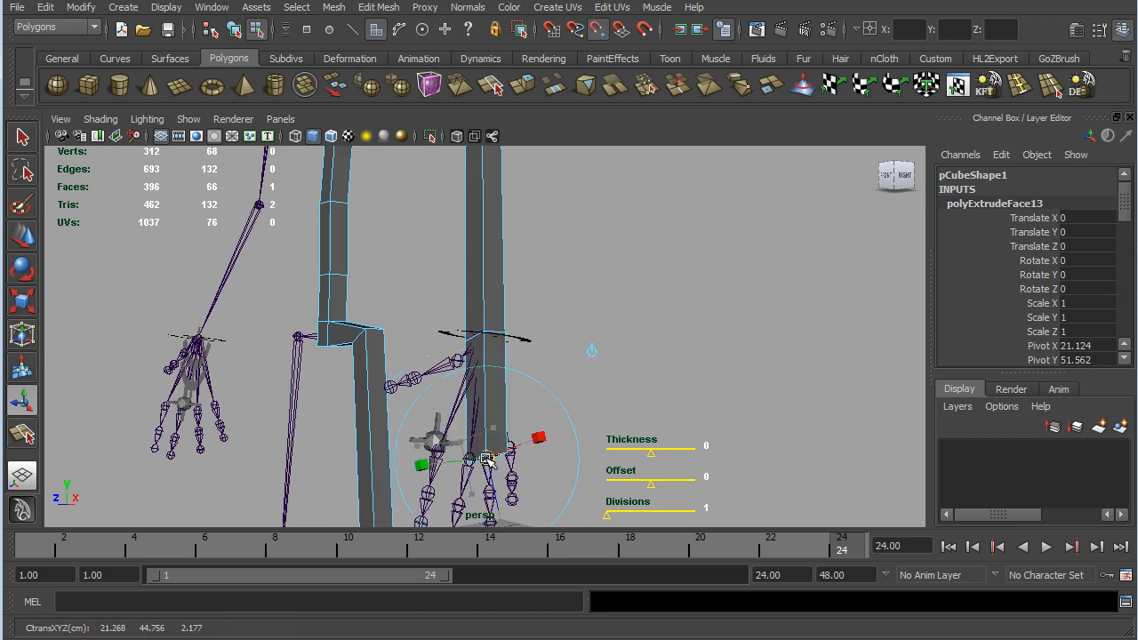
- Select the end face of the palm and scale it wider along the row of finger base joints
{"action": "left_click_drag", "start_coordinate": [659, 371], "coordinate": [590, 374], "text": "alt"}
{"action": "middle_click_drag", "start_coordinate": [627, 394], "coordinate": [676, 272], "text": "alt"}
{"action": "left_click_drag", "start_coordinate": [676, 271], "coordinate": [750, 259], "text": "alt"}
{"action": "middle_click_drag", "start_coordinate": [750, 259], "coordinate": [661, 402], "text": "alt"}
{"action": "left_click", "coordinate": [688, 398]}
{"action": "left_click_drag", "start_coordinate": [652, 417], "coordinate": [672, 335], "text": "alt"}
{"action": "left_click", "coordinate": [555, 388]}
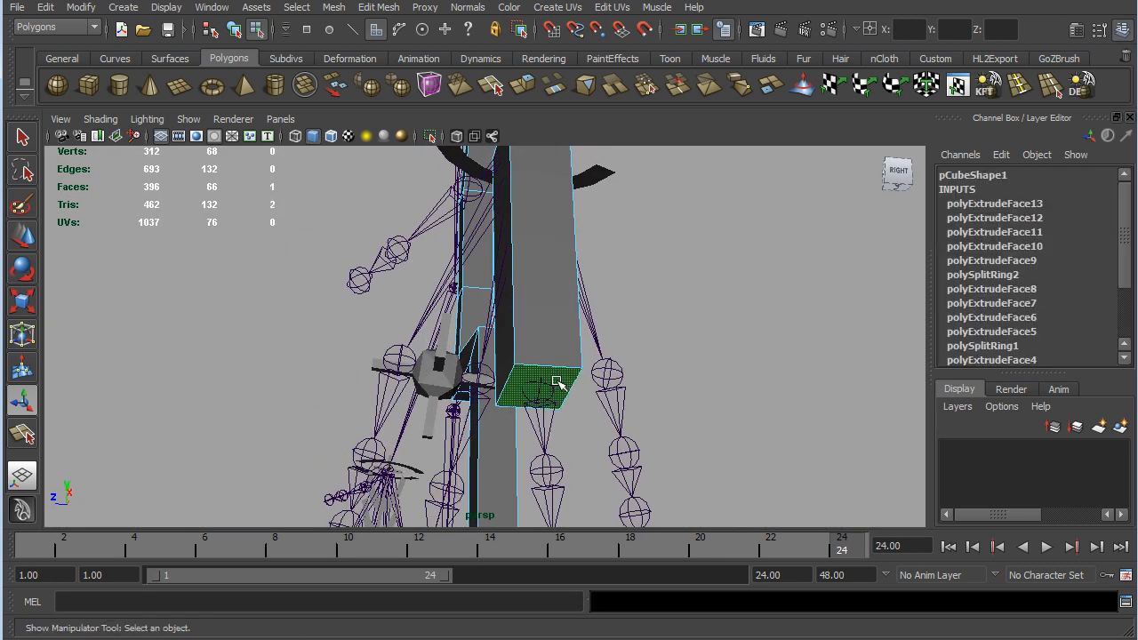
{"action": "key", "text": "r"}
{"action": "left_click_drag", "start_coordinate": [456, 383], "coordinate": [163, 386]}
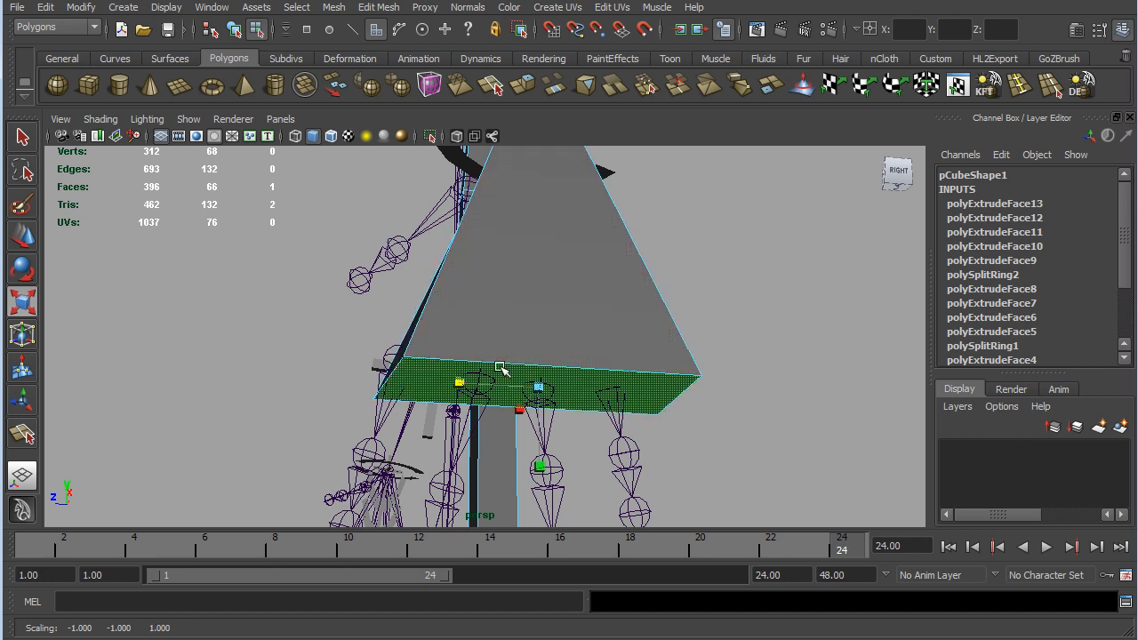
- Tilt the palm's end face slightly and move it over the finger base joints, to about X 21.27, Y 46.30, Z 2.72
{"action": "key", "text": "e"}
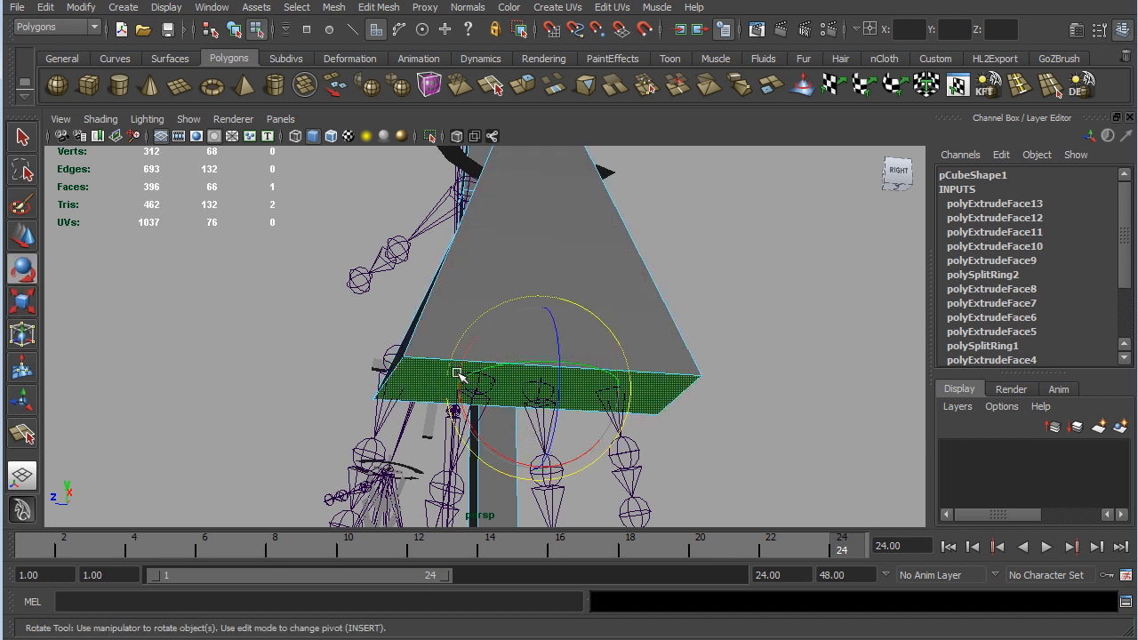
{"action": "left_click_drag", "start_coordinate": [470, 354], "coordinate": [472, 361]}
{"action": "middle_click_drag", "start_coordinate": [752, 389], "coordinate": [714, 448], "text": "alt"}
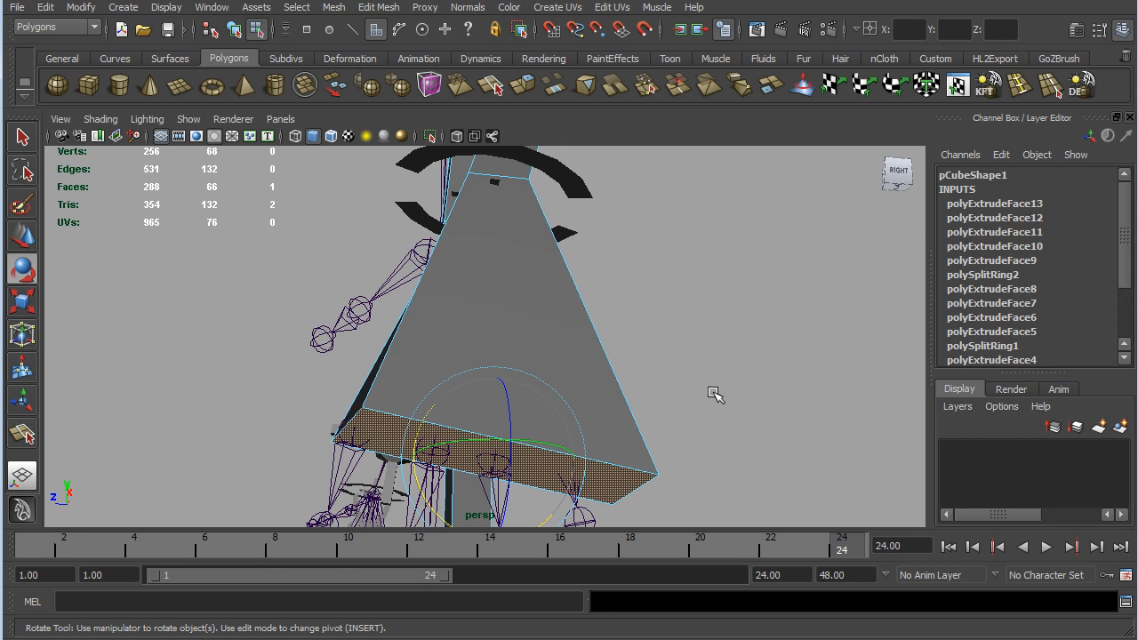
{"action": "key", "text": "w"}
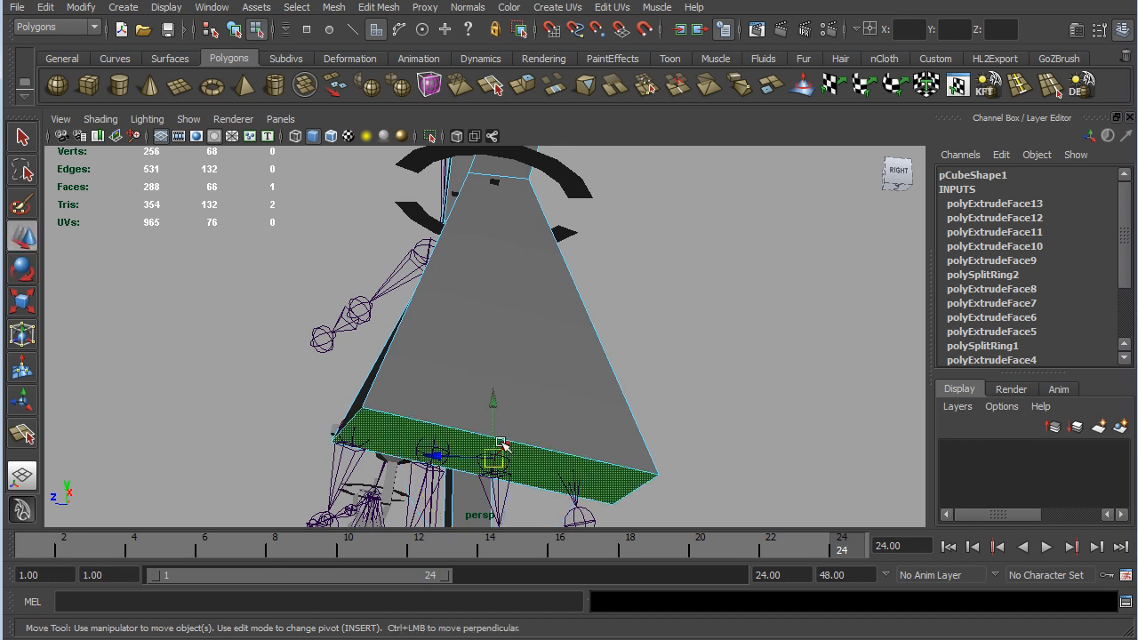
{"action": "left_click_drag", "start_coordinate": [442, 460], "coordinate": [414, 457]}
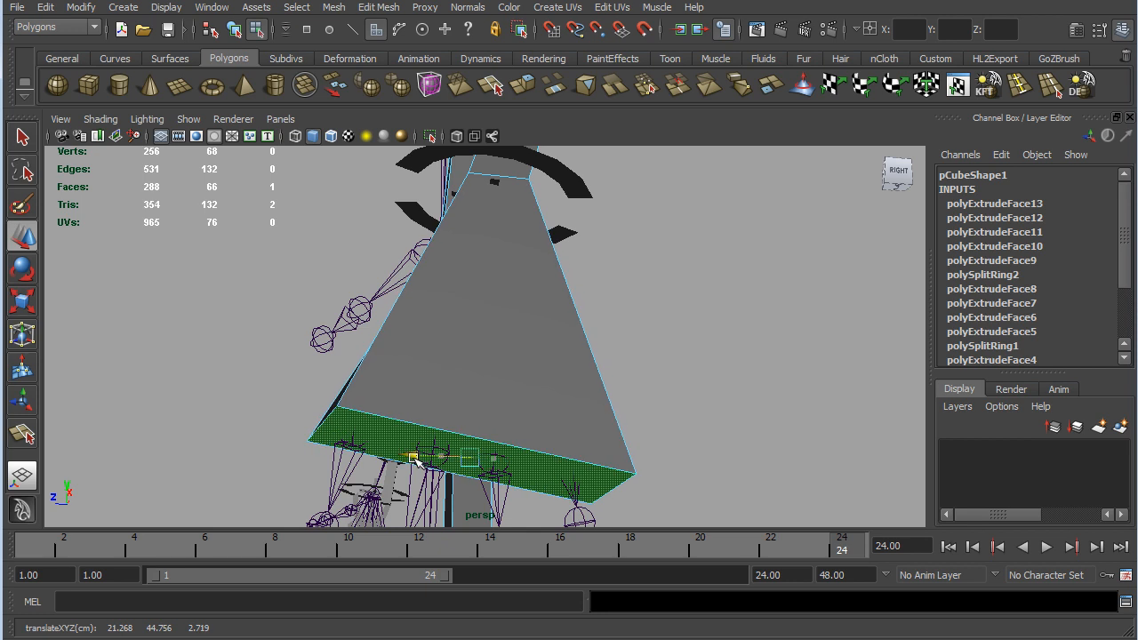
{"action": "left_click_drag", "start_coordinate": [474, 406], "coordinate": [485, 344]}
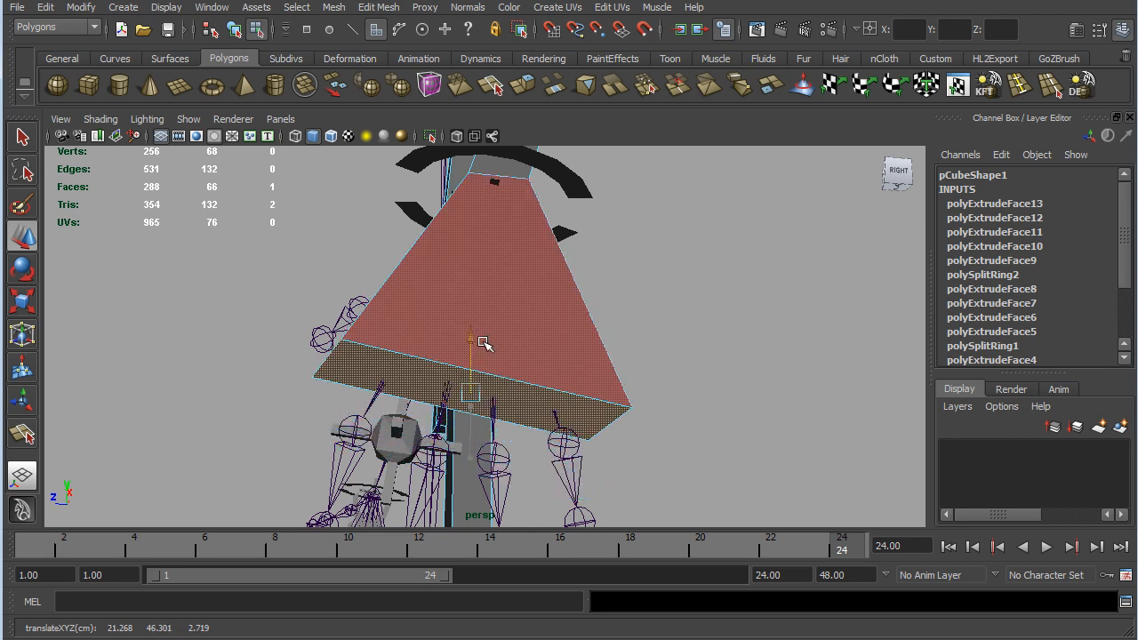
{"action": "left_click_drag", "start_coordinate": [642, 432], "coordinate": [691, 471], "text": "alt"}
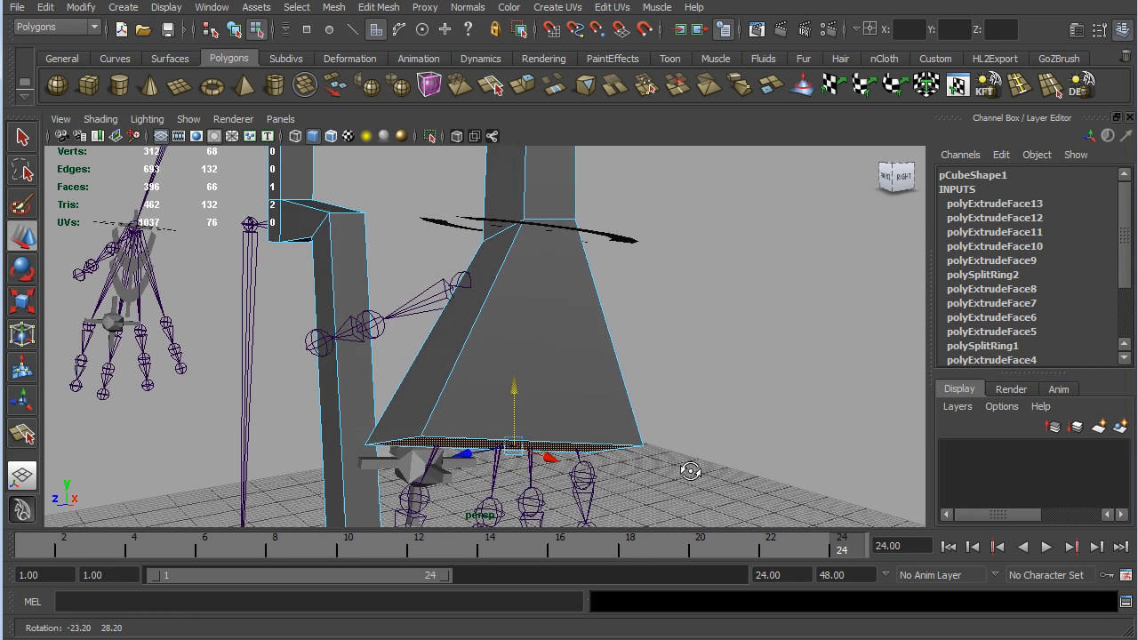
- Insert an edge loop around the upper palm and split the palm's end face between the first and second fingers from the thumb
{"action": "left_click", "coordinate": [1020, 84]}
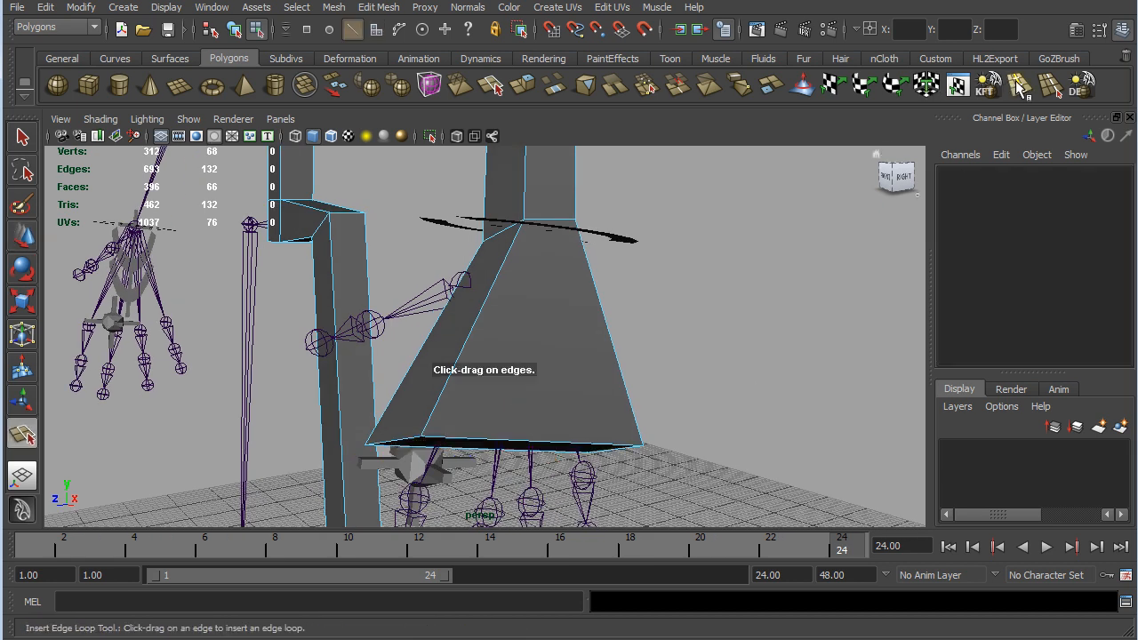
{"action": "left_click", "coordinate": [496, 297]}
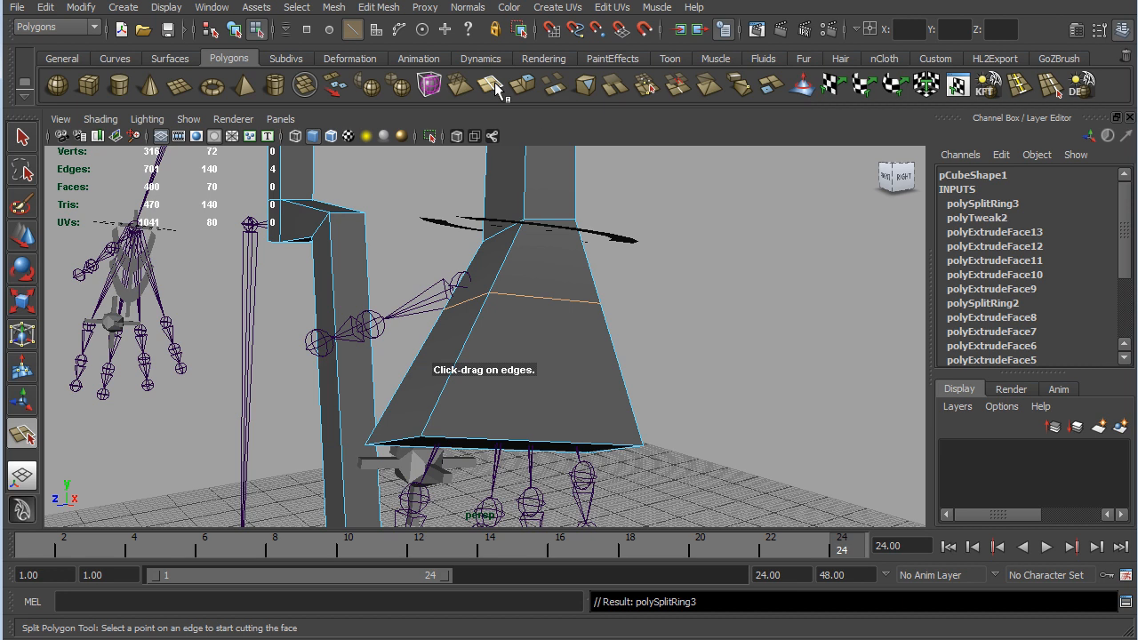
{"action": "left_click", "coordinate": [495, 89]}
{"action": "left_click_drag", "start_coordinate": [709, 426], "coordinate": [671, 333], "text": "alt"}
{"action": "left_click", "coordinate": [448, 289]}
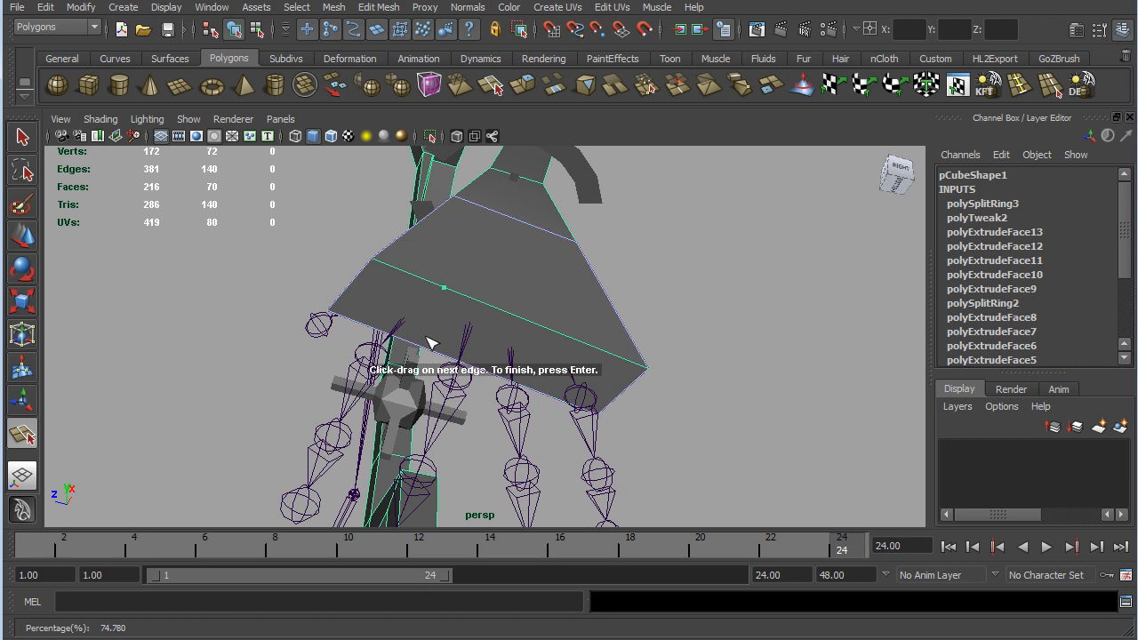
{"action": "left_click_drag", "start_coordinate": [442, 356], "coordinate": [413, 358]}
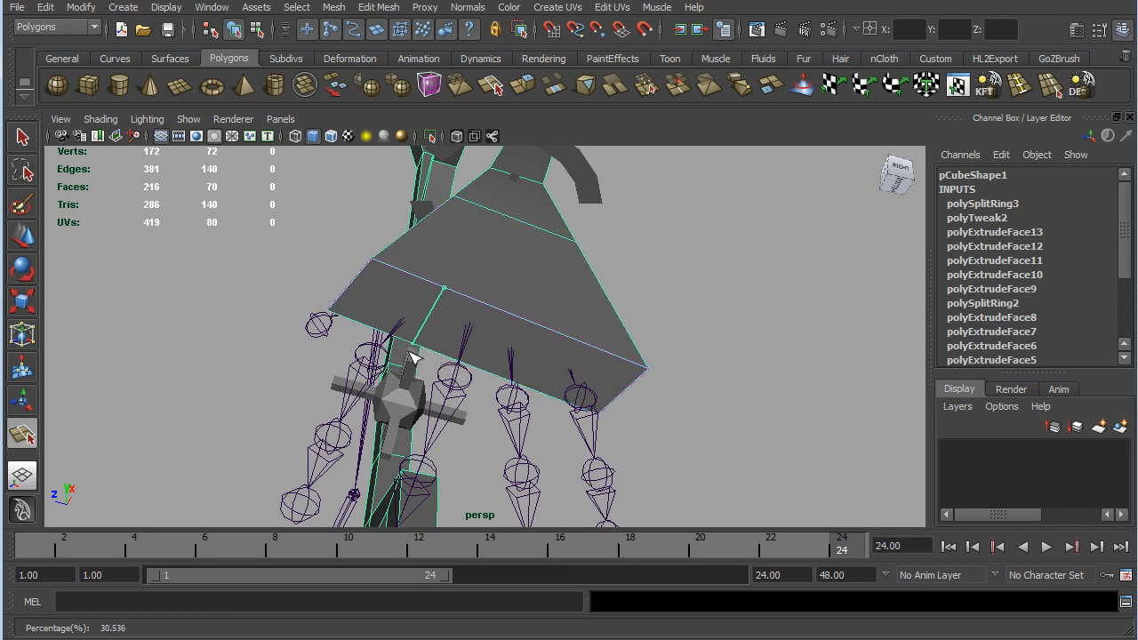
{"action": "left_click", "coordinate": [509, 315]}
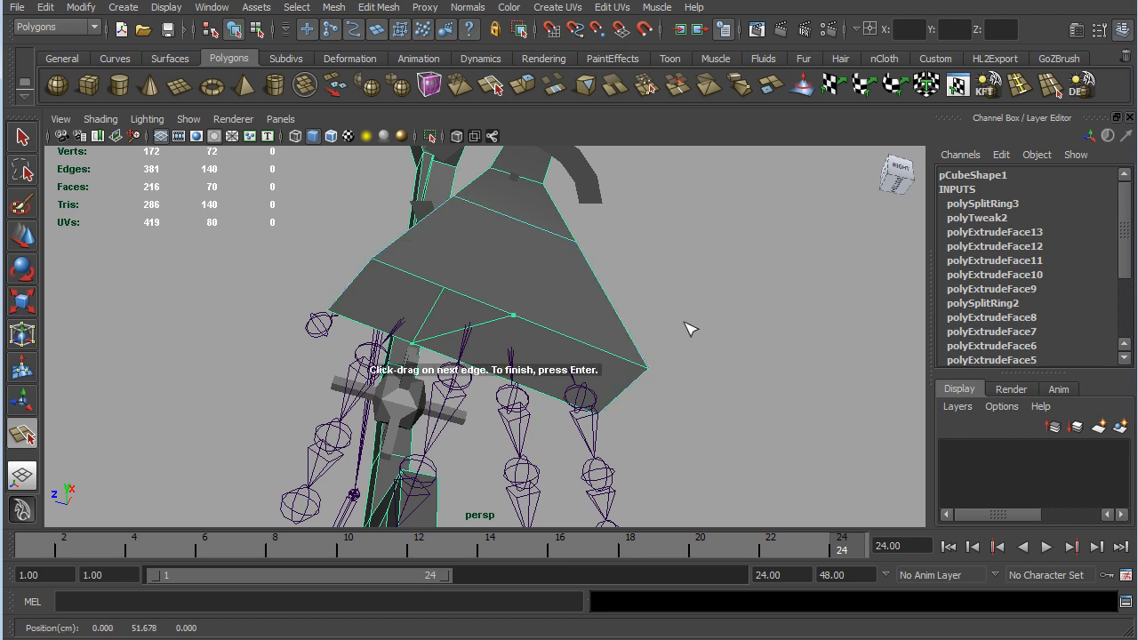
{"action": "key", "text": "Return"}
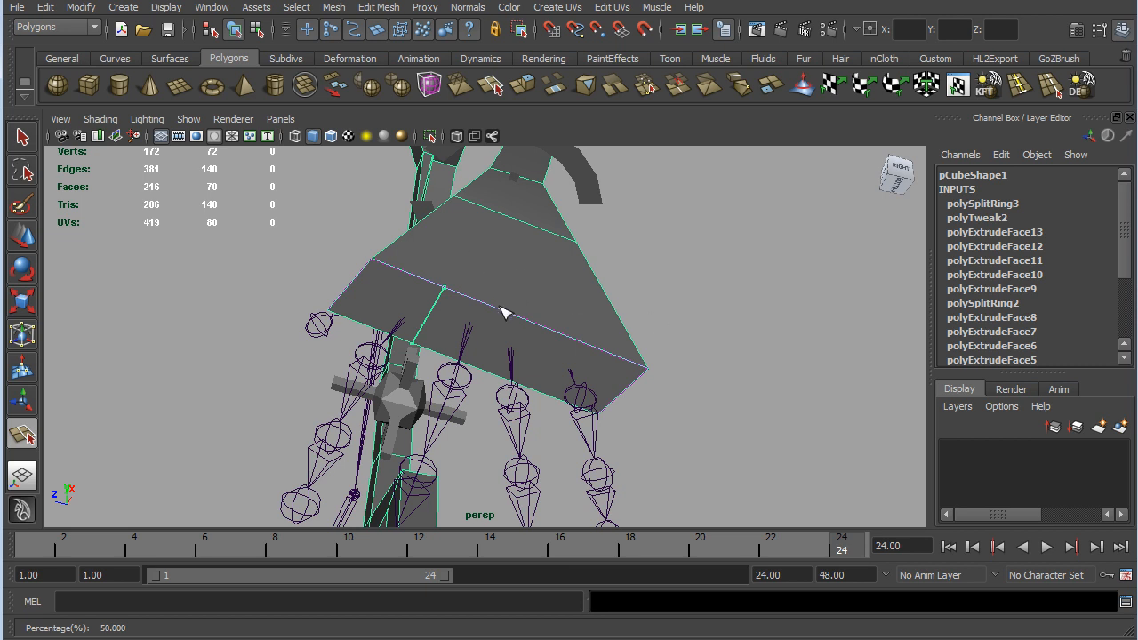
{"action": "key", "text": "Return"}
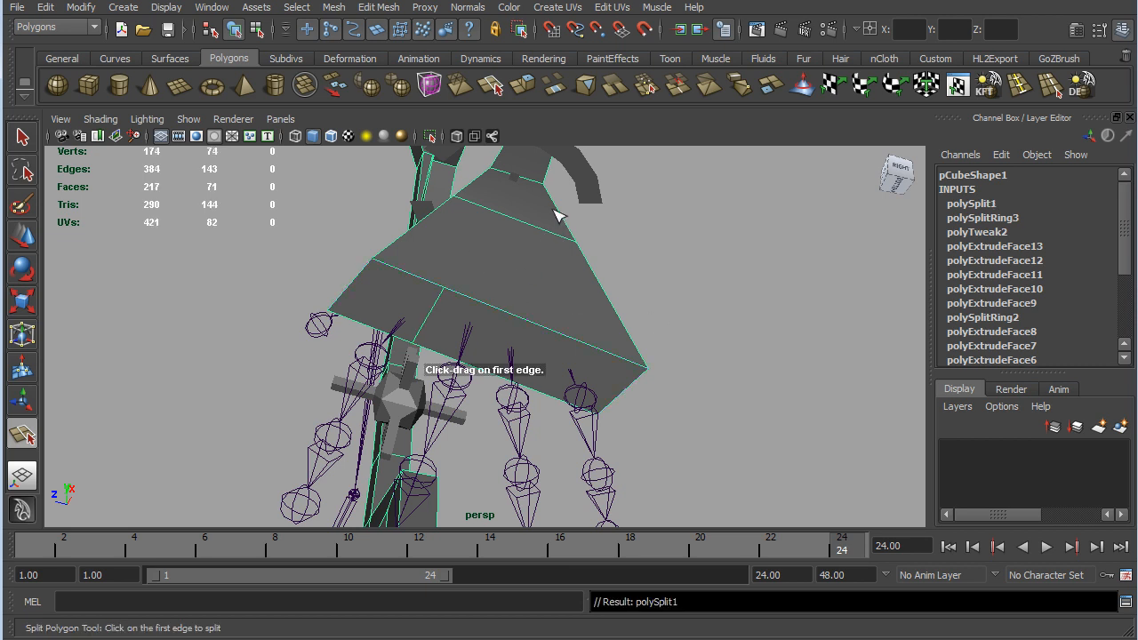
- Split the palm's end face between the second and third fingers and between the third and fourth fingers
{"action": "left_click", "coordinate": [503, 312]}
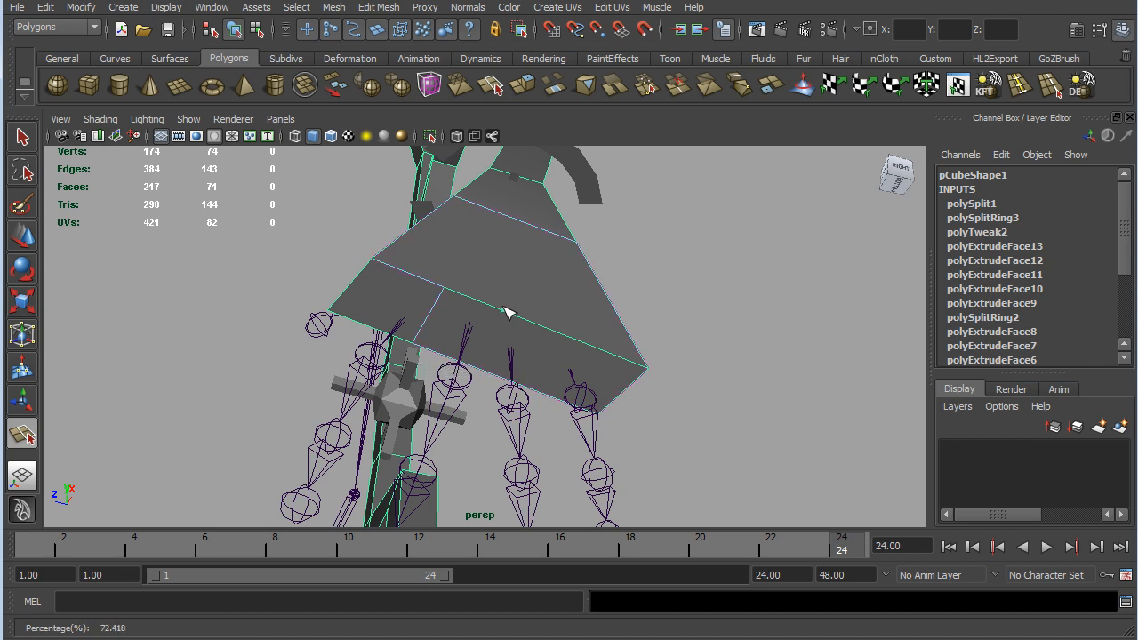
{"action": "left_click", "coordinate": [505, 378]}
{"action": "left_click_drag", "start_coordinate": [527, 374], "coordinate": [486, 377]}
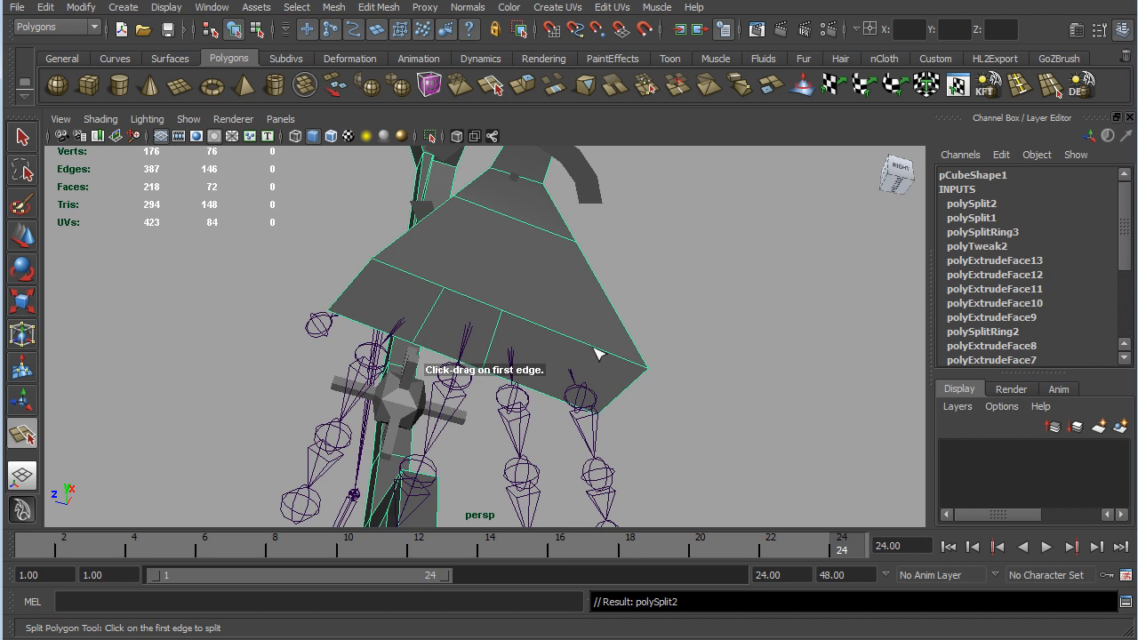
{"action": "left_click_drag", "start_coordinate": [579, 345], "coordinate": [577, 347]}
{"action": "left_click", "coordinate": [546, 396]}
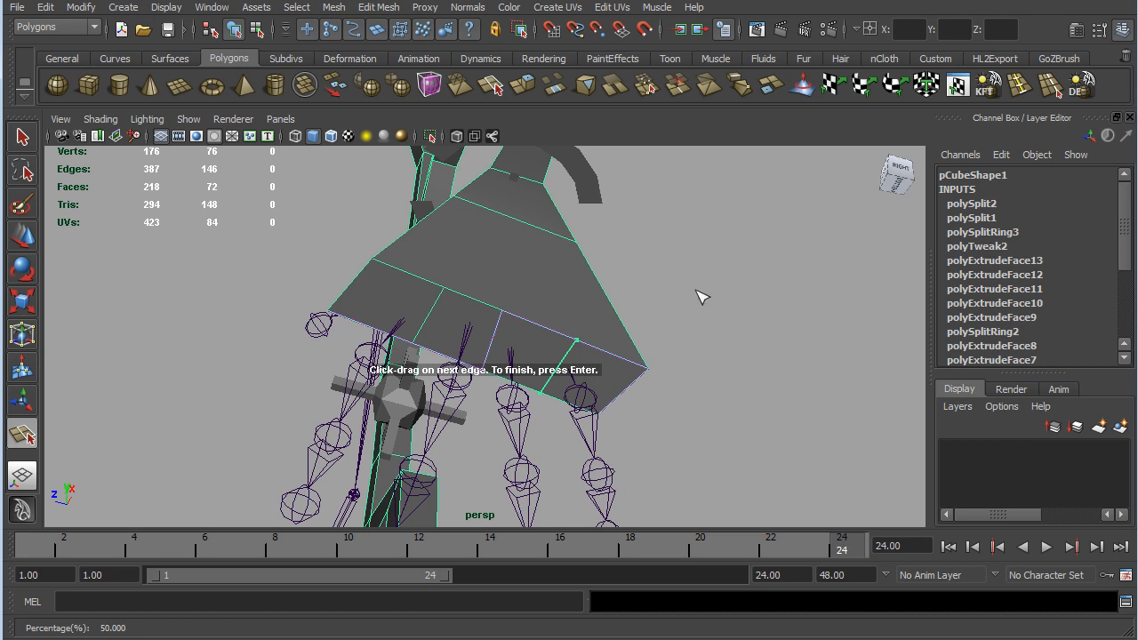
{"action": "key", "text": "Return"}
- Cut the back of the hand from the middle finger split up to the midpoint of the upper palm edge loop
{"action": "left_click_drag", "start_coordinate": [696, 291], "coordinate": [662, 318], "text": "alt"}
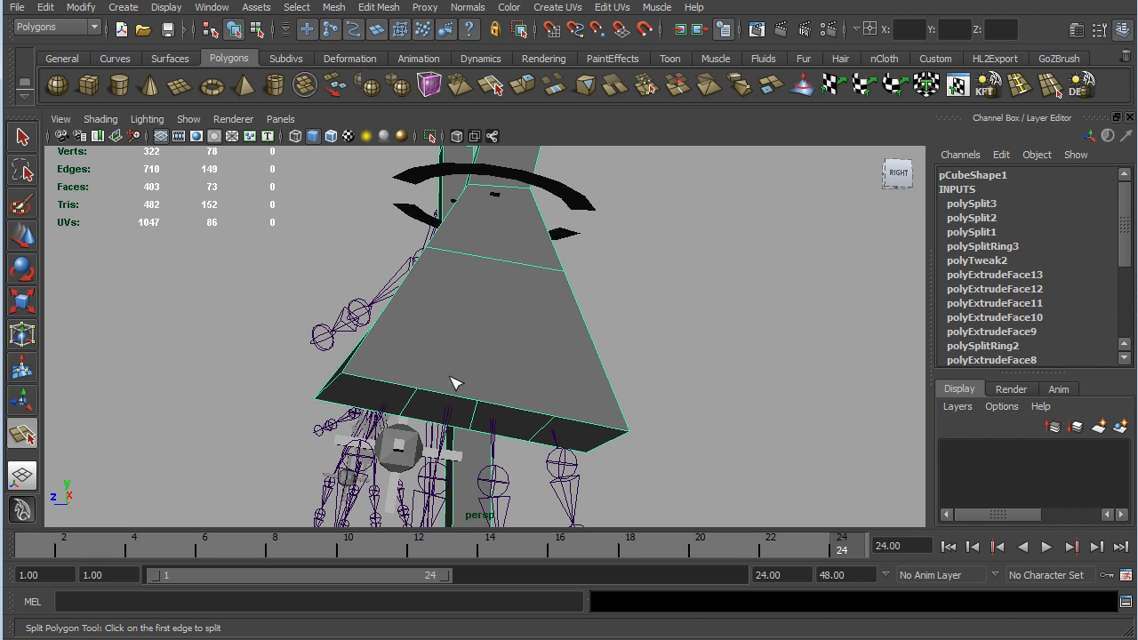
{"action": "mouse_move", "coordinate": [692, 359]}
{"action": "left_mouse_down", "text": "alt"}
{"action": "mouse_move", "coordinate": [734, 325]}
{"action": "mouse_move", "coordinate": [853, 315]}
{"action": "mouse_move", "coordinate": [787, 358]}
{"action": "mouse_move", "coordinate": [681, 355]}
{"action": "left_mouse_up", "text": "alt"}
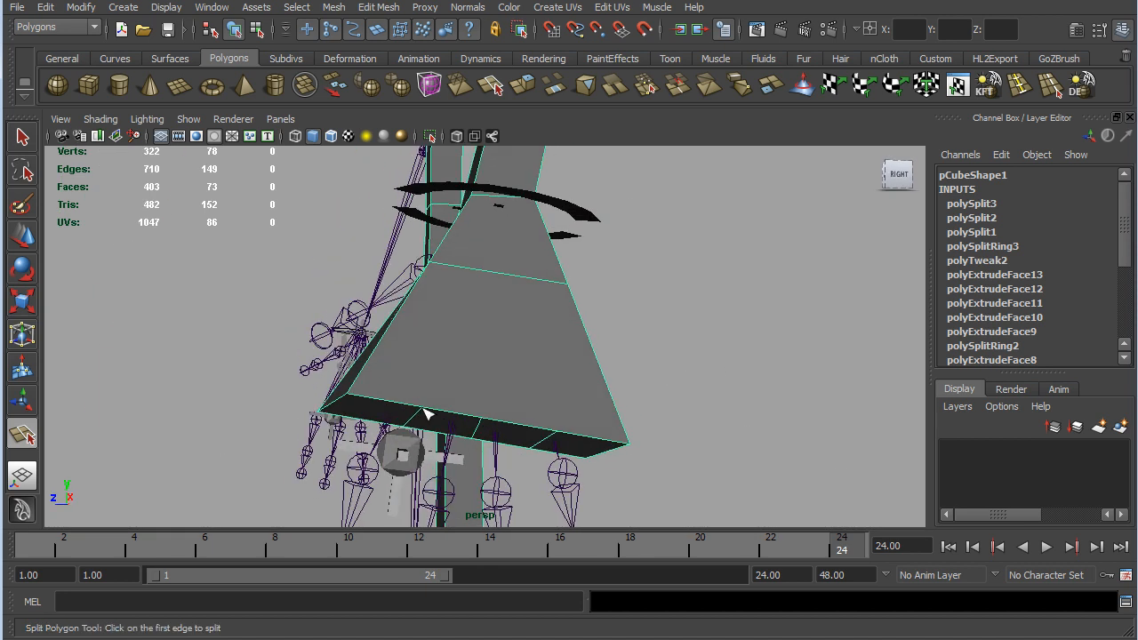
{"action": "left_click_drag", "start_coordinate": [447, 417], "coordinate": [402, 419]}
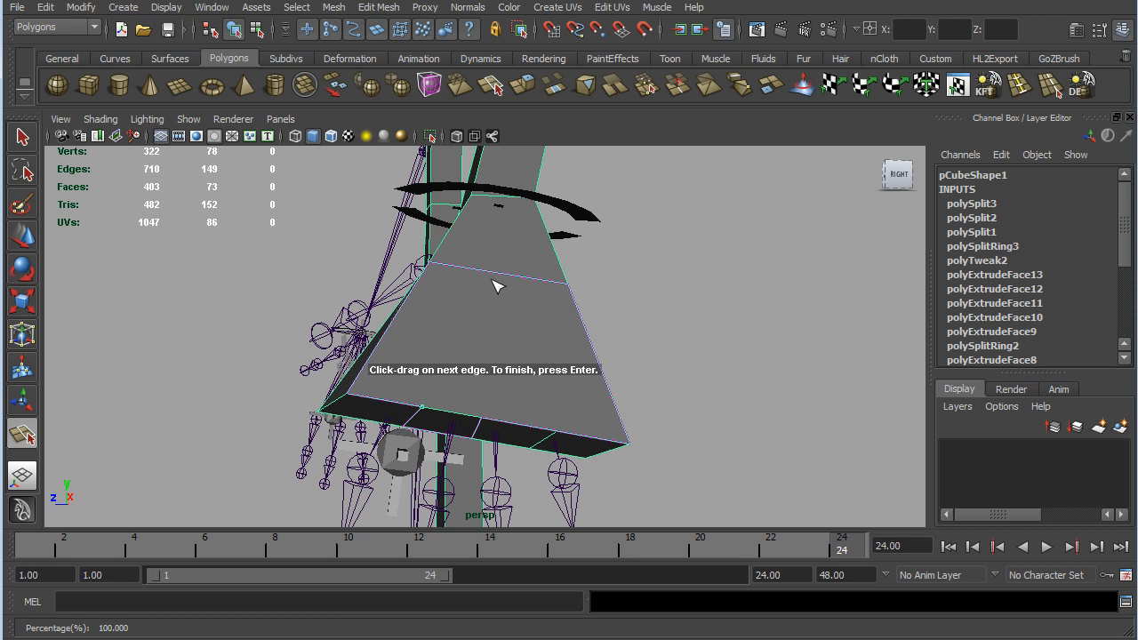
{"action": "key", "text": "Return"}
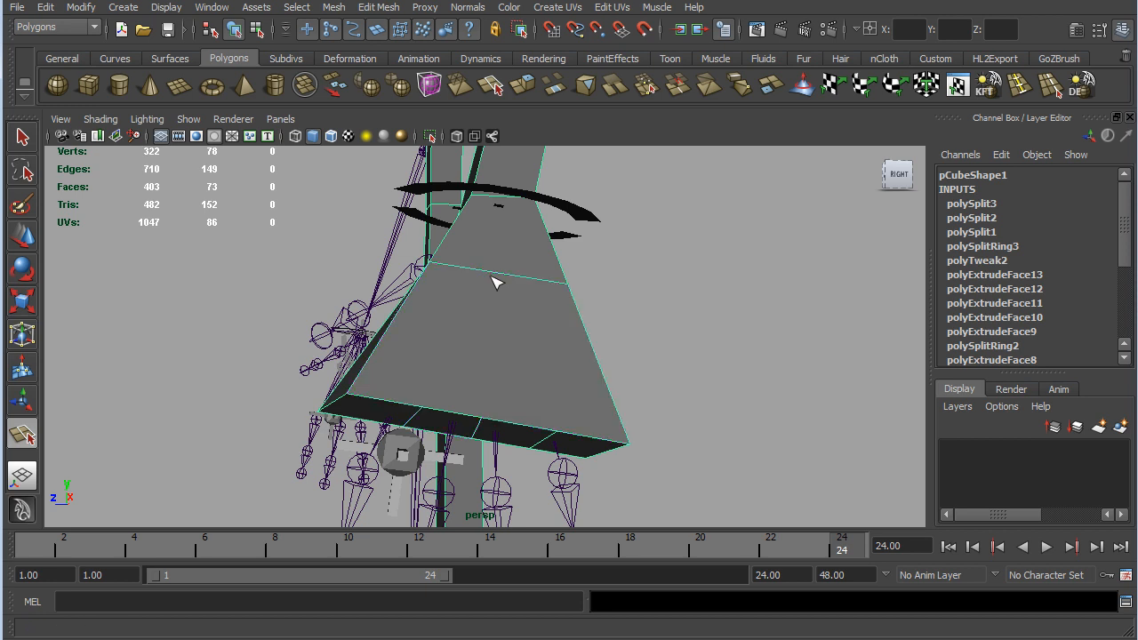
{"action": "left_click_drag", "start_coordinate": [496, 429], "coordinate": [481, 419]}
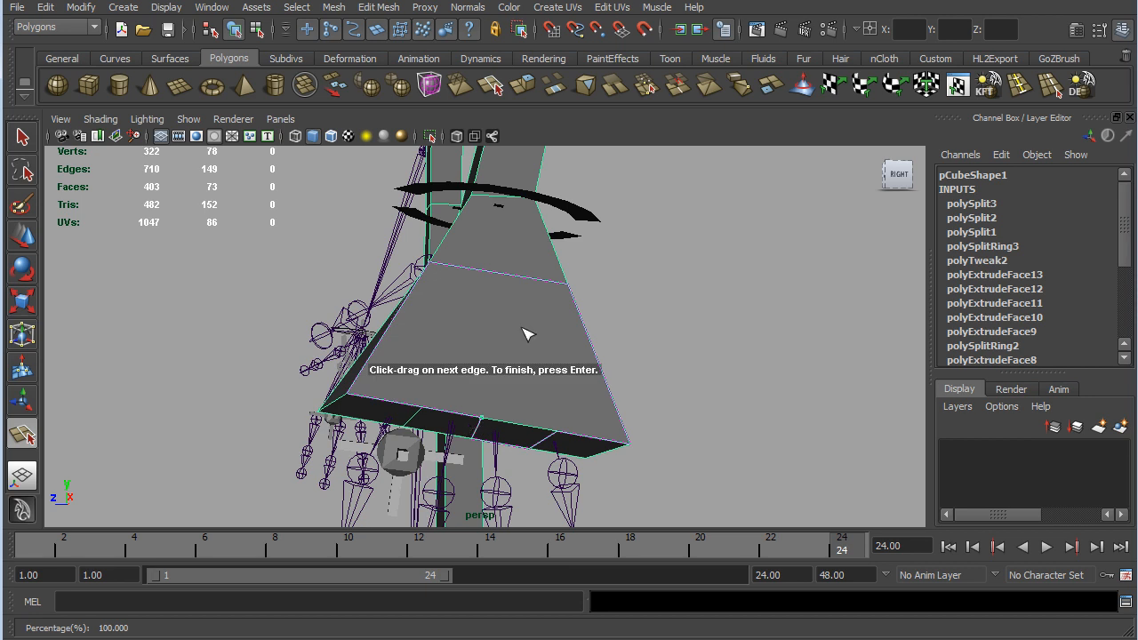
{"action": "left_click", "coordinate": [520, 278]}
{"action": "left_click_drag", "start_coordinate": [519, 282], "coordinate": [500, 280]}
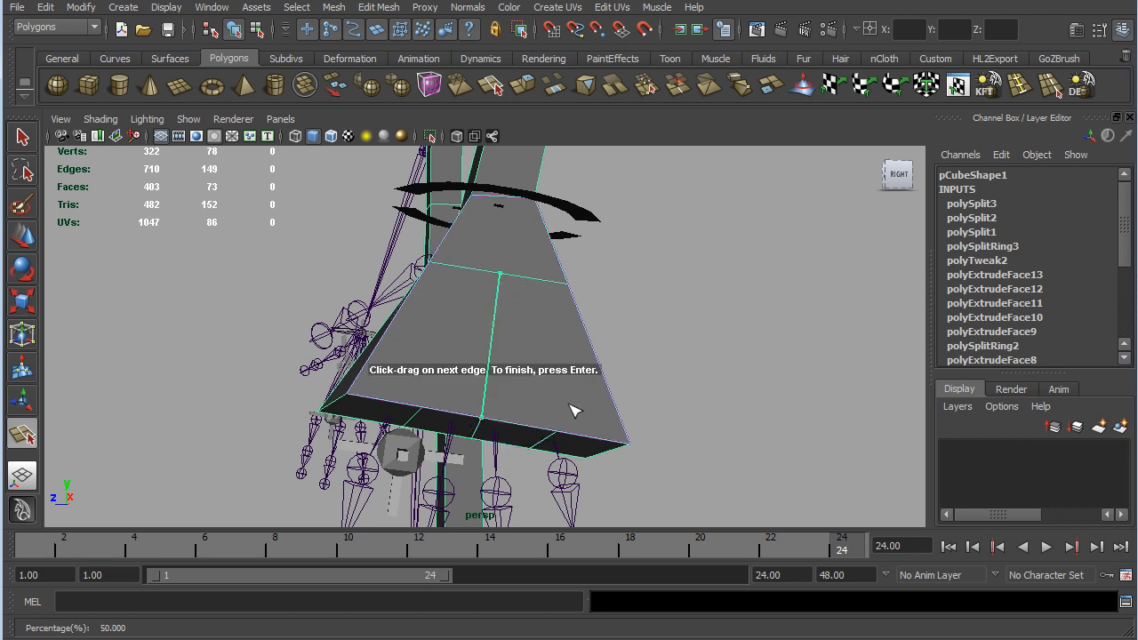
{"action": "key", "text": "Return"}
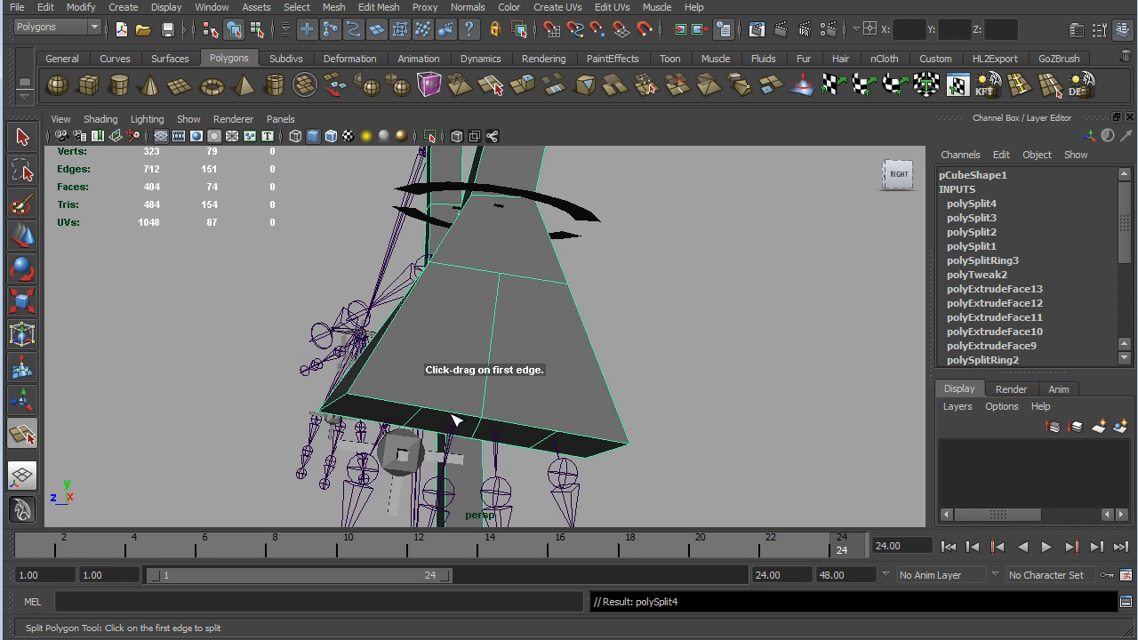
- Cut from the two outer finger splits up to the same midpoint on the upper palm edge loop
{"action": "left_click_drag", "start_coordinate": [447, 415], "coordinate": [421, 409]}
{"action": "left_click", "coordinate": [498, 294]}
{"action": "key", "text": "Return"}
{"action": "left_click_drag", "start_coordinate": [497, 264], "coordinate": [485, 286]}
{"action": "key", "text": "Return"}
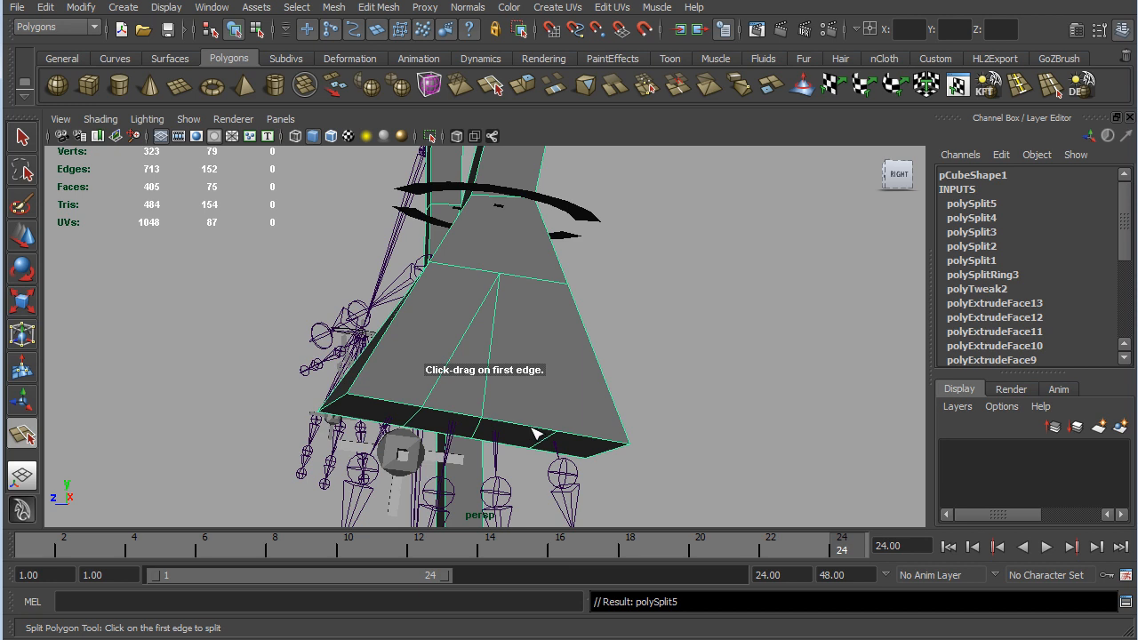
{"action": "left_click_drag", "start_coordinate": [536, 434], "coordinate": [561, 431]}
{"action": "left_click_drag", "start_coordinate": [496, 278], "coordinate": [500, 274]}
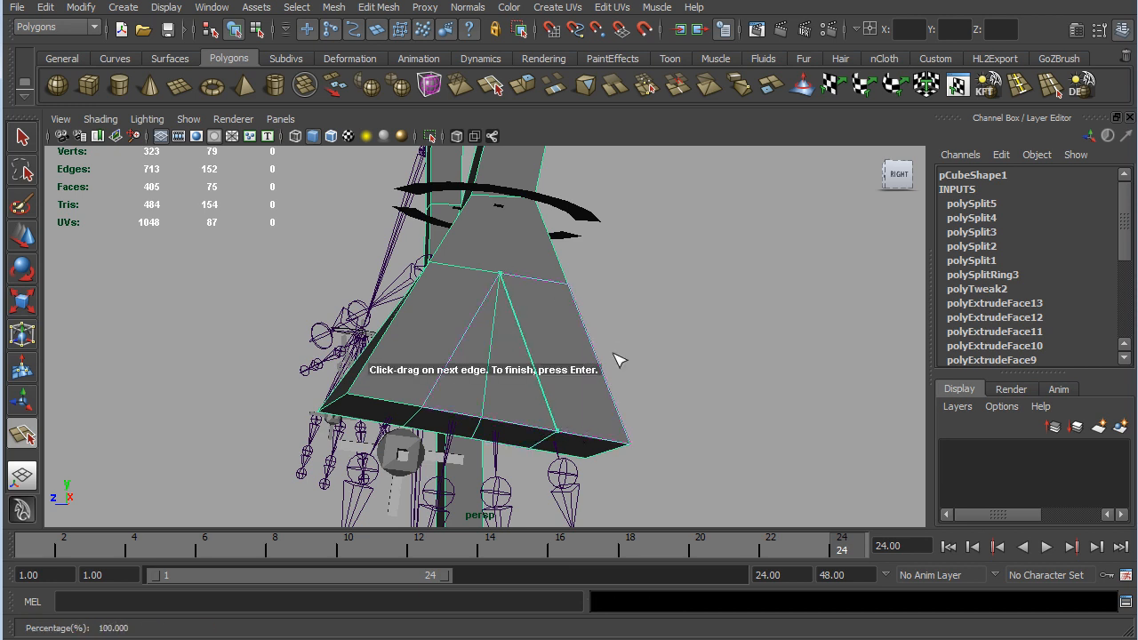
{"action": "key", "text": "Return"}
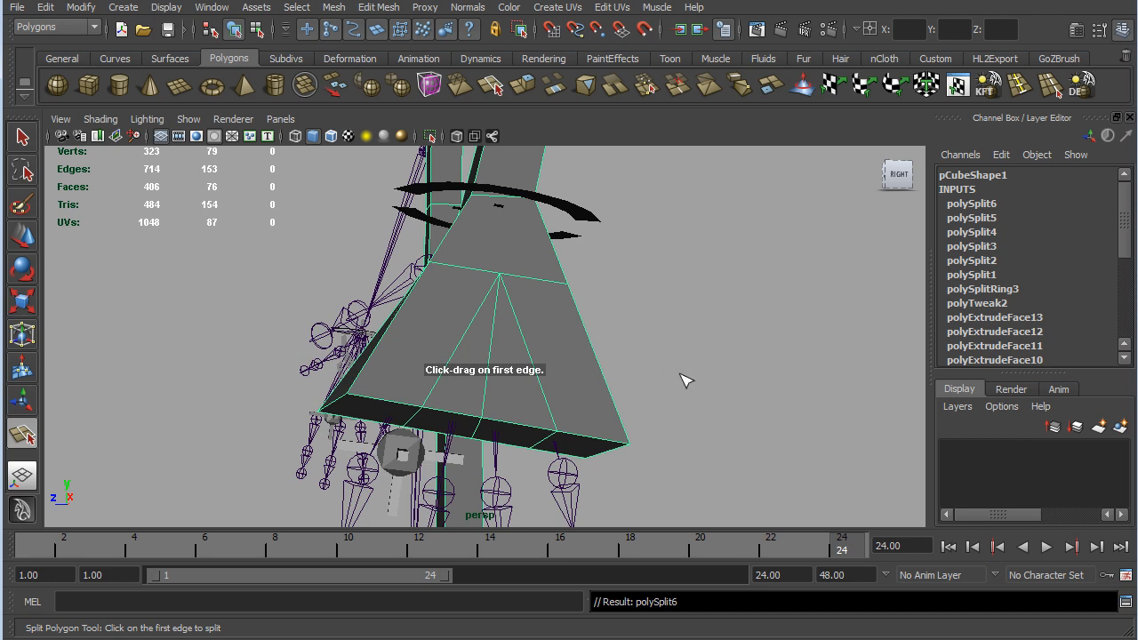
- Insert a partial edge loop across each of the two outer sections of the palm, about midway down
{"action": "left_click_drag", "start_coordinate": [674, 351], "coordinate": [648, 354], "text": "alt"}
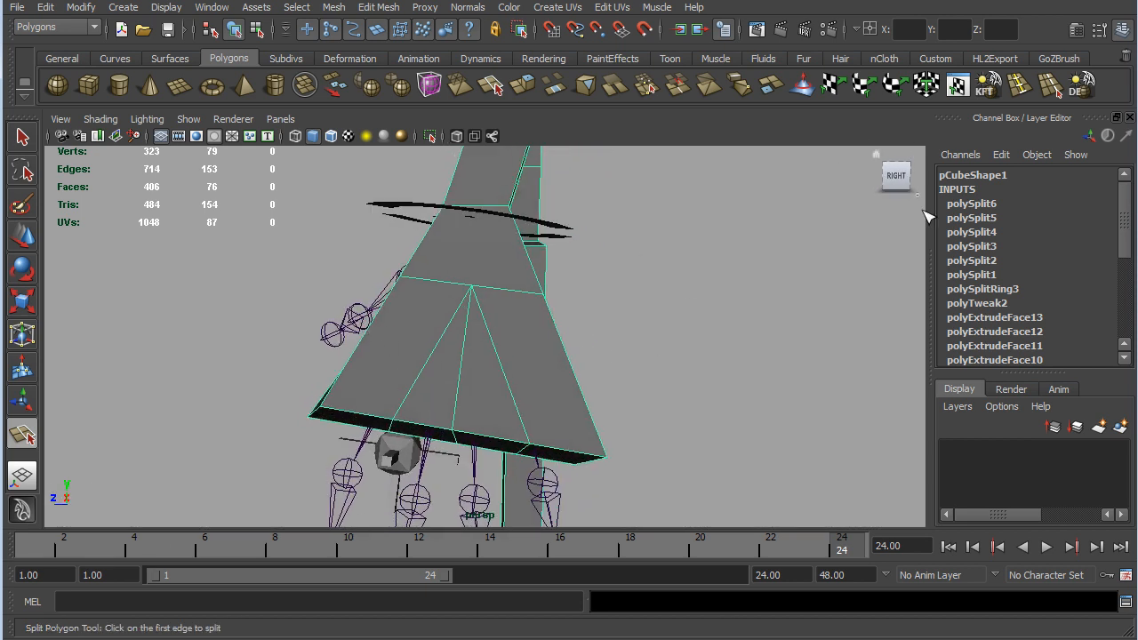
{"action": "left_click", "coordinate": [1022, 80]}
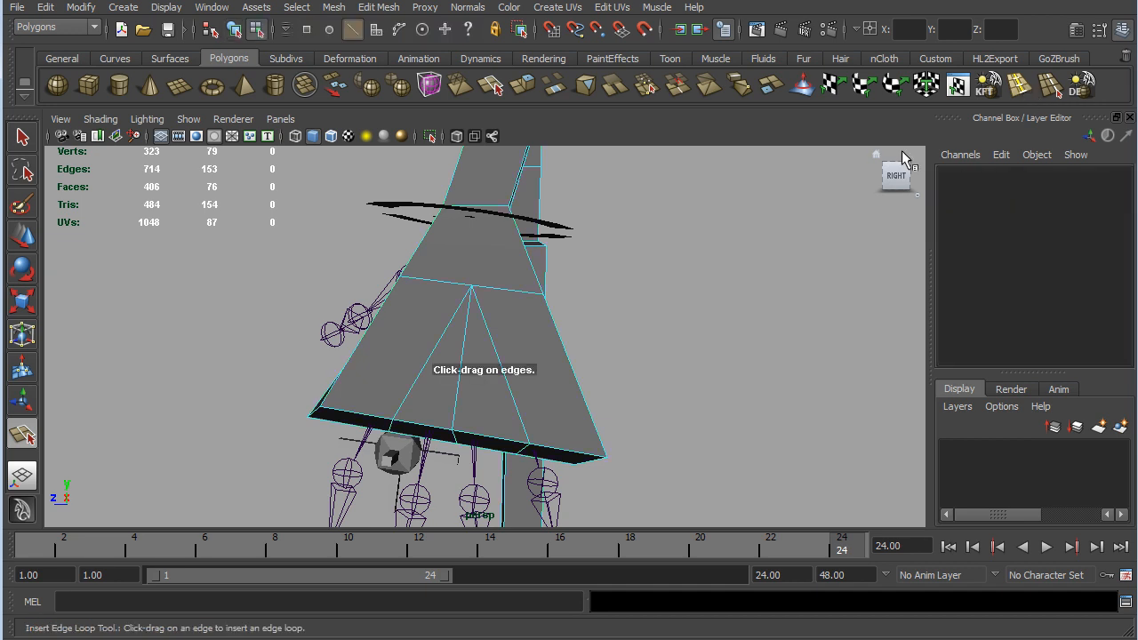
{"action": "left_click", "coordinate": [573, 367]}
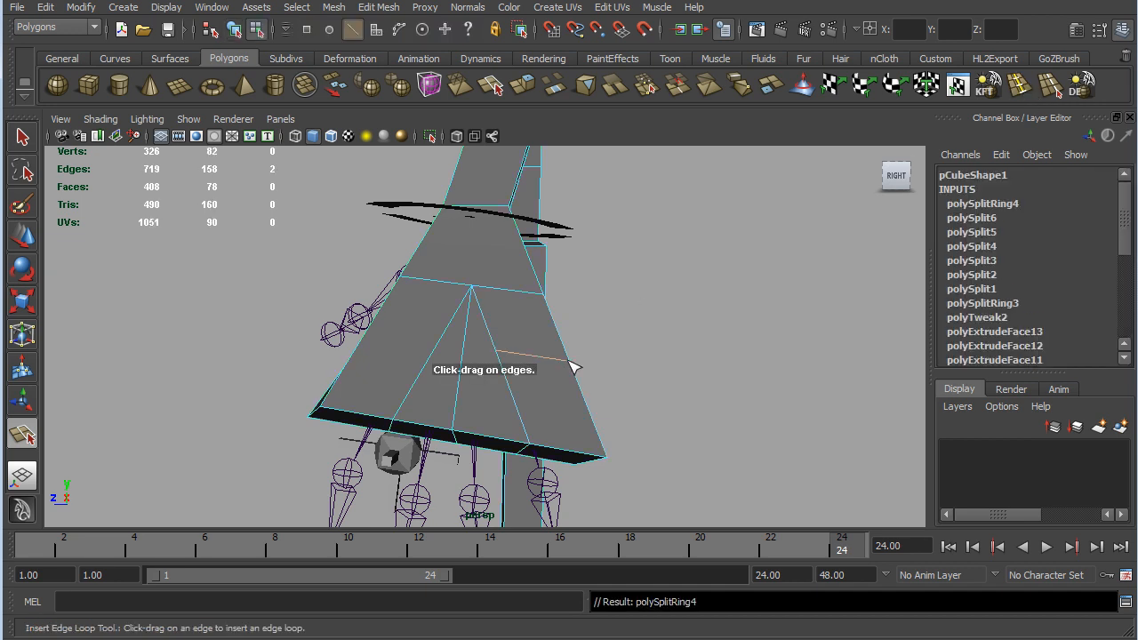
{"action": "left_click", "coordinate": [442, 347]}
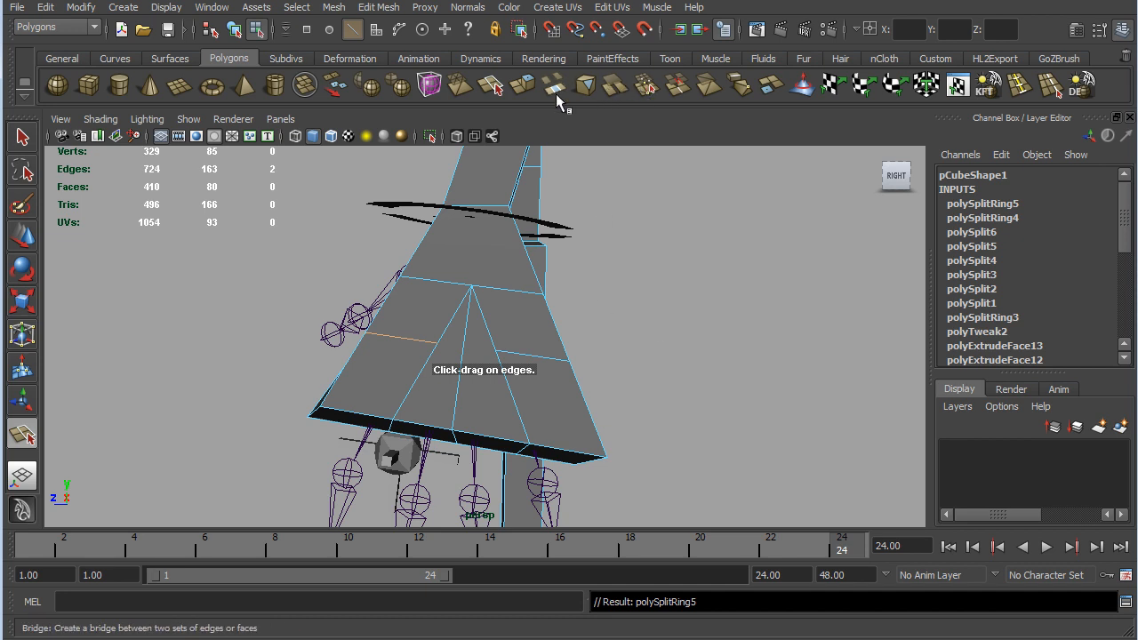
- Connect the inner ends of the two partial loops with a split through the central palm edge, dipping at the middle
{"action": "left_click", "coordinate": [490, 85]}
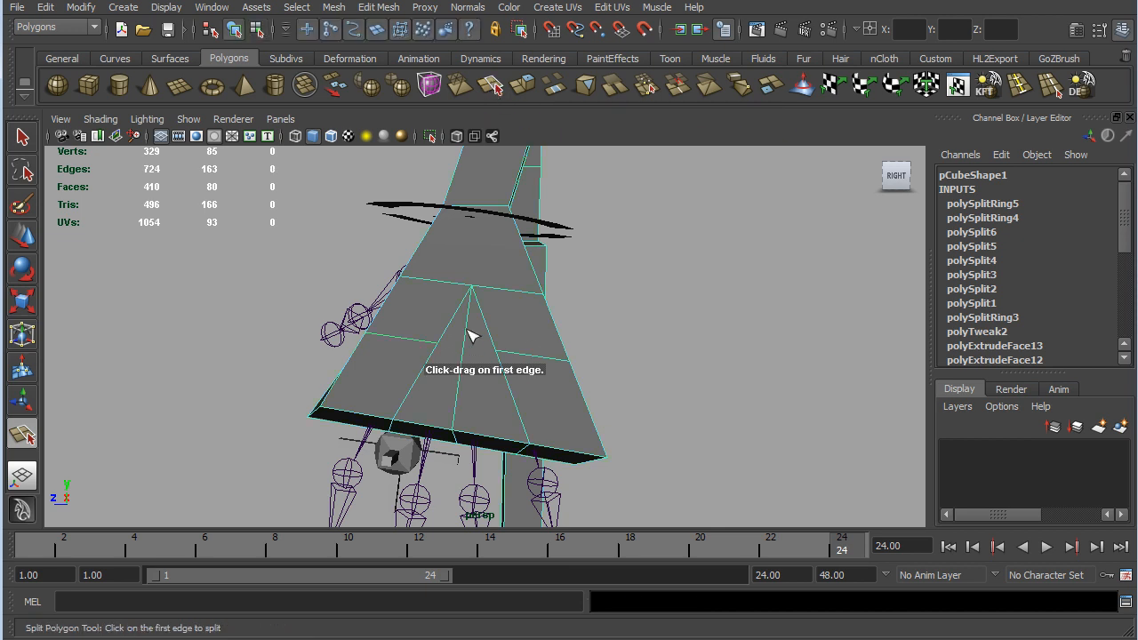
{"action": "left_click_drag", "start_coordinate": [442, 336], "coordinate": [495, 350]}
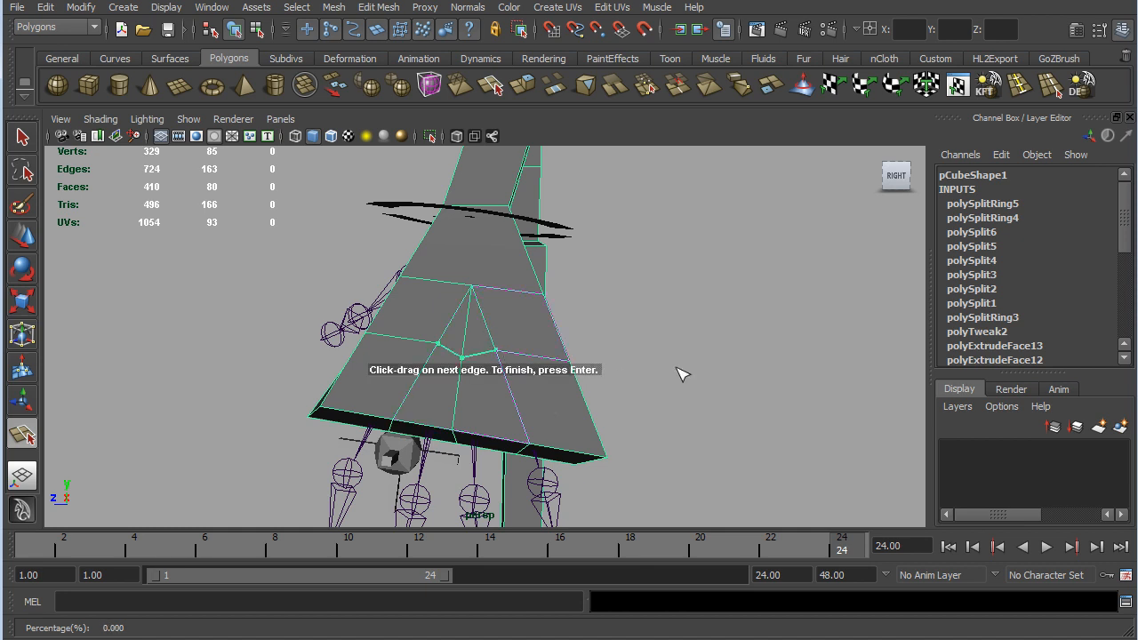
{"action": "key", "text": "Return"}
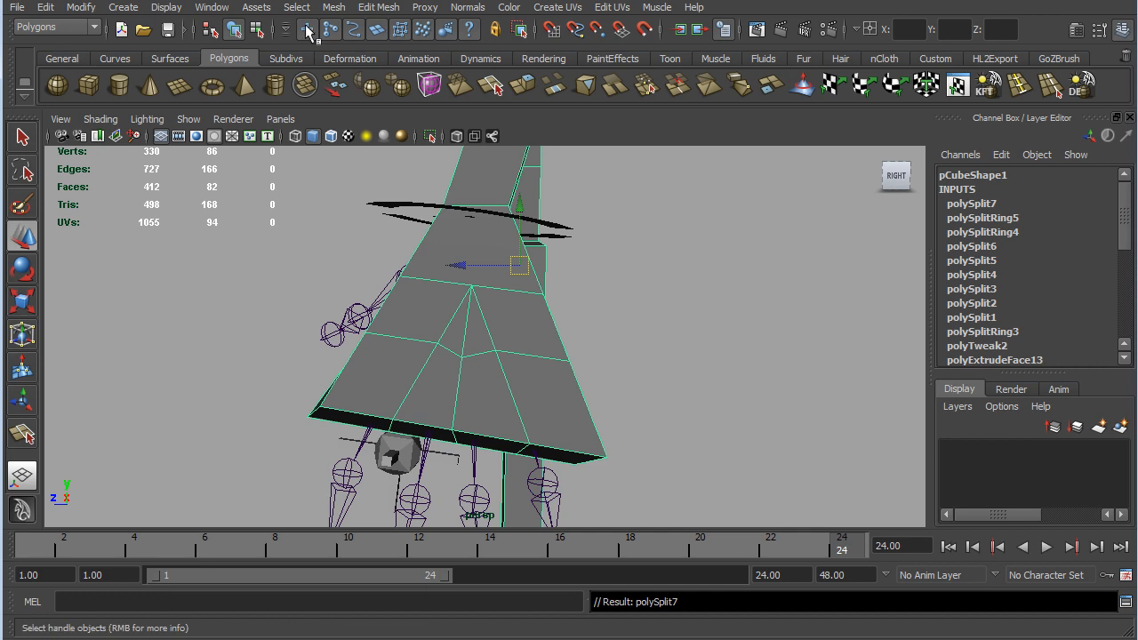
- Delete the central edge on the back of the hand between the upper loop's midpoint and the dip in the lower split
{"action": "left_click", "coordinate": [23, 137]}
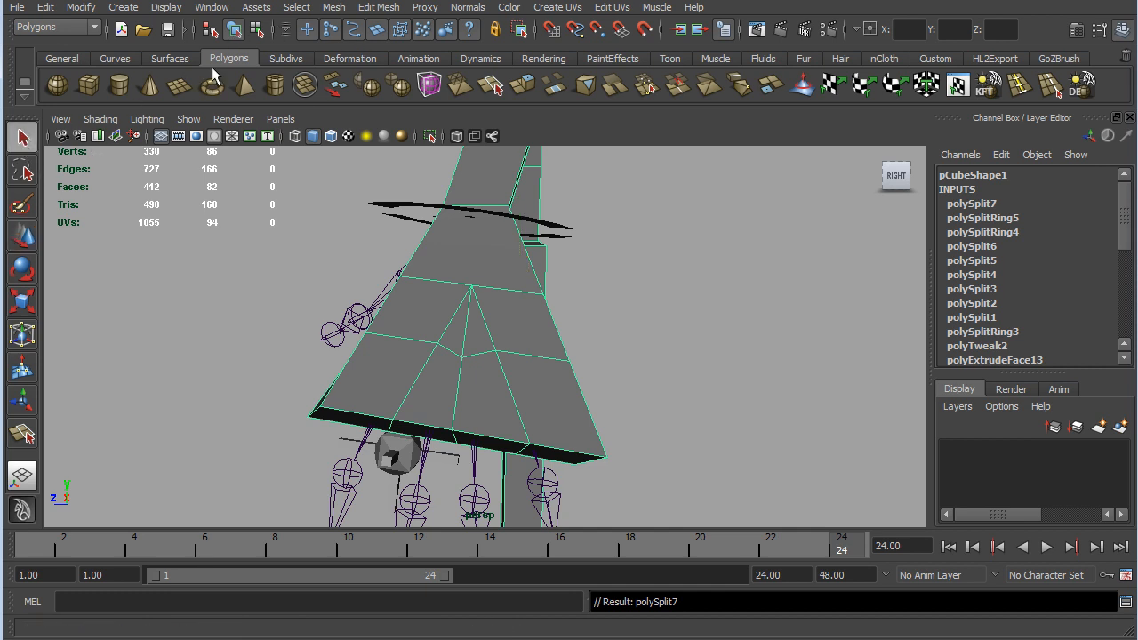
{"action": "left_click", "coordinate": [256, 30]}
{"action": "left_click", "coordinate": [353, 29]}
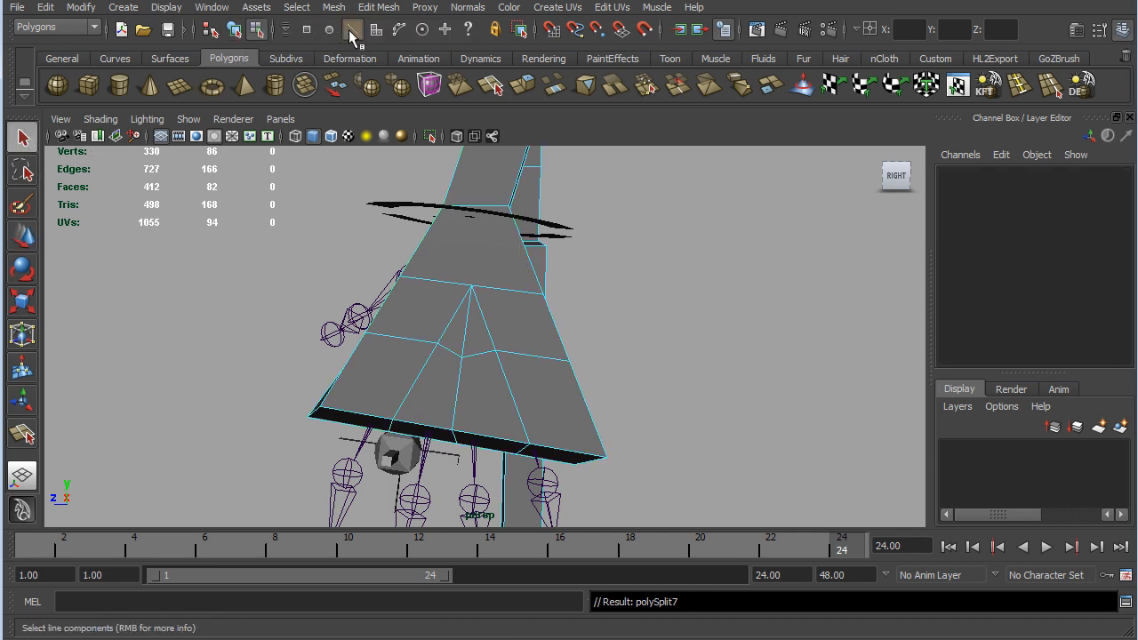
{"action": "left_click", "coordinate": [470, 335]}
{"action": "key", "text": "Delete"}
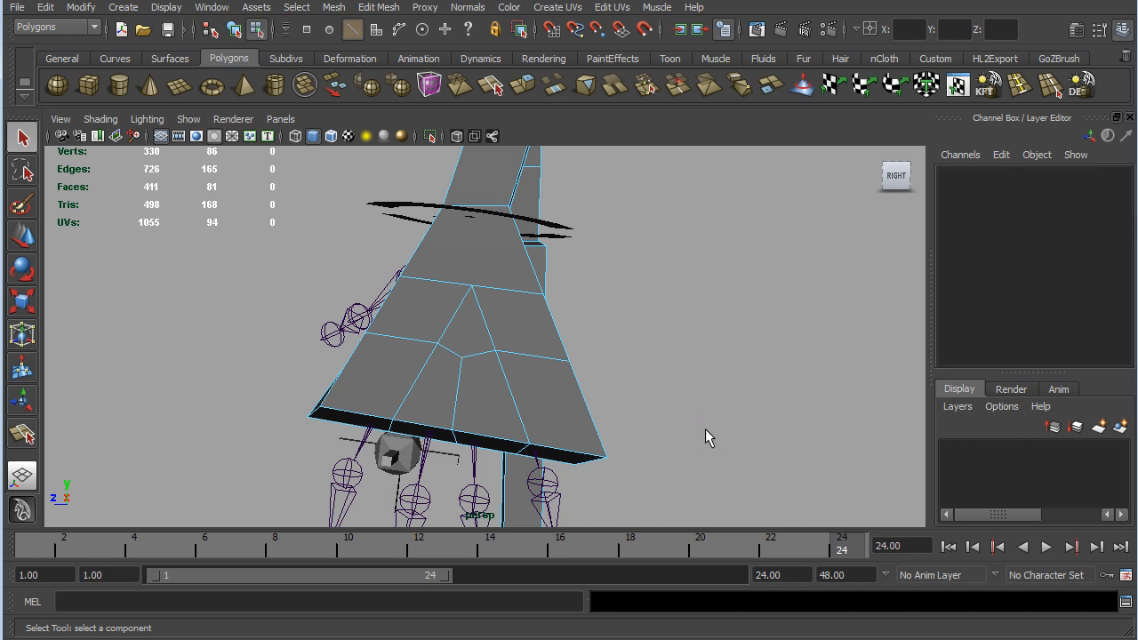
- Split straight across the inner side of the hand, starting at the end of the lower cross split and running to the opposite edge
{"action": "left_click_drag", "start_coordinate": [711, 368], "coordinate": [1010, 359], "text": "alt"}
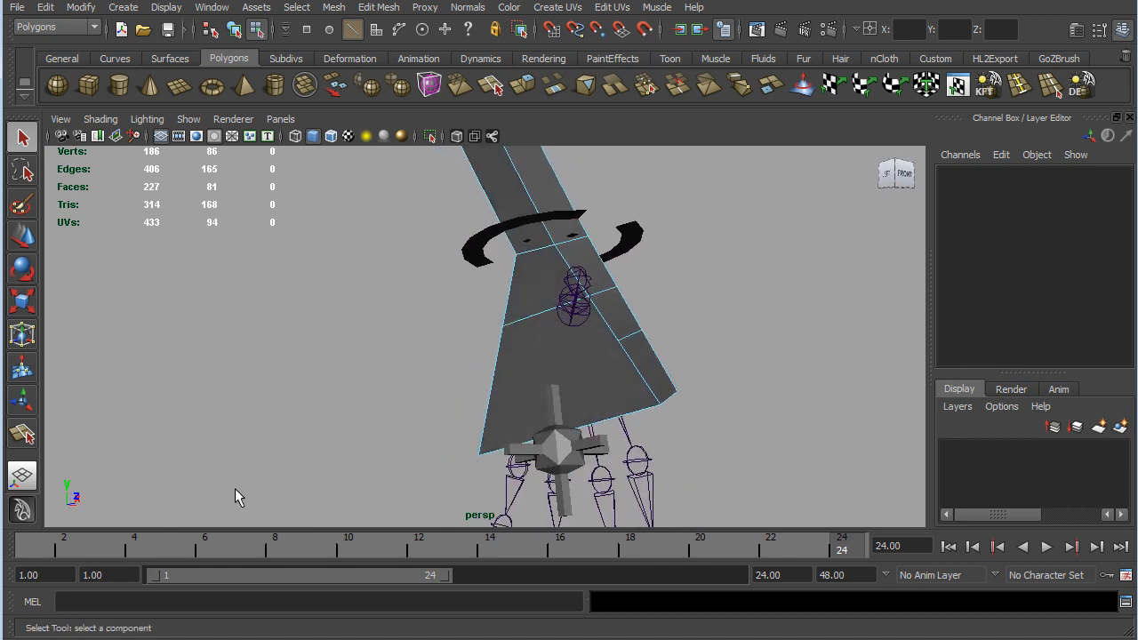
{"action": "left_click_drag", "start_coordinate": [807, 349], "coordinate": [555, 377], "text": "alt"}
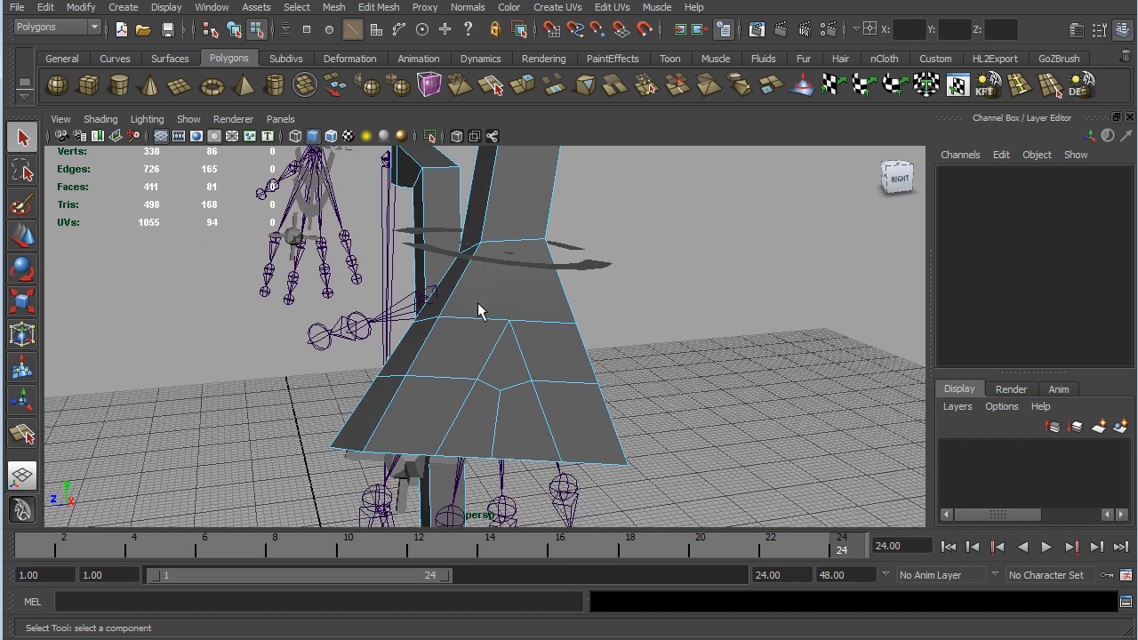
{"action": "left_click_drag", "start_coordinate": [651, 327], "coordinate": [731, 388], "text": "alt"}
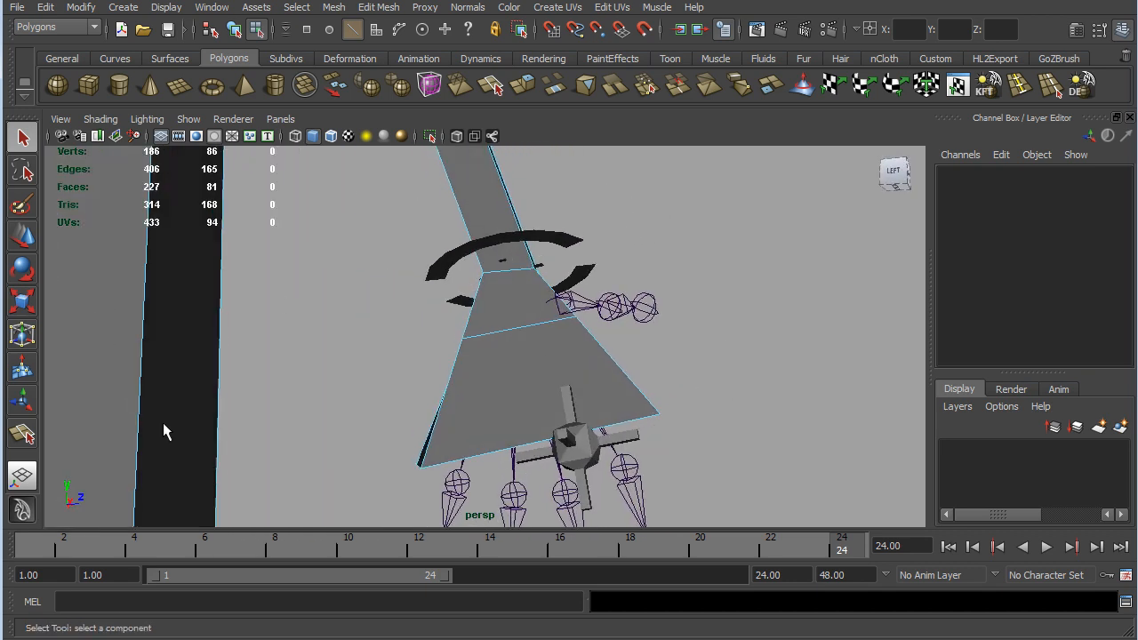
{"action": "left_click", "coordinate": [491, 83]}
{"action": "mouse_move", "coordinate": [663, 347]}
{"action": "left_mouse_down", "text": "alt"}
{"action": "mouse_move", "coordinate": [684, 311]}
{"action": "mouse_move", "coordinate": [655, 347]}
{"action": "left_mouse_up", "text": "alt"}
{"action": "left_click", "coordinate": [624, 345]}
{"action": "left_click_drag", "start_coordinate": [494, 344], "coordinate": [480, 382]}
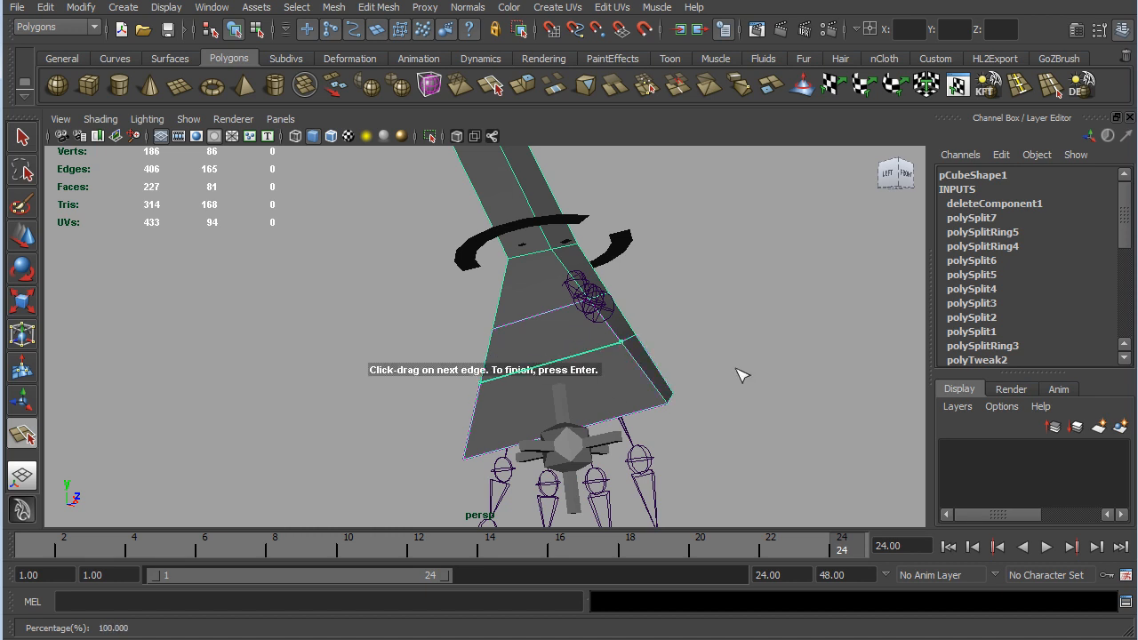
{"action": "key", "text": "Return"}
- Cut the inner side of the hand from the first two finger divisions on the bottom edge up to the lower cross split
{"action": "left_click_drag", "start_coordinate": [737, 373], "coordinate": [782, 331], "text": "alt"}
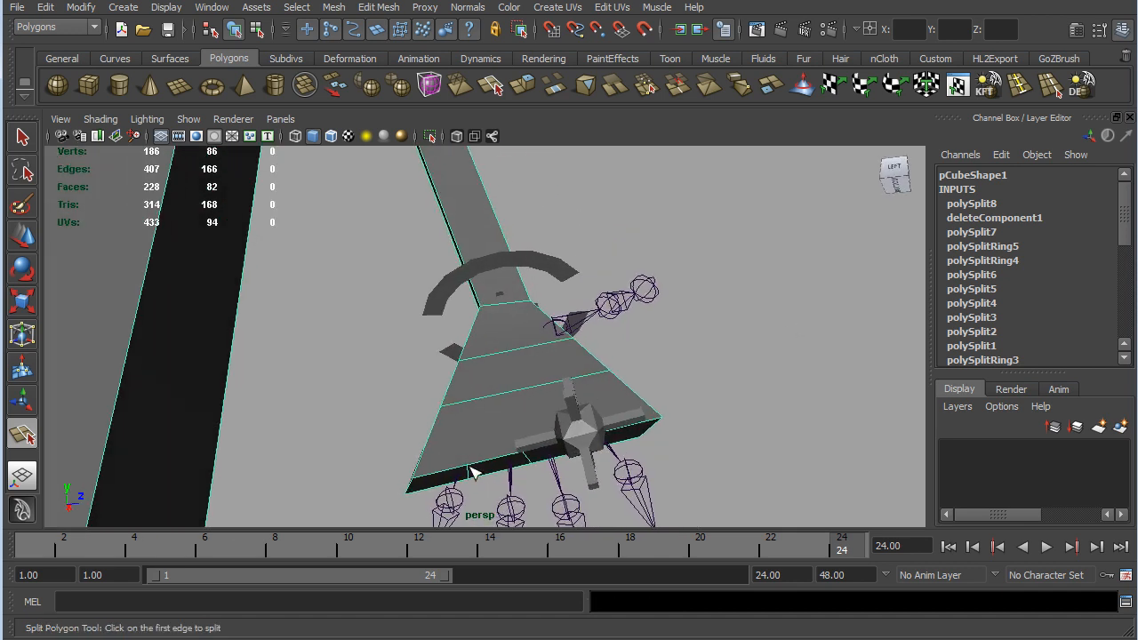
{"action": "left_click_drag", "start_coordinate": [496, 464], "coordinate": [466, 464]}
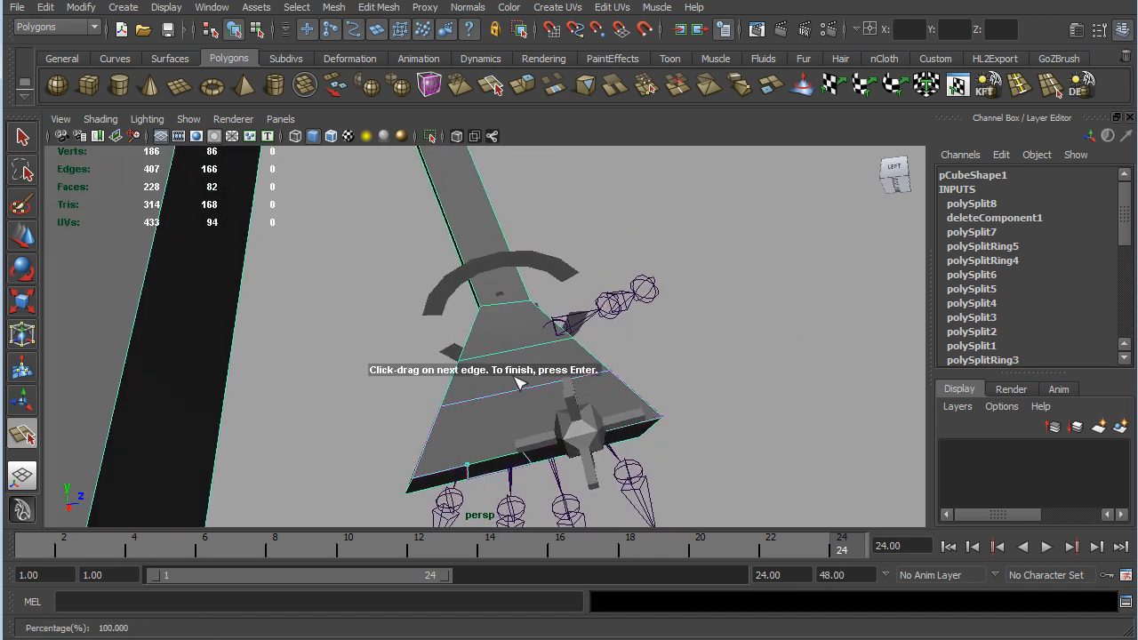
{"action": "left_click_drag", "start_coordinate": [508, 401], "coordinate": [490, 405]}
{"action": "key", "text": "Return"}
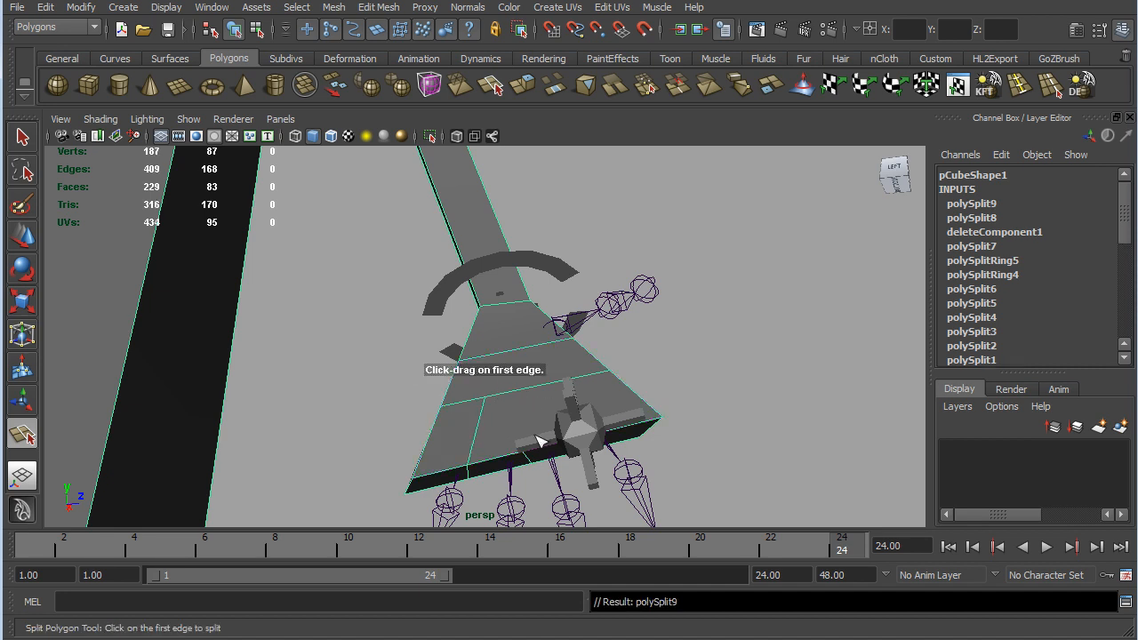
{"action": "left_click_drag", "start_coordinate": [537, 392], "coordinate": [518, 402]}
{"action": "left_click_drag", "start_coordinate": [501, 464], "coordinate": [523, 460]}
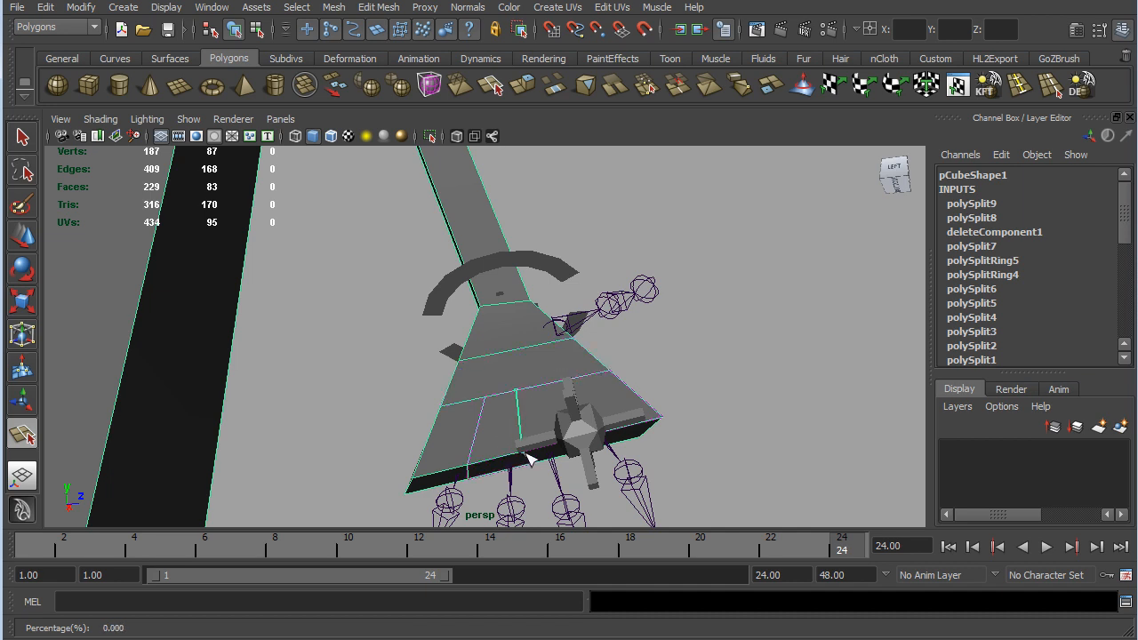
{"action": "key", "text": "Return"}
- Cut the third finger division on the inner side, between the lower cross split and the thumb-side division on the bottom edge
{"action": "left_click_drag", "start_coordinate": [727, 350], "coordinate": [699, 382], "text": "alt"}
{"action": "left_click_drag", "start_coordinate": [604, 354], "coordinate": [578, 374]}
{"action": "left_click_drag", "start_coordinate": [642, 423], "coordinate": [613, 432]}
{"action": "left_click_drag", "start_coordinate": [740, 378], "coordinate": [591, 395], "text": "alt"}
{"action": "left_click_drag", "start_coordinate": [746, 354], "coordinate": [722, 362], "text": "alt"}
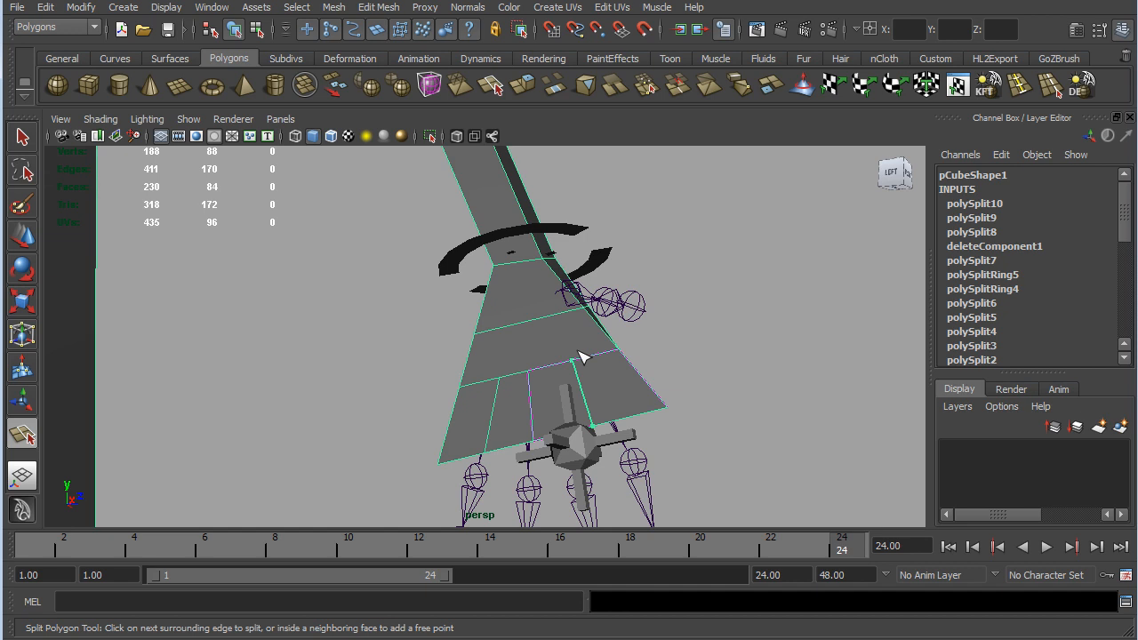
{"action": "key", "text": "Return"}
- Connect the tops of the two outer finger cuts on the inner side to the midpoint of the upper edge loop
{"action": "left_click_drag", "start_coordinate": [569, 318], "coordinate": [563, 377]}
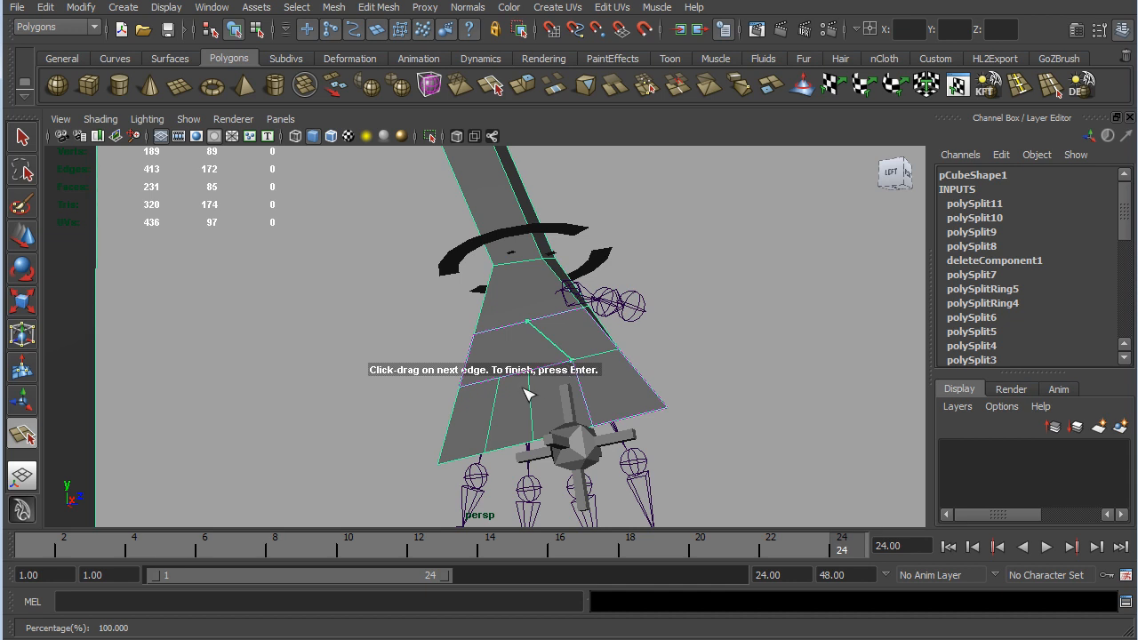
{"action": "key", "text": "Return"}
{"action": "left_click_drag", "start_coordinate": [536, 331], "coordinate": [507, 325]}
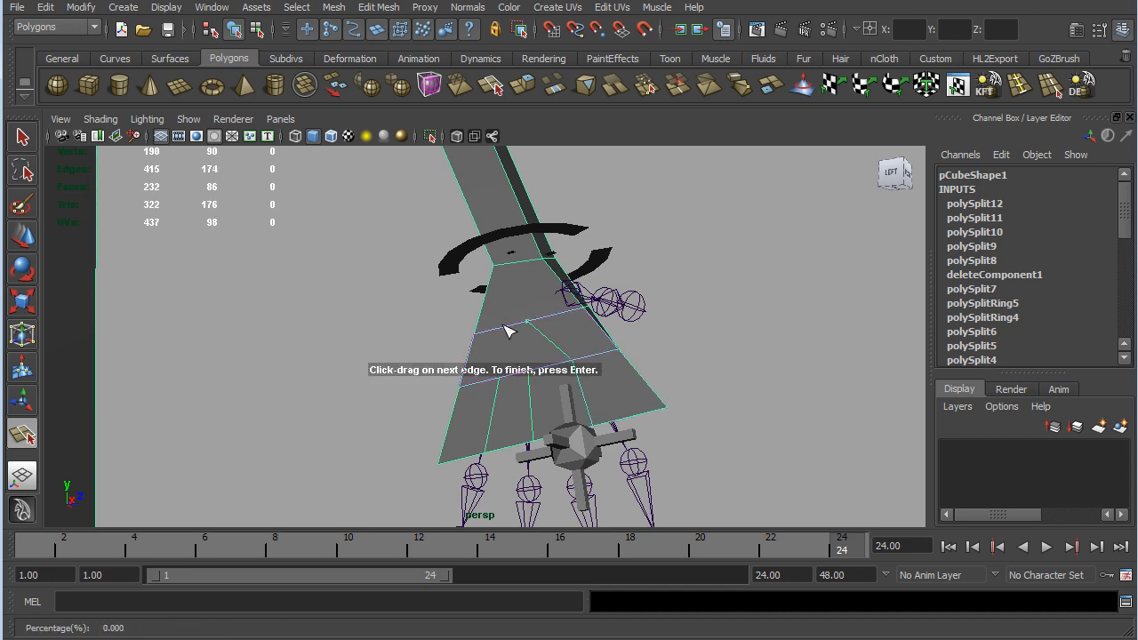
{"action": "left_click_drag", "start_coordinate": [518, 378], "coordinate": [499, 384]}
{"action": "key", "text": "Return"}
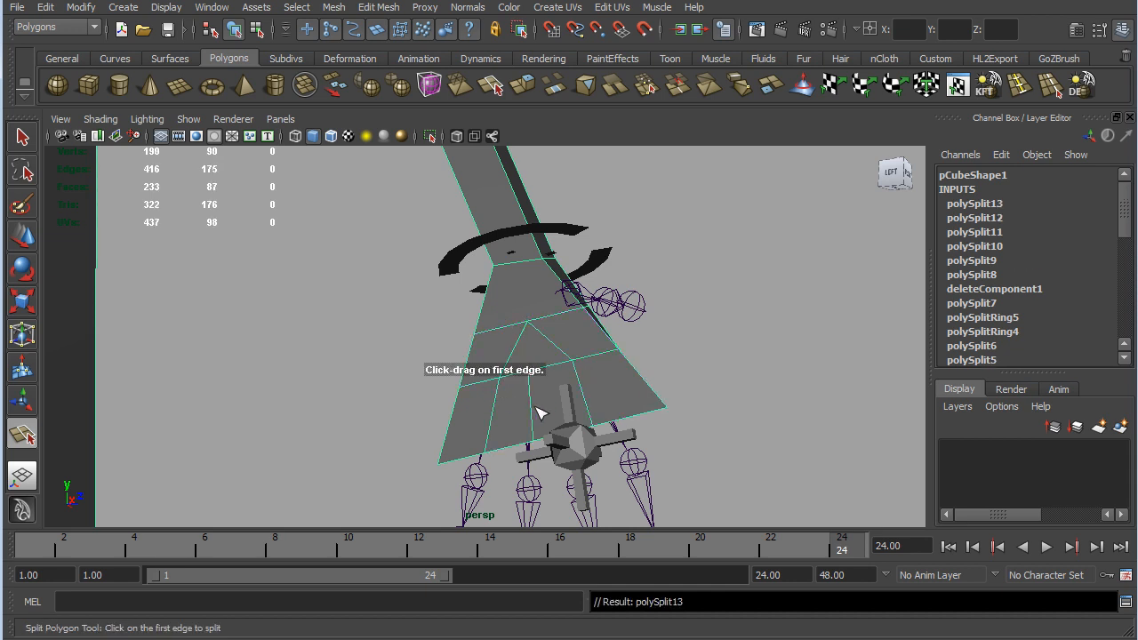
- Split from the upper loop's midpoint on the inner side up to the wrist corner on the thumb side
{"action": "mouse_move", "coordinate": [702, 325]}
{"action": "left_mouse_down", "text": "alt"}
{"action": "mouse_move", "coordinate": [661, 317]}
{"action": "mouse_move", "coordinate": [712, 318]}
{"action": "mouse_move", "coordinate": [646, 356]}
{"action": "mouse_move", "coordinate": [686, 319]}
{"action": "left_mouse_up", "text": "alt"}
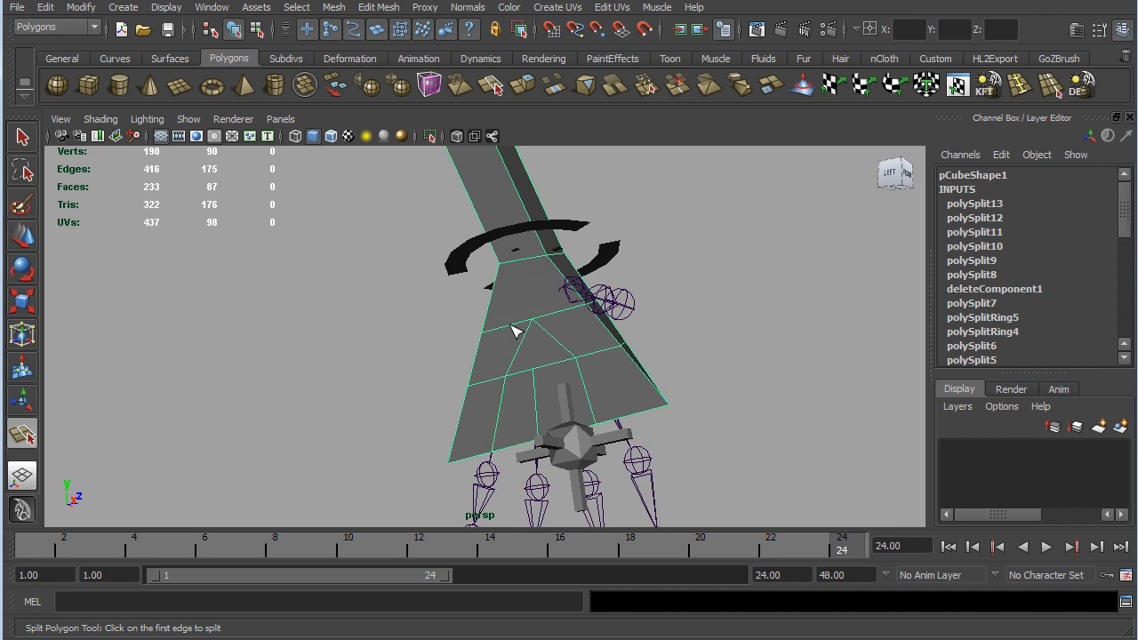
{"action": "left_click_drag", "start_coordinate": [505, 334], "coordinate": [546, 325]}
{"action": "left_click_drag", "start_coordinate": [562, 274], "coordinate": [546, 257]}
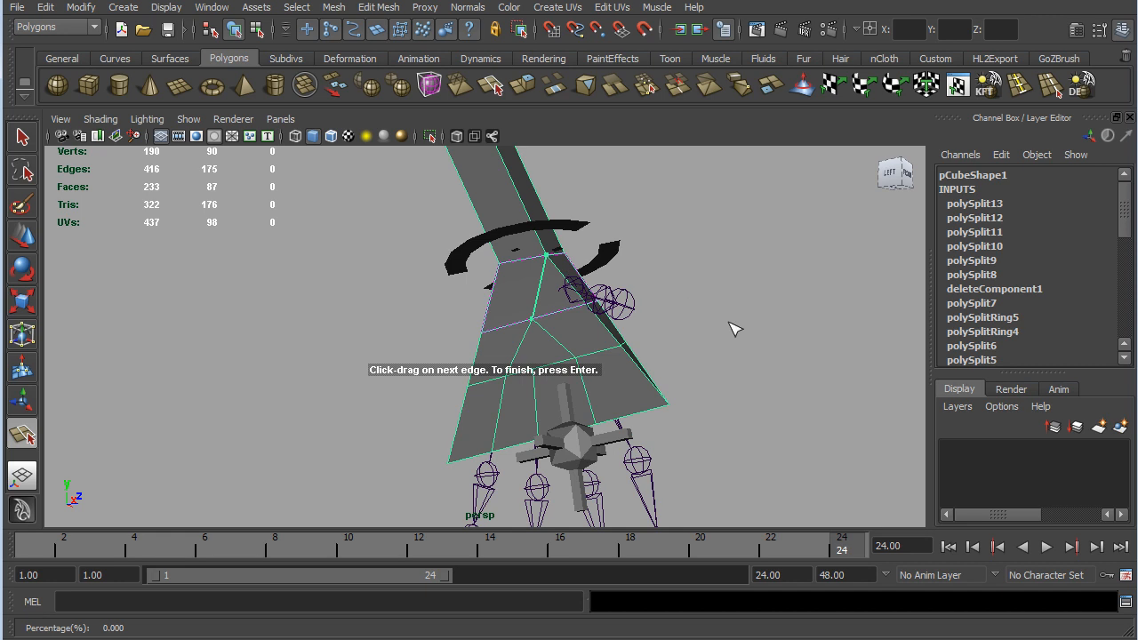
- Split the back of the hand from the upper loop's midpoint up to the wrist corner on the thumb side
{"action": "left_click_drag", "start_coordinate": [746, 330], "coordinate": [501, 351], "text": "alt"}
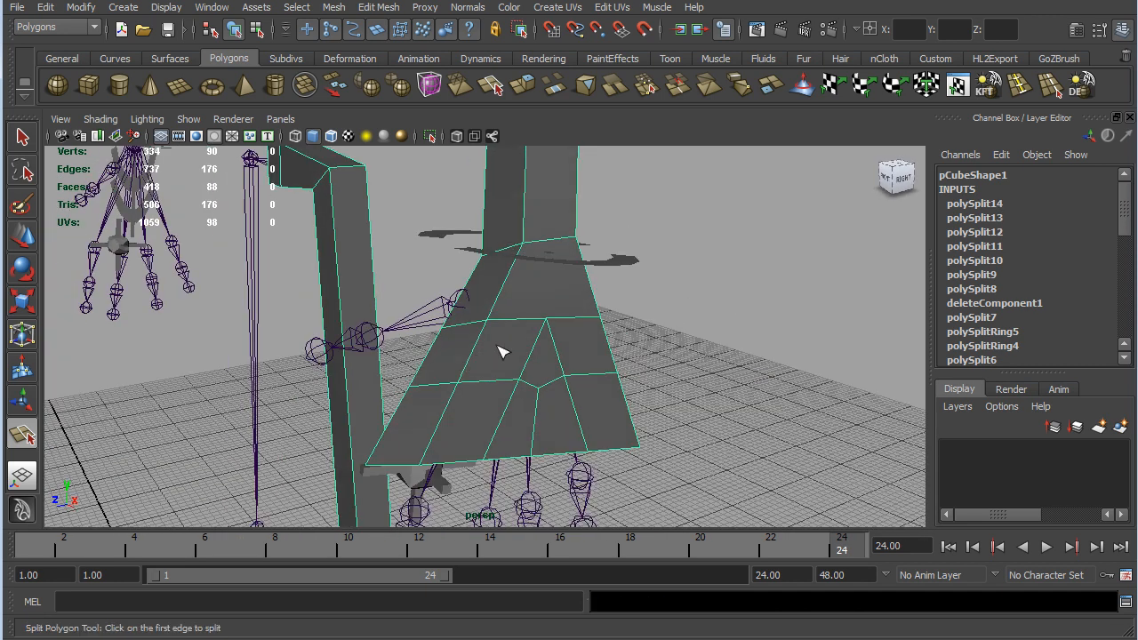
{"action": "left_click", "coordinate": [553, 320]}
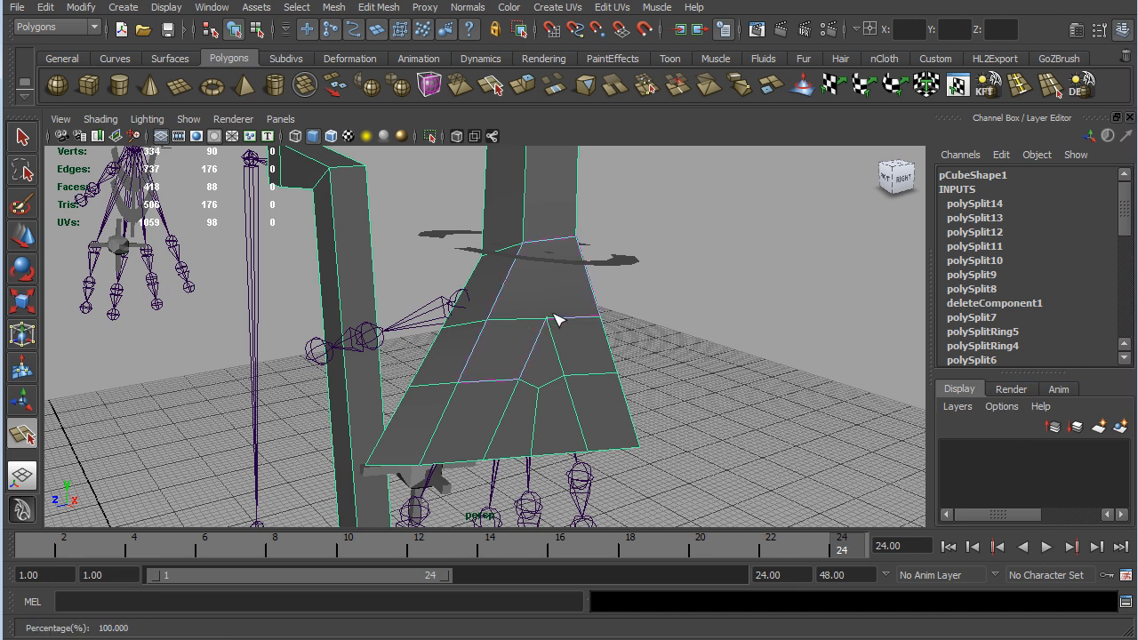
{"action": "left_click_drag", "start_coordinate": [498, 317], "coordinate": [584, 312]}
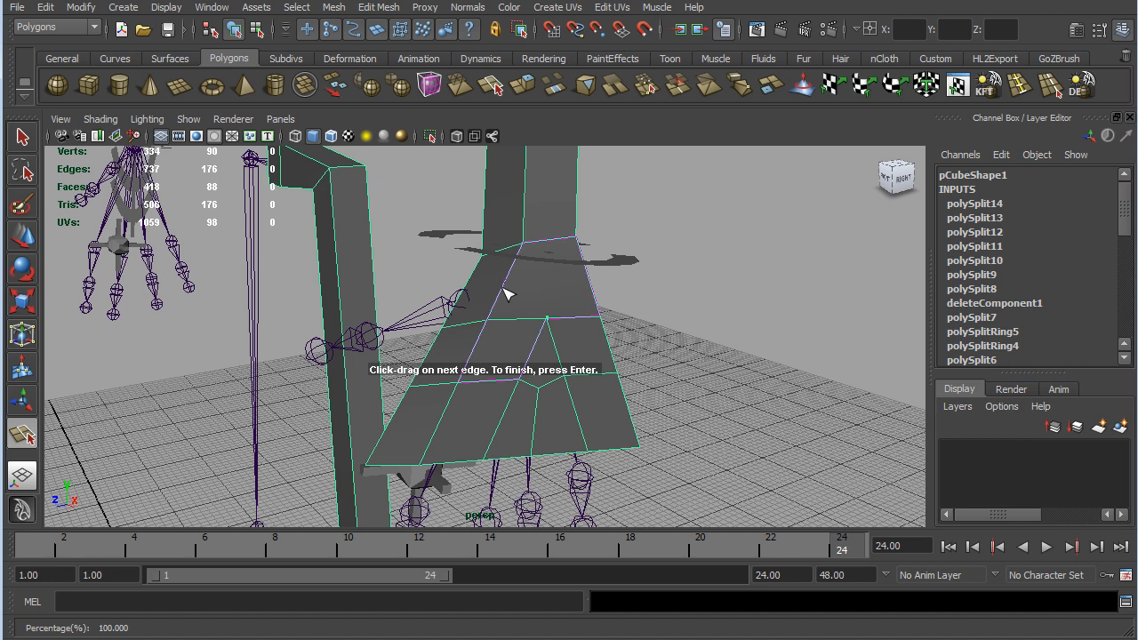
{"action": "left_click", "coordinate": [524, 249]}
{"action": "key", "text": "Return"}
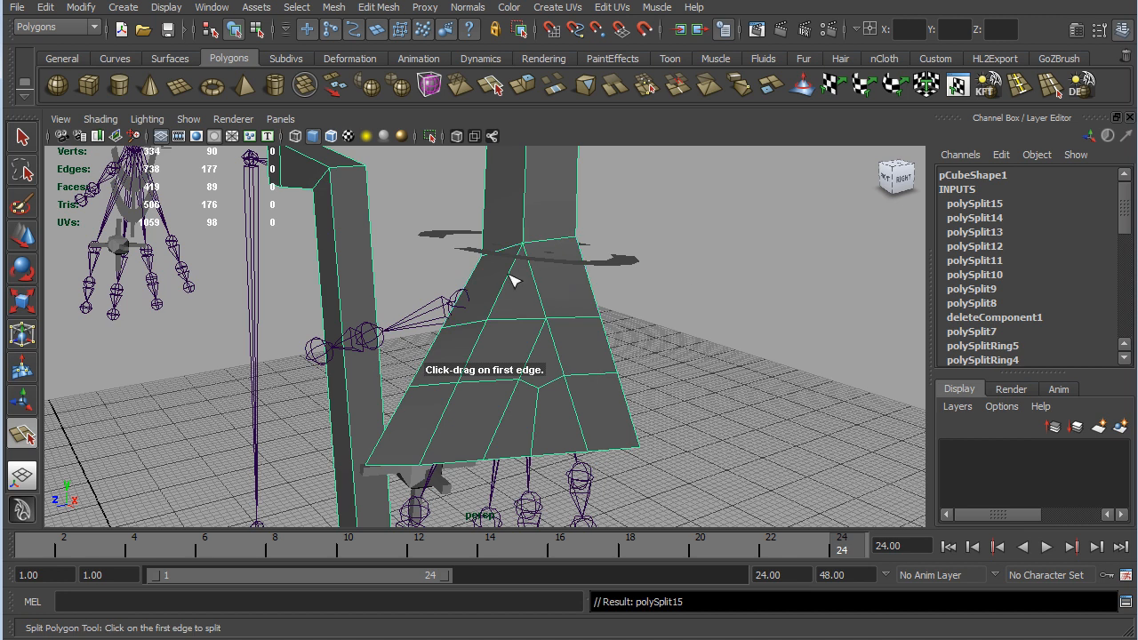
- Split across the narrow thumb-side face midway between the wrist and the upper edge loop
{"action": "left_click", "coordinate": [513, 281]}
{"action": "left_click_drag", "start_coordinate": [481, 271], "coordinate": [474, 295]}
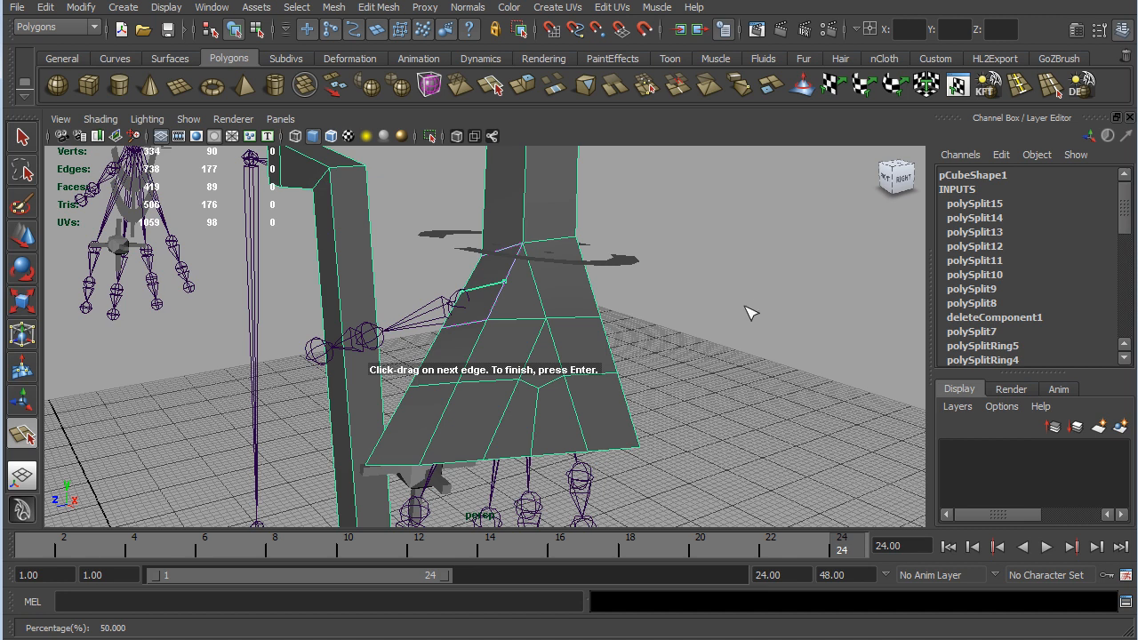
{"action": "key", "text": "Return"}
- Raise the vertex pairs on both edges of the wrist up the arm and shift the little-finger-side pair sideways
{"action": "left_click_drag", "start_coordinate": [742, 362], "coordinate": [649, 316], "text": "alt"}
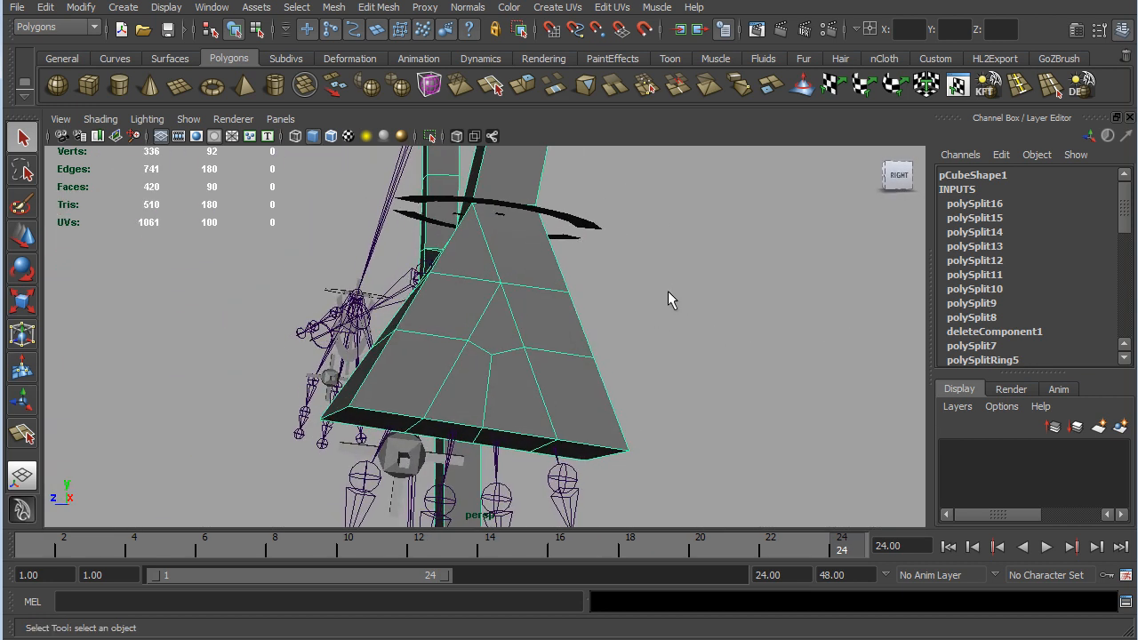
{"action": "left_click_drag", "start_coordinate": [638, 285], "coordinate": [698, 361], "text": "alt"}
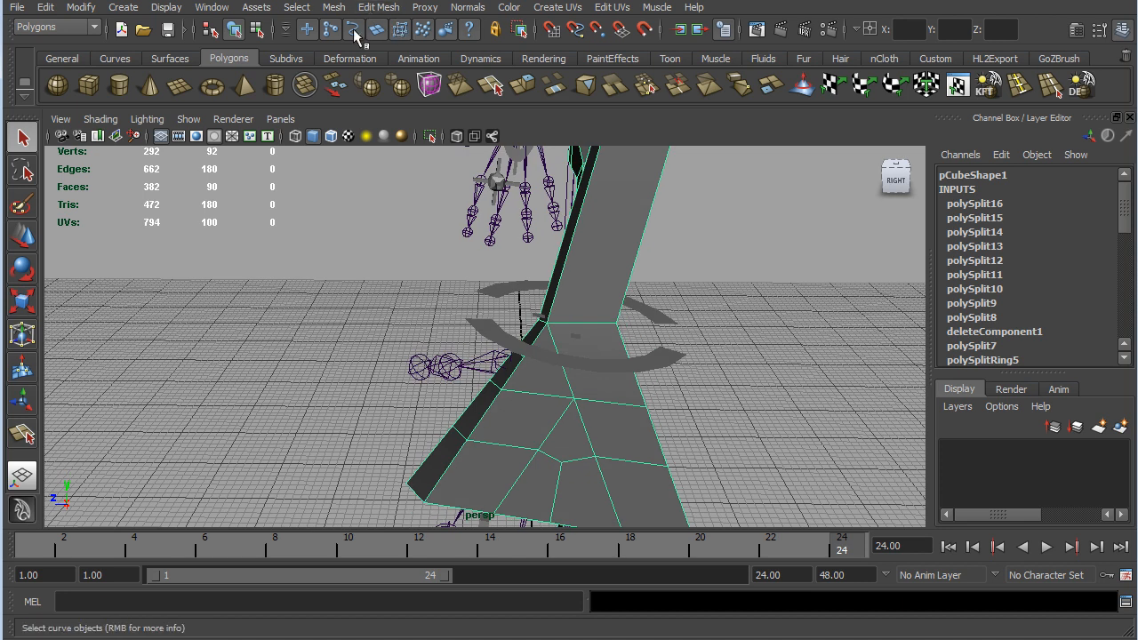
{"action": "left_click", "coordinate": [257, 30]}
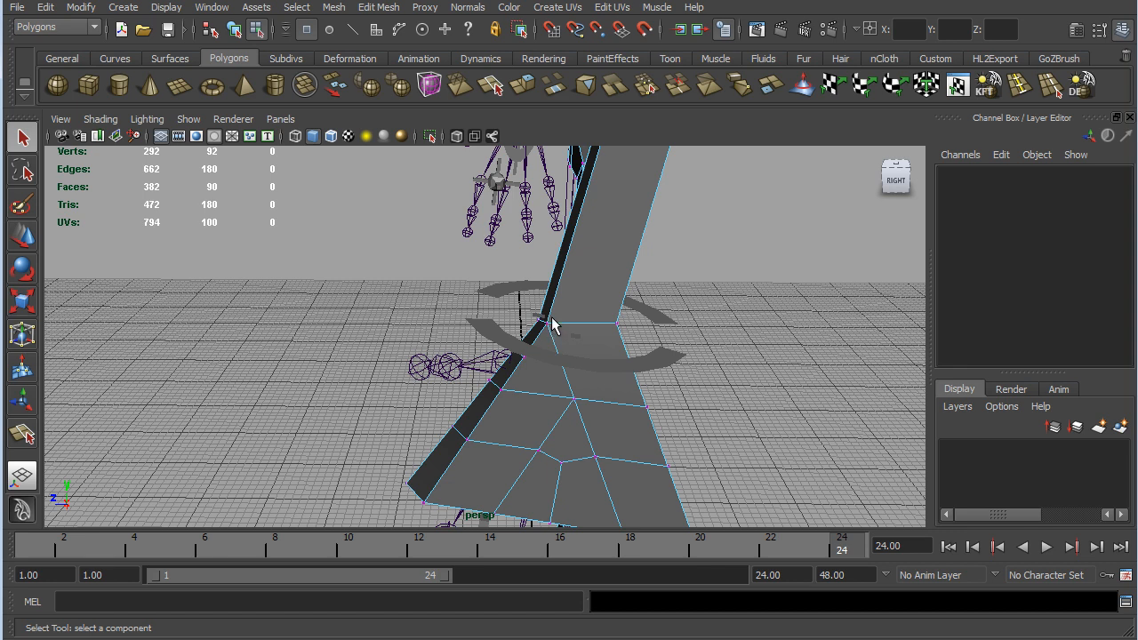
{"action": "left_click_drag", "start_coordinate": [798, 373], "coordinate": [749, 356], "text": "alt"}
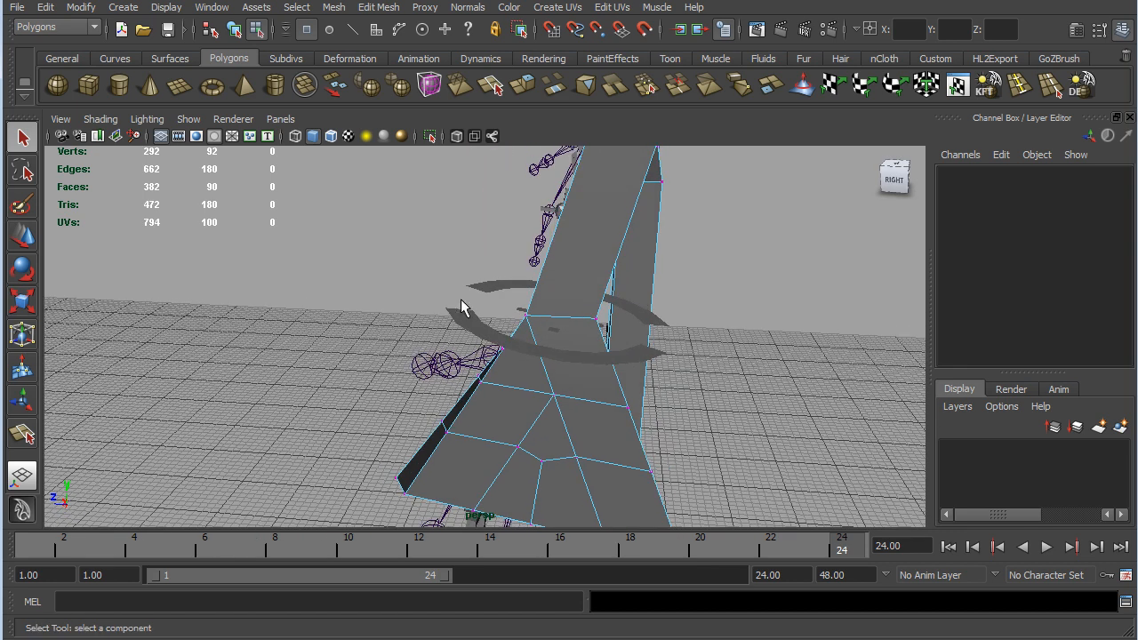
{"action": "left_click_drag", "start_coordinate": [529, 294], "coordinate": [537, 324]}
{"action": "key", "text": "w"}
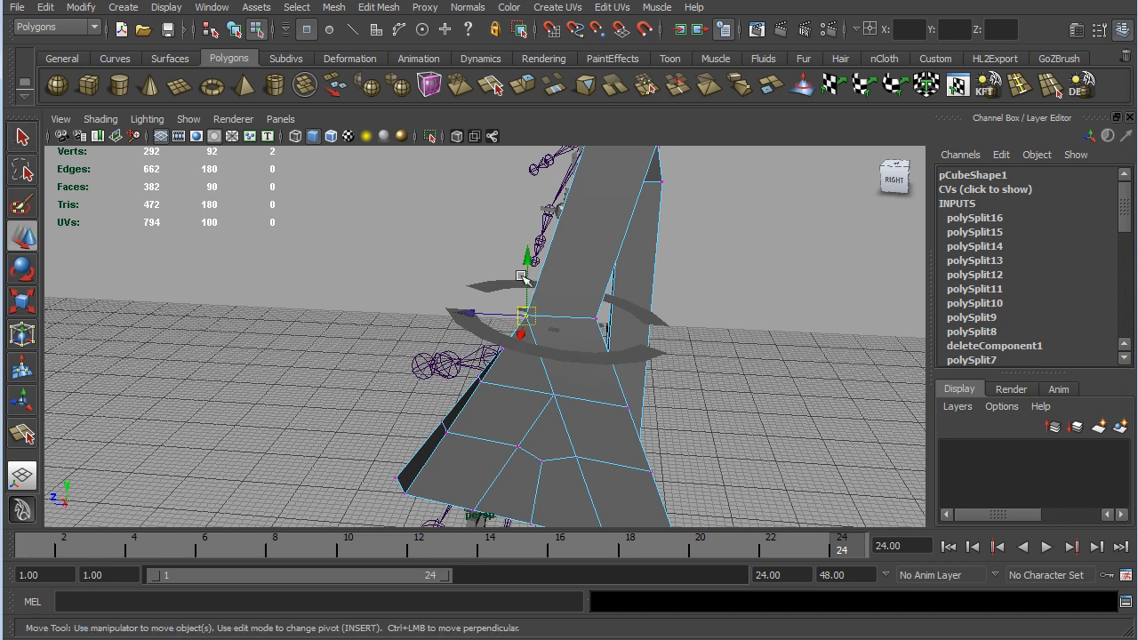
{"action": "left_click_drag", "start_coordinate": [530, 282], "coordinate": [540, 259]}
{"action": "left_click_drag", "start_coordinate": [586, 301], "coordinate": [613, 328]}
{"action": "left_click_drag", "start_coordinate": [596, 265], "coordinate": [613, 250]}
{"action": "left_click_drag", "start_coordinate": [544, 295], "coordinate": [556, 300]}
- Move the thumb-side split's vertices up towards the wrist and adjust the height of the vertex pair below them
{"action": "left_click_drag", "start_coordinate": [679, 356], "coordinate": [736, 353], "text": "alt"}
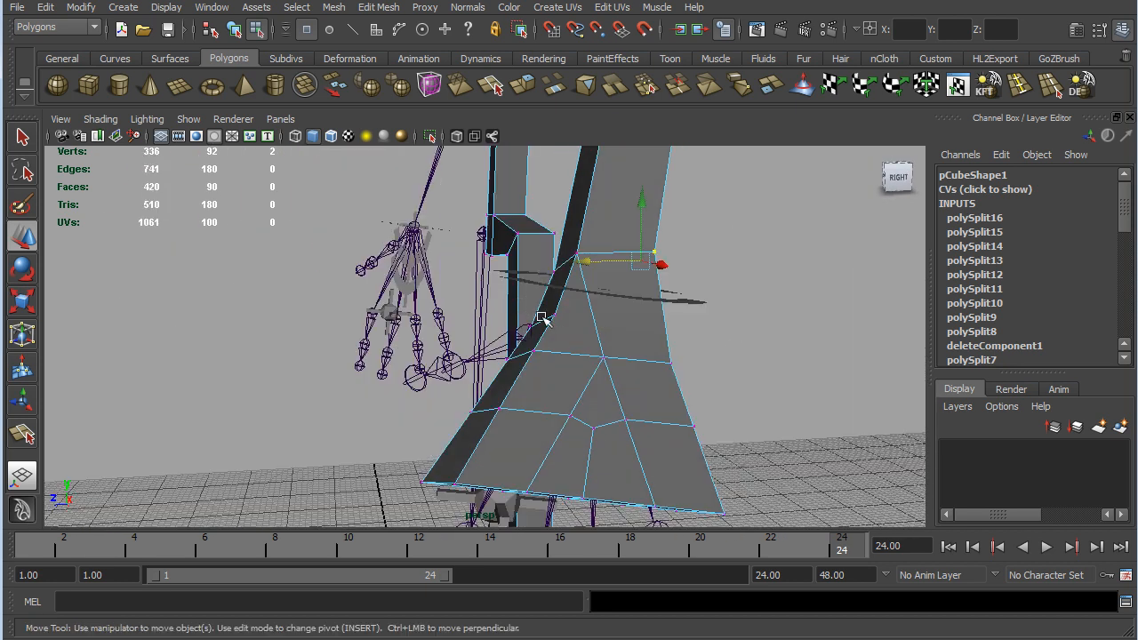
{"action": "left_click_drag", "start_coordinate": [871, 307], "coordinate": [616, 334], "text": "alt"}
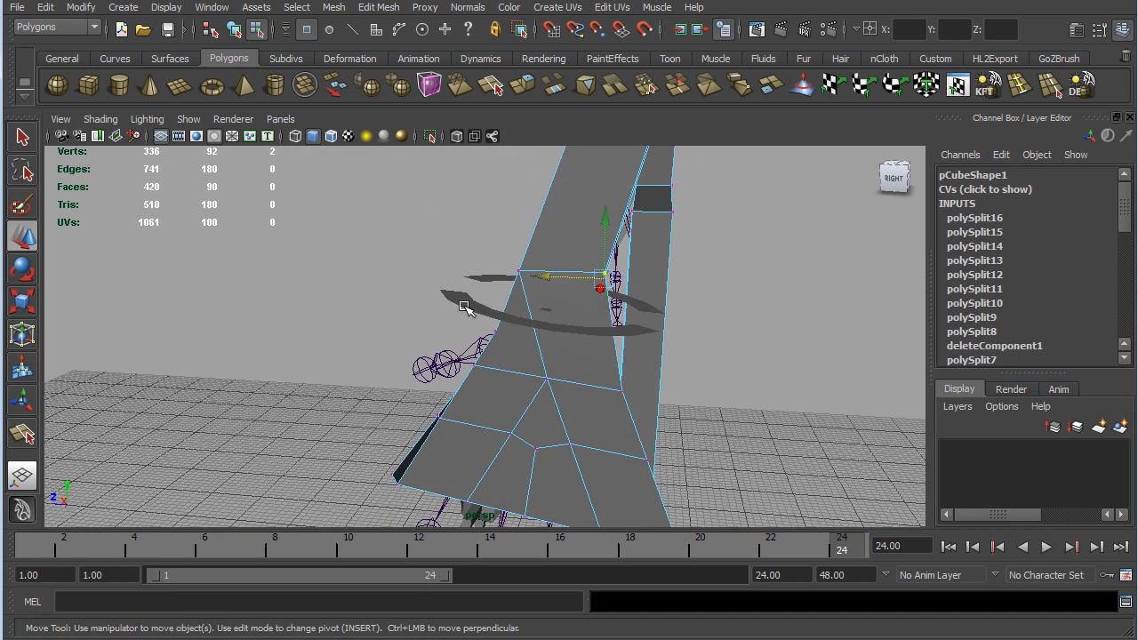
{"action": "left_click", "coordinate": [504, 330]}
{"action": "left_click_drag", "start_coordinate": [499, 301], "coordinate": [499, 264]}
{"action": "mouse_move", "coordinate": [741, 383]}
{"action": "left_mouse_down", "text": "alt"}
{"action": "mouse_move", "coordinate": [790, 381]}
{"action": "mouse_move", "coordinate": [759, 394]}
{"action": "left_mouse_up", "text": "alt"}
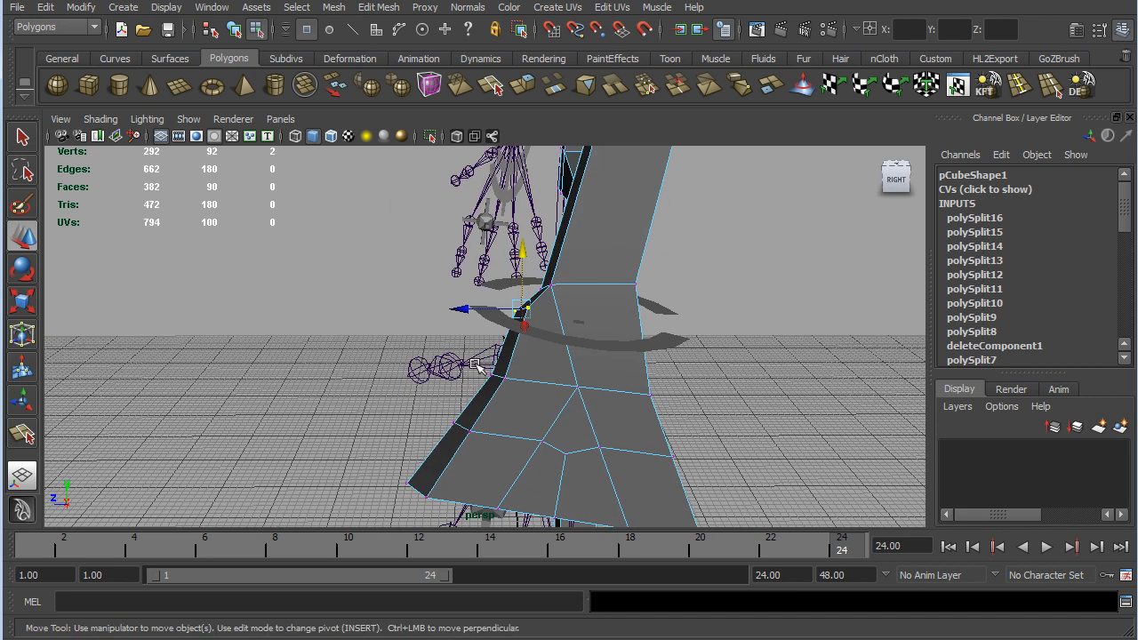
{"action": "left_click", "coordinate": [521, 391]}
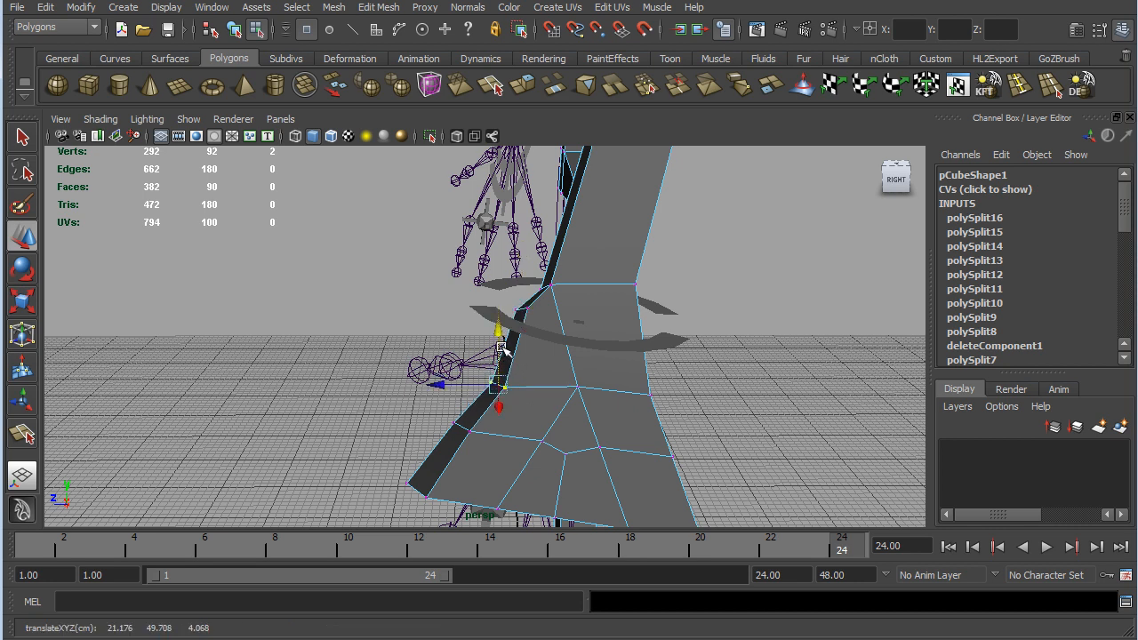
- Select the little finger's base face on the bottom of the hand and lower it to that finger's knuckle joint with point snapping
{"action": "left_click_drag", "start_coordinate": [708, 449], "coordinate": [800, 365], "text": "alt"}
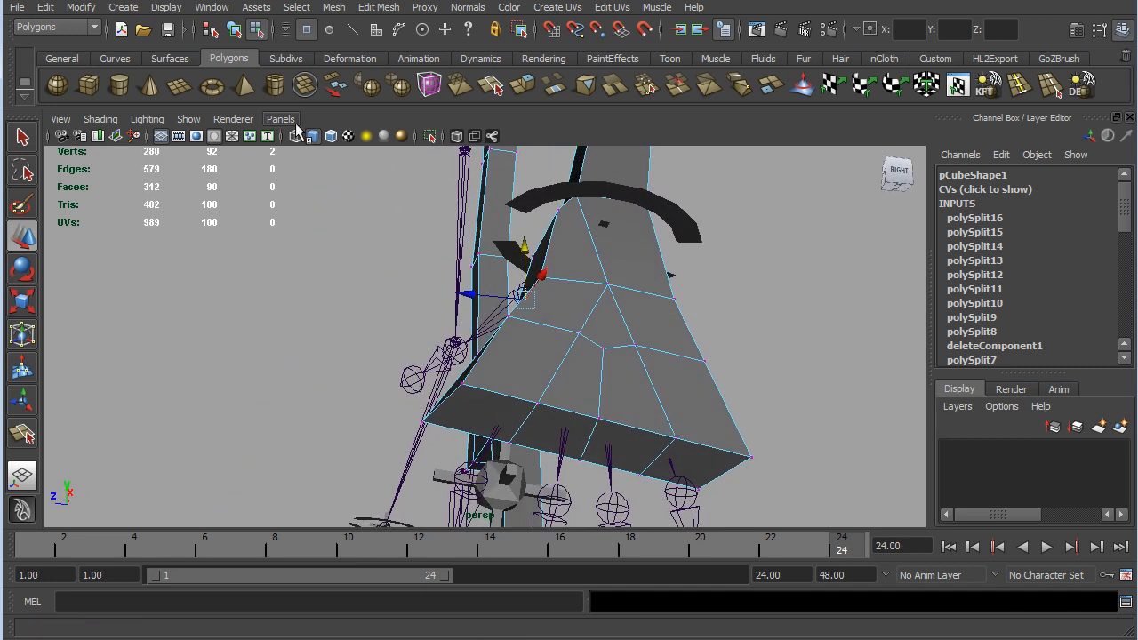
{"action": "left_click", "coordinate": [374, 29]}
{"action": "left_click", "coordinate": [693, 461]}
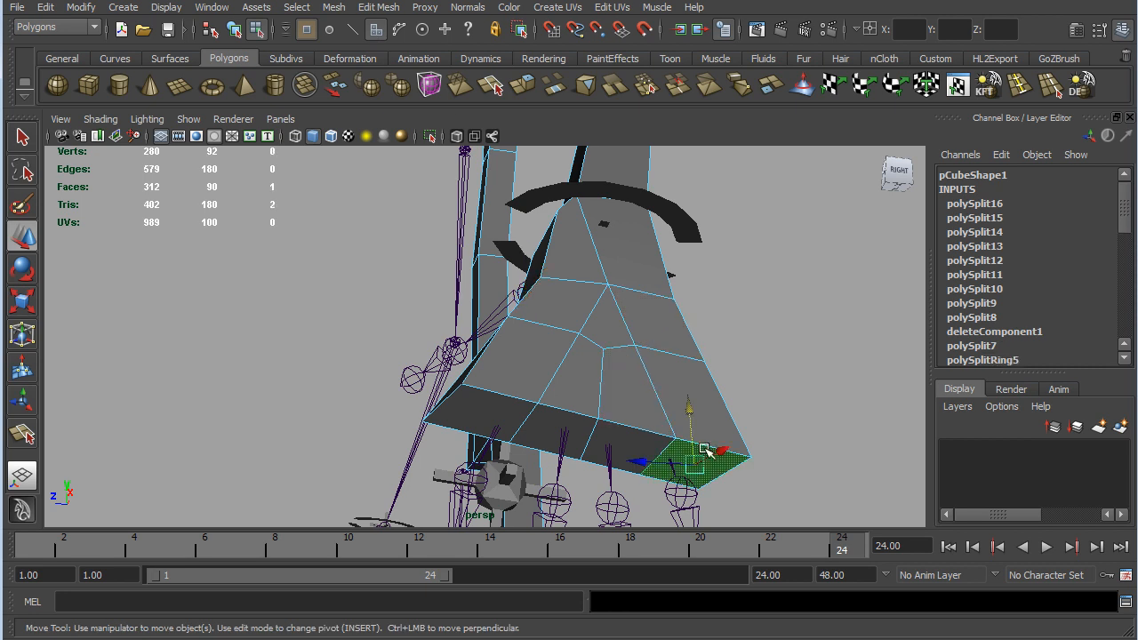
{"action": "middle_click_drag", "start_coordinate": [877, 437], "coordinate": [811, 308], "text": "alt"}
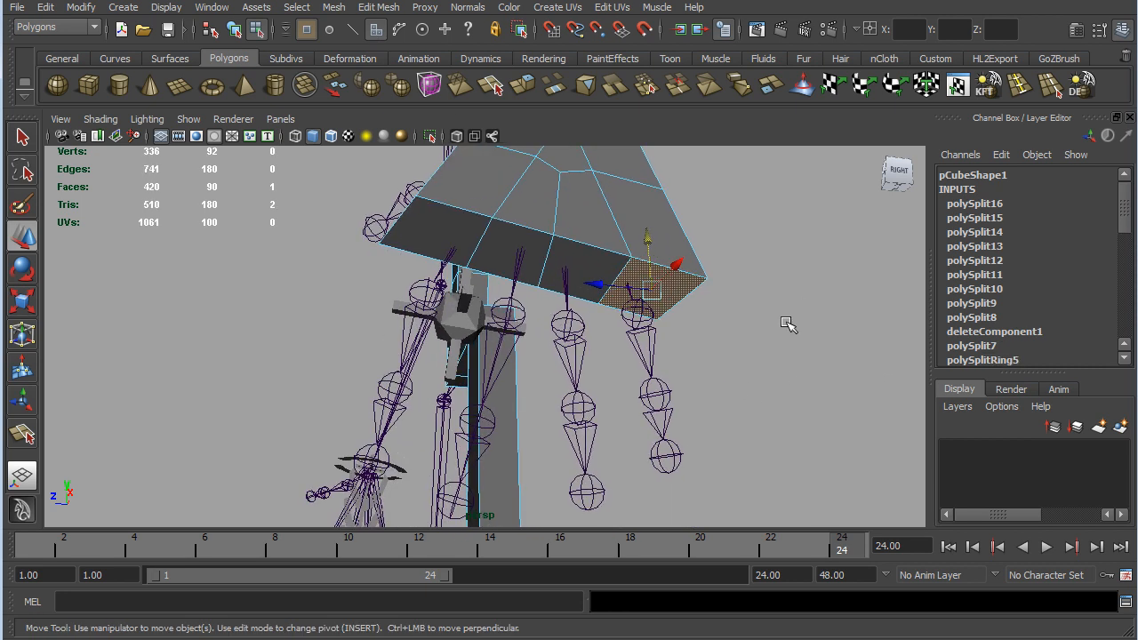
{"action": "key", "text": "v"}
{"action": "middle_click_drag", "start_coordinate": [657, 325], "coordinate": [638, 320]}
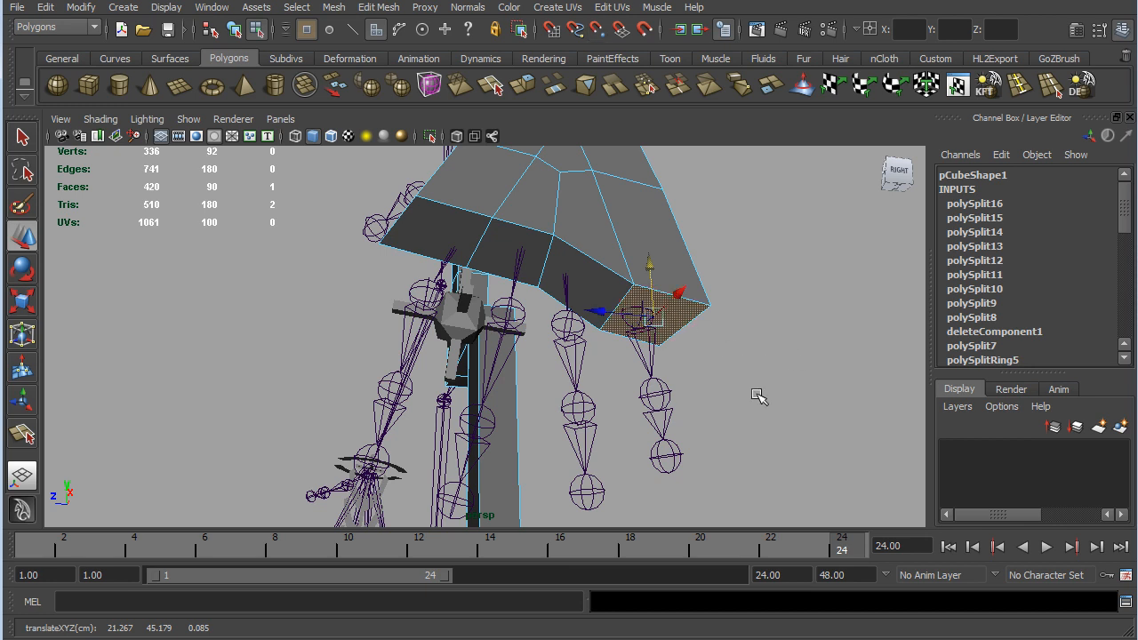
- Try to point-snap the little finger's and ring finger's base faces to their knuckle joints, and undo the face moves
{"action": "left_click_drag", "start_coordinate": [761, 391], "coordinate": [679, 408], "text": "alt"}
{"action": "scroll", "coordinate": [673, 392], "scroll_direction": "up", "scroll_amount": 4}
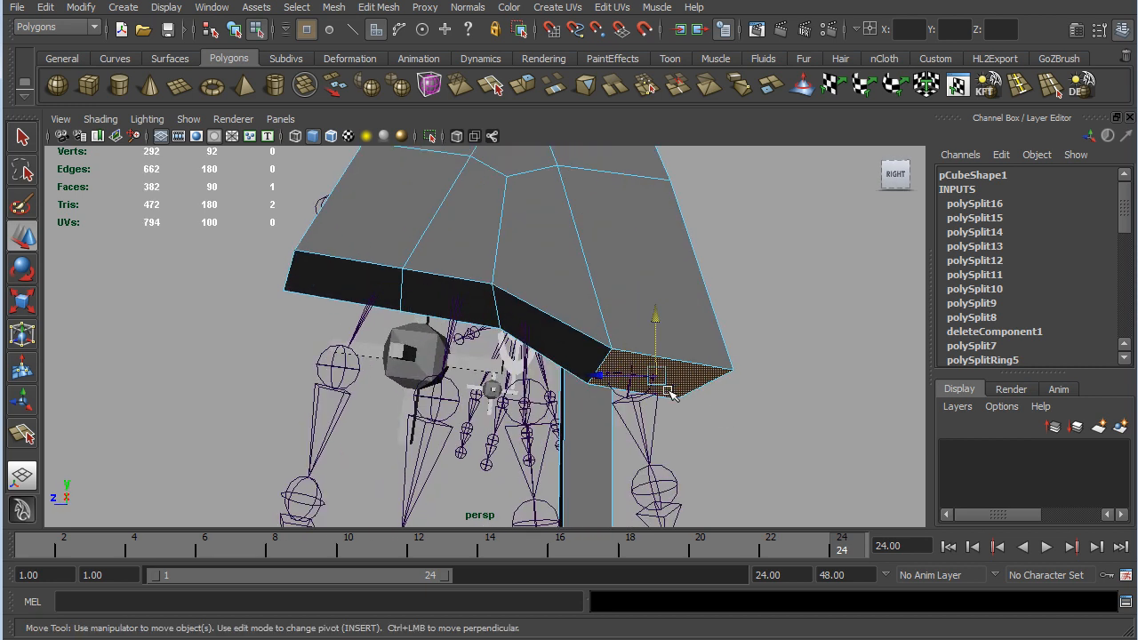
{"action": "left_click_drag", "start_coordinate": [825, 443], "coordinate": [792, 445], "text": "alt"}
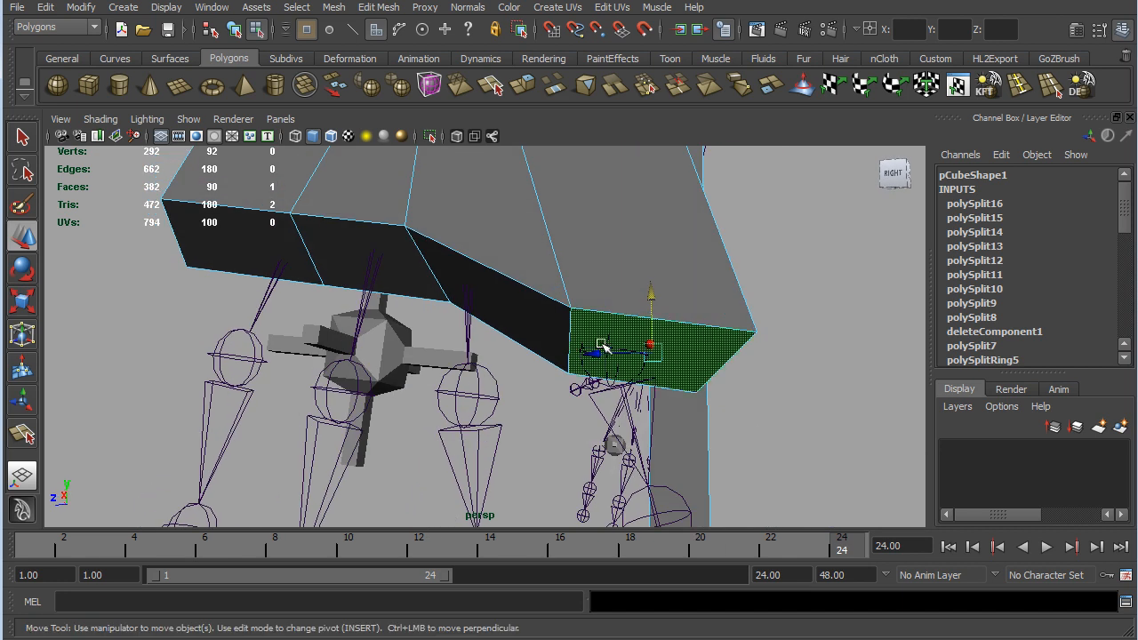
{"action": "key", "text": "v"}
{"action": "mouse_move", "coordinate": [612, 345]}
{"action": "middle_mouse_down"}
{"action": "mouse_move", "coordinate": [552, 246]}
{"action": "mouse_move", "coordinate": [578, 338]}
{"action": "mouse_move", "coordinate": [603, 356]}
{"action": "middle_mouse_up"}
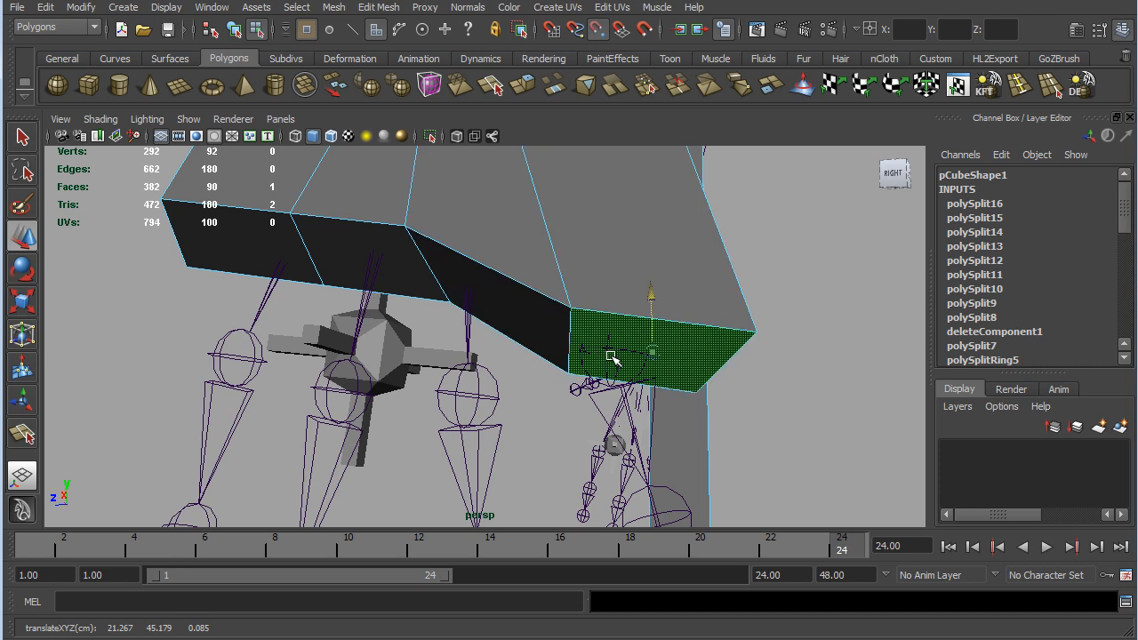
{"action": "left_click", "coordinate": [523, 300]}
{"action": "key", "text": "v"}
{"action": "middle_click_drag", "start_coordinate": [492, 305], "coordinate": [506, 350]}
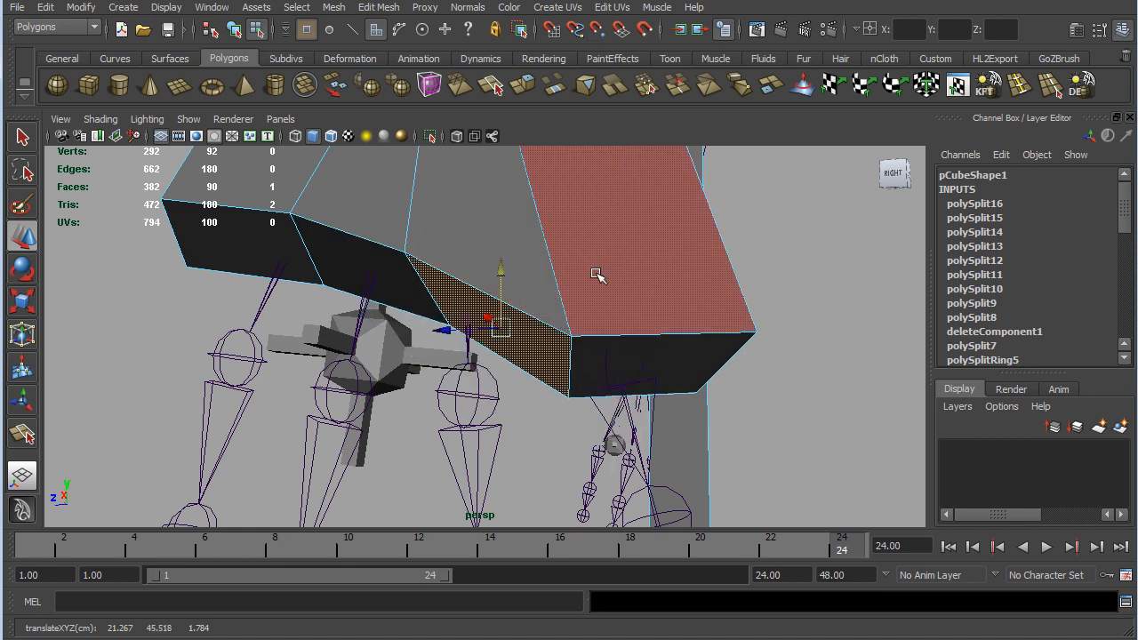
{"action": "key", "text": "z"}
{"action": "key", "text": "z"}
{"action": "key", "text": "z"}
{"action": "key", "text": "z"}
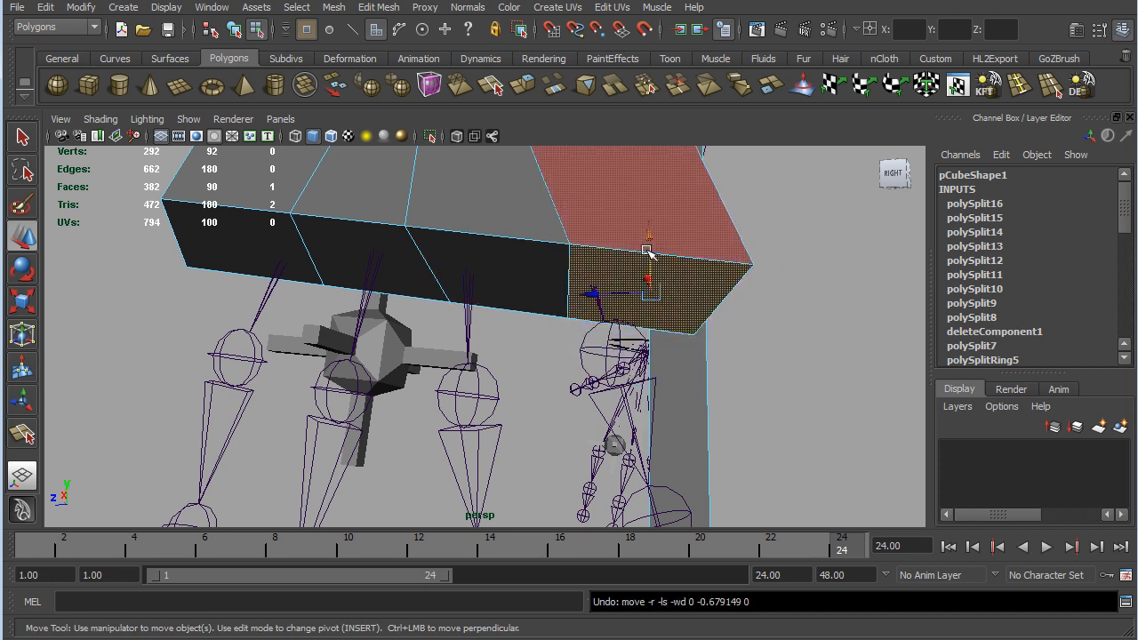
- Snap the little finger's and index finger's base faces on the bottom of the hand to their knuckle joints
{"action": "left_click", "coordinate": [655, 296]}
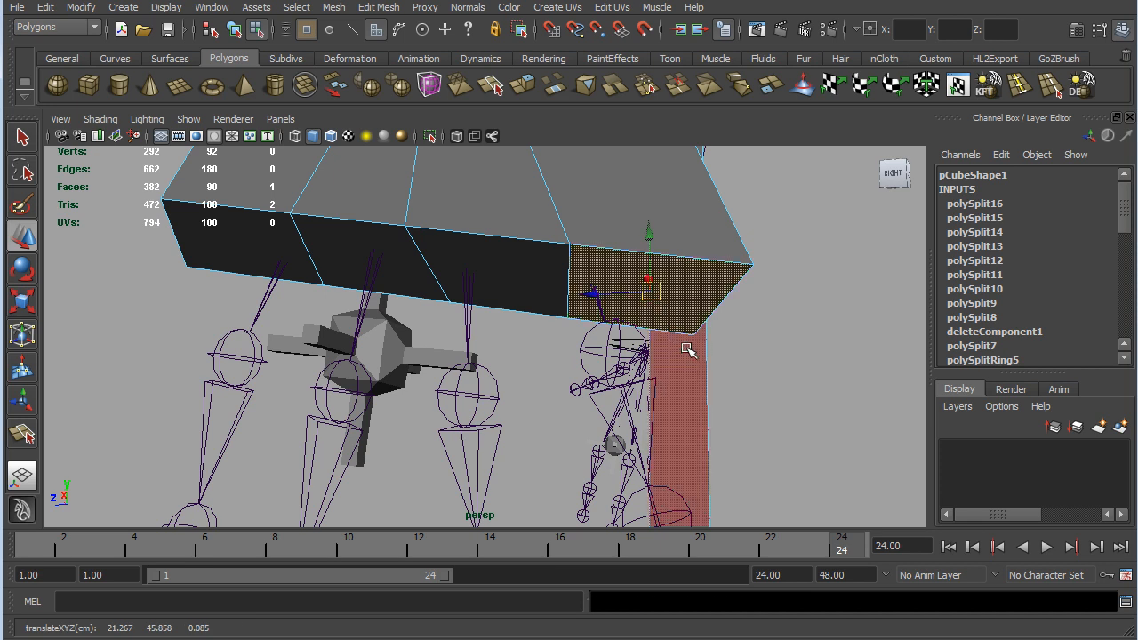
{"action": "key", "text": "v"}
{"action": "middle_click_drag", "start_coordinate": [621, 358], "coordinate": [617, 355]}
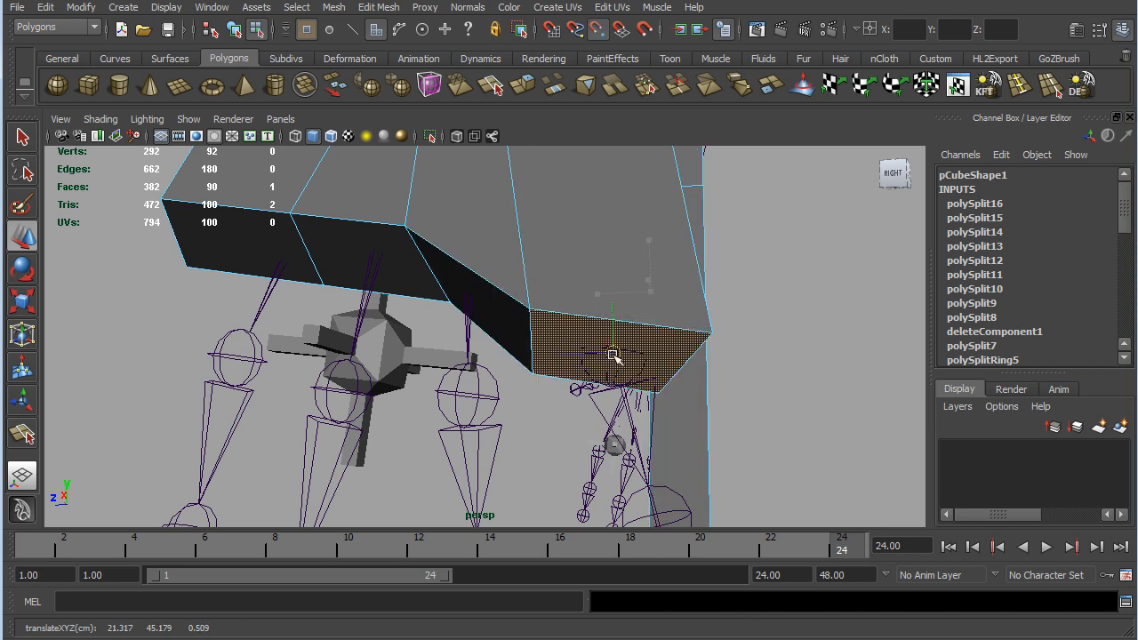
{"action": "left_click", "coordinate": [366, 260]}
{"action": "left_click", "coordinate": [242, 257]}
{"action": "key", "text": "v"}
{"action": "middle_click_drag", "start_coordinate": [240, 347], "coordinate": [237, 354]}
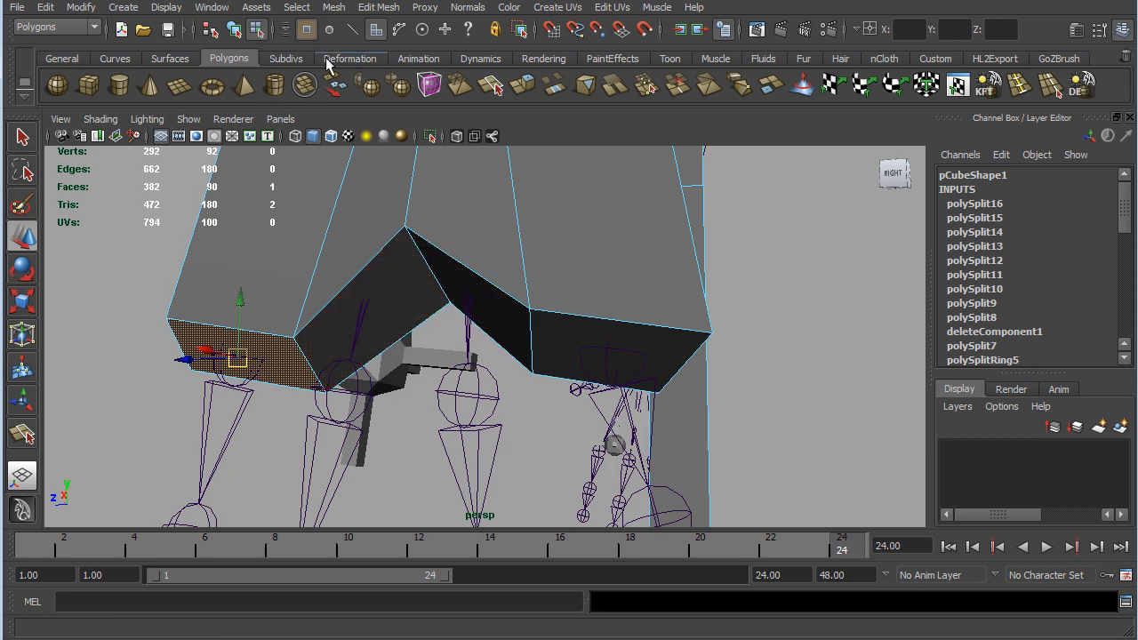
- Lower the edge between the ring and middle finger base faces on the bottom of the hand
{"action": "left_click", "coordinate": [354, 30]}
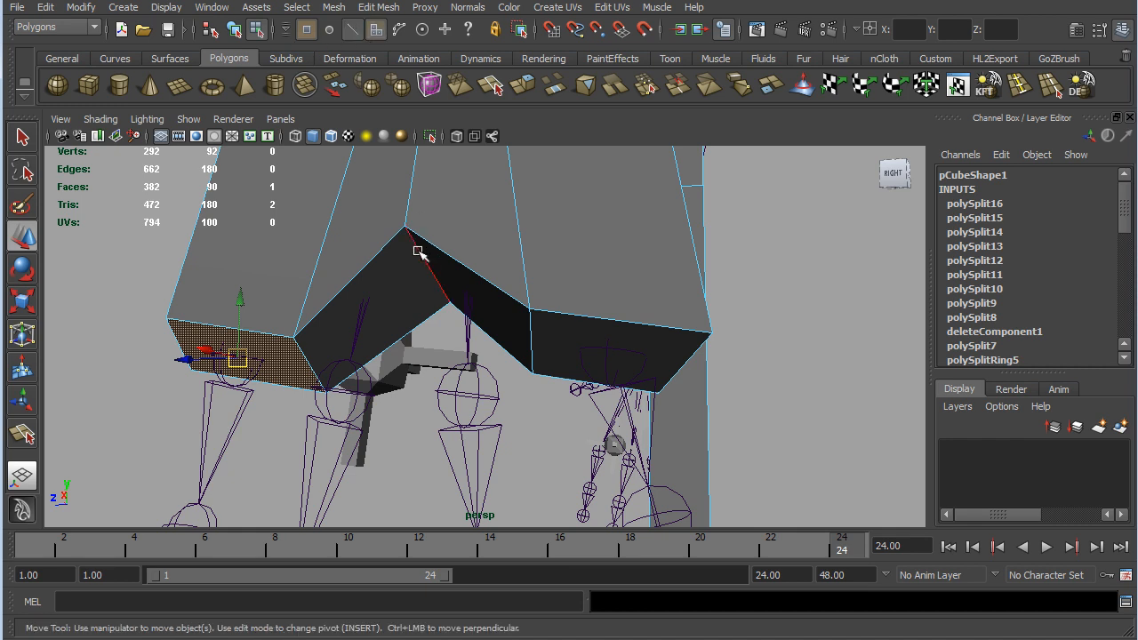
{"action": "left_click", "coordinate": [418, 253]}
{"action": "left_click_drag", "start_coordinate": [435, 206], "coordinate": [430, 315]}
{"action": "left_click_drag", "start_coordinate": [804, 403], "coordinate": [583, 384], "text": "alt"}
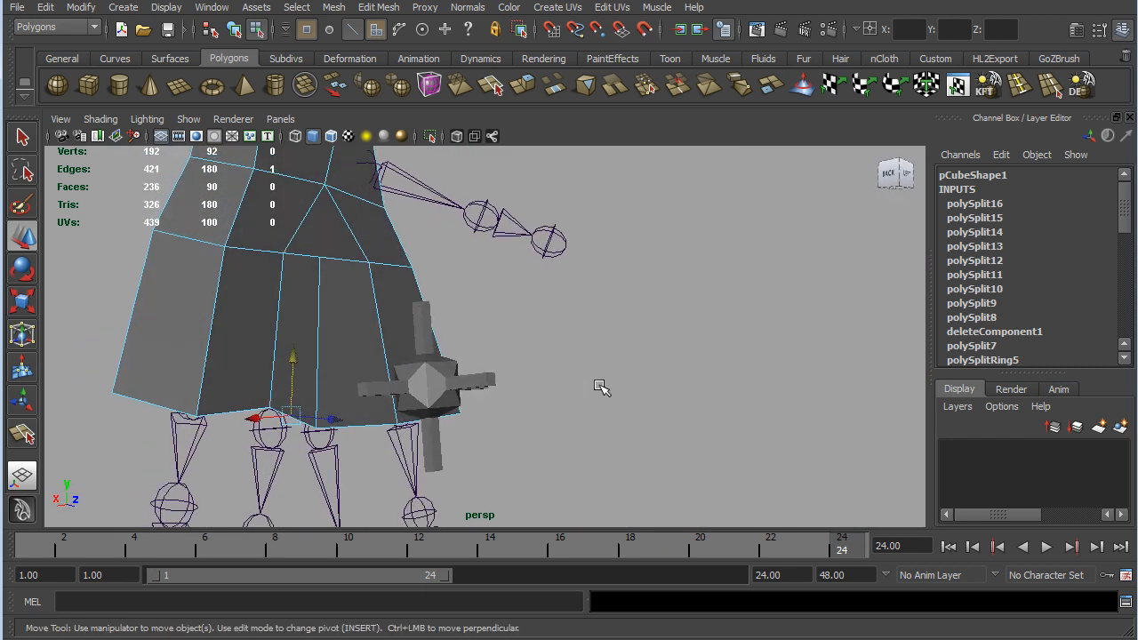
{"action": "left_click_drag", "start_coordinate": [662, 290], "coordinate": [744, 356], "text": "alt"}
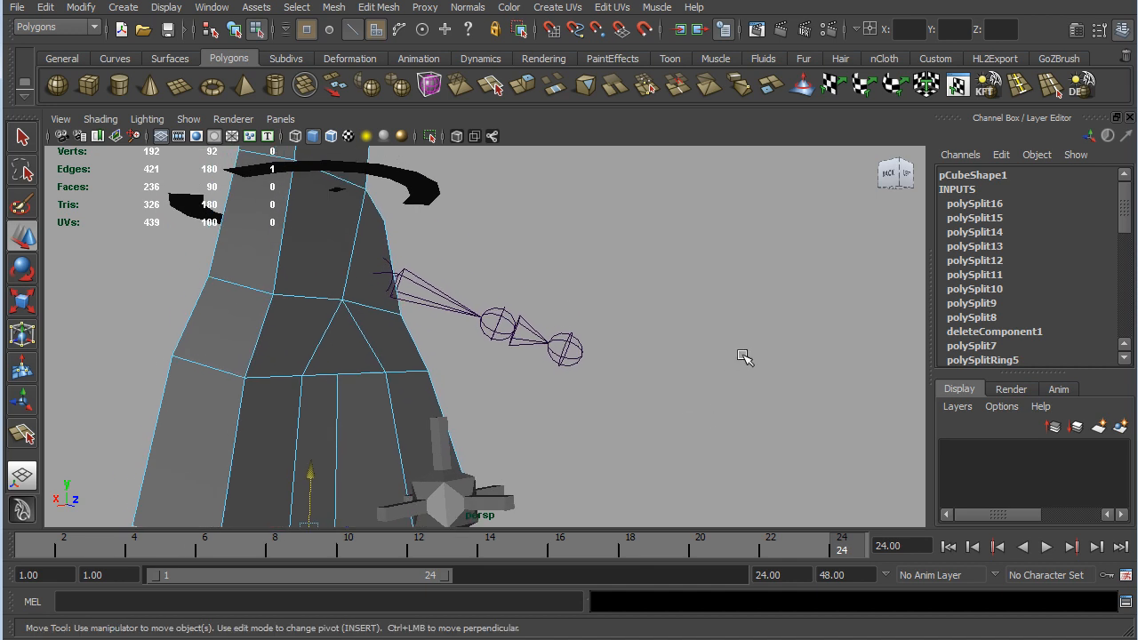
{"action": "left_click", "coordinate": [699, 371]}
- Select the narrow thumb-side face by the wrist and move it to the thumb's base joint with point snapping
{"action": "left_click_drag", "start_coordinate": [673, 261], "coordinate": [441, 344], "text": "alt"}
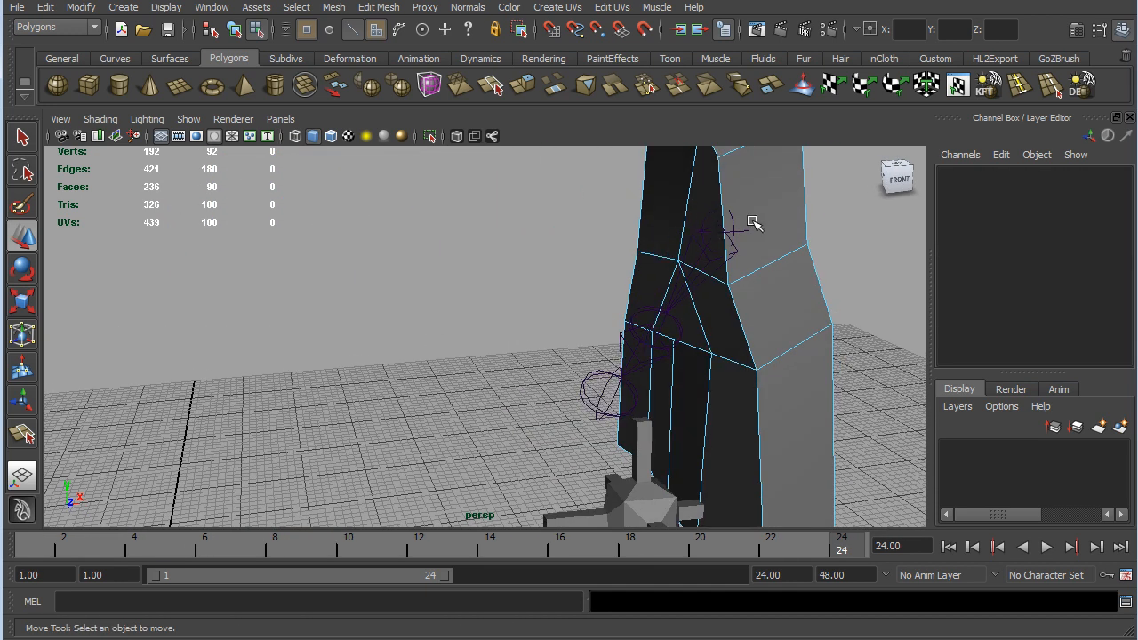
{"action": "left_click", "coordinate": [751, 224]}
{"action": "left_click_drag", "start_coordinate": [867, 242], "coordinate": [587, 364], "text": "alt"}
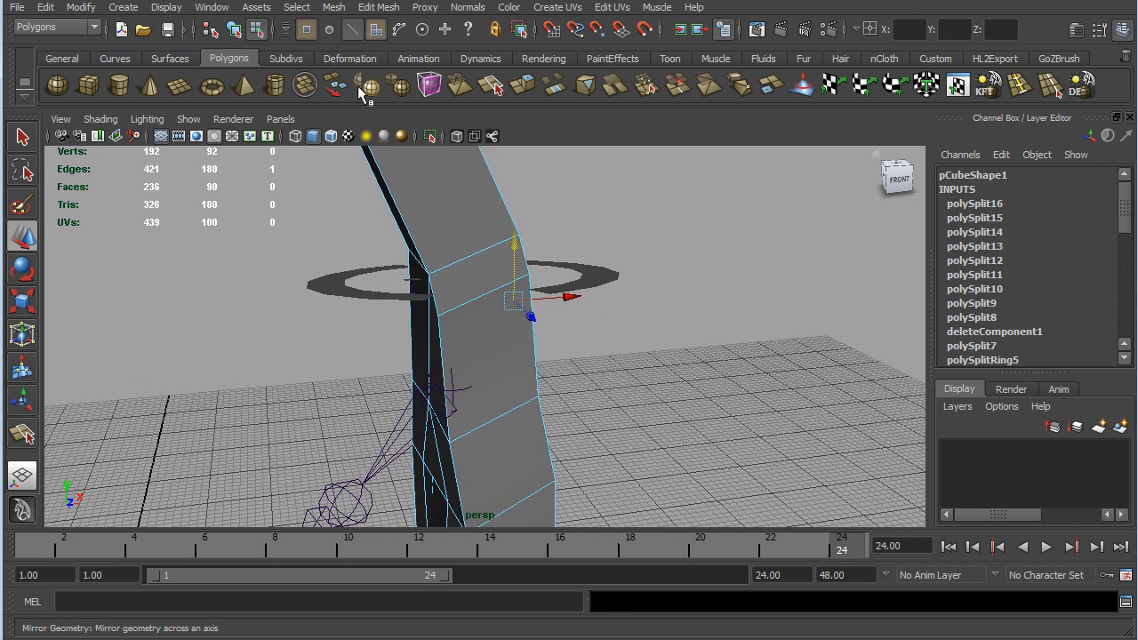
{"action": "left_click", "coordinate": [486, 358]}
{"action": "left_click_drag", "start_coordinate": [550, 354], "coordinate": [452, 392]}
{"action": "key", "text": "v"}
{"action": "left_click_drag", "start_coordinate": [658, 374], "coordinate": [578, 293], "text": "alt"}
{"action": "left_click", "coordinate": [375, 34]}
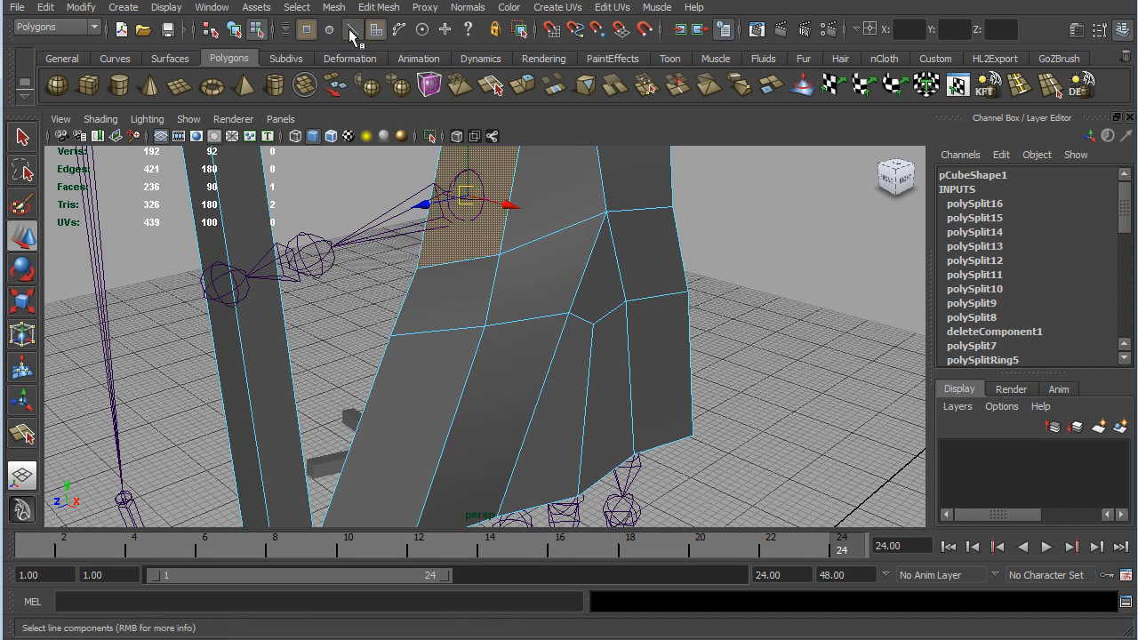
- Lower the narrow thumb-side edge between the thumb base and the index finger, and shift it outwards
{"action": "left_click", "coordinate": [353, 32]}
{"action": "left_click", "coordinate": [450, 329]}
{"action": "left_click_drag", "start_coordinate": [437, 282], "coordinate": [430, 395]}
{"action": "left_click_drag", "start_coordinate": [747, 396], "coordinate": [553, 389], "text": "alt"}
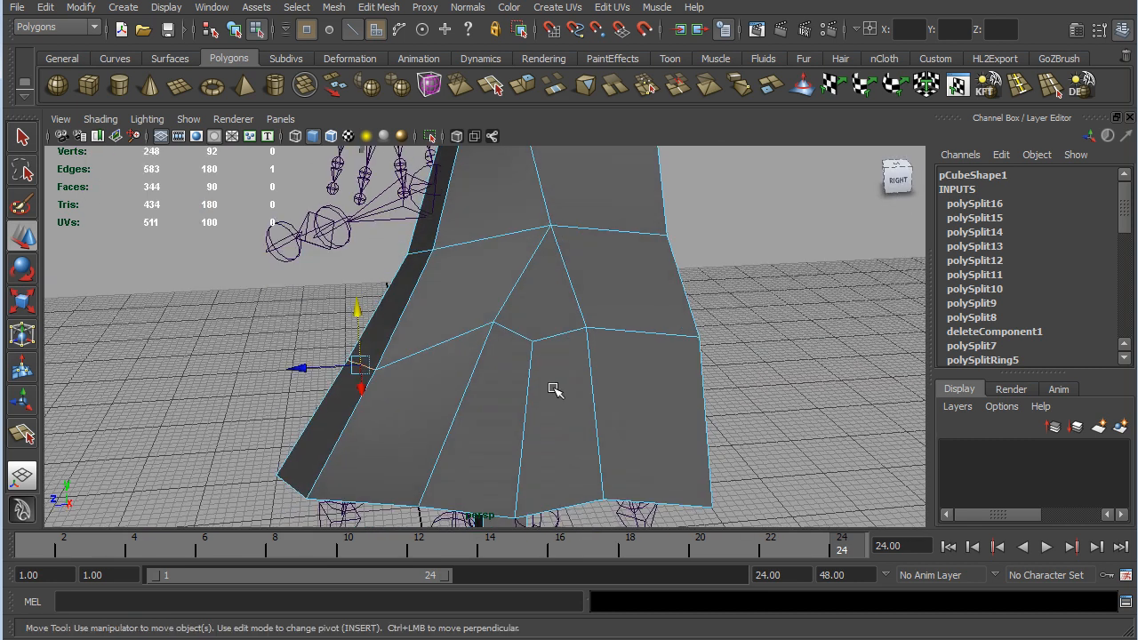
{"action": "left_click_drag", "start_coordinate": [322, 369], "coordinate": [286, 377]}
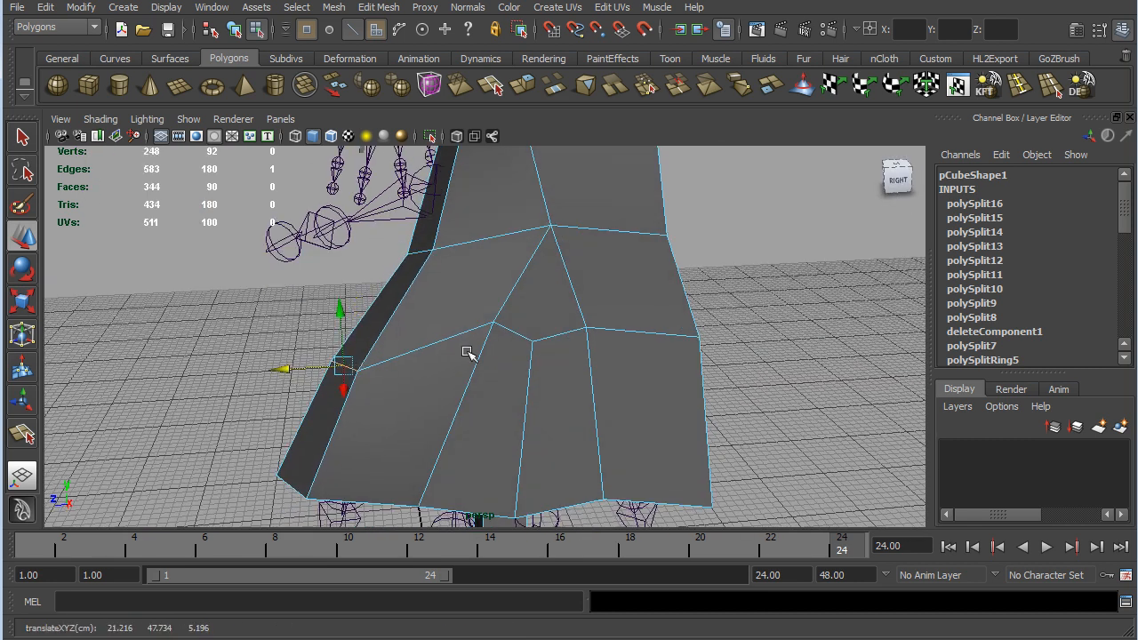
- Lower the two middle edges of the cross loop on the outer side of the hand and spread their end vertices apart
{"action": "left_click", "coordinate": [521, 334]}
{"action": "left_click", "coordinate": [559, 335], "text": "shift"}
{"action": "left_click_drag", "start_coordinate": [541, 276], "coordinate": [536, 331]}
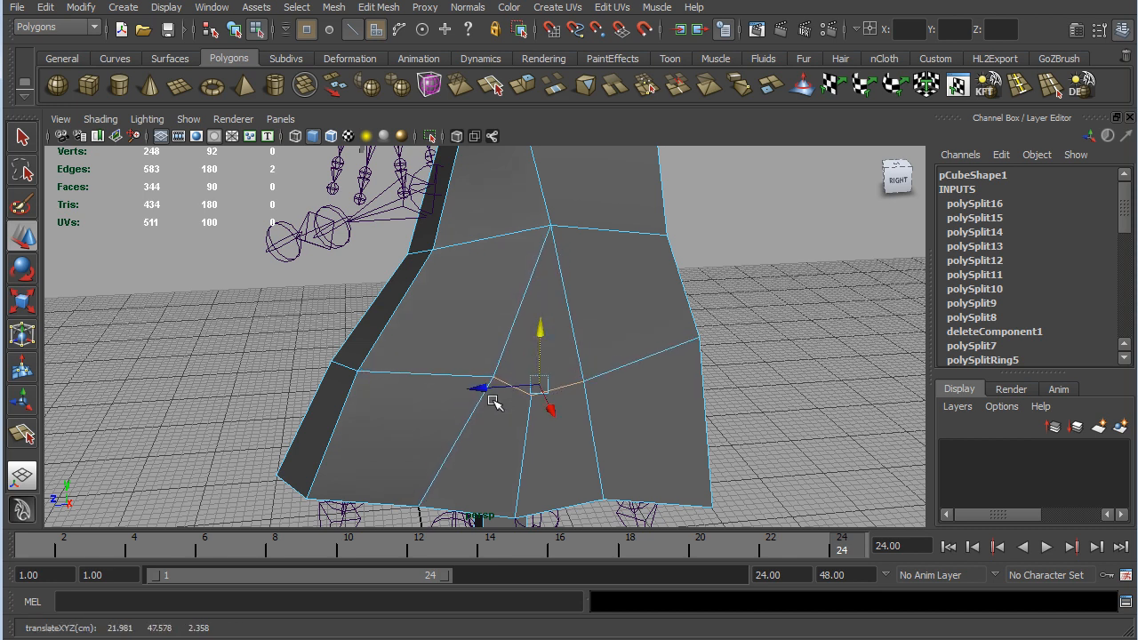
{"action": "left_click", "coordinate": [352, 29]}
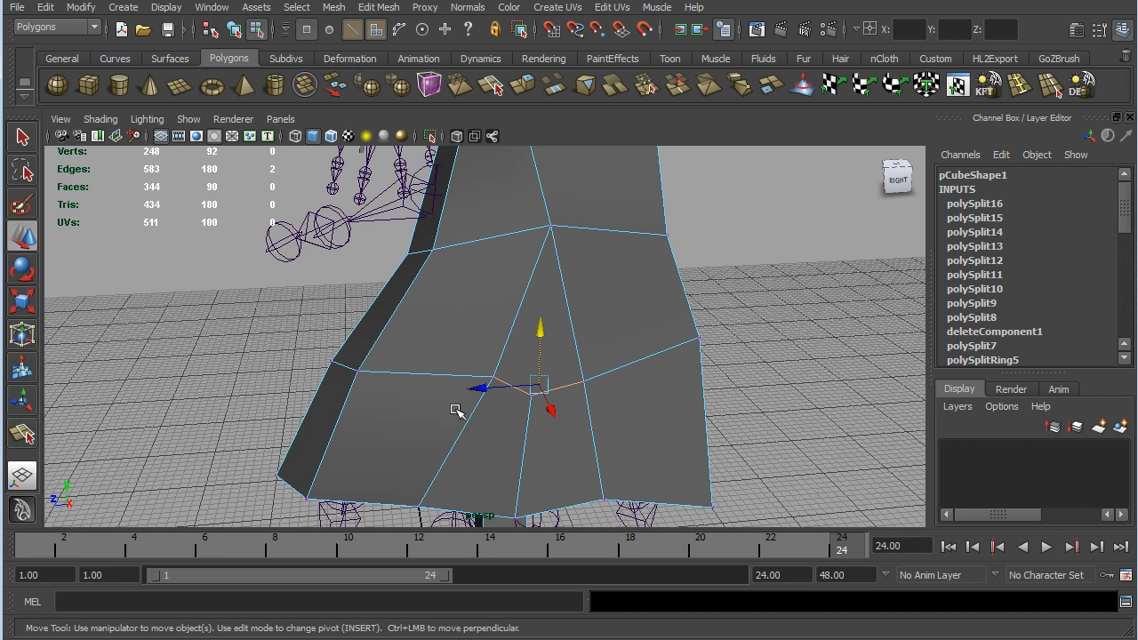
{"action": "left_click", "coordinate": [493, 378]}
{"action": "left_click_drag", "start_coordinate": [458, 381], "coordinate": [418, 384]}
{"action": "left_click", "coordinate": [583, 380]}
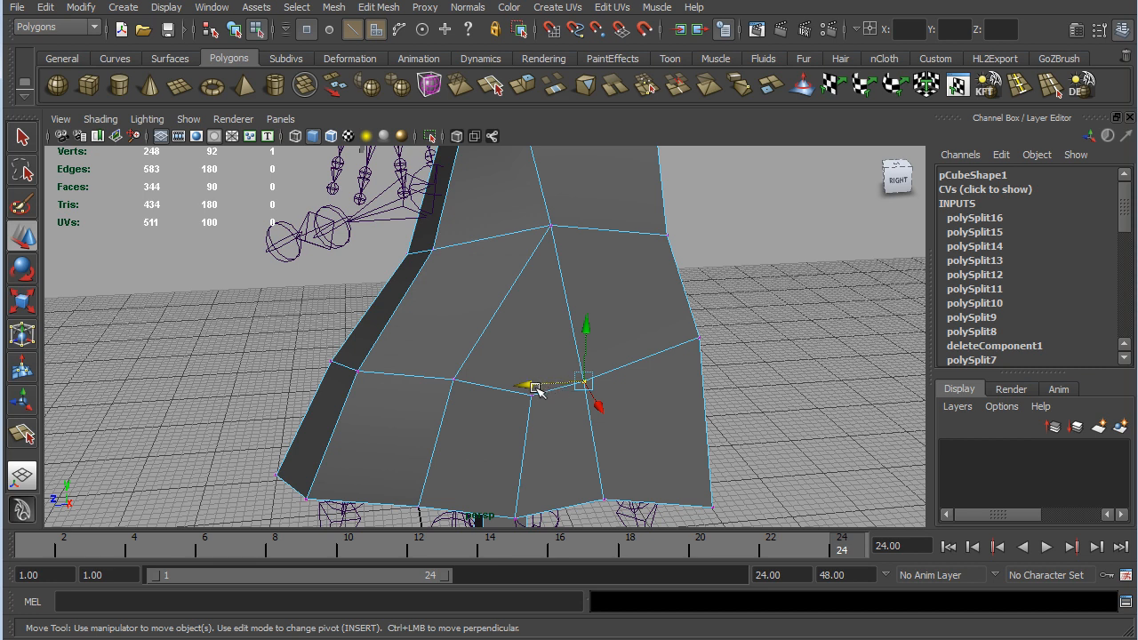
{"action": "mouse_move", "coordinate": [527, 386]}
{"action": "left_mouse_down"}
{"action": "mouse_move", "coordinate": [556, 383]}
{"action": "mouse_move", "coordinate": [544, 387]}
{"action": "left_mouse_up"}
- Lower the three middle vertices of the cross loop on the inner side of the hand
{"action": "left_click_drag", "start_coordinate": [828, 331], "coordinate": [471, 317], "text": "alt"}
{"action": "left_click", "coordinate": [453, 313]}
{"action": "left_click_drag", "start_coordinate": [452, 255], "coordinate": [455, 318]}
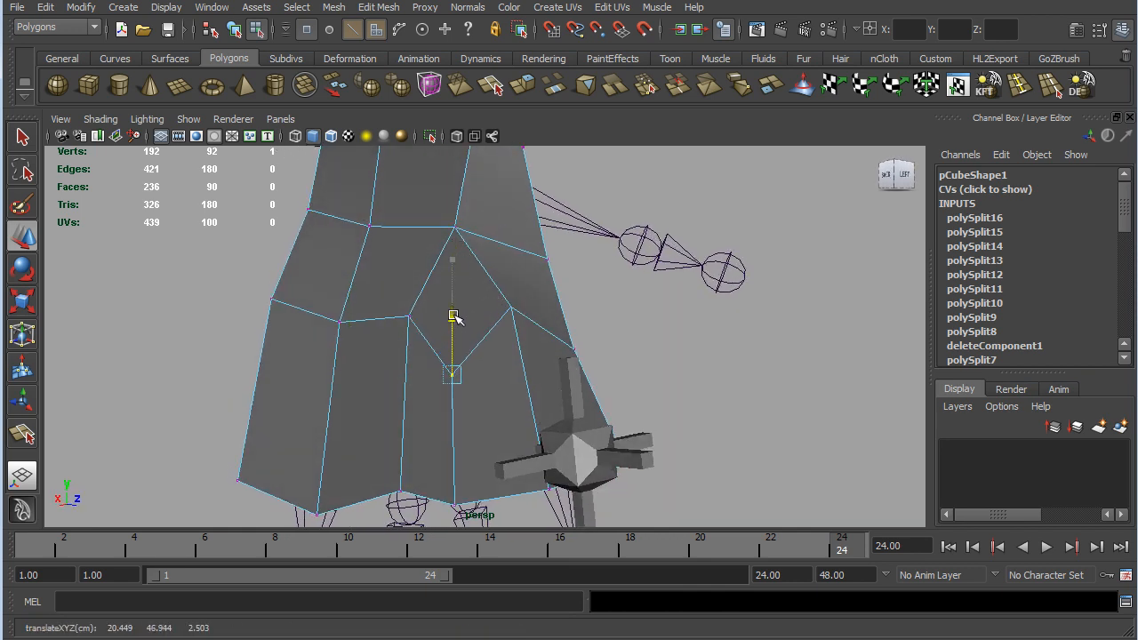
{"action": "left_click", "coordinate": [511, 306]}
{"action": "left_click_drag", "start_coordinate": [514, 256], "coordinate": [496, 297]}
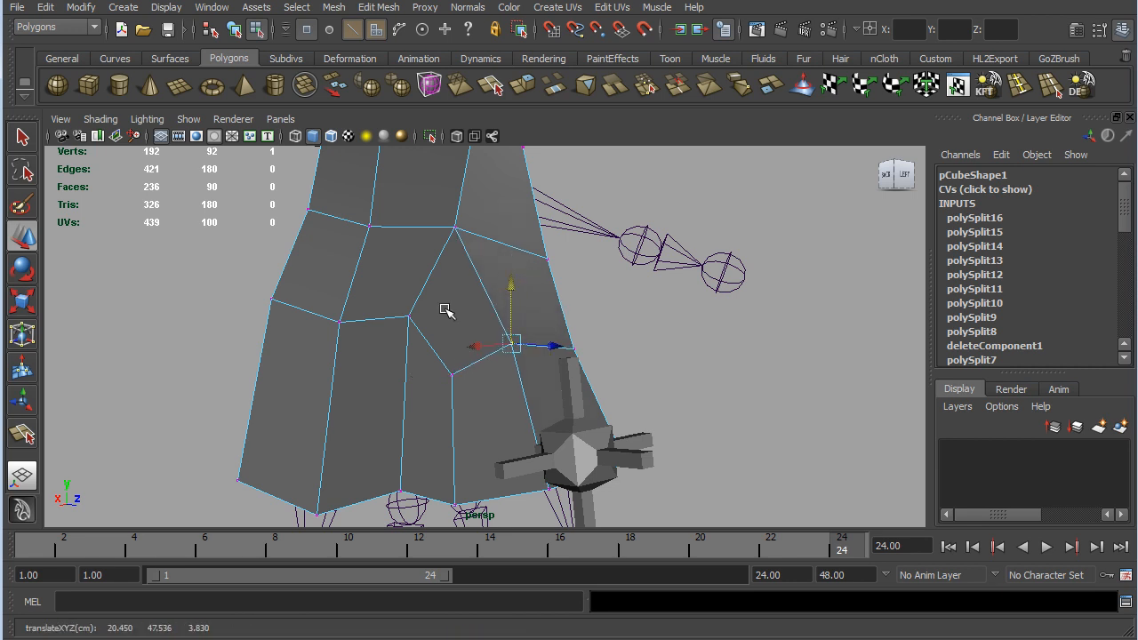
{"action": "left_click", "coordinate": [407, 317]}
{"action": "left_click_drag", "start_coordinate": [413, 260], "coordinate": [410, 286]}
- Lower the vertex pairs on both sides of the ring finger's base, and shift the middle-finger-side pair towards the thumb side
{"action": "left_click_drag", "start_coordinate": [662, 325], "coordinate": [602, 314], "text": "alt"}
{"action": "middle_click_drag", "start_coordinate": [678, 349], "coordinate": [704, 182], "text": "alt"}
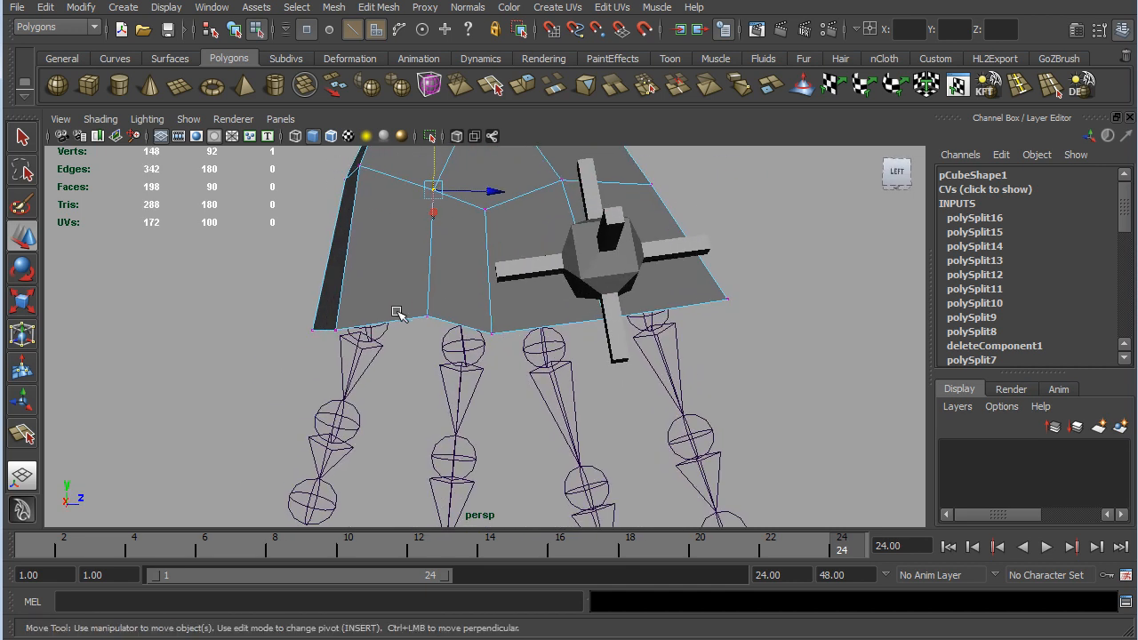
{"action": "left_click", "coordinate": [426, 315]}
{"action": "left_click_drag", "start_coordinate": [397, 296], "coordinate": [436, 335]}
{"action": "left_click", "coordinate": [429, 286]}
{"action": "left_click_drag", "start_coordinate": [420, 264], "coordinate": [516, 345]}
{"action": "left_click_drag", "start_coordinate": [494, 277], "coordinate": [497, 292]}
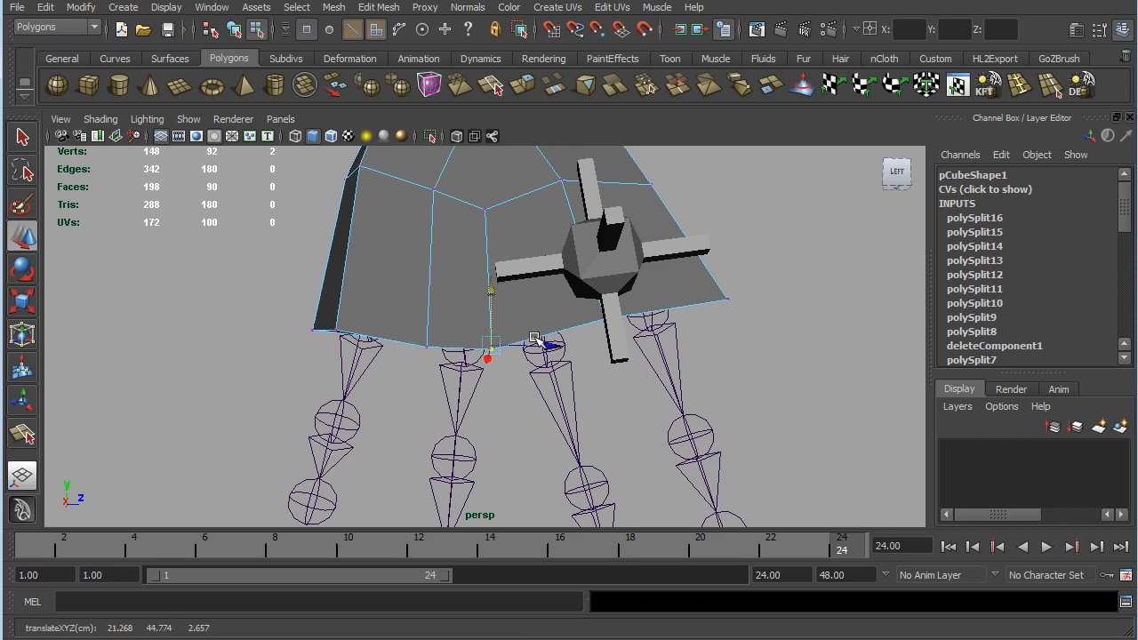
{"action": "left_click_drag", "start_coordinate": [548, 344], "coordinate": [560, 345]}
- Lower the vertex pair between the middle and index finger bases and shift it towards the index finger
{"action": "left_click_drag", "start_coordinate": [816, 331], "coordinate": [633, 316], "text": "alt"}
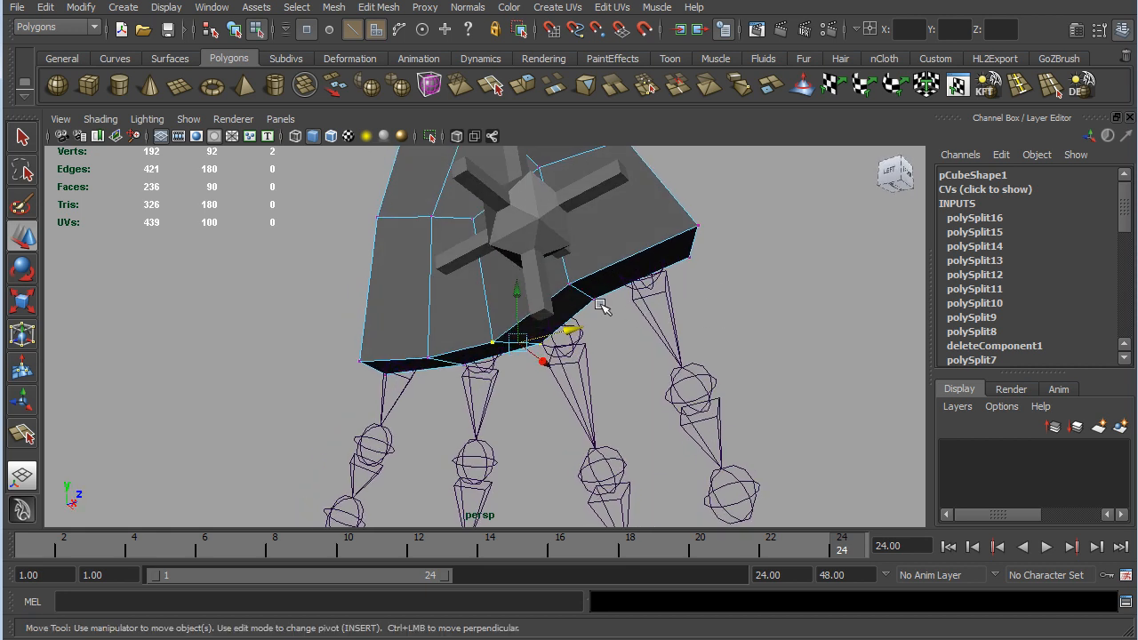
{"action": "left_click_drag", "start_coordinate": [560, 268], "coordinate": [605, 311]}
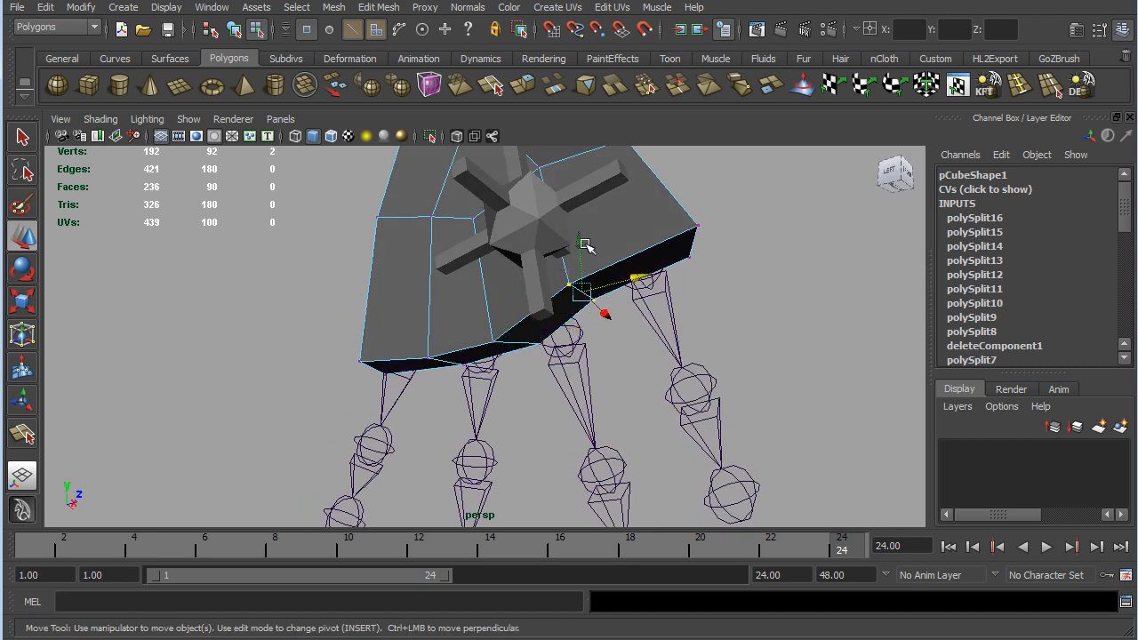
{"action": "left_click_drag", "start_coordinate": [584, 244], "coordinate": [589, 259]}
{"action": "left_click_drag", "start_coordinate": [633, 290], "coordinate": [648, 287]}
{"action": "left_click_drag", "start_coordinate": [762, 285], "coordinate": [534, 266], "text": "alt"}
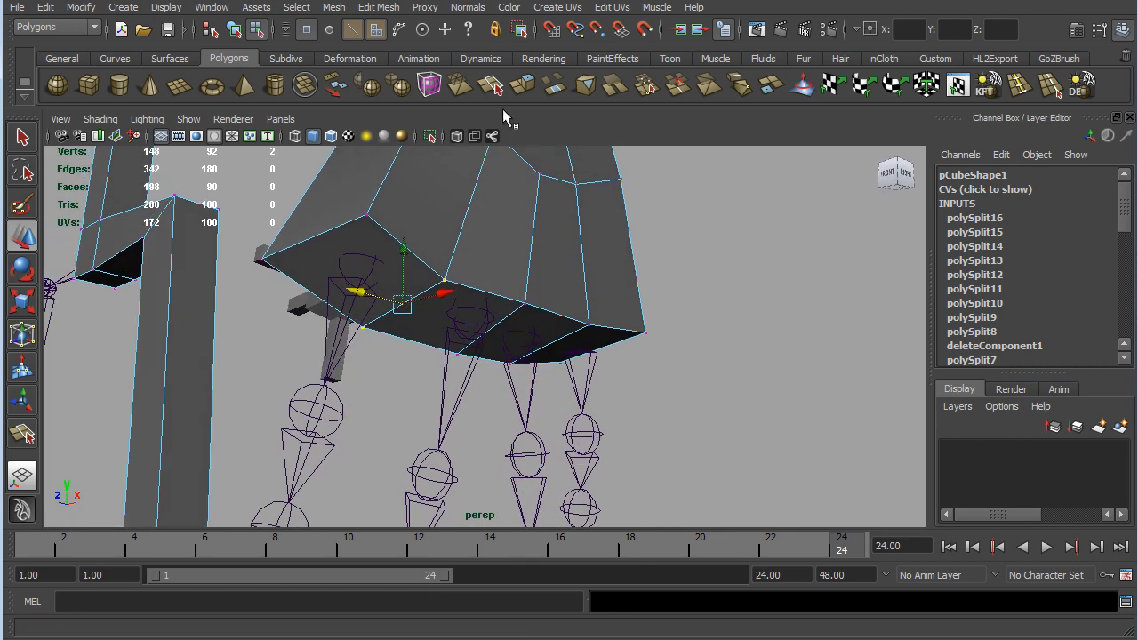
{"action": "left_click", "coordinate": [523, 85]}
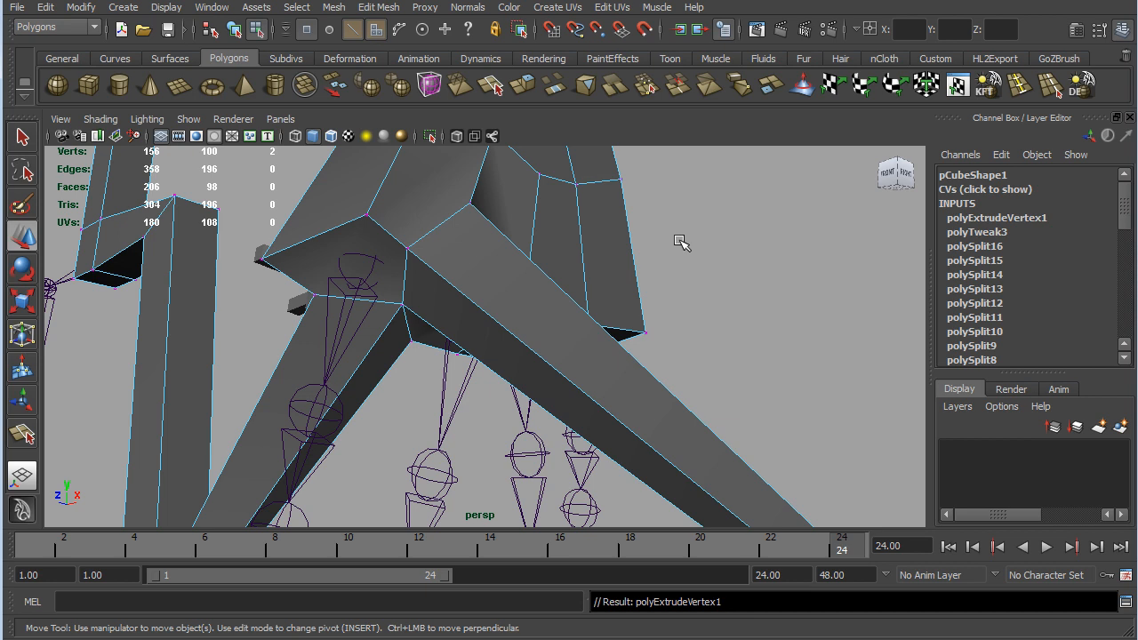
{"action": "key", "text": "ctrl+z"}
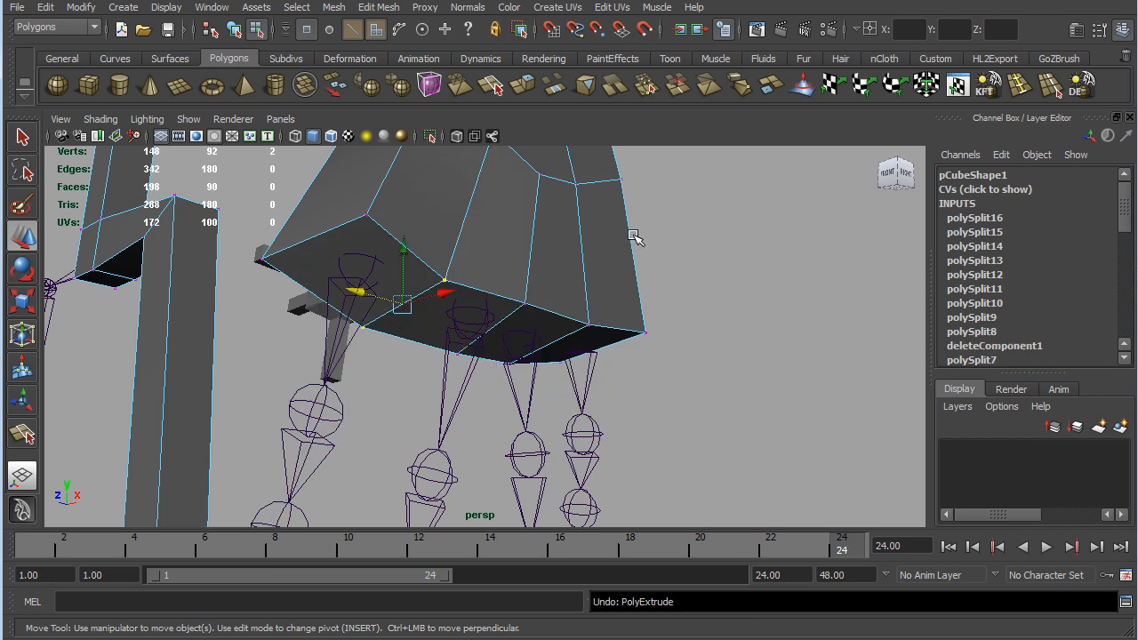
{"action": "left_click", "coordinate": [694, 254]}
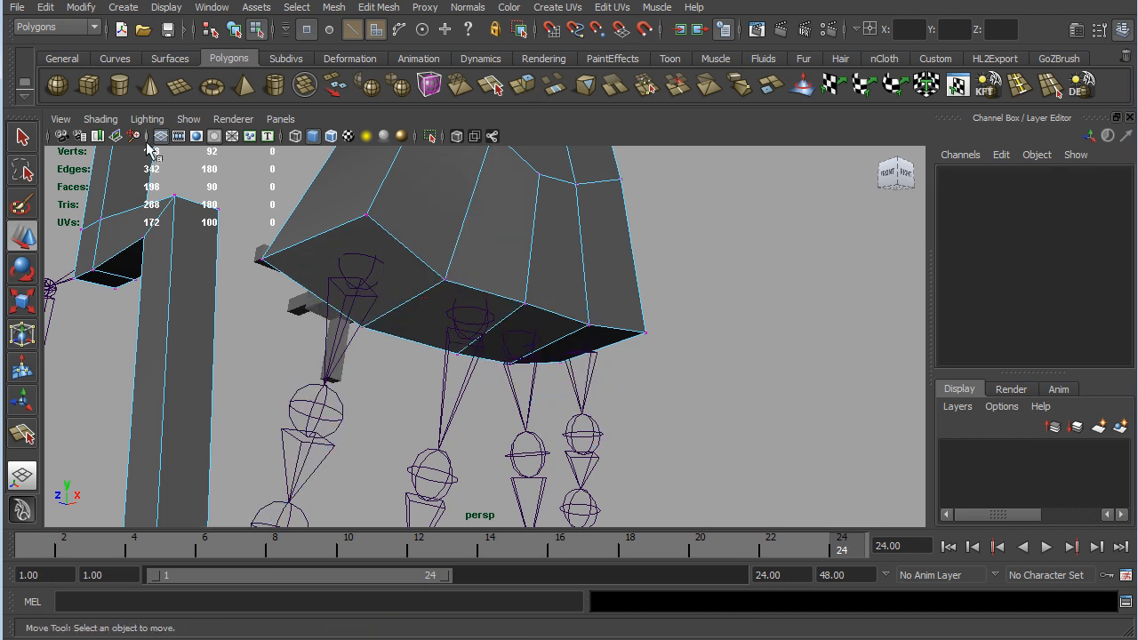
- Extrude the index finger's base face down to that finger's next joint with point snapping
{"action": "left_click", "coordinate": [22, 137]}
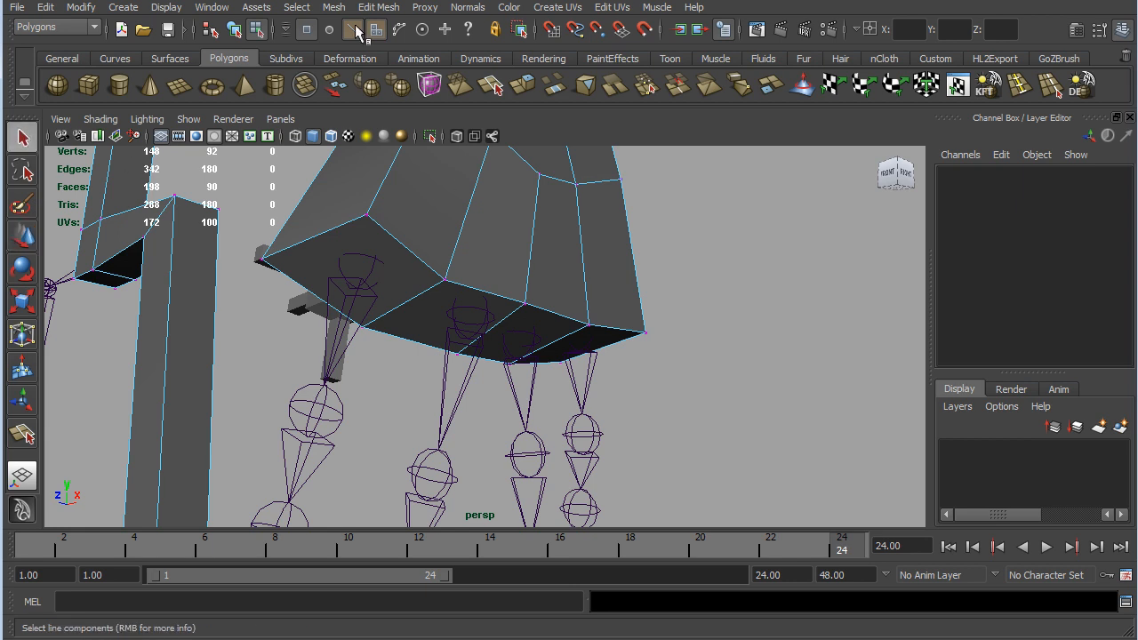
{"action": "left_click", "coordinate": [387, 27]}
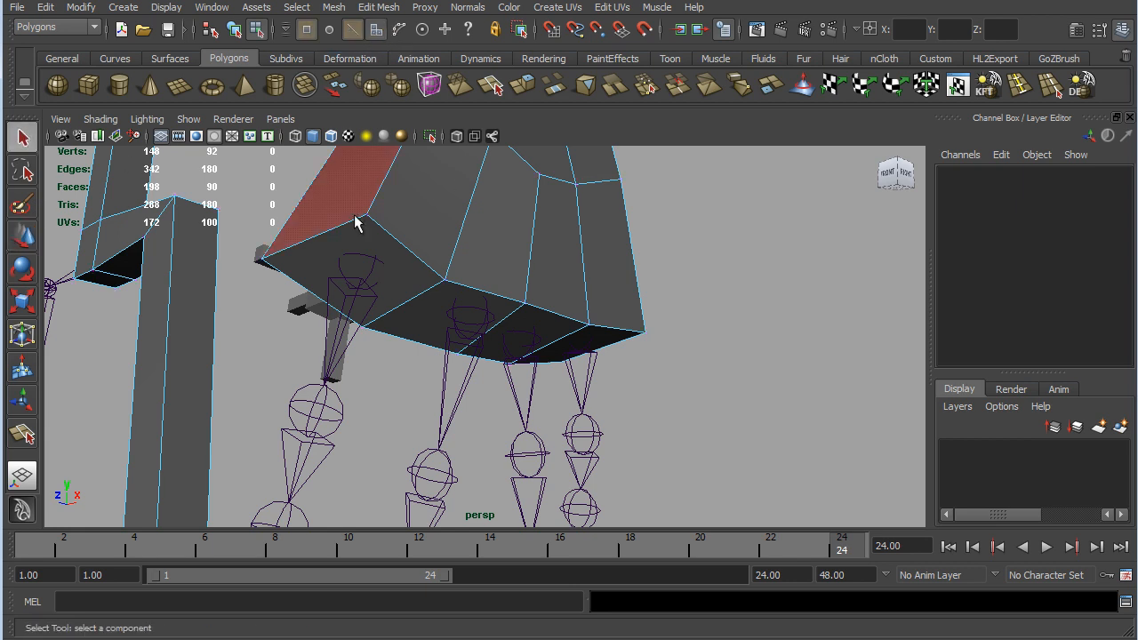
{"action": "left_click", "coordinate": [384, 270]}
{"action": "left_click_drag", "start_coordinate": [735, 301], "coordinate": [769, 301], "text": "alt"}
{"action": "left_click", "coordinate": [523, 86]}
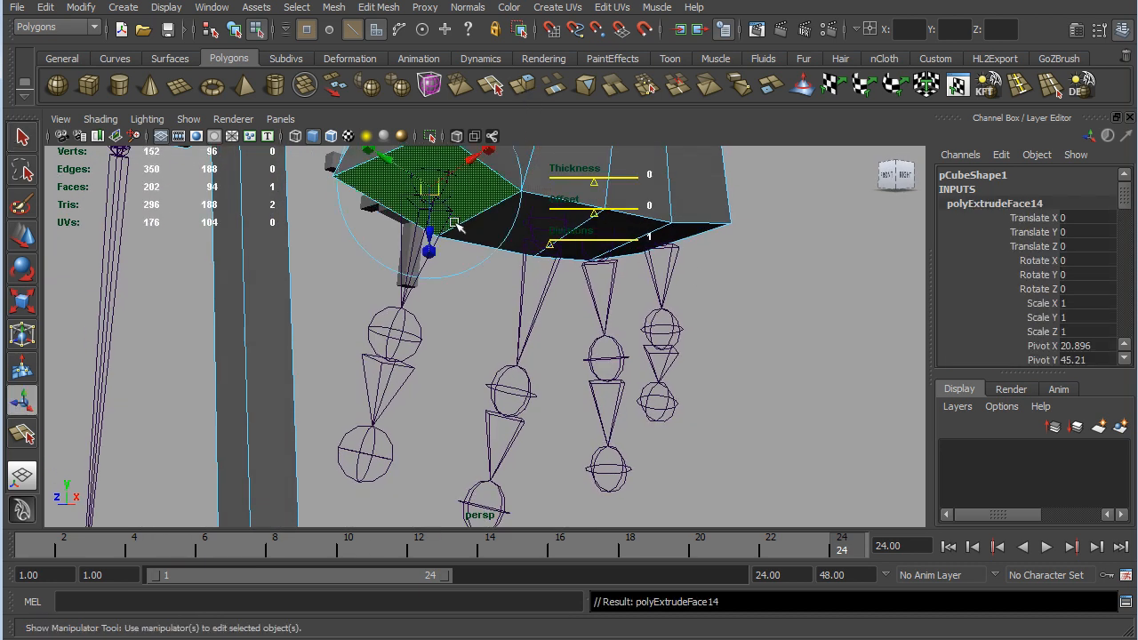
{"action": "middle_click", "coordinate": [398, 337]}
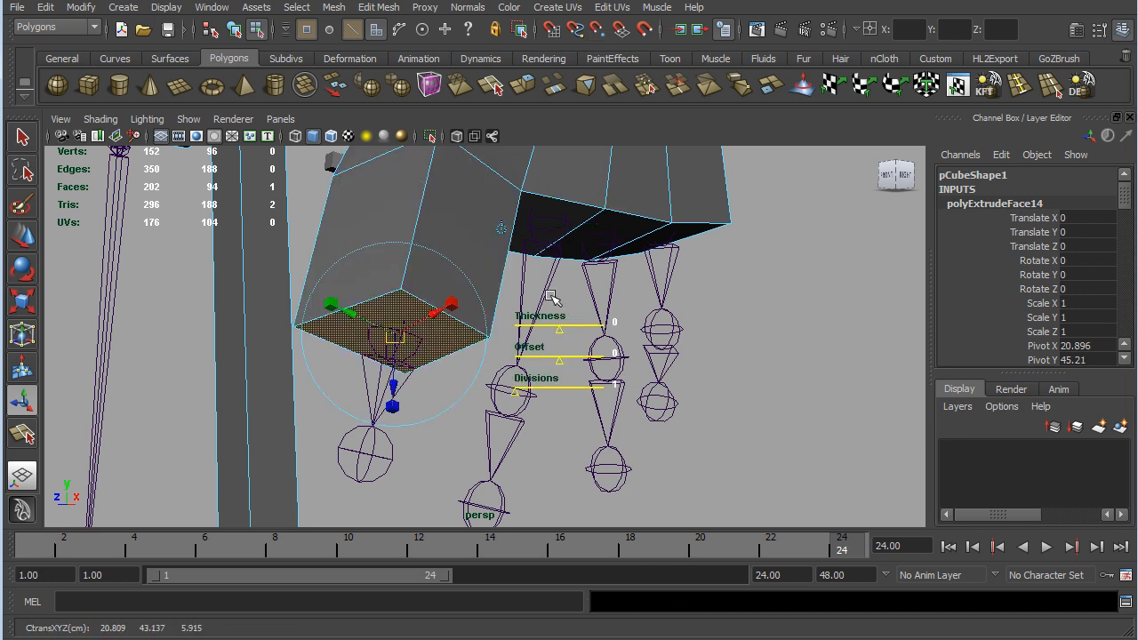
{"action": "left_click", "coordinate": [555, 221]}
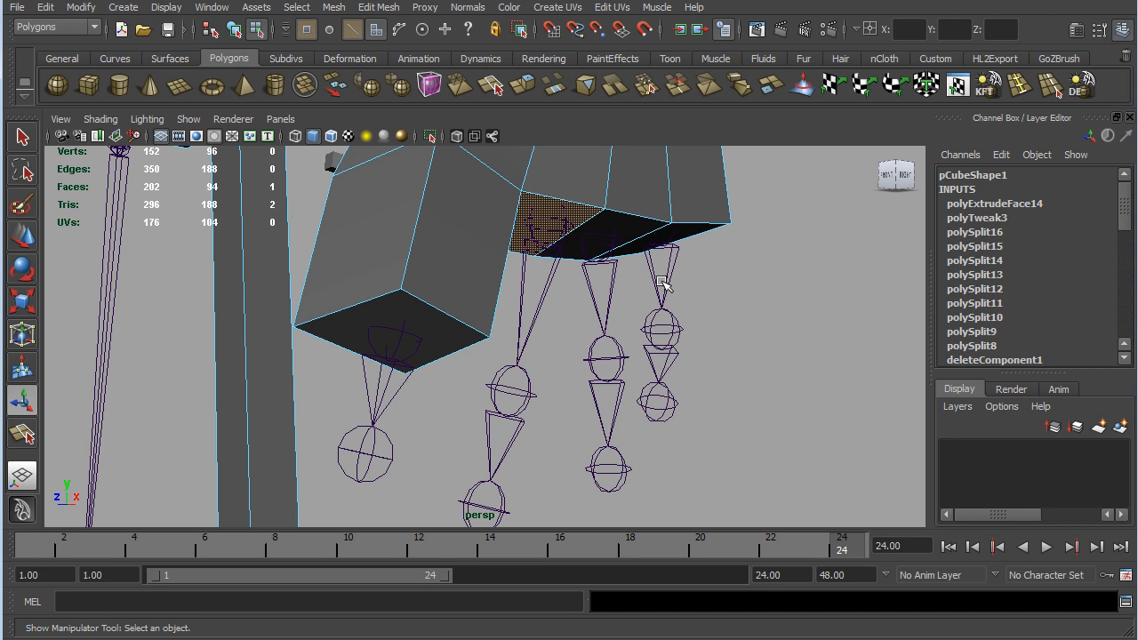
{"action": "left_click", "coordinate": [770, 285]}
{"action": "left_click_drag", "start_coordinate": [780, 308], "coordinate": [749, 294], "text": "alt"}
{"action": "middle_click_drag", "start_coordinate": [750, 293], "coordinate": [728, 325], "text": "alt"}
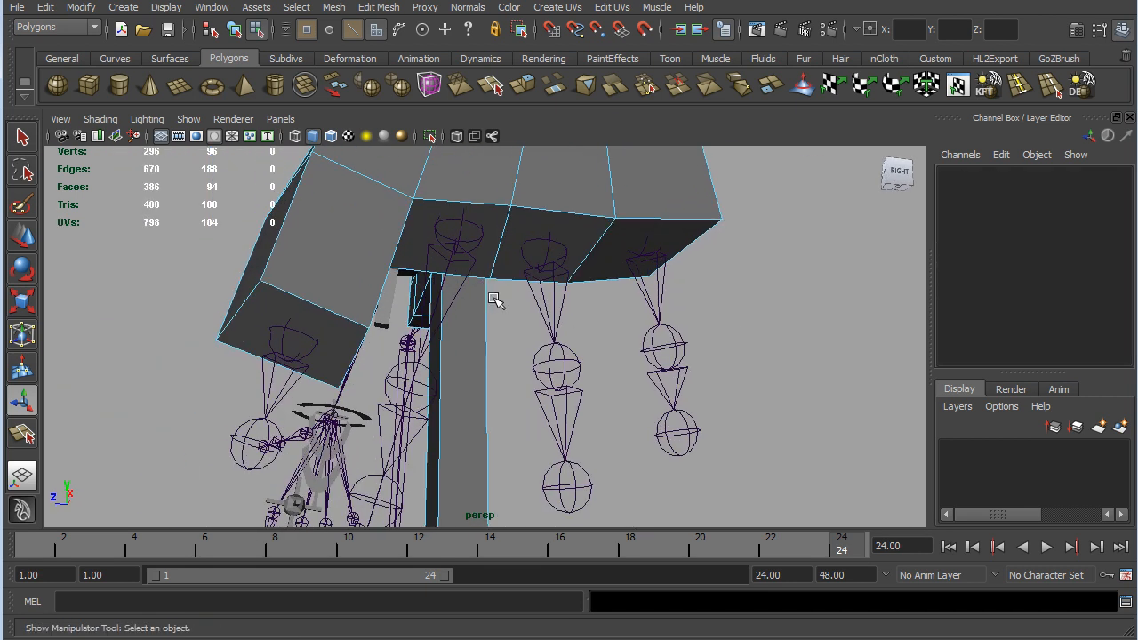
- Extrude the middle finger's base face down to that finger's next joint with point snapping
{"action": "left_click", "coordinate": [479, 236]}
{"action": "key", "text": "ctrl+e"}
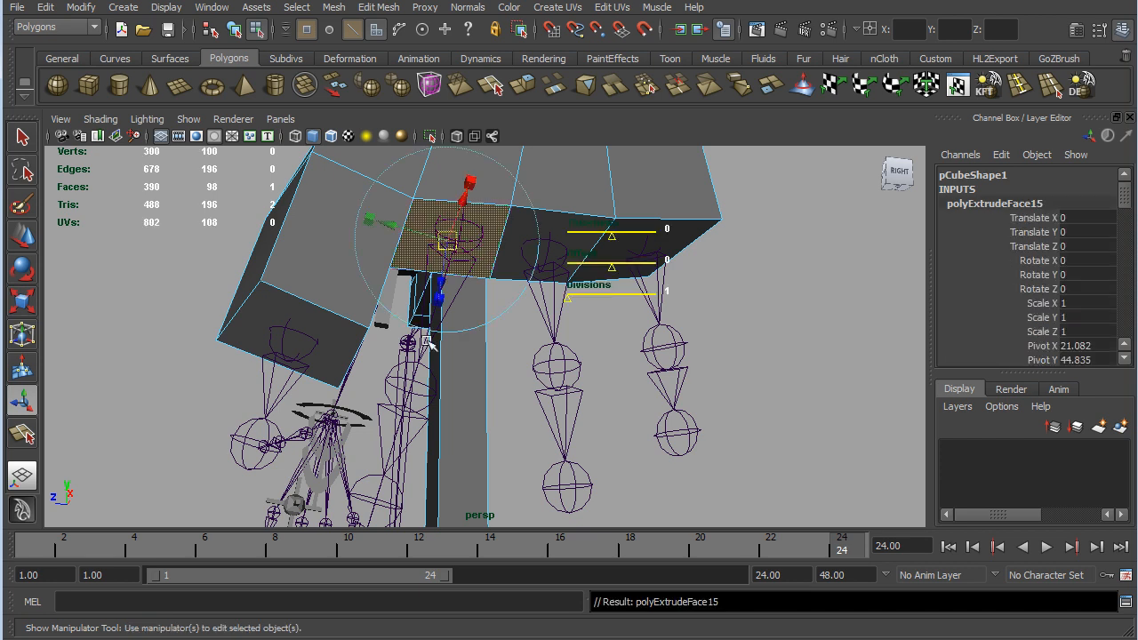
{"action": "key", "text": "v"}
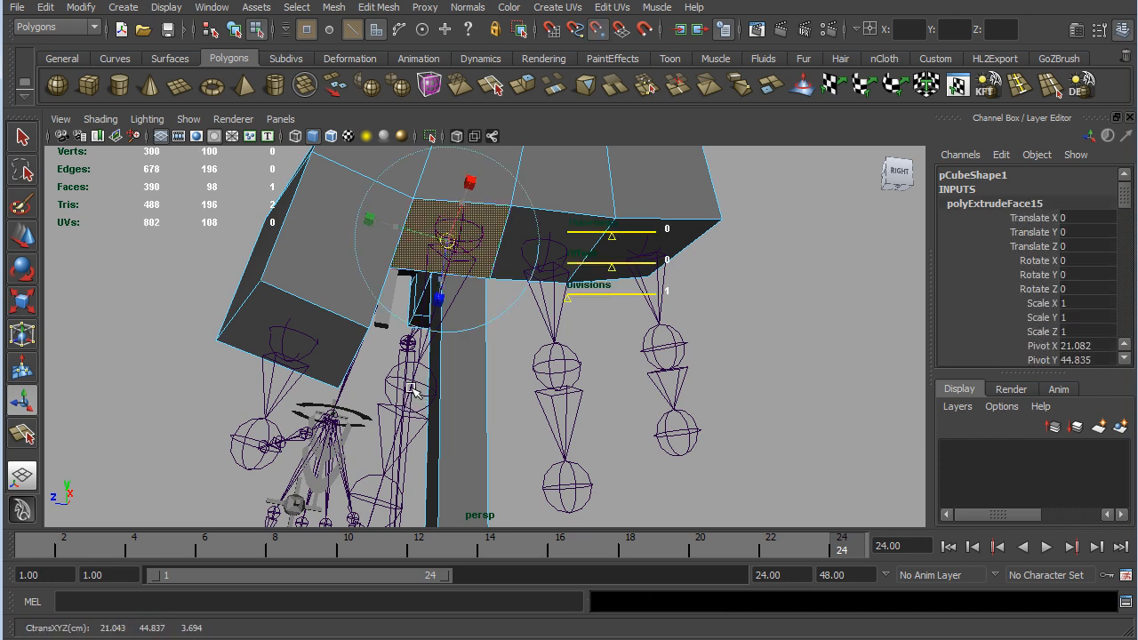
{"action": "middle_click", "coordinate": [411, 388]}
- Extrude the ring and little finger base faces separately, snapping each one down to its finger's next joint
{"action": "left_click", "coordinate": [557, 234]}
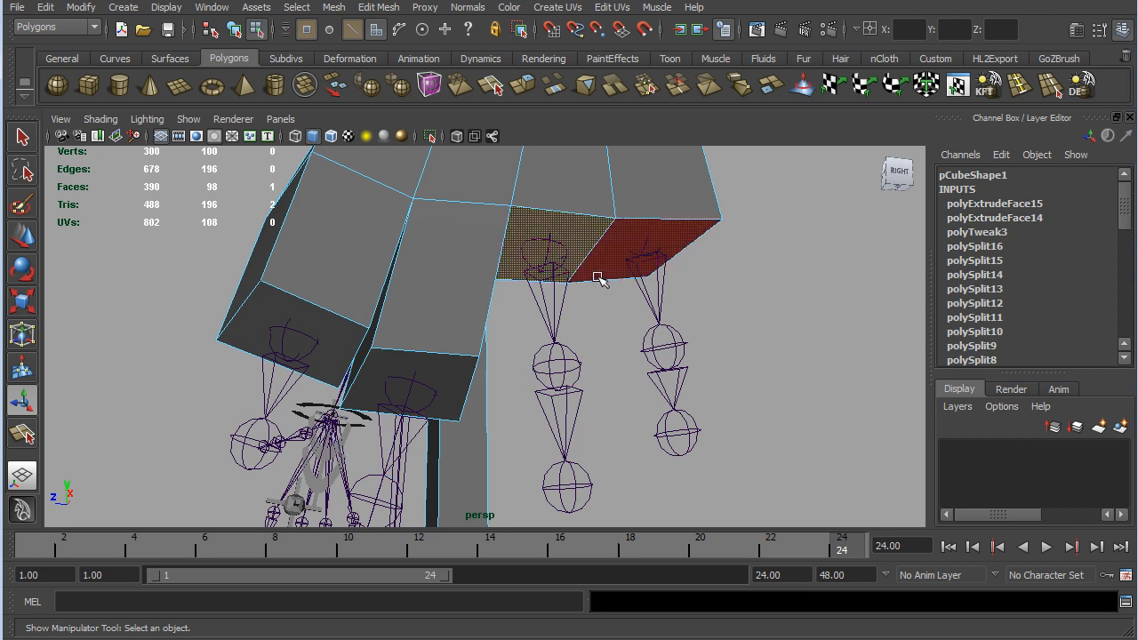
{"action": "key", "text": "ctrl+e"}
{"action": "key", "text": "v"}
{"action": "middle_click", "coordinate": [578, 339]}
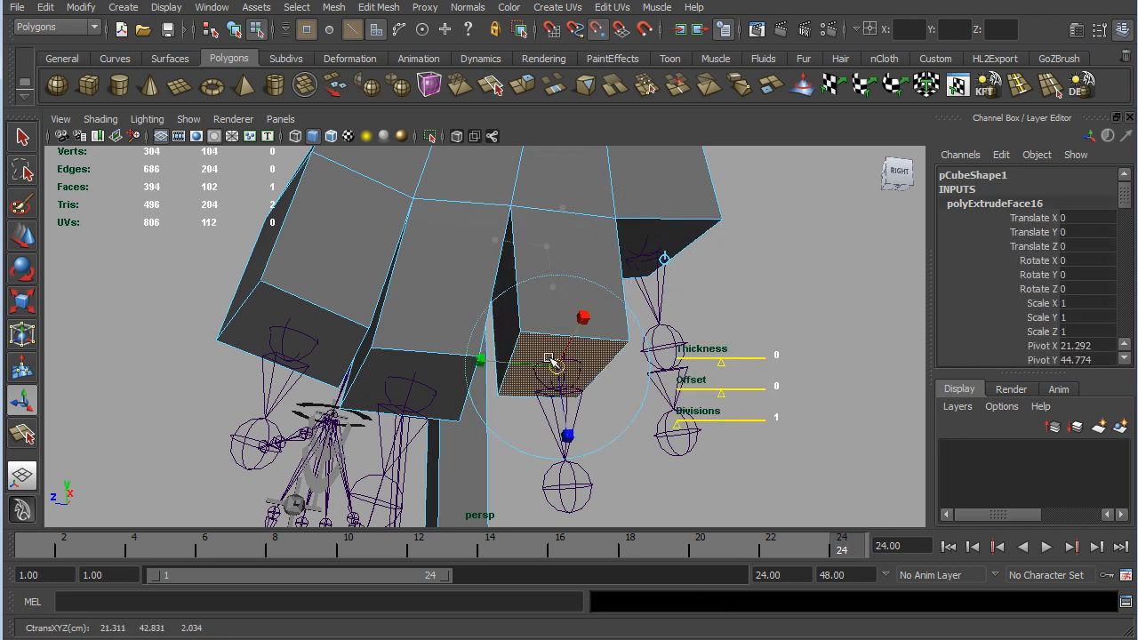
{"action": "left_click", "coordinate": [661, 233]}
{"action": "key", "text": "ctrl+e"}
{"action": "key", "text": "v"}
{"action": "middle_click", "coordinate": [663, 343]}
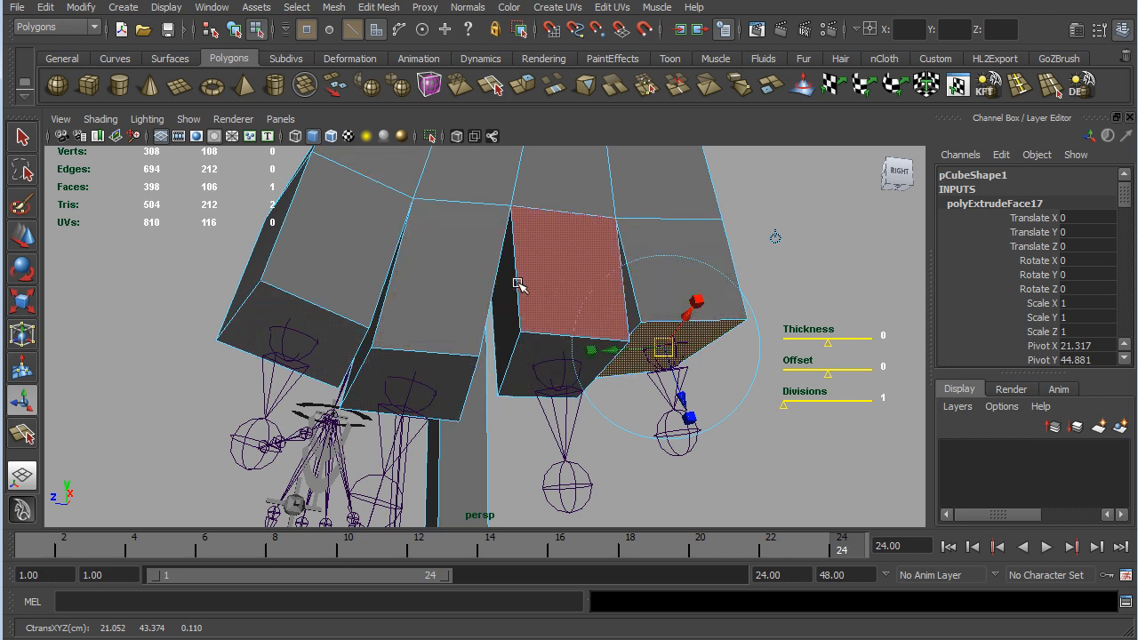
- Scale down the end faces of all four finger segments one after another so the fingers taper
{"action": "key", "text": "r"}
{"action": "left_click_drag", "start_coordinate": [665, 348], "coordinate": [653, 358]}
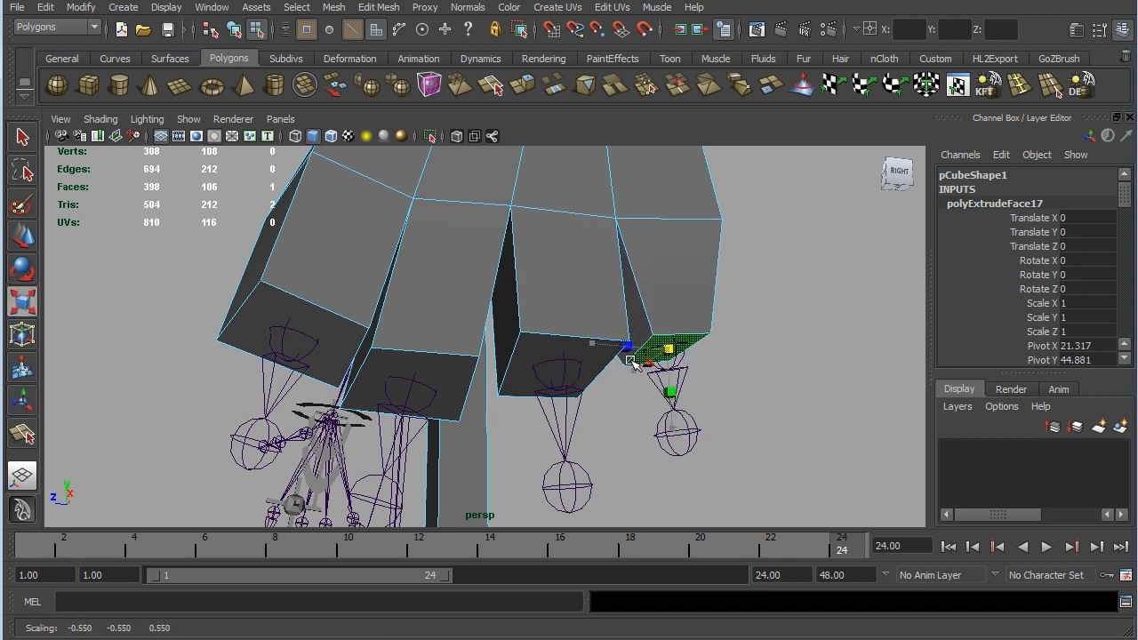
{"action": "left_click", "coordinate": [598, 367]}
{"action": "left_click_drag", "start_coordinate": [561, 371], "coordinate": [535, 374]}
{"action": "left_click", "coordinate": [459, 383]}
{"action": "left_click_drag", "start_coordinate": [407, 386], "coordinate": [263, 340]}
{"action": "left_click", "coordinate": [329, 322]}
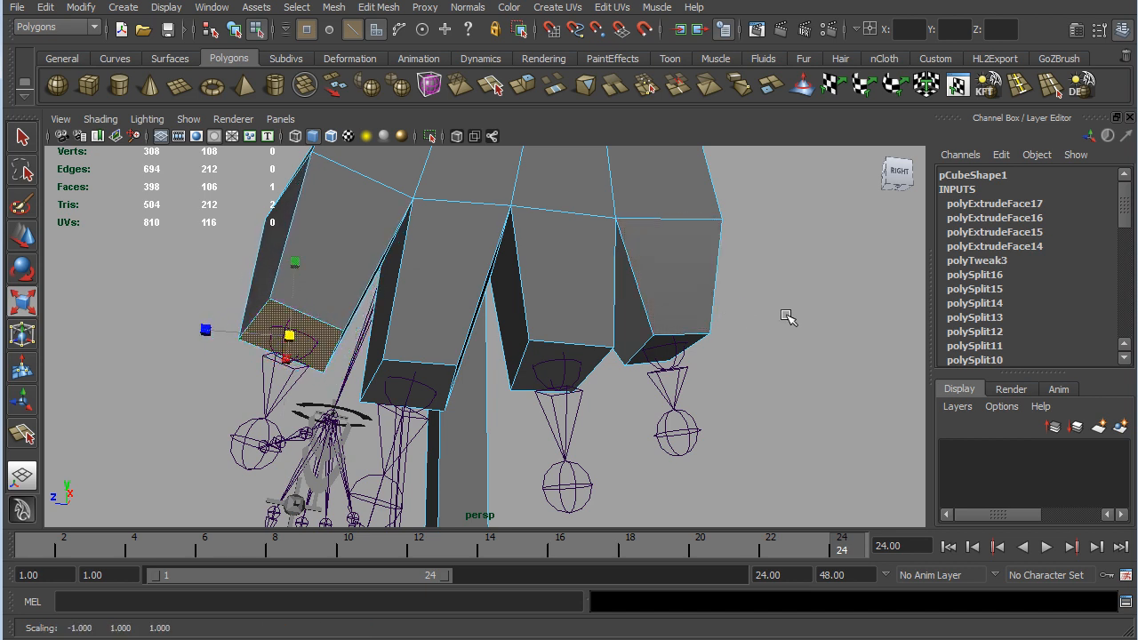
- Extrude the end faces of the index and middle fingers separately, snapping each one to its finger's following joint
{"action": "key", "text": "ctrl+e"}
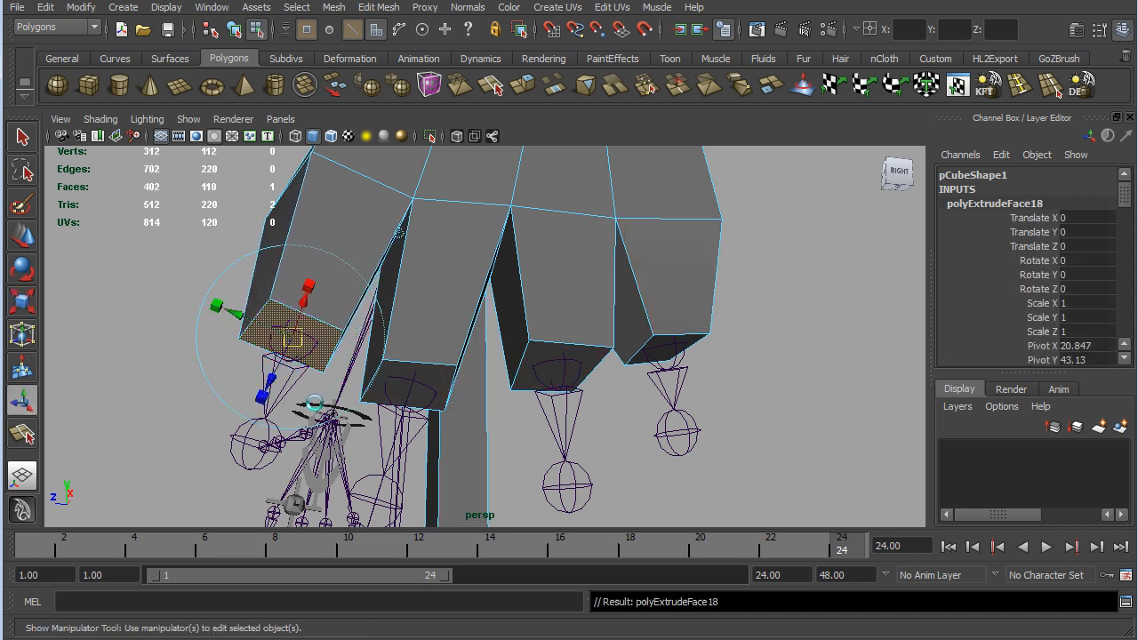
{"action": "key", "text": "v"}
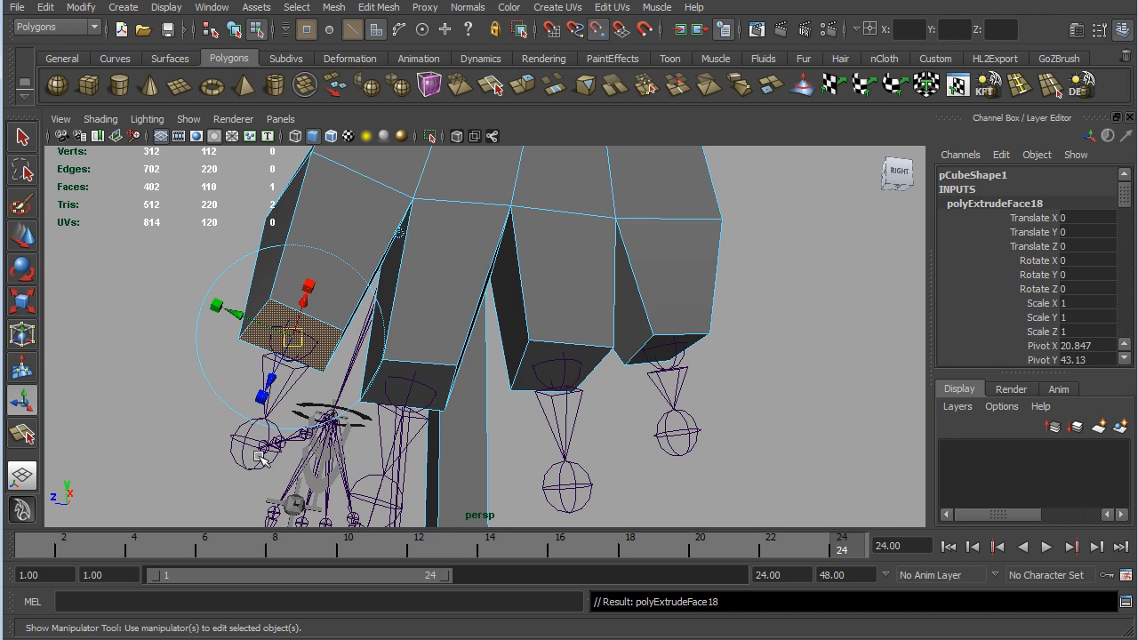
{"action": "middle_click", "coordinate": [258, 451]}
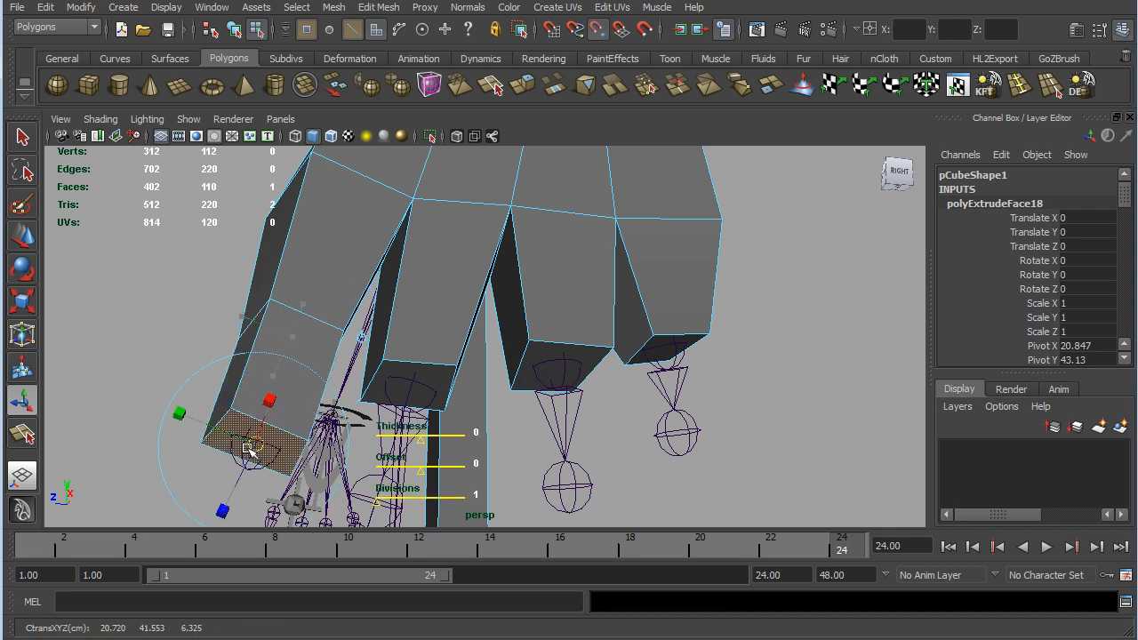
{"action": "left_click", "coordinate": [445, 379]}
{"action": "key", "text": "ctrl+e"}
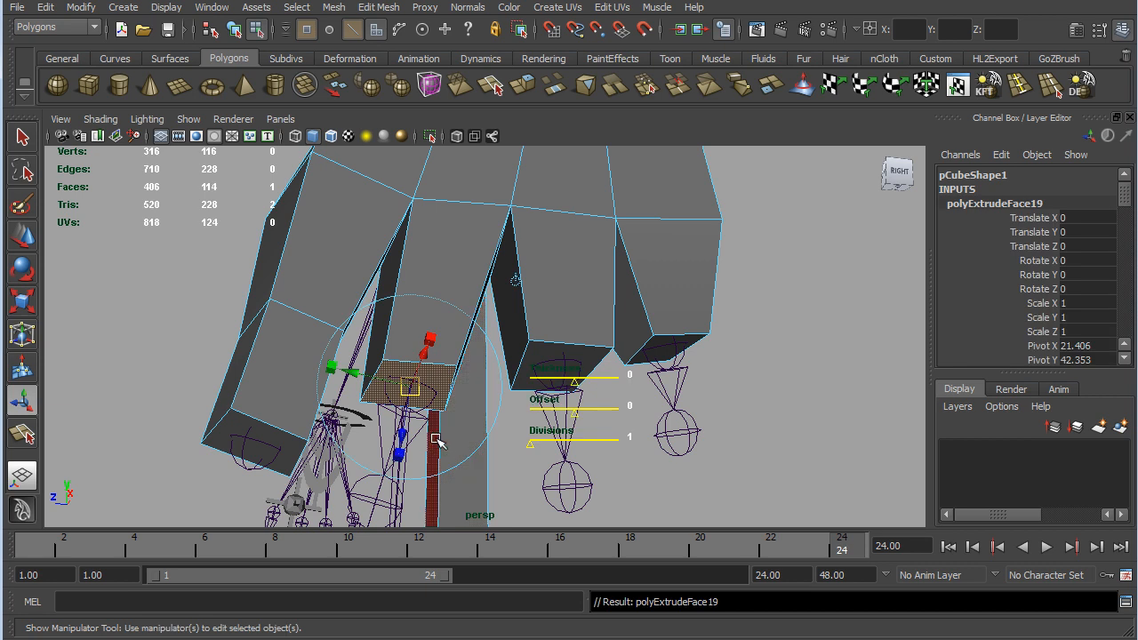
{"action": "key", "text": "v"}
{"action": "middle_click", "coordinate": [378, 509]}
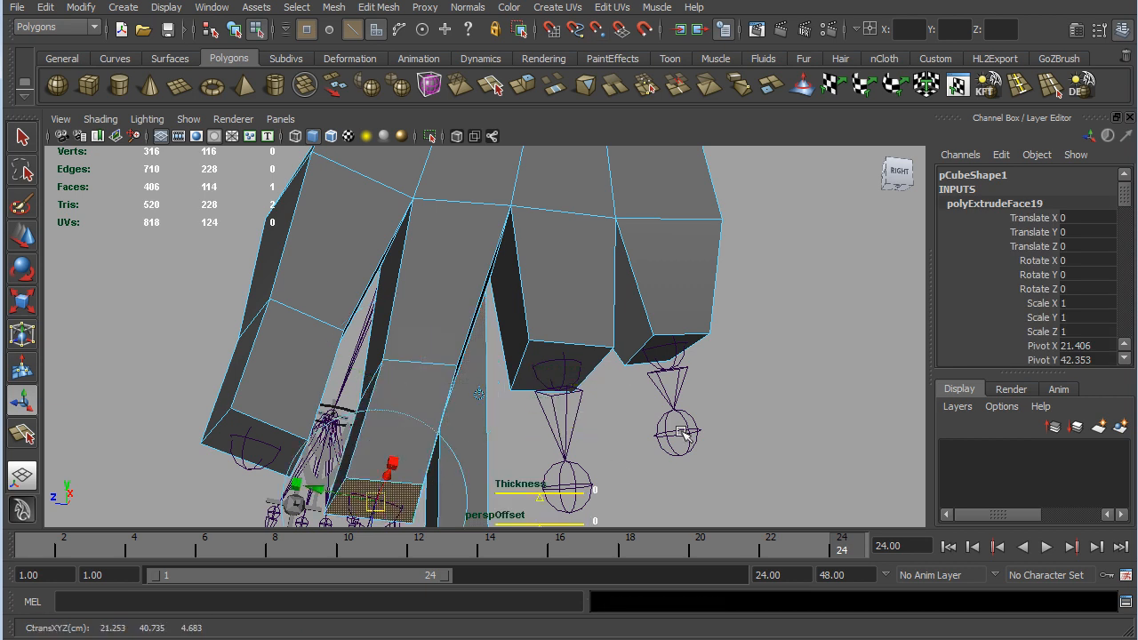
- Extrude the end faces of the ring and little fingers separately, snapping each one to its finger's following joint
{"action": "middle_click_drag", "start_coordinate": [775, 421], "coordinate": [770, 301], "text": "alt"}
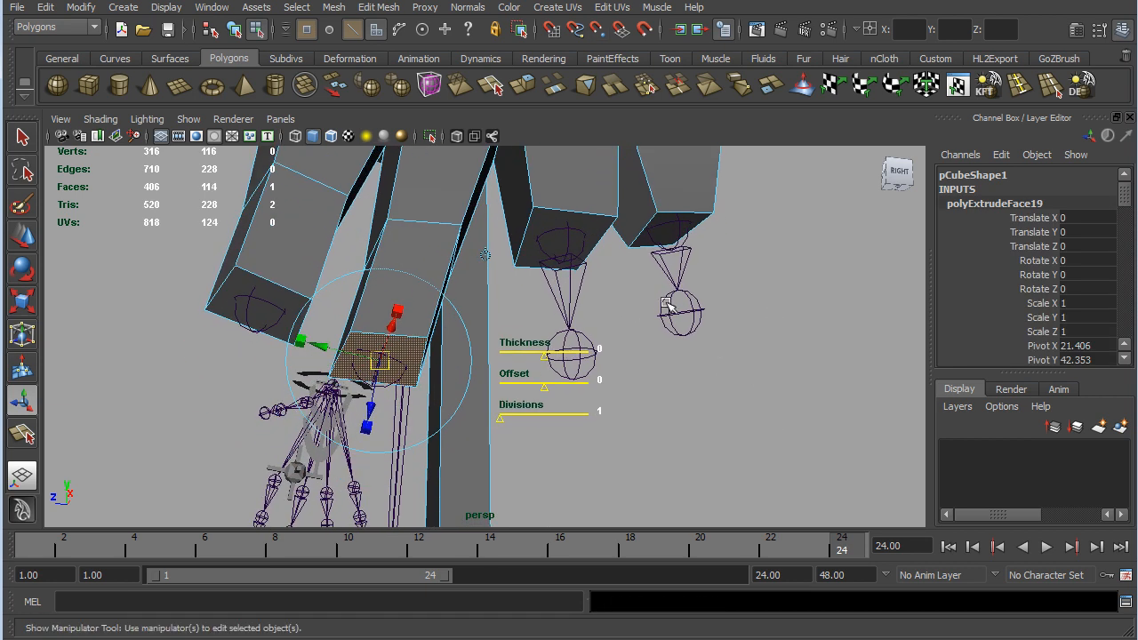
{"action": "left_click", "coordinate": [545, 237]}
{"action": "key", "text": "v"}
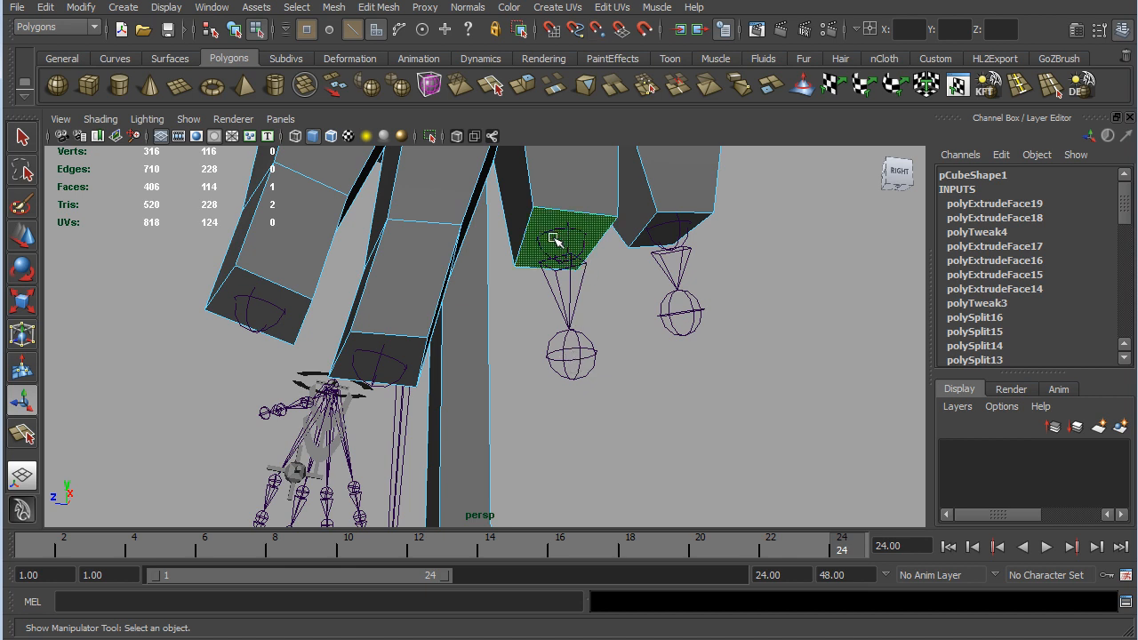
{"action": "key", "text": "g"}
{"action": "key", "text": "v"}
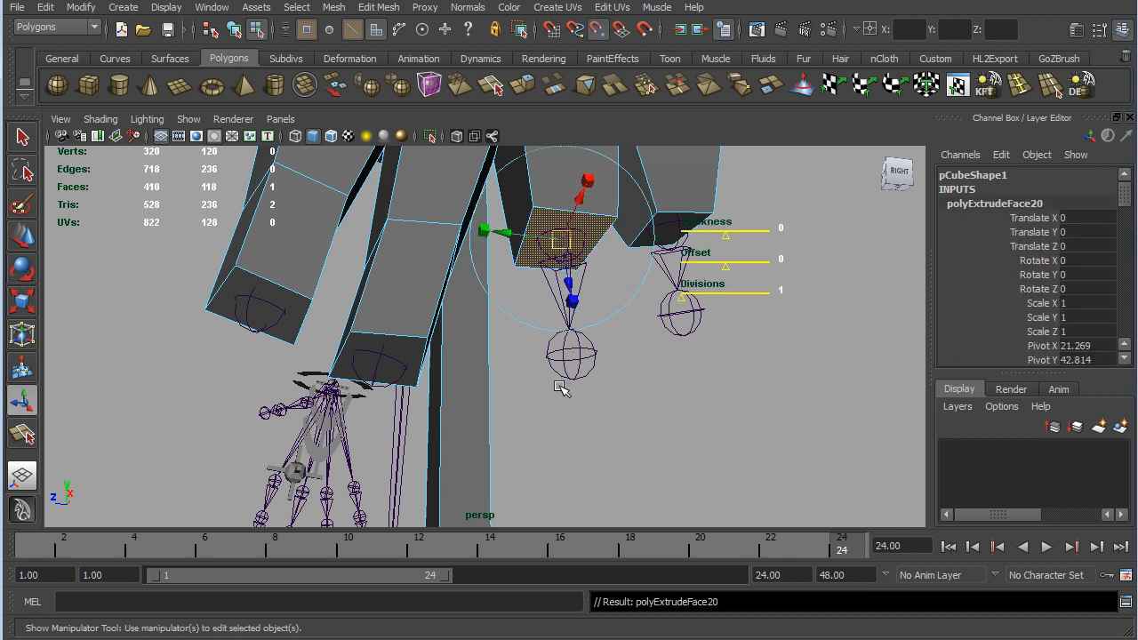
{"action": "middle_click", "coordinate": [574, 354]}
{"action": "left_click", "coordinate": [689, 223]}
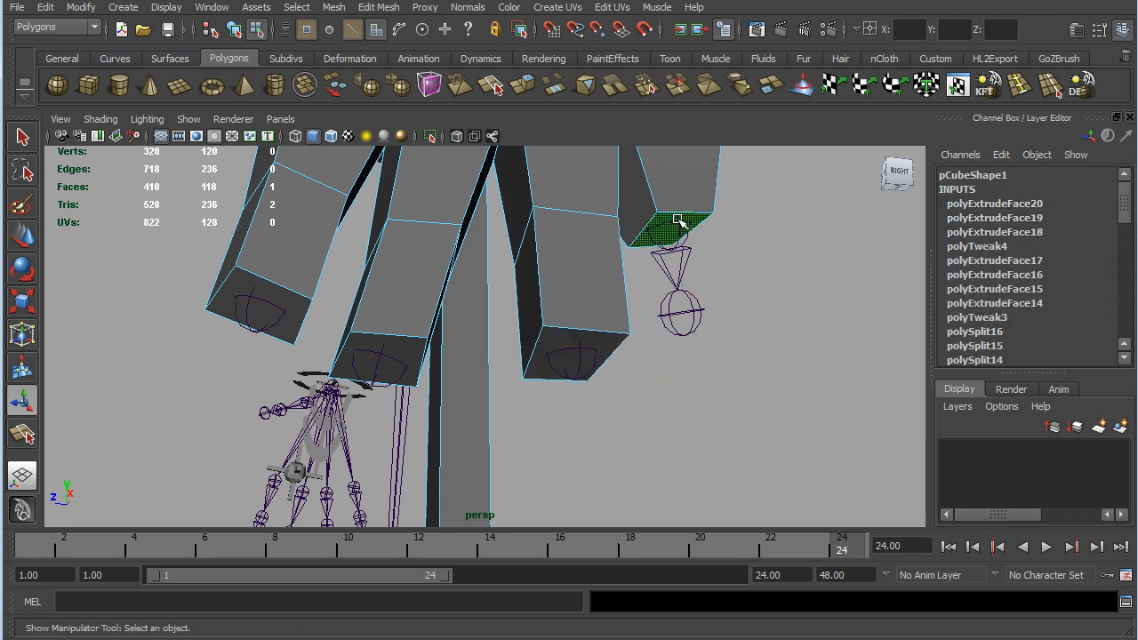
{"action": "key", "text": "g"}
{"action": "key", "text": "v"}
{"action": "middle_click", "coordinate": [685, 318]}
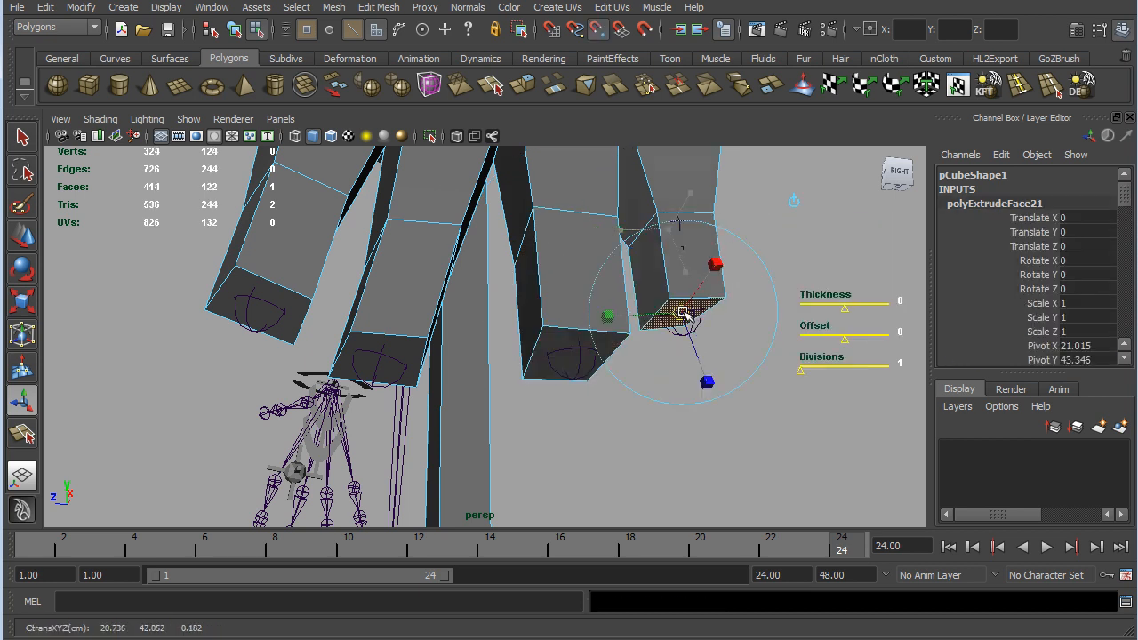
- Rotate the hand face at the thumb's first joint about the vertical axis to face more towards the front
{"action": "left_click_drag", "start_coordinate": [803, 263], "coordinate": [590, 275], "text": "alt"}
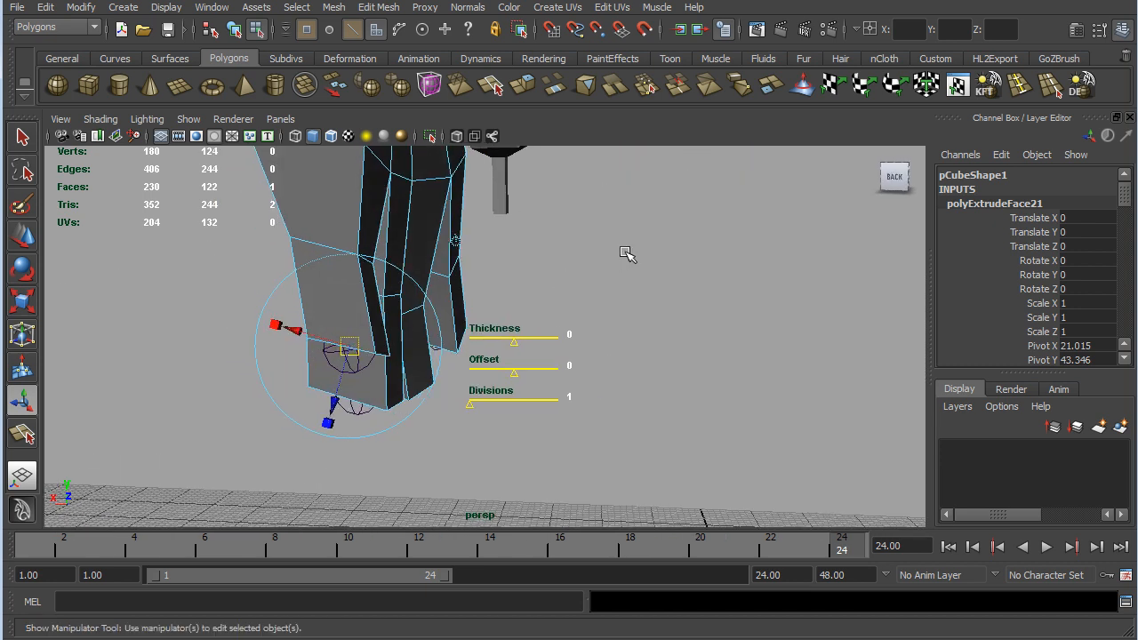
{"action": "scroll", "coordinate": [653, 253], "scroll_direction": "down", "scroll_amount": 3}
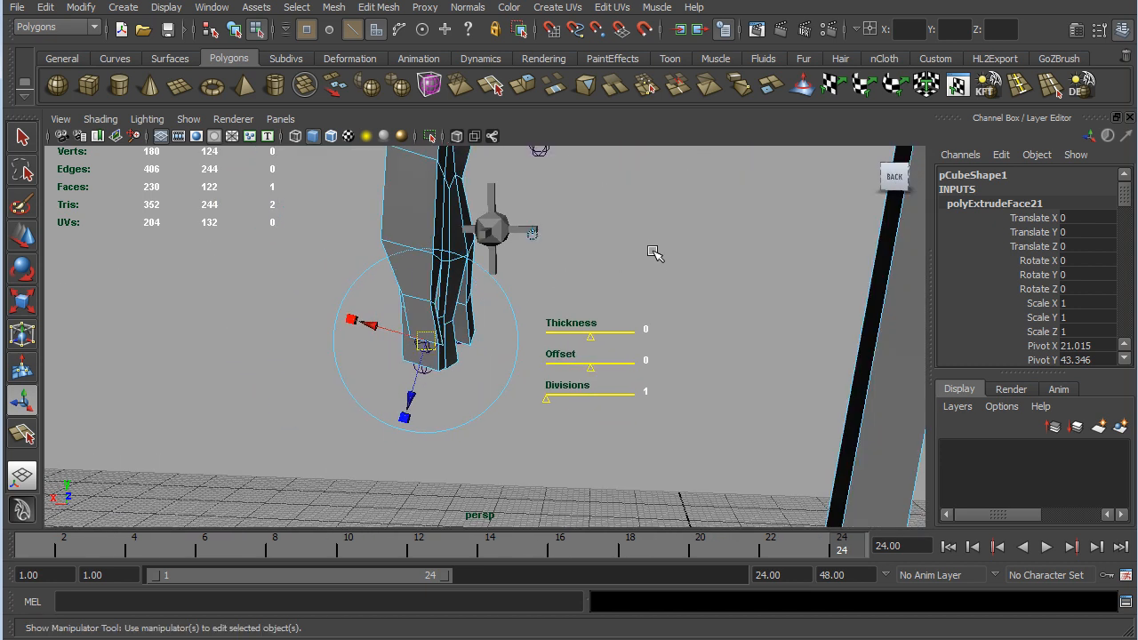
{"action": "left_click_drag", "start_coordinate": [636, 255], "coordinate": [825, 335], "text": "alt"}
{"action": "left_click_drag", "start_coordinate": [705, 283], "coordinate": [560, 420], "text": "alt"}
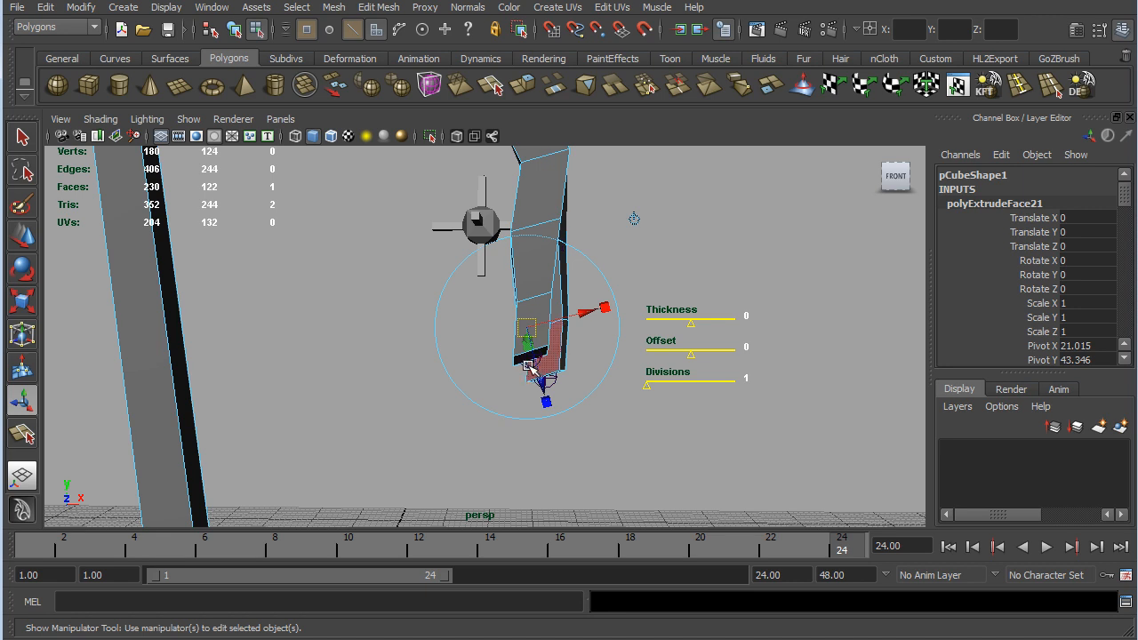
{"action": "left_click_drag", "start_coordinate": [601, 449], "coordinate": [522, 454], "text": "alt"}
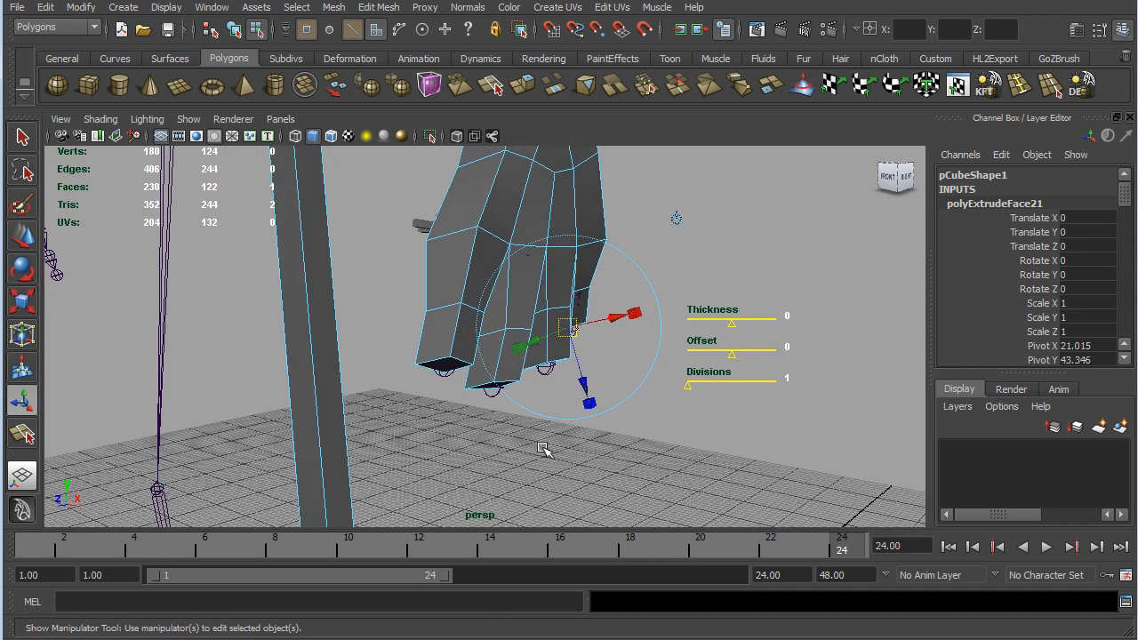
{"action": "left_click_drag", "start_coordinate": [639, 215], "coordinate": [642, 374], "text": "alt"}
{"action": "left_click", "coordinate": [525, 278]}
{"action": "left_click_drag", "start_coordinate": [658, 324], "coordinate": [811, 370], "text": "alt"}
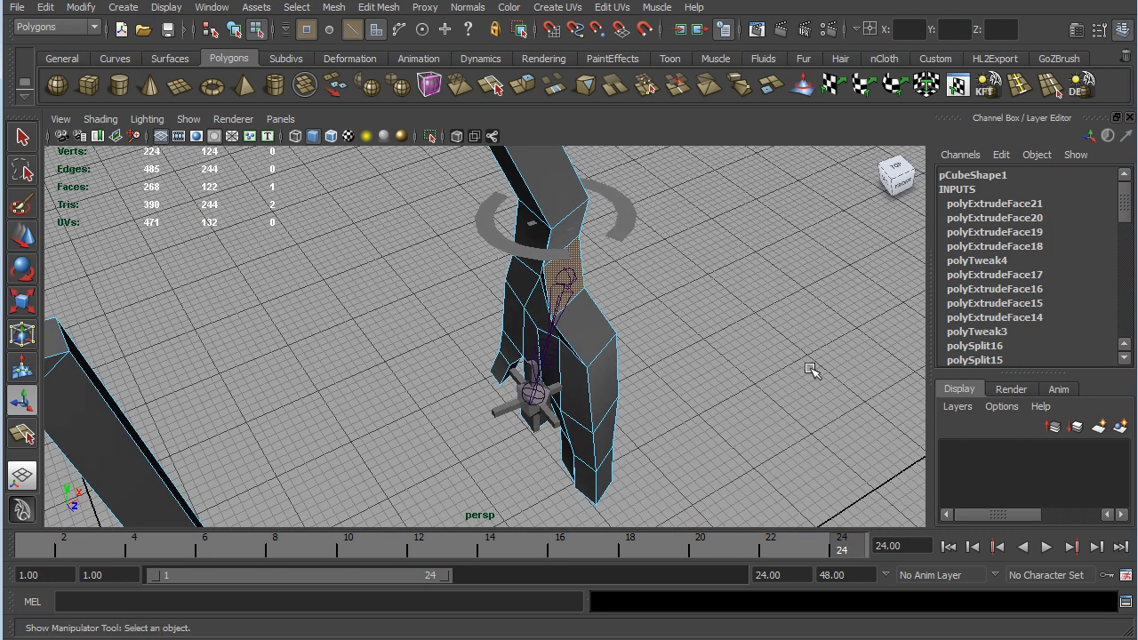
{"action": "key", "text": "e"}
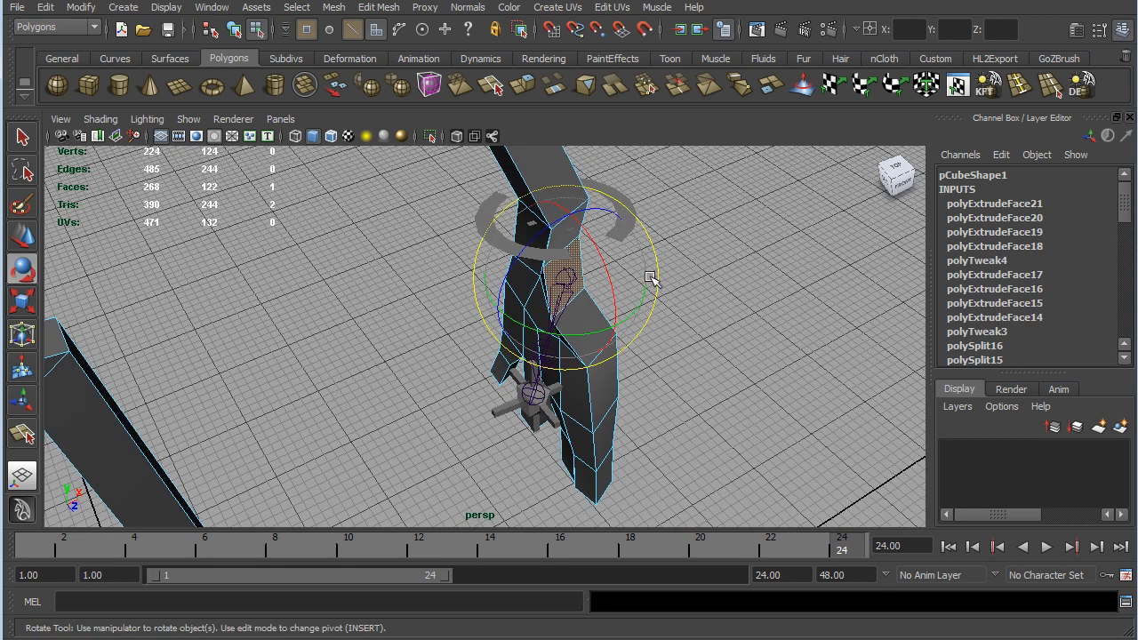
{"action": "left_click_drag", "start_coordinate": [638, 311], "coordinate": [612, 337]}
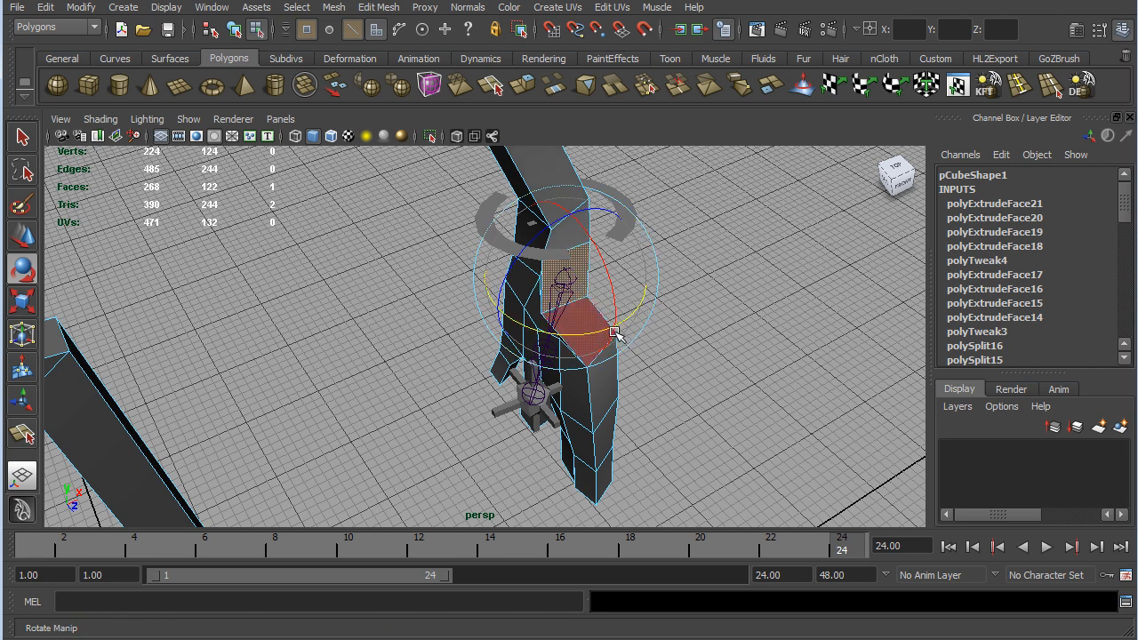
- Move the two front vertices of the hand just below the thumb's base inwards along X towards the body
{"action": "left_click_drag", "start_coordinate": [707, 298], "coordinate": [656, 322], "text": "alt"}
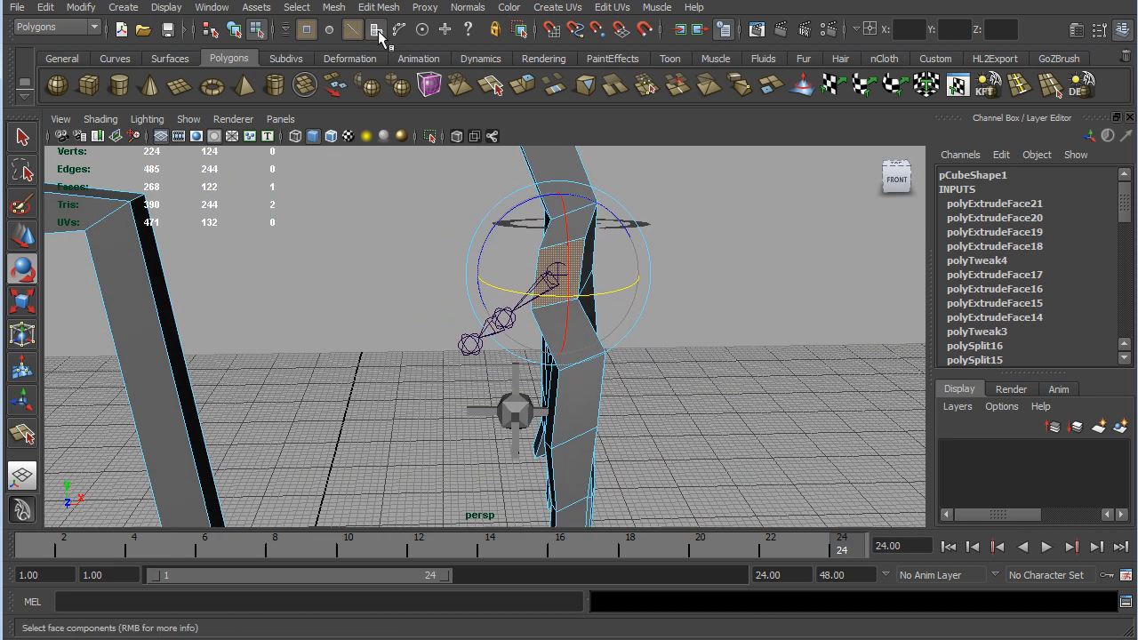
{"action": "left_click", "coordinate": [378, 32]}
{"action": "left_click", "coordinate": [674, 383]}
{"action": "left_click_drag", "start_coordinate": [612, 345], "coordinate": [560, 384]}
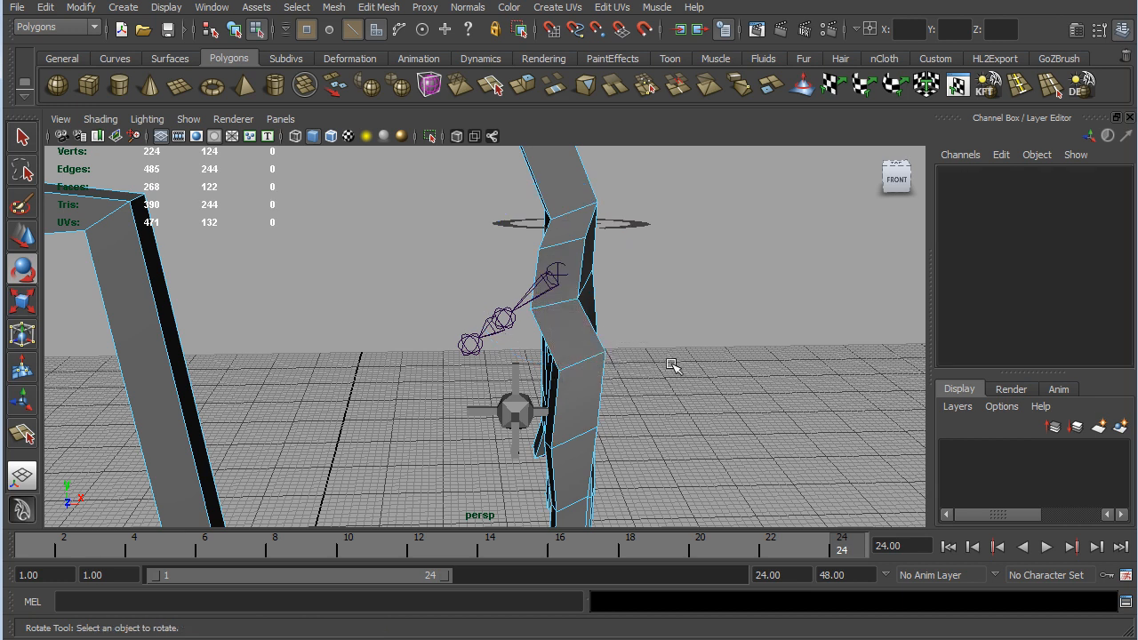
{"action": "left_click_drag", "start_coordinate": [680, 377], "coordinate": [587, 360], "text": "alt"}
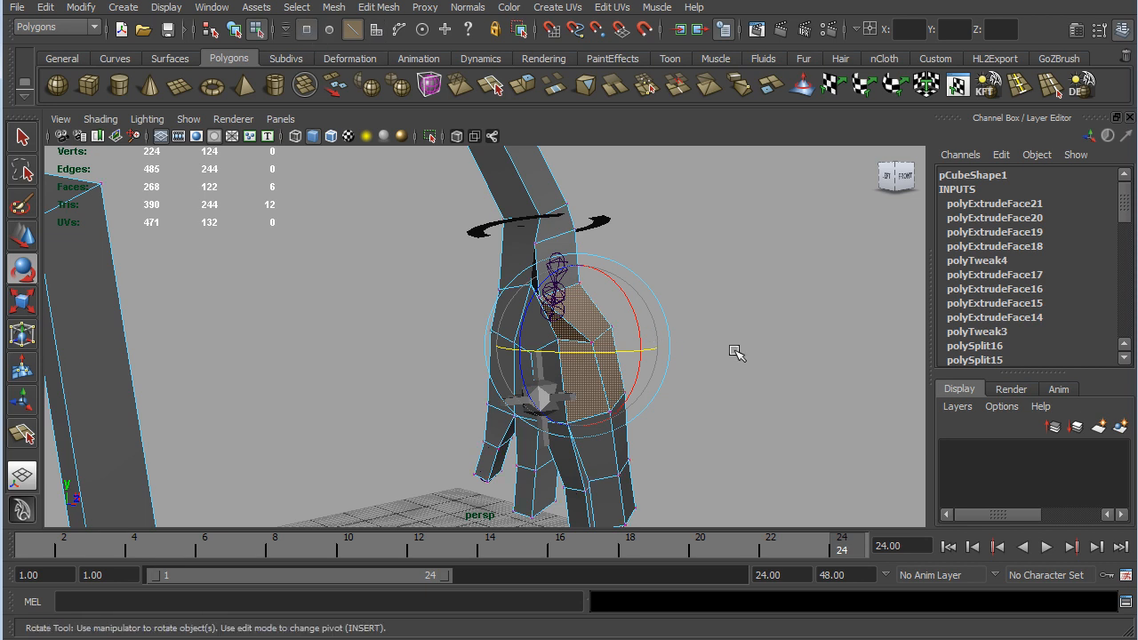
{"action": "left_click", "coordinate": [669, 332]}
{"action": "left_click_drag", "start_coordinate": [589, 356], "coordinate": [590, 353]}
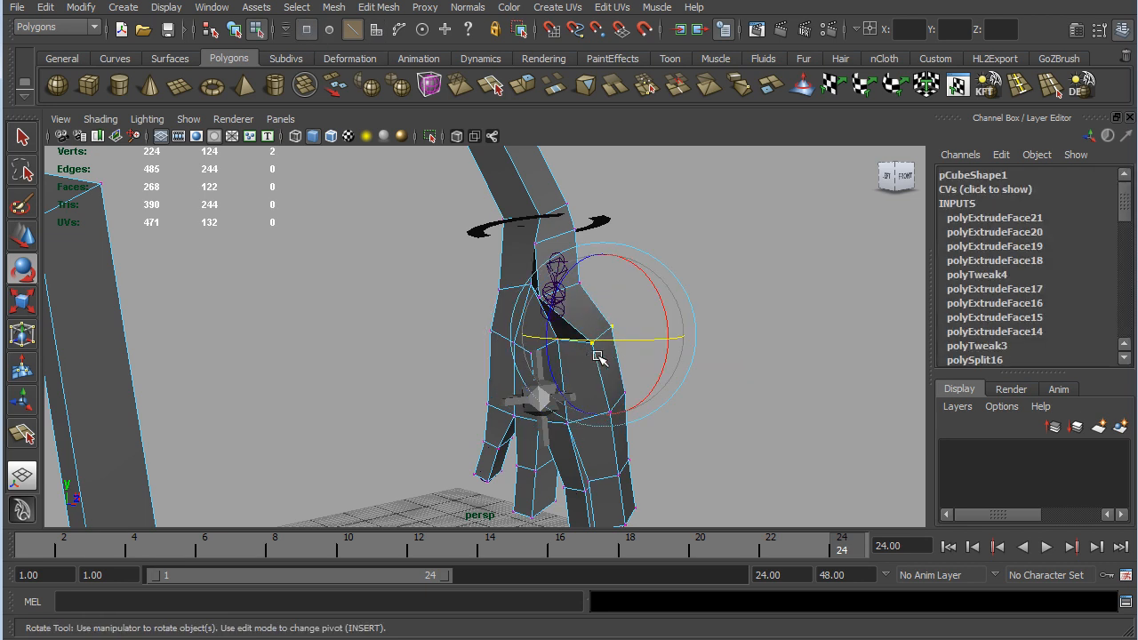
{"action": "left_click_drag", "start_coordinate": [742, 354], "coordinate": [689, 371], "text": "alt"}
{"action": "key", "text": "w"}
{"action": "left_click_drag", "start_coordinate": [625, 340], "coordinate": [513, 302]}
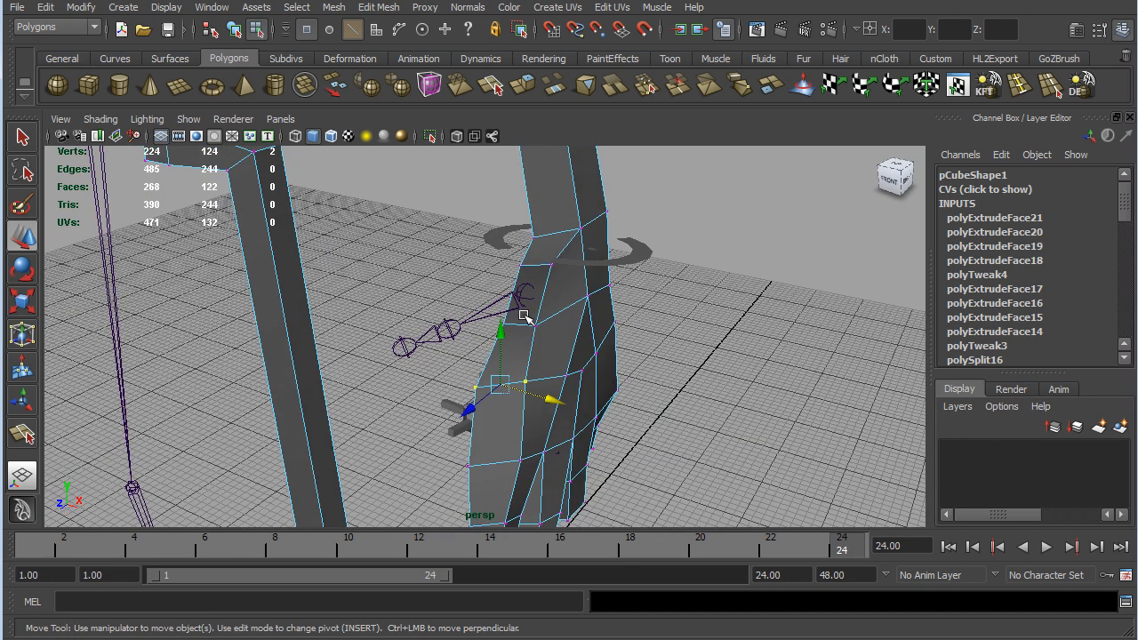
- Extrude the thumb's base face out to the thumb's next joint with point snapping
{"action": "left_click_drag", "start_coordinate": [574, 294], "coordinate": [652, 328], "text": "alt"}
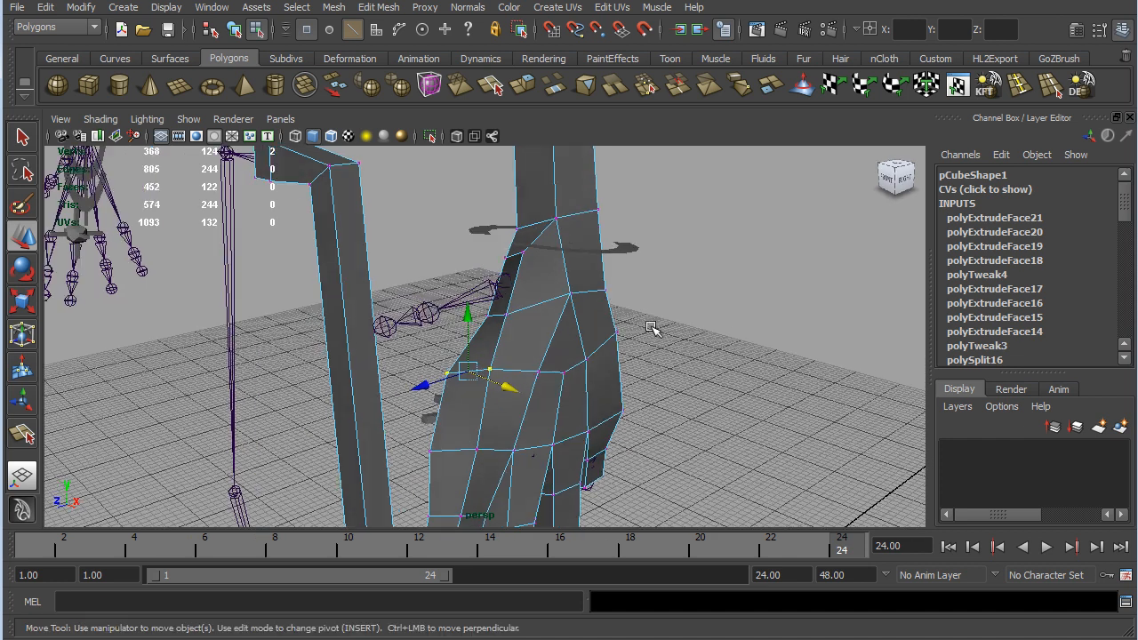
{"action": "left_click", "coordinate": [377, 30]}
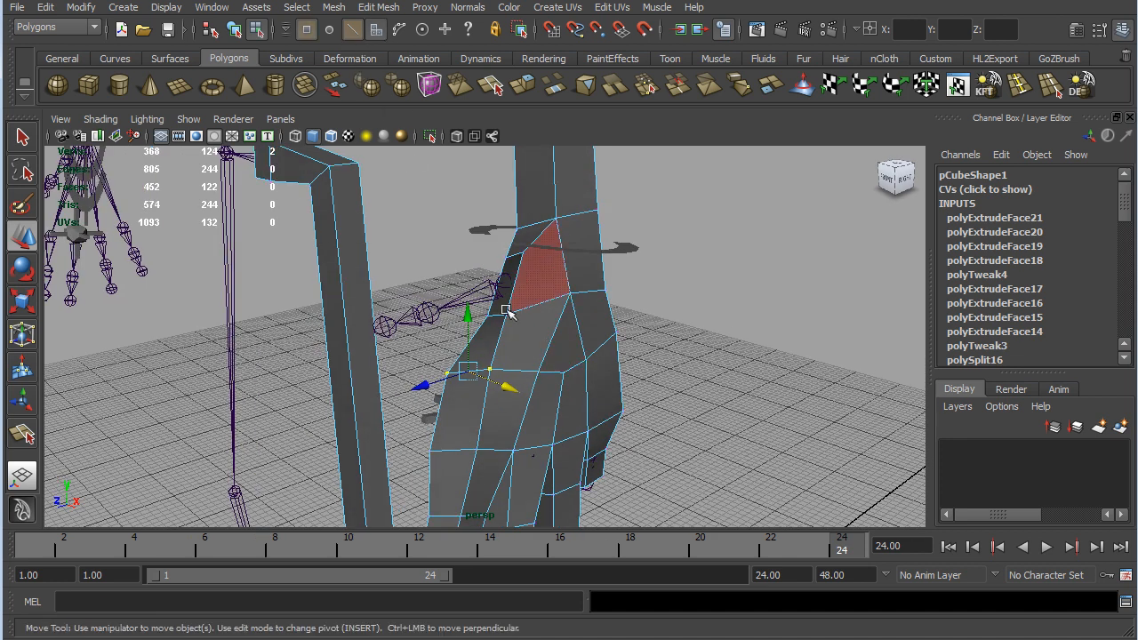
{"action": "left_click", "coordinate": [505, 305]}
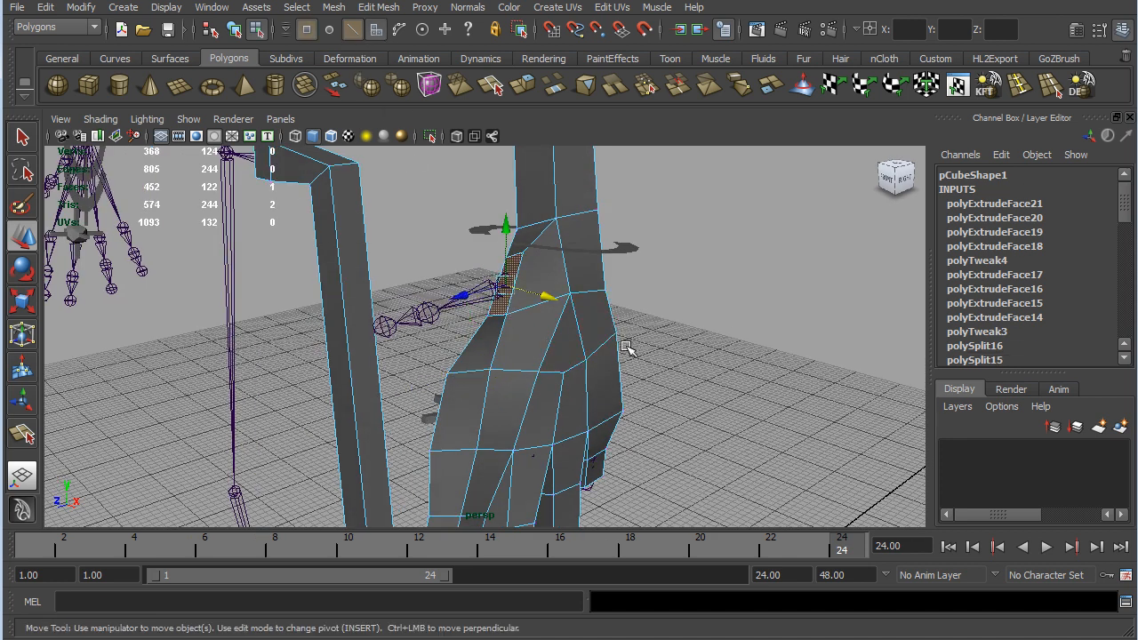
{"action": "left_click", "coordinate": [523, 86]}
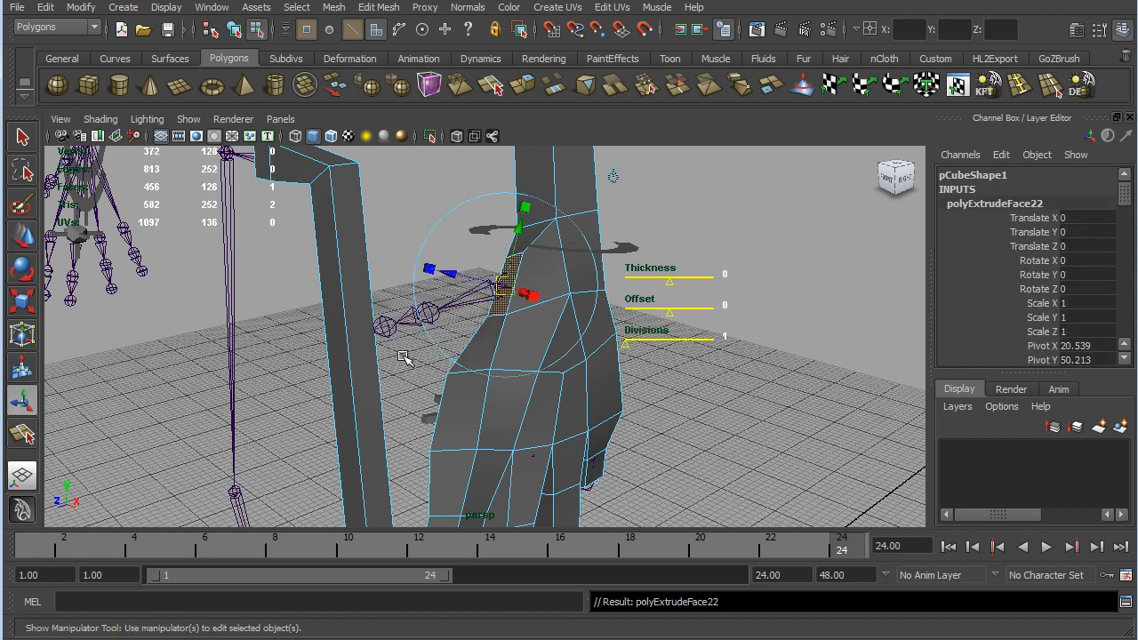
{"action": "scroll", "coordinate": [411, 382], "scroll_direction": "up", "scroll_amount": 3}
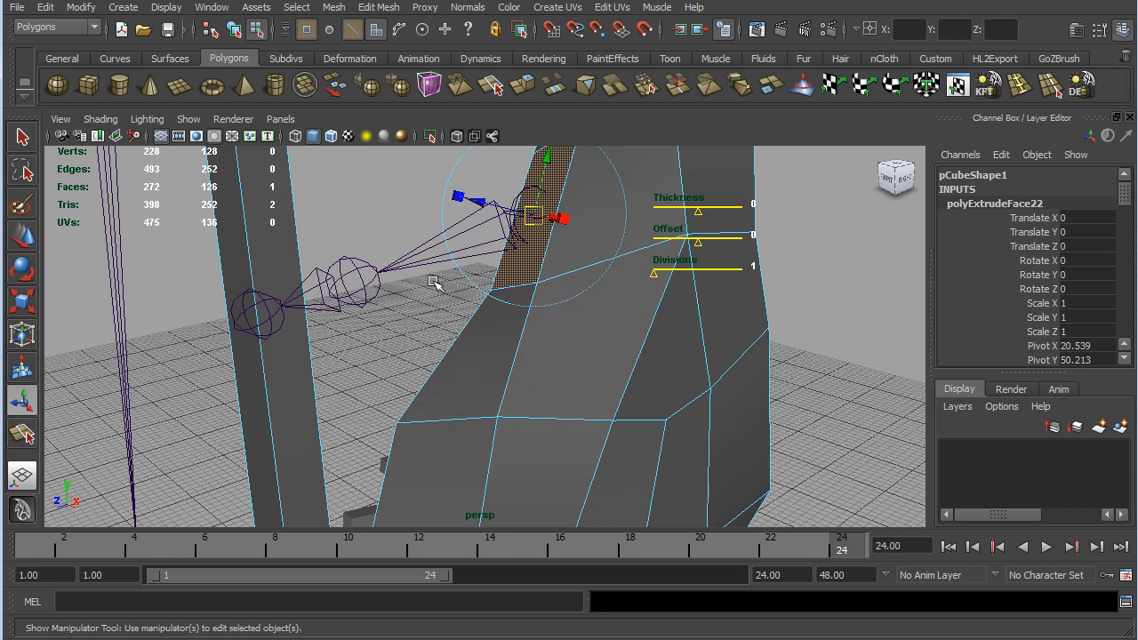
{"action": "key", "text": "v"}
{"action": "middle_click_drag", "start_coordinate": [363, 288], "coordinate": [356, 288]}
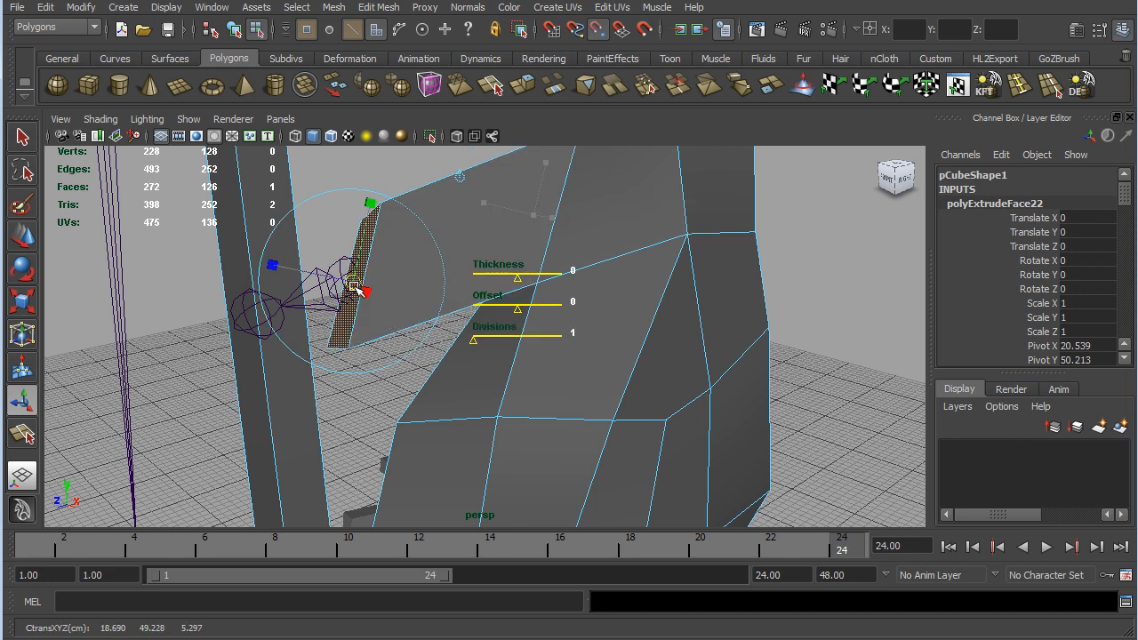
- Try to rotate the thumb's end face to square it to the thumb bone and extrude it to the following joint
{"action": "left_click", "coordinate": [333, 194]}
{"action": "left_click_drag", "start_coordinate": [320, 210], "coordinate": [296, 239]}
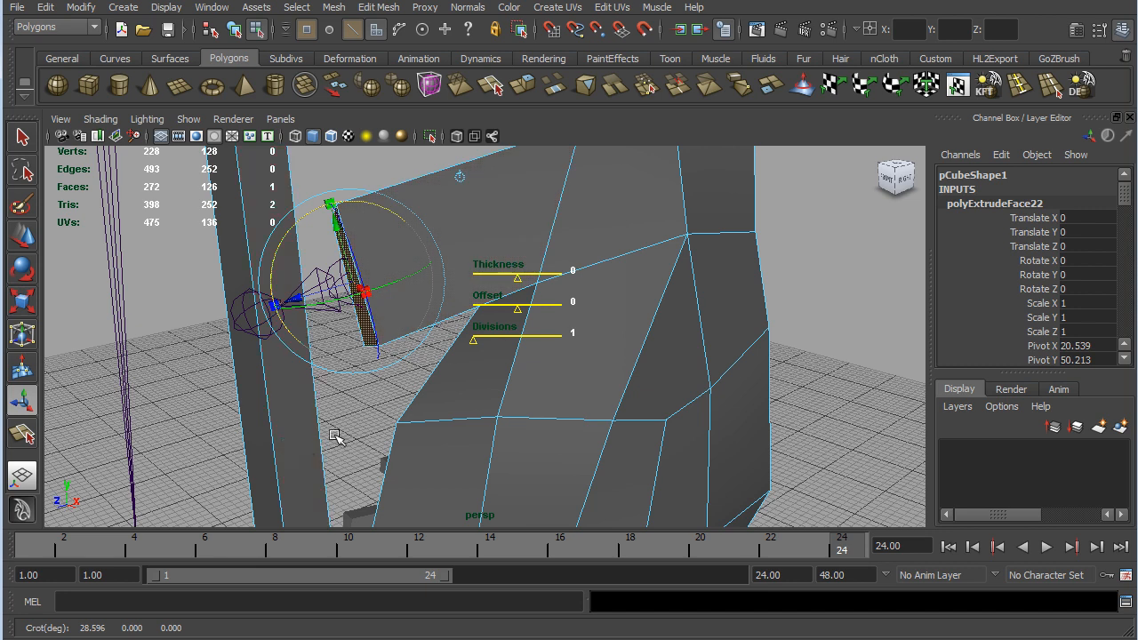
{"action": "key", "text": "ctrl+e"}
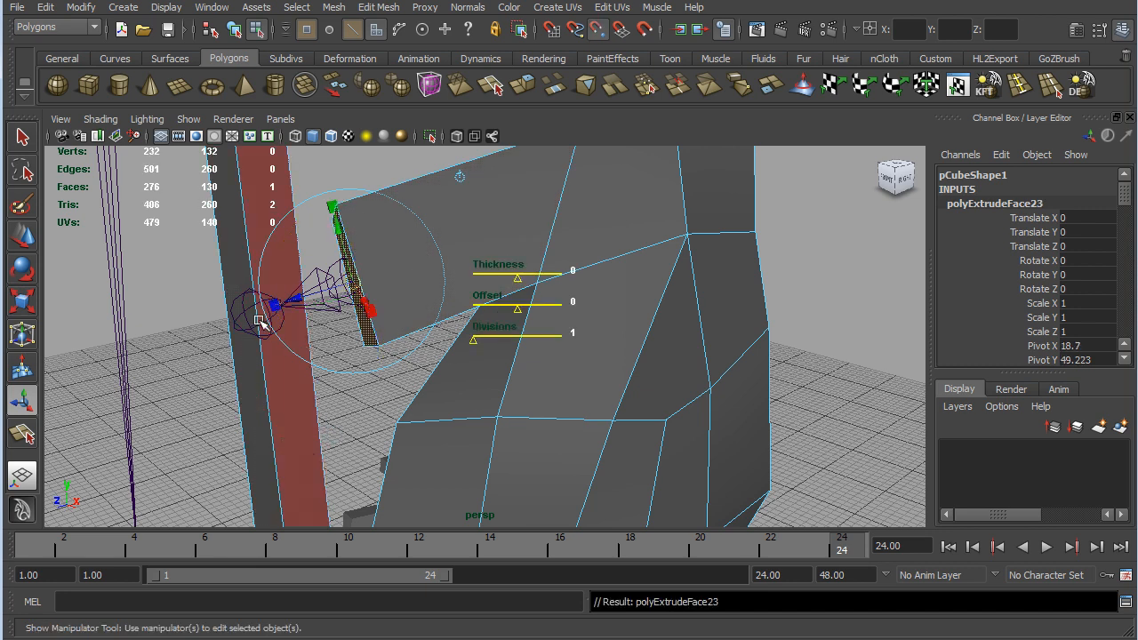
{"action": "left_click_drag", "start_coordinate": [261, 322], "coordinate": [256, 320]}
{"action": "scroll", "coordinate": [820, 424], "scroll_direction": "down", "scroll_amount": 8}
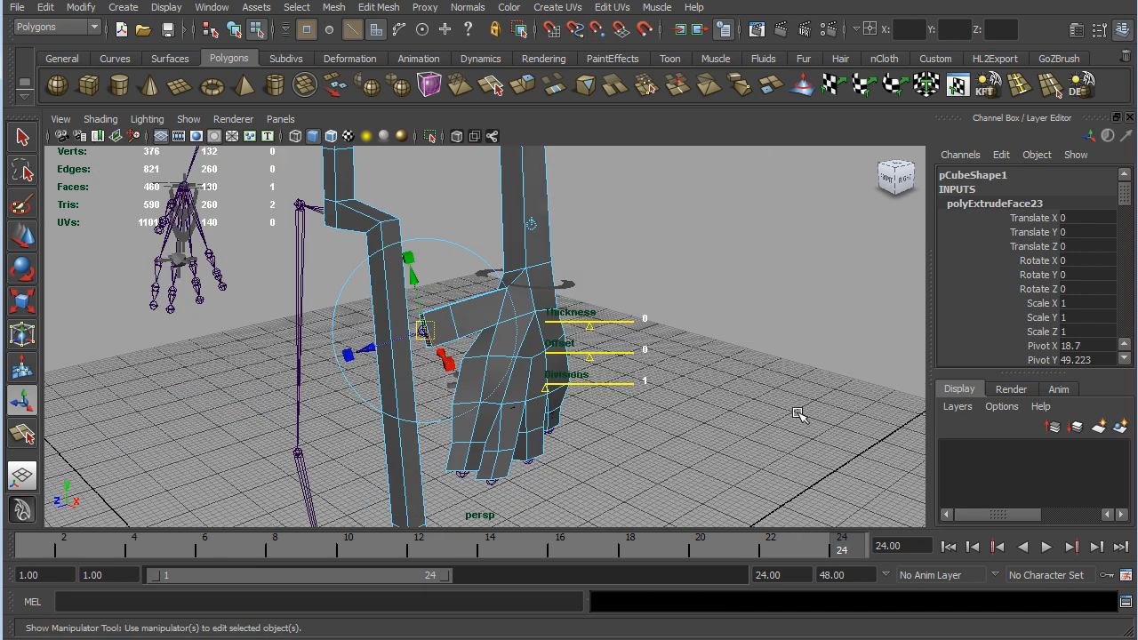
{"action": "left_click_drag", "start_coordinate": [801, 417], "coordinate": [612, 478], "text": "alt"}
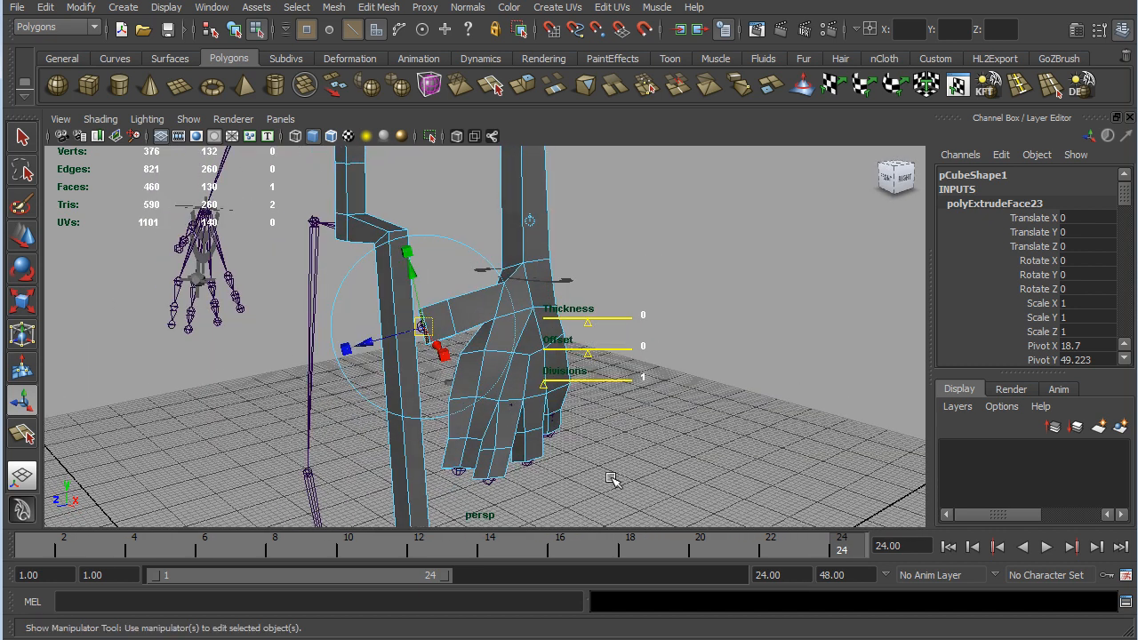
- Undo the thumb extrusions back to the single thumb base face on the hand
{"action": "key", "text": "ctrl+z"}
{"action": "key", "text": "ctrl+z"}
{"action": "key", "text": "ctrl+z"}
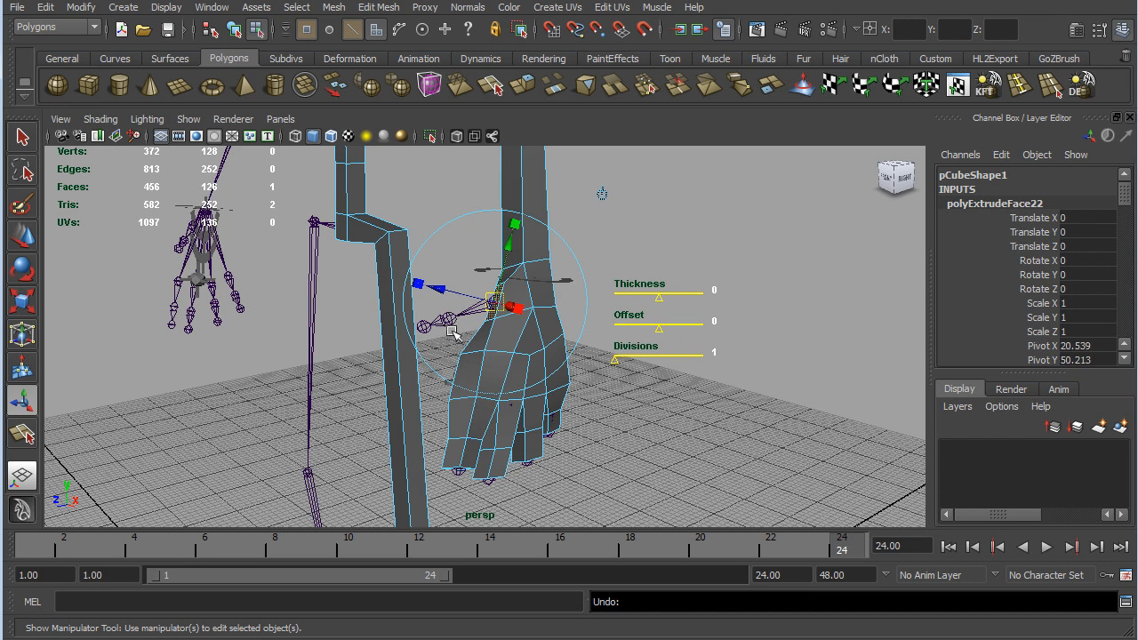
{"action": "left_click_drag", "start_coordinate": [605, 396], "coordinate": [798, 425], "text": "alt"}
{"action": "key", "text": "ctrl+z"}
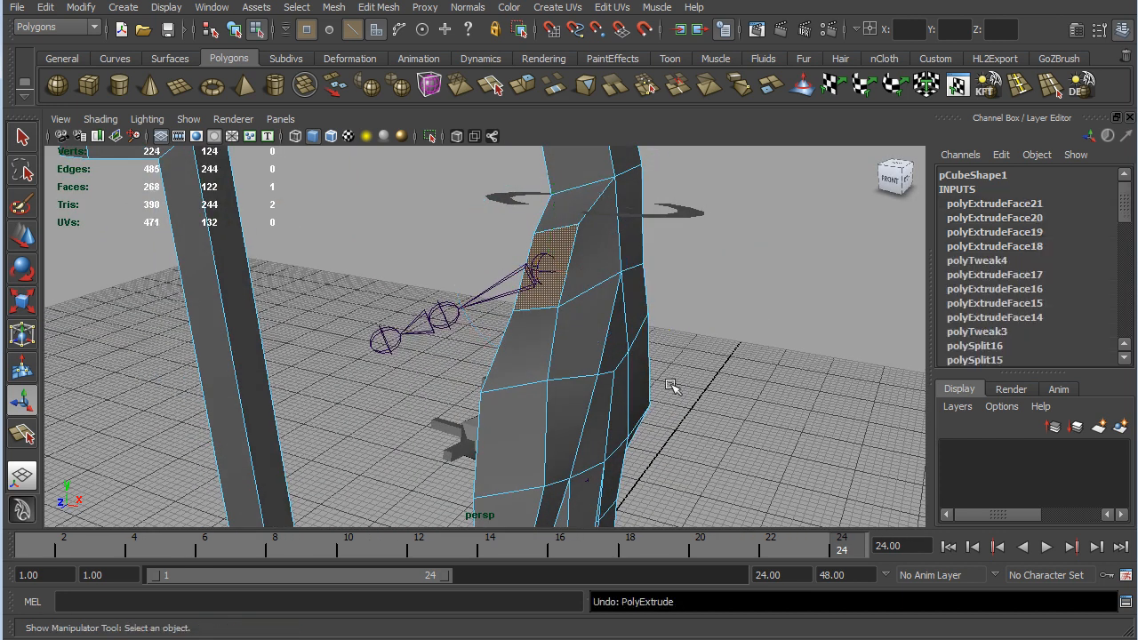
- Move the hand's thumb base face itself out to the thumb's next joint with point snapping
{"action": "key", "text": "w"}
{"action": "left_click", "coordinate": [558, 259]}
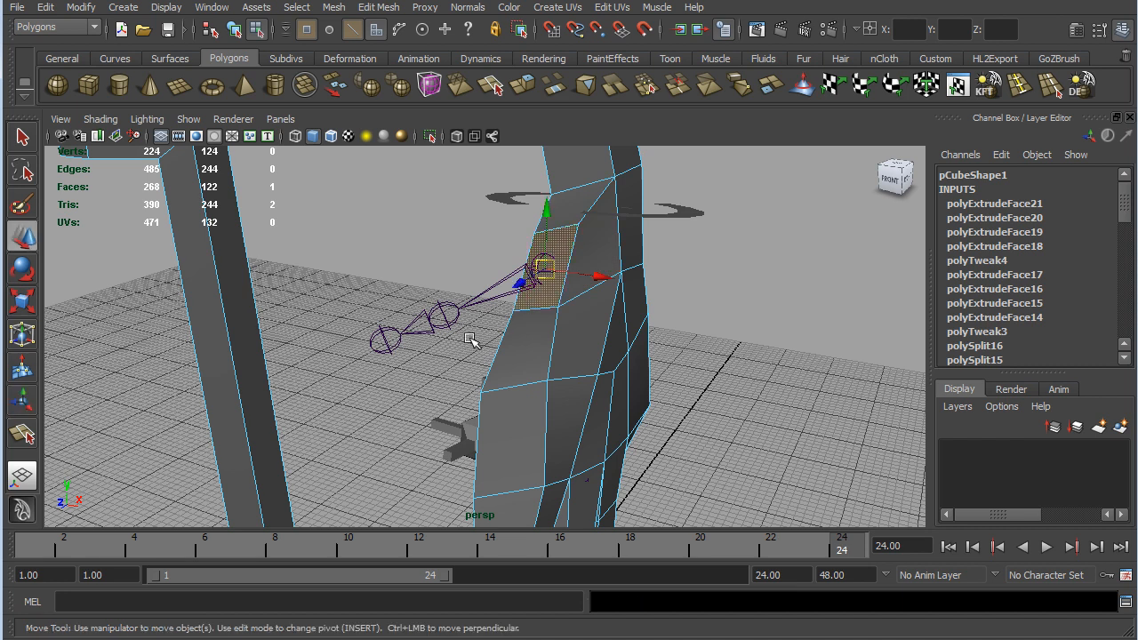
{"action": "left_click_drag", "start_coordinate": [544, 269], "coordinate": [442, 318]}
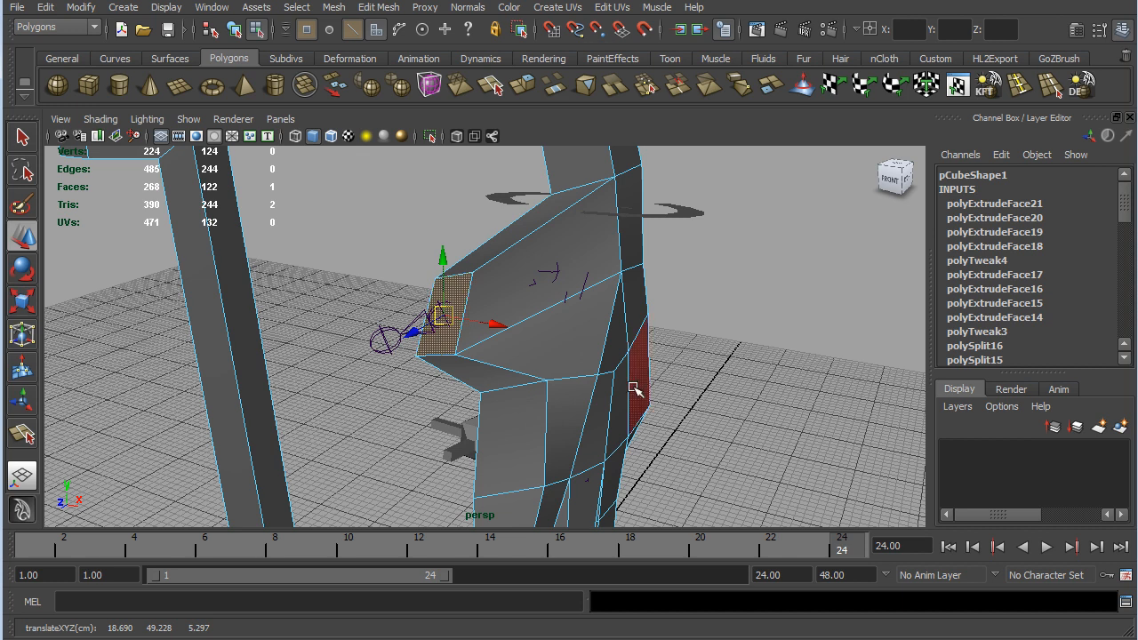
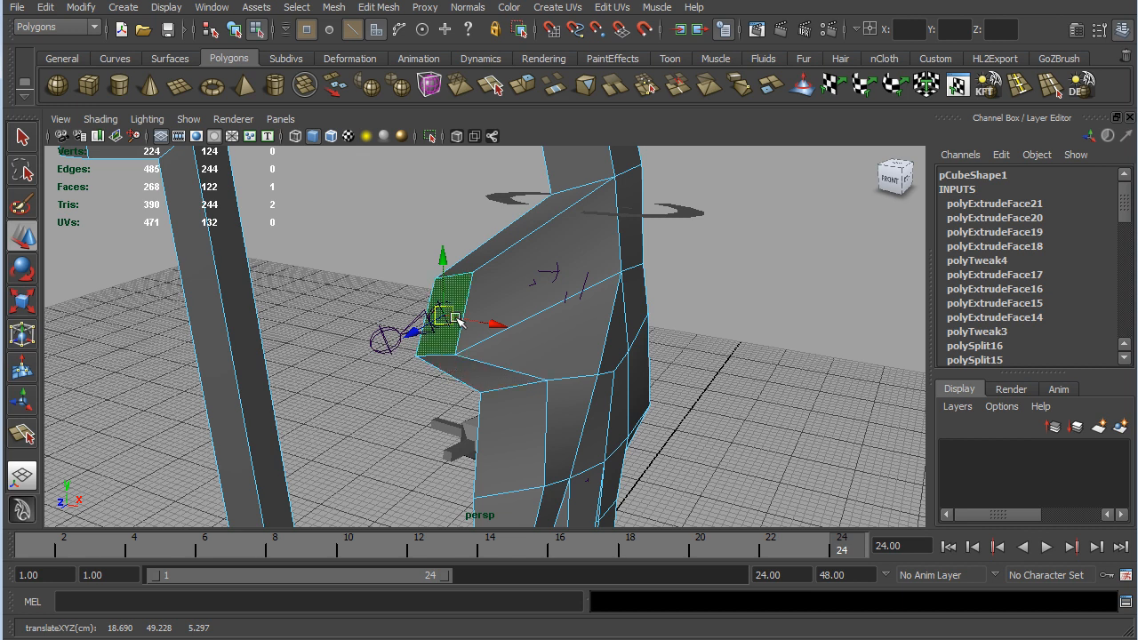
- Rotate the moved thumb face about the vertical and depth axes to align it across the thumb bone
{"action": "key", "text": "e"}
{"action": "left_click_drag", "start_coordinate": [417, 264], "coordinate": [427, 306]}
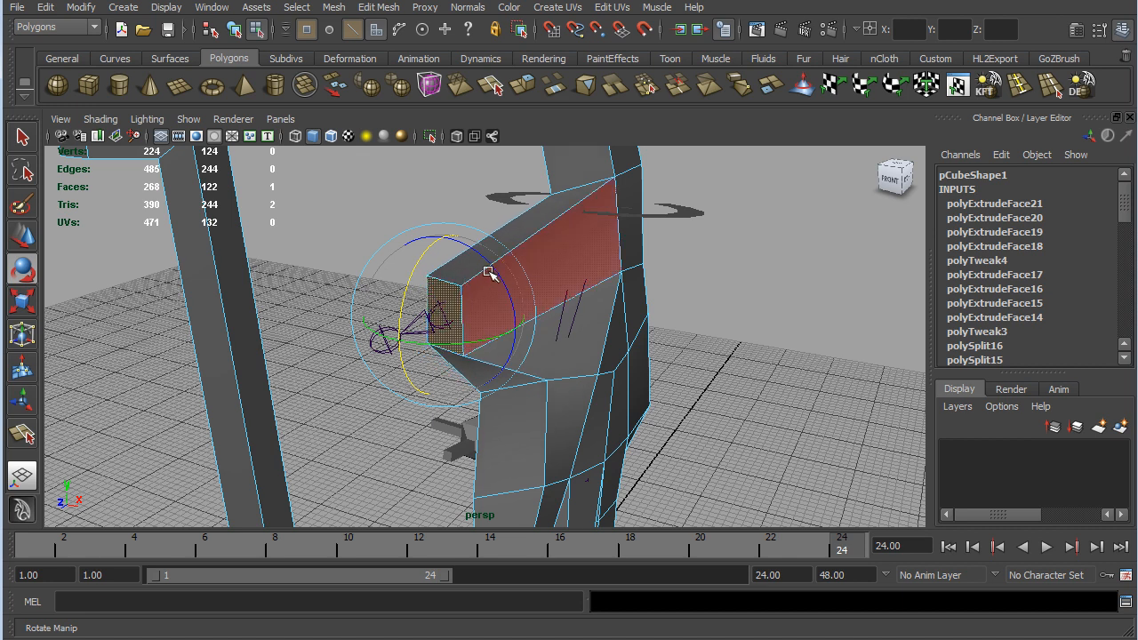
{"action": "left_click_drag", "start_coordinate": [495, 271], "coordinate": [516, 316]}
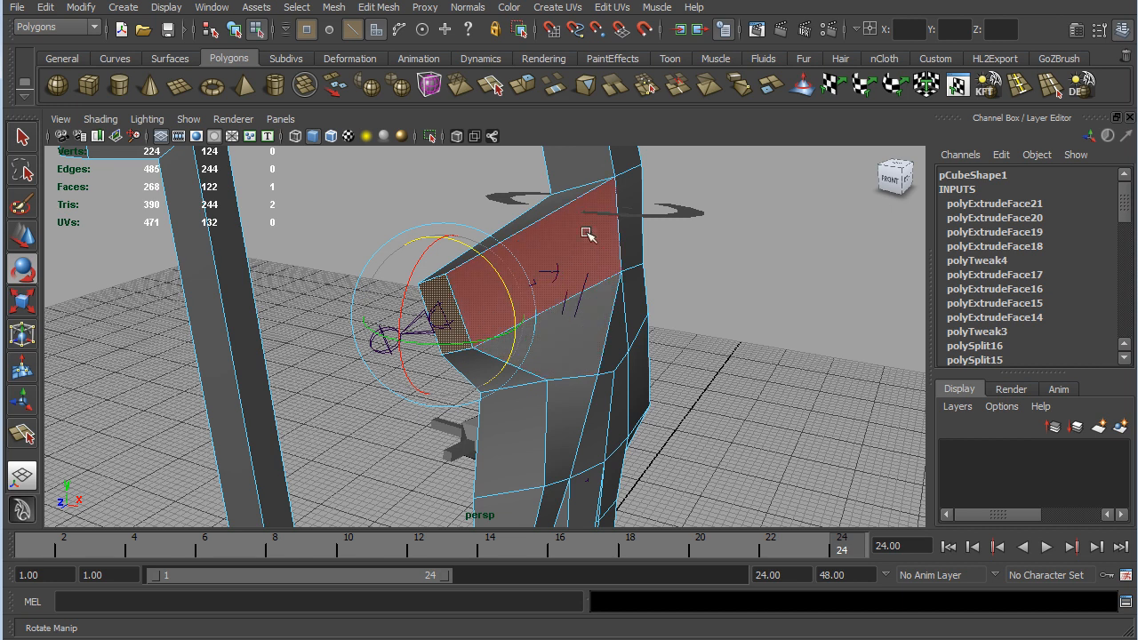
{"action": "left_click_drag", "start_coordinate": [721, 401], "coordinate": [758, 326], "text": "alt"}
{"action": "left_click_drag", "start_coordinate": [636, 345], "coordinate": [622, 312]}
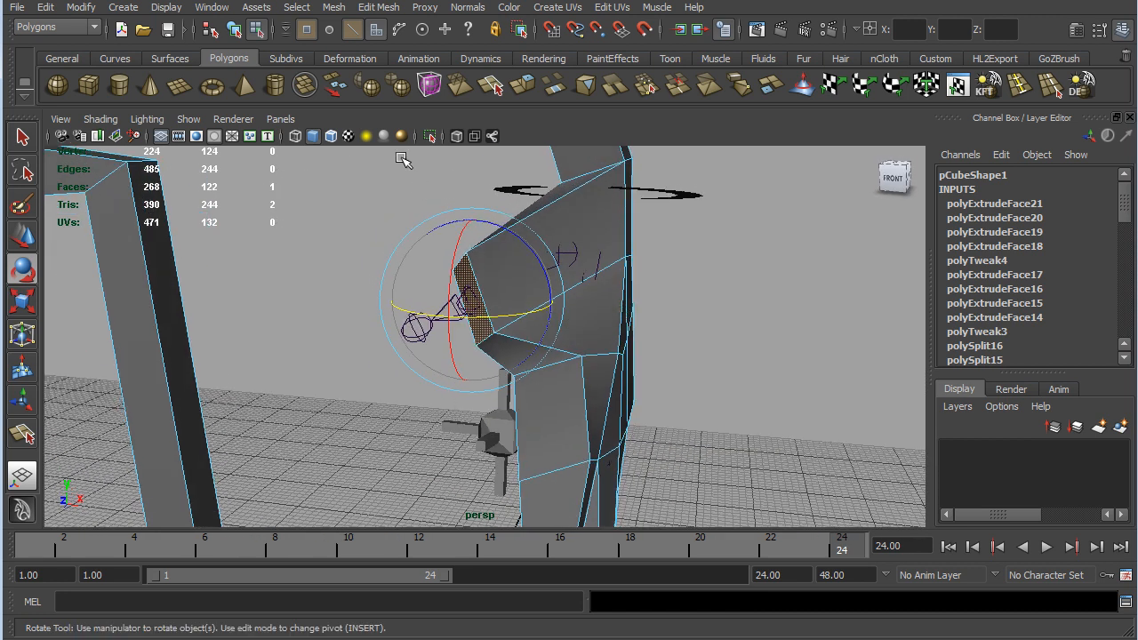
- Extrude the thumb face and snap it to the thumb's last joint
{"action": "left_click", "coordinate": [526, 86]}
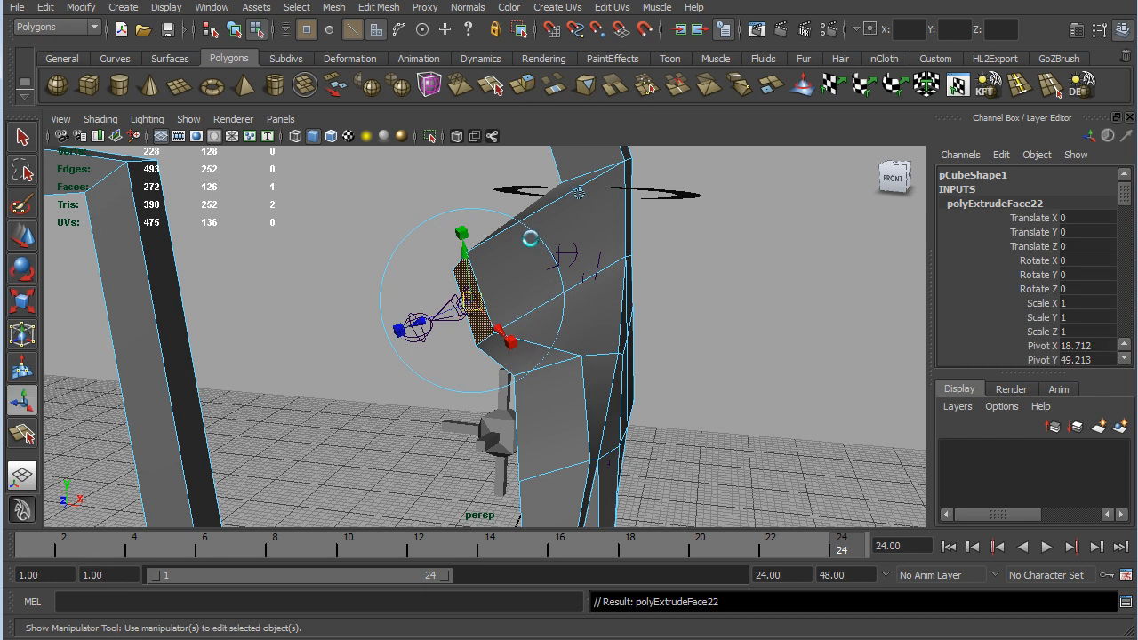
{"action": "key", "text": "v"}
{"action": "scroll", "coordinate": [421, 356], "scroll_direction": "up", "scroll_amount": 5}
{"action": "key", "text": "v"}
{"action": "middle_click_drag", "start_coordinate": [233, 299], "coordinate": [227, 307]}
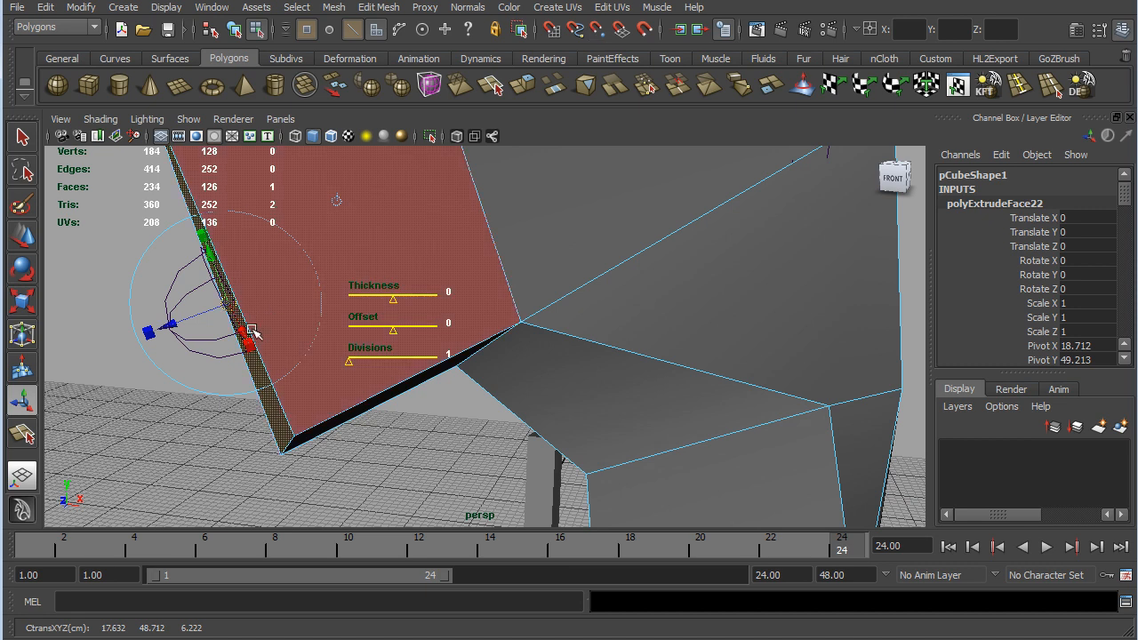
{"action": "scroll", "coordinate": [255, 332], "scroll_direction": "down", "scroll_amount": 7}
{"action": "left_click", "coordinate": [402, 262]}
{"action": "left_click_drag", "start_coordinate": [420, 333], "coordinate": [402, 331]}
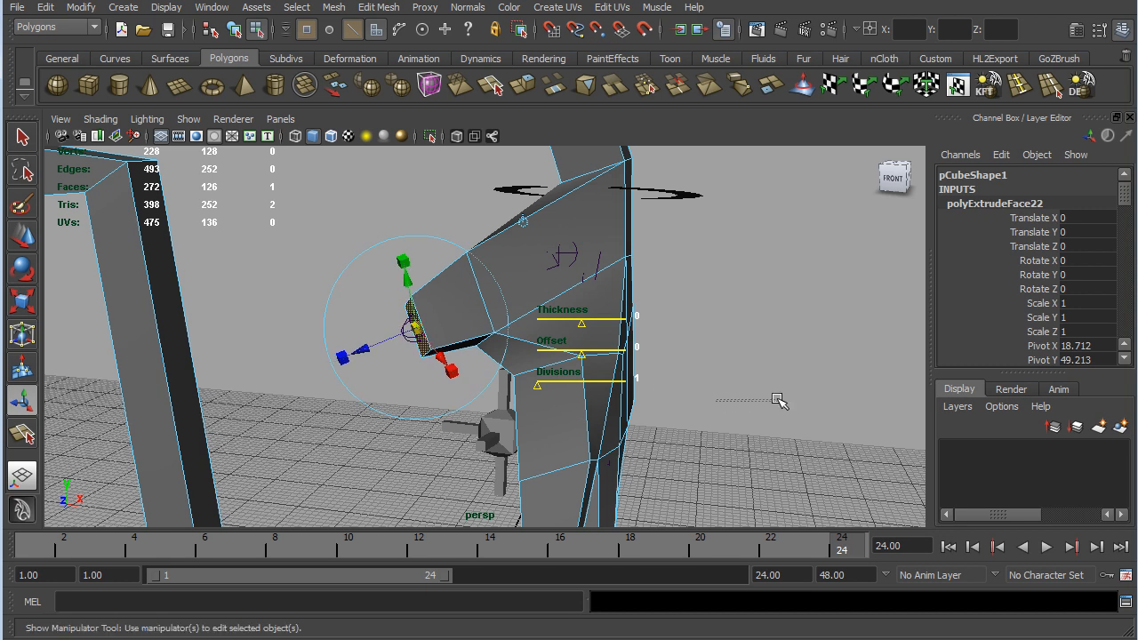
- Extrude the end faces of the thumb and all four fingers together, pulling them outwards to form the fingertips
{"action": "left_click", "coordinate": [725, 396]}
{"action": "left_click_drag", "start_coordinate": [696, 395], "coordinate": [641, 352], "text": "alt"}
{"action": "key", "text": "t"}
{"action": "left_click", "coordinate": [486, 309]}
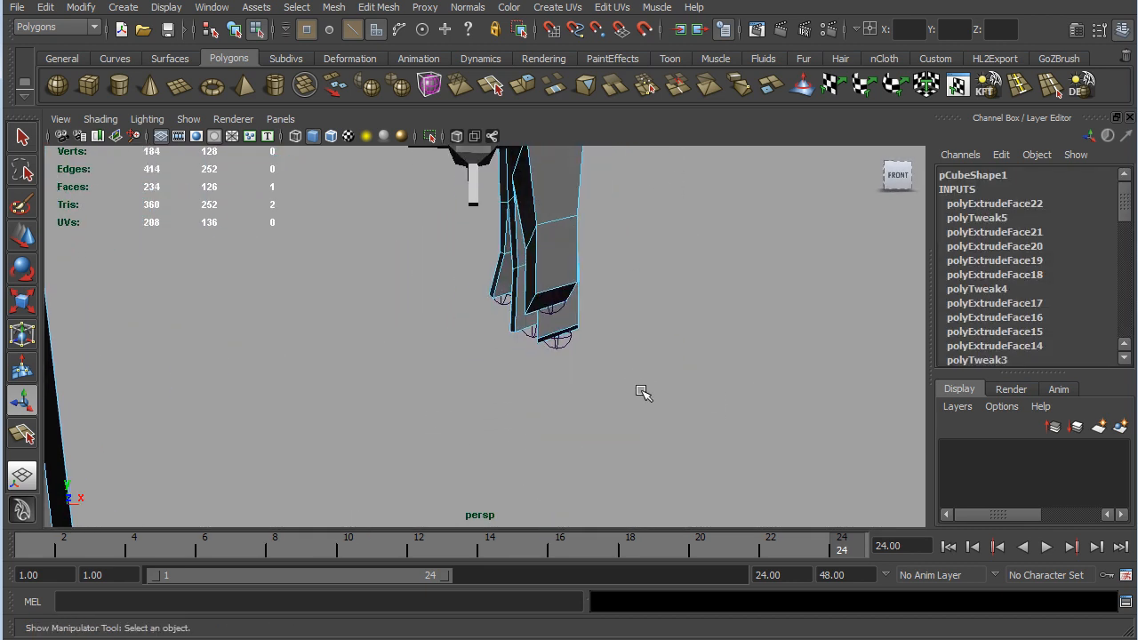
{"action": "left_click_drag", "start_coordinate": [630, 390], "coordinate": [611, 290], "text": "alt"}
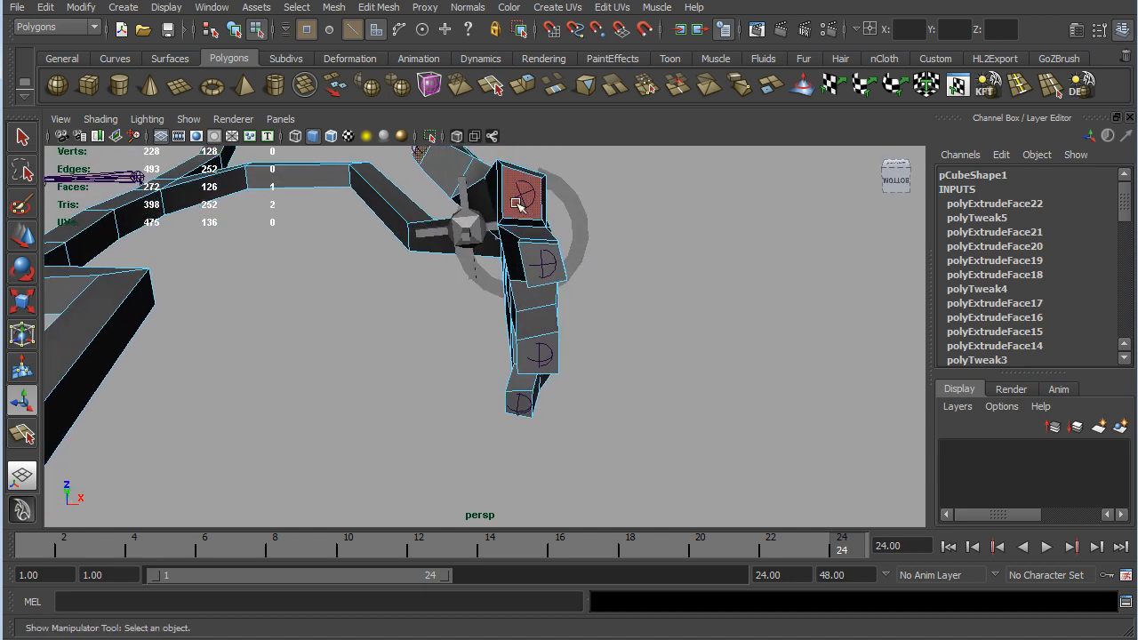
{"action": "left_click", "coordinate": [520, 205], "text": "shift"}
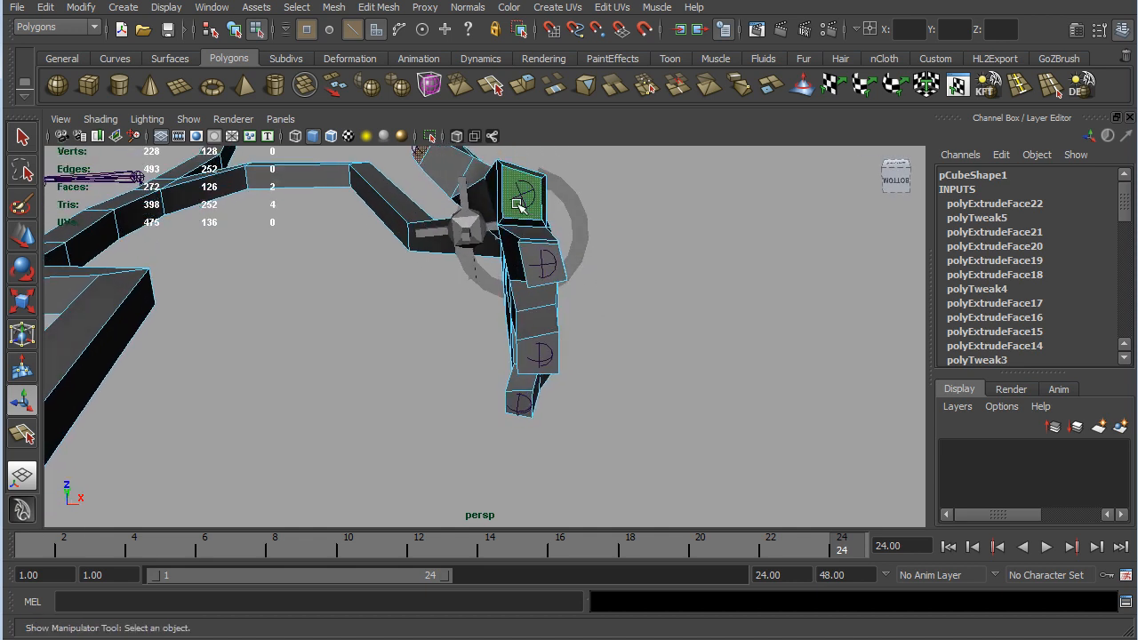
{"action": "left_click", "coordinate": [540, 263], "text": "shift"}
{"action": "left_click", "coordinate": [539, 352], "text": "shift"}
{"action": "left_click", "coordinate": [521, 401], "text": "shift"}
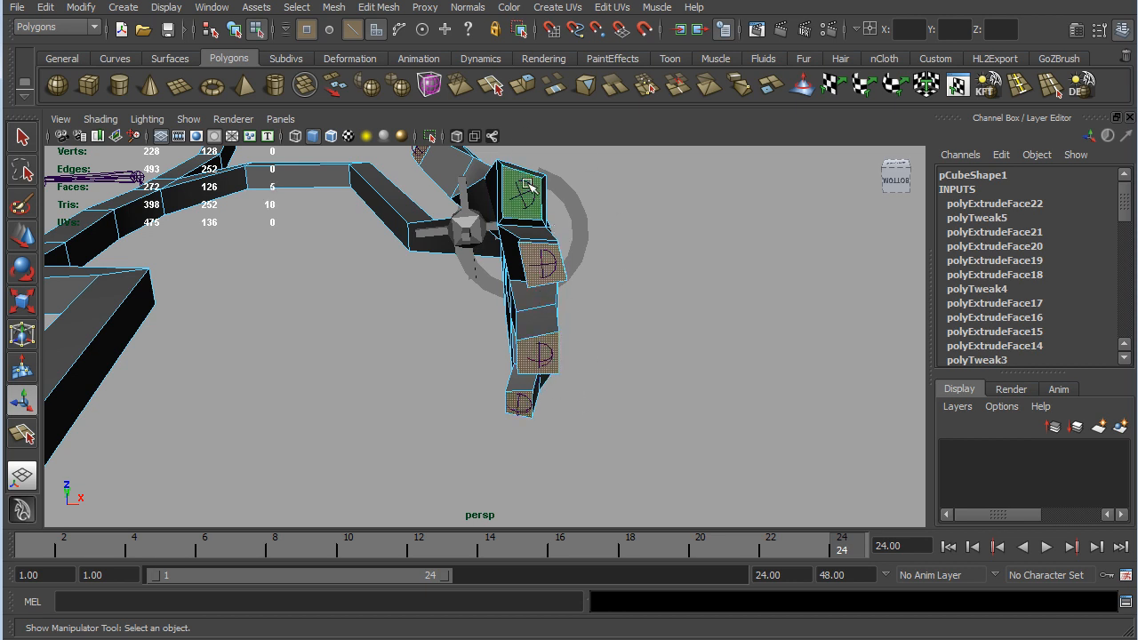
{"action": "left_click", "coordinate": [524, 89]}
{"action": "left_click_drag", "start_coordinate": [667, 316], "coordinate": [472, 374], "text": "alt"}
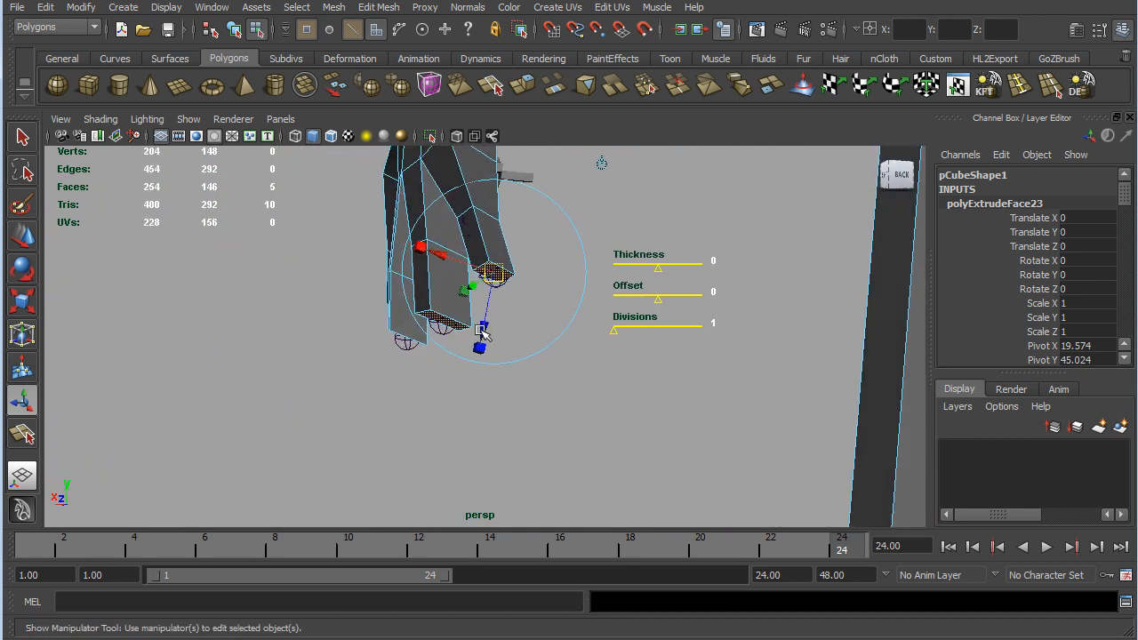
{"action": "left_click_drag", "start_coordinate": [486, 329], "coordinate": [481, 382]}
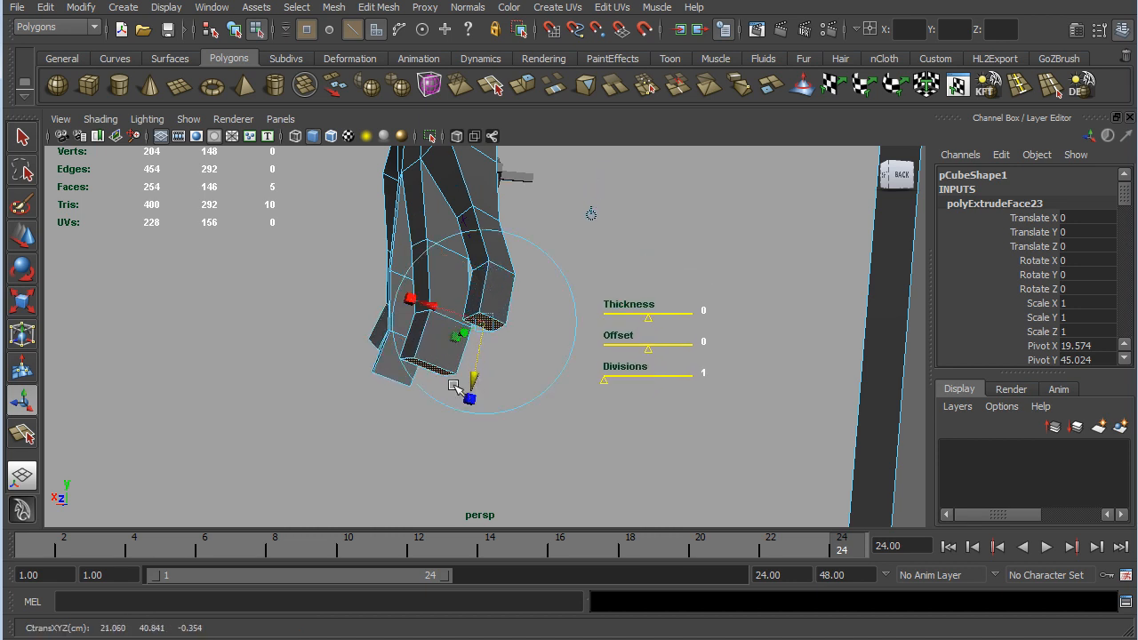
- Shift the extruded fingertip faces sideways towards the body and rotate them about -34 degrees around their local Y axis
{"action": "left_click_drag", "start_coordinate": [365, 413], "coordinate": [623, 480], "text": "alt"}
{"action": "left_click_drag", "start_coordinate": [614, 301], "coordinate": [584, 303]}
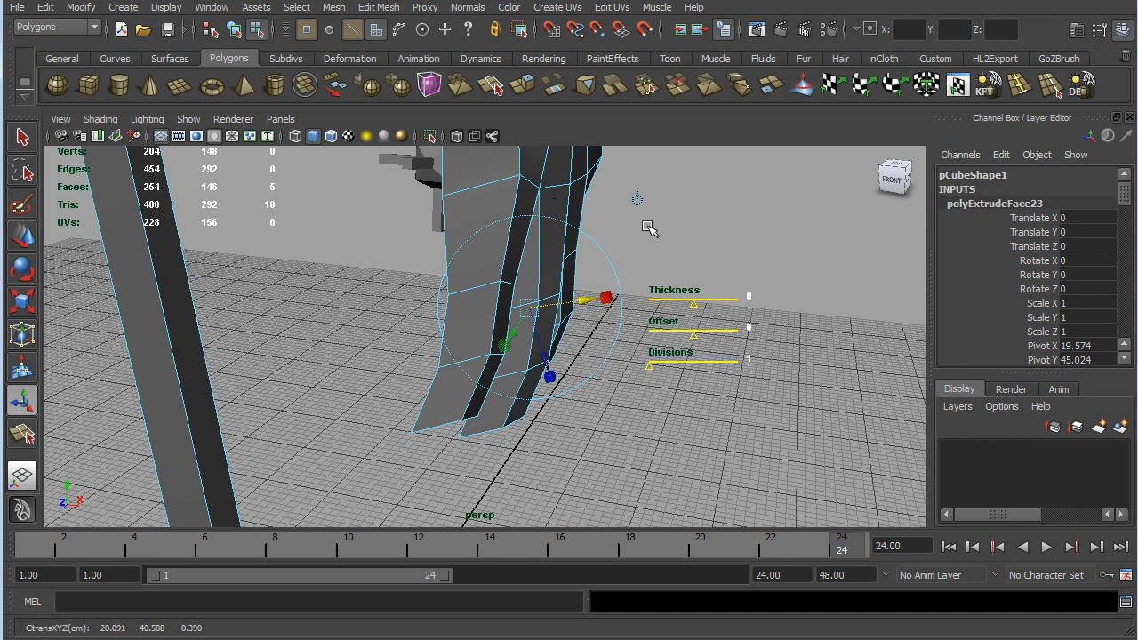
{"action": "middle_click_drag", "start_coordinate": [660, 225], "coordinate": [690, 302], "text": "alt"}
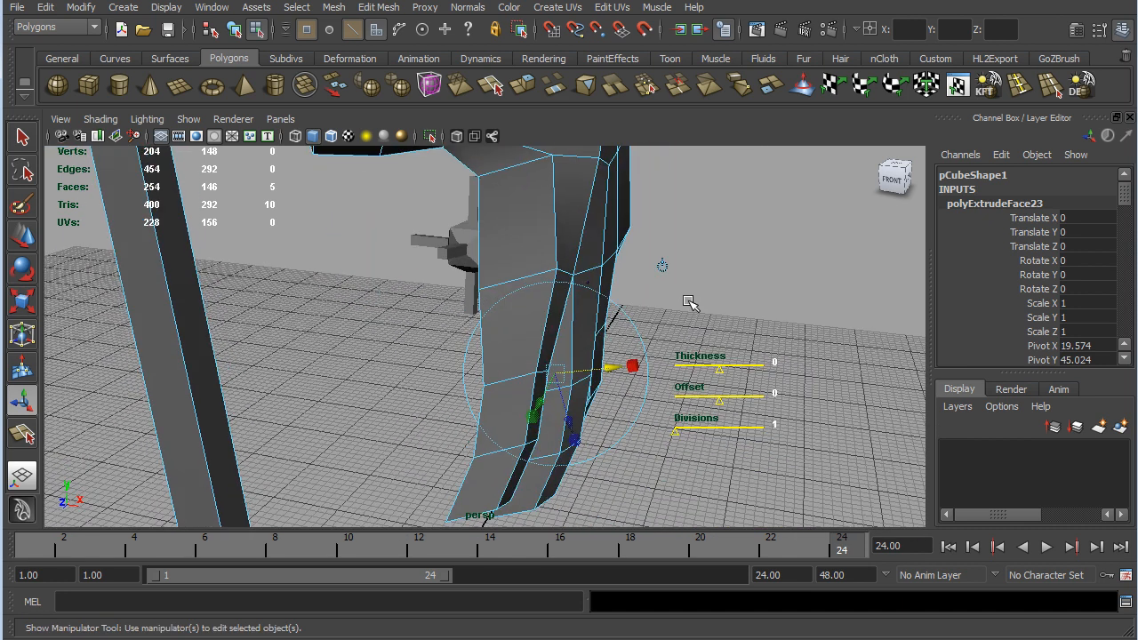
{"action": "left_click_drag", "start_coordinate": [684, 484], "coordinate": [672, 426], "text": "alt"}
{"action": "left_click", "coordinate": [624, 443]}
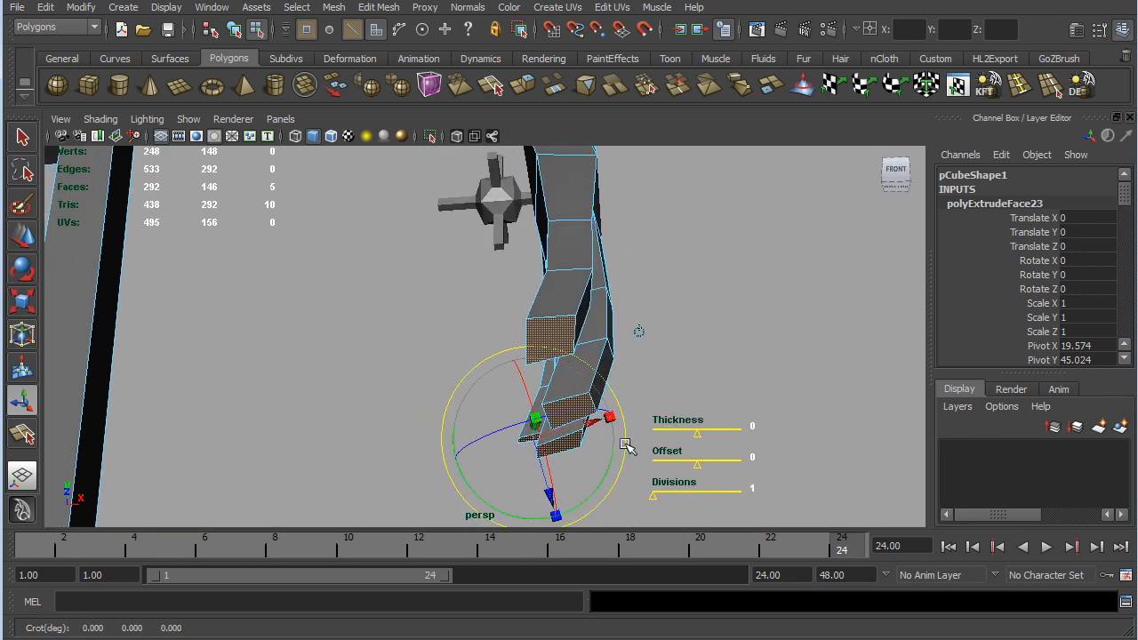
{"action": "left_click_drag", "start_coordinate": [604, 477], "coordinate": [570, 498]}
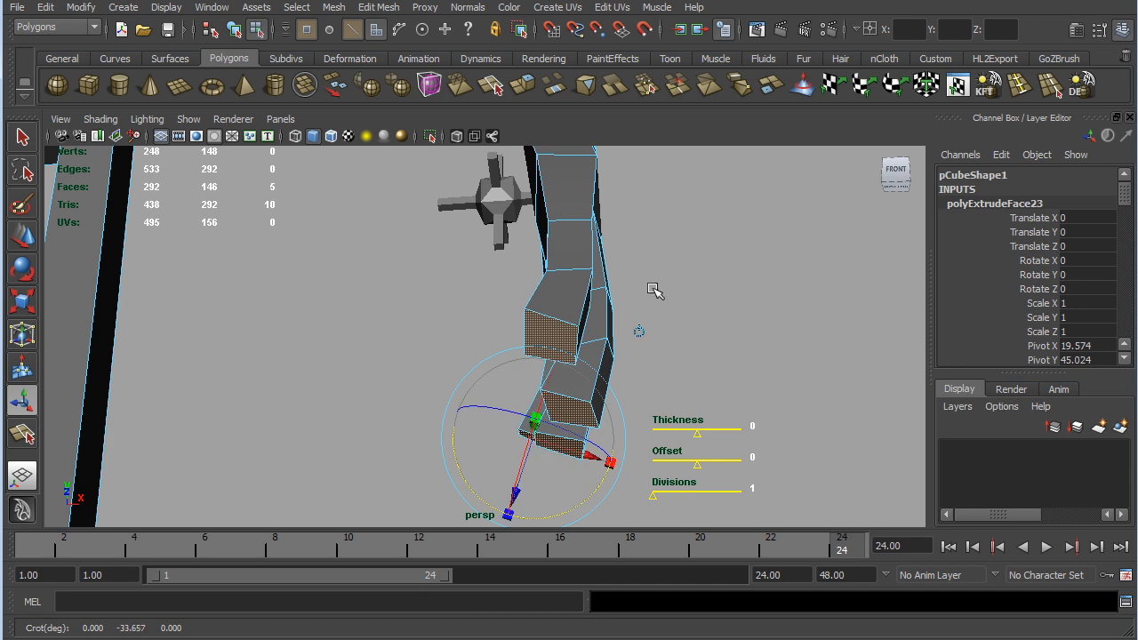
- Move the thumb's tip face downwards and slightly back so the thumb tip continues the line of the thumb
{"action": "middle_click_drag", "start_coordinate": [671, 257], "coordinate": [681, 440], "text": "alt"}
{"action": "left_click_drag", "start_coordinate": [667, 377], "coordinate": [811, 437], "text": "alt"}
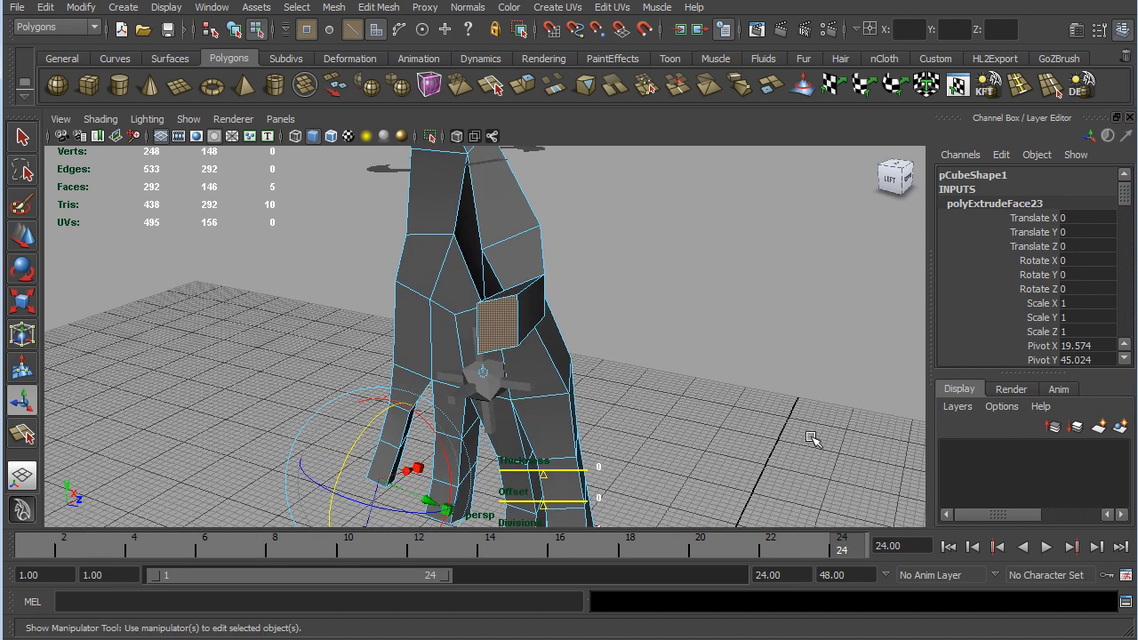
{"action": "left_click", "coordinate": [491, 321]}
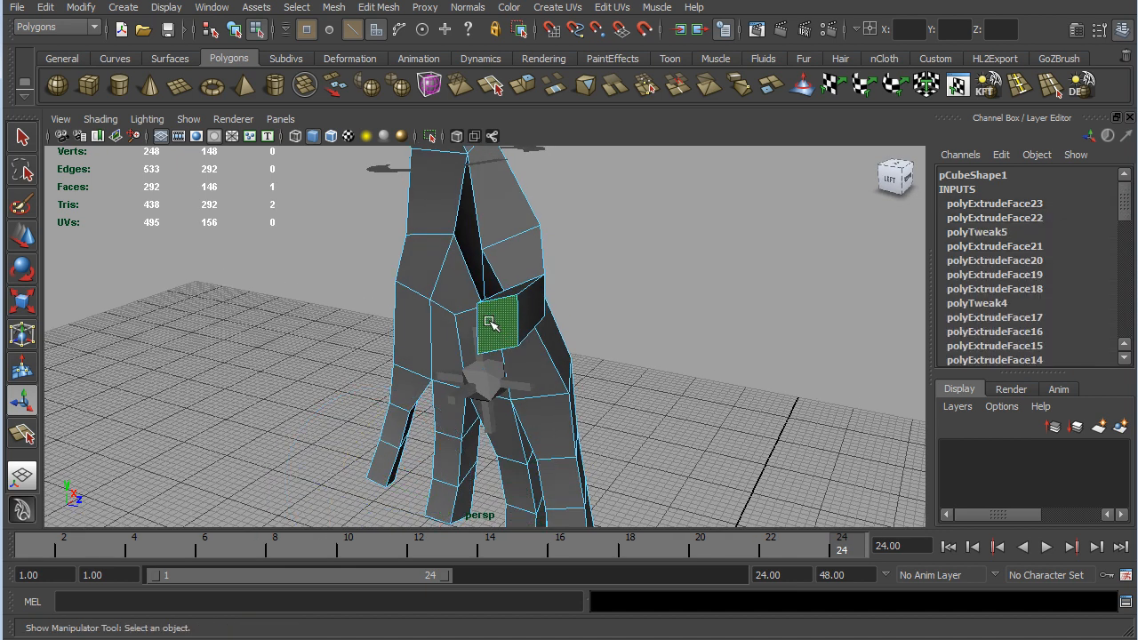
{"action": "key", "text": "w"}
{"action": "left_click_drag", "start_coordinate": [550, 334], "coordinate": [451, 281]}
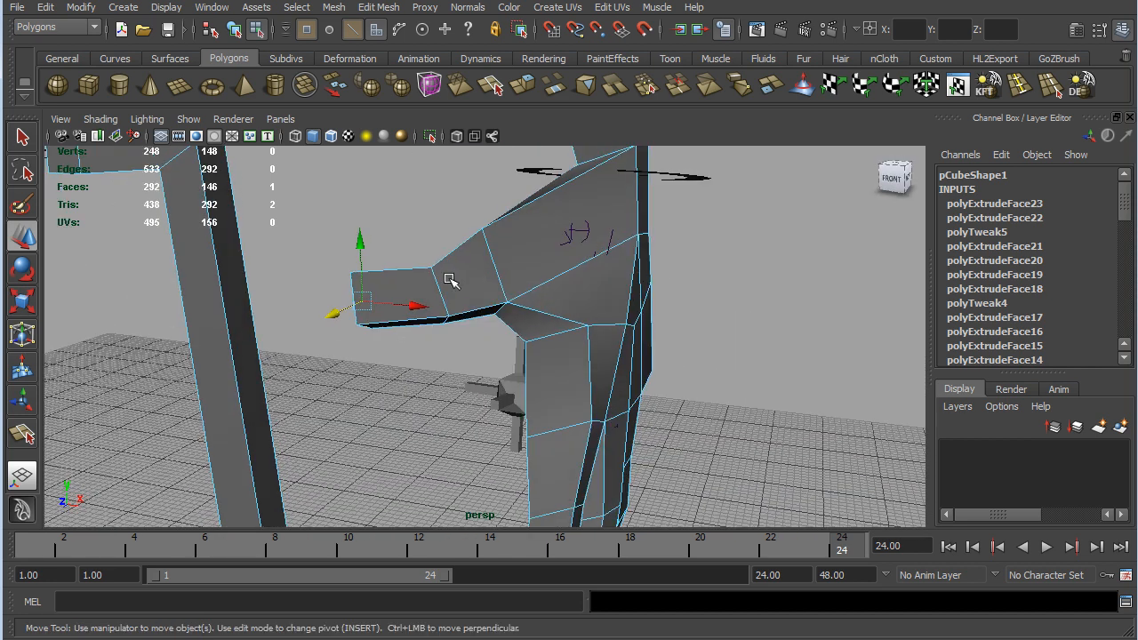
{"action": "left_click_drag", "start_coordinate": [369, 242], "coordinate": [365, 345]}
{"action": "left_click_drag", "start_coordinate": [437, 326], "coordinate": [452, 328]}
{"action": "left_click_drag", "start_coordinate": [344, 340], "coordinate": [542, 351], "text": "alt"}
{"action": "left_click_drag", "start_coordinate": [724, 326], "coordinate": [508, 323], "text": "alt"}
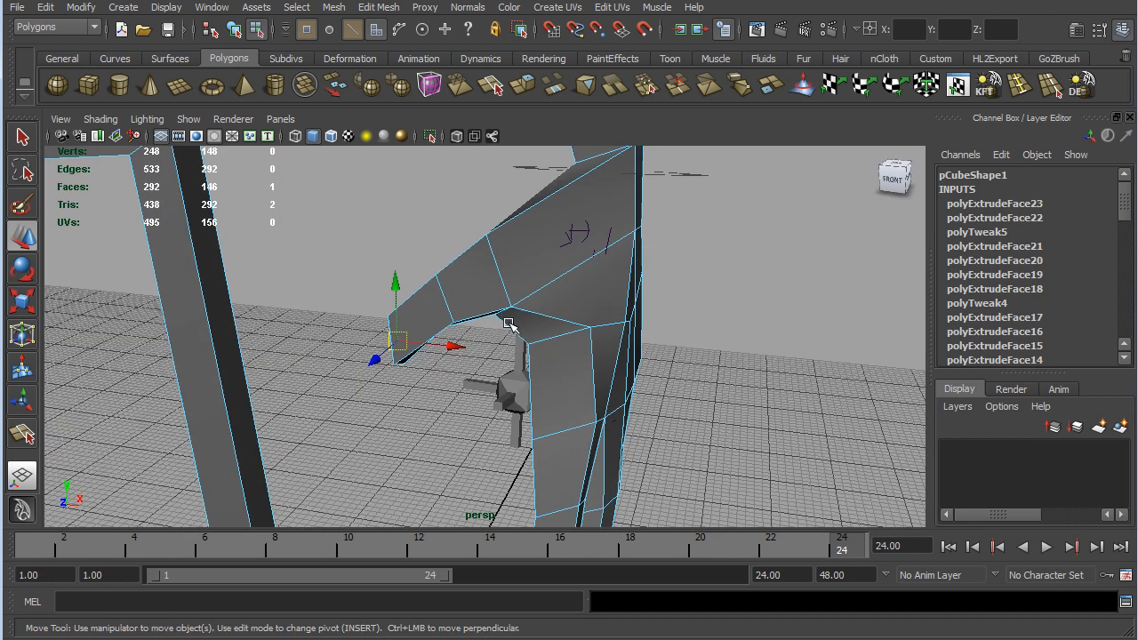
{"action": "left_click_drag", "start_coordinate": [394, 344], "coordinate": [393, 344]}
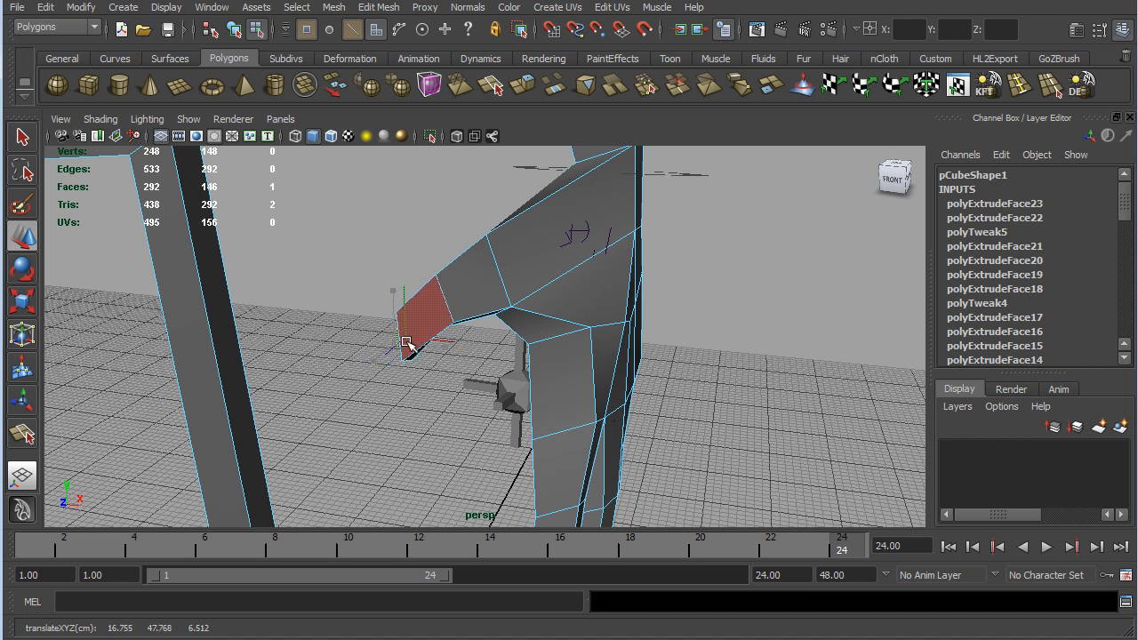
- Insert a vertical edge loop down the middle of the torso from head to pelvis and return to the Select tool
{"action": "left_click_drag", "start_coordinate": [742, 356], "coordinate": [735, 352], "text": "alt"}
{"action": "scroll", "coordinate": [735, 352], "scroll_direction": "down", "scroll_amount": 3}
{"action": "left_click_drag", "start_coordinate": [686, 389], "coordinate": [714, 406], "text": "alt"}
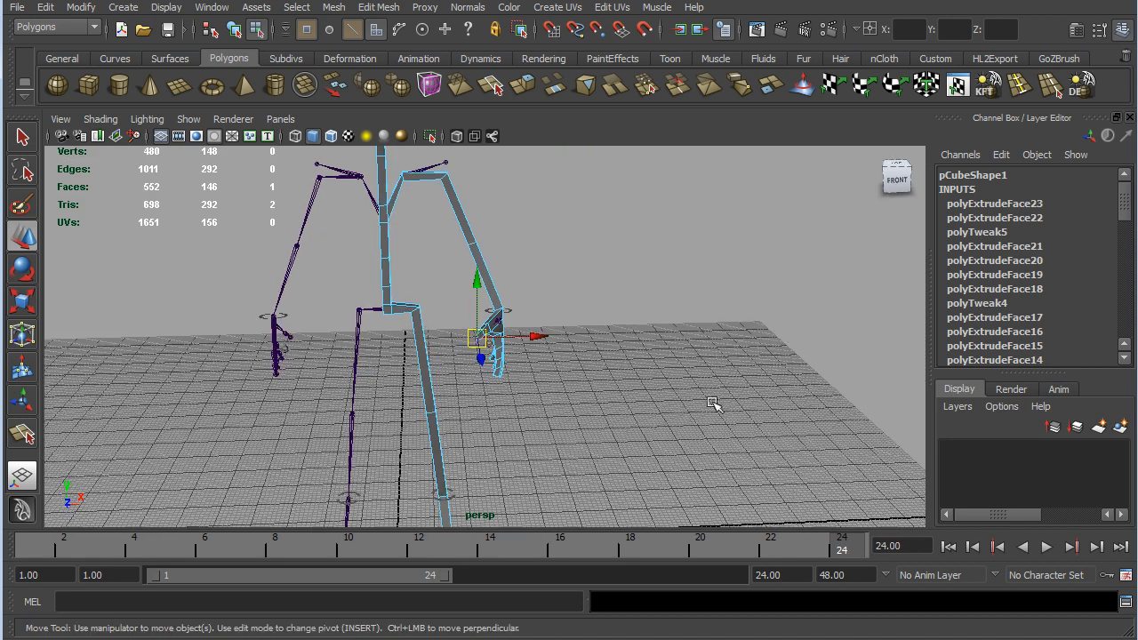
{"action": "left_click", "coordinate": [1021, 87]}
{"action": "scroll", "coordinate": [379, 267], "scroll_direction": "up", "scroll_amount": 5}
{"action": "left_click", "coordinate": [165, 237]}
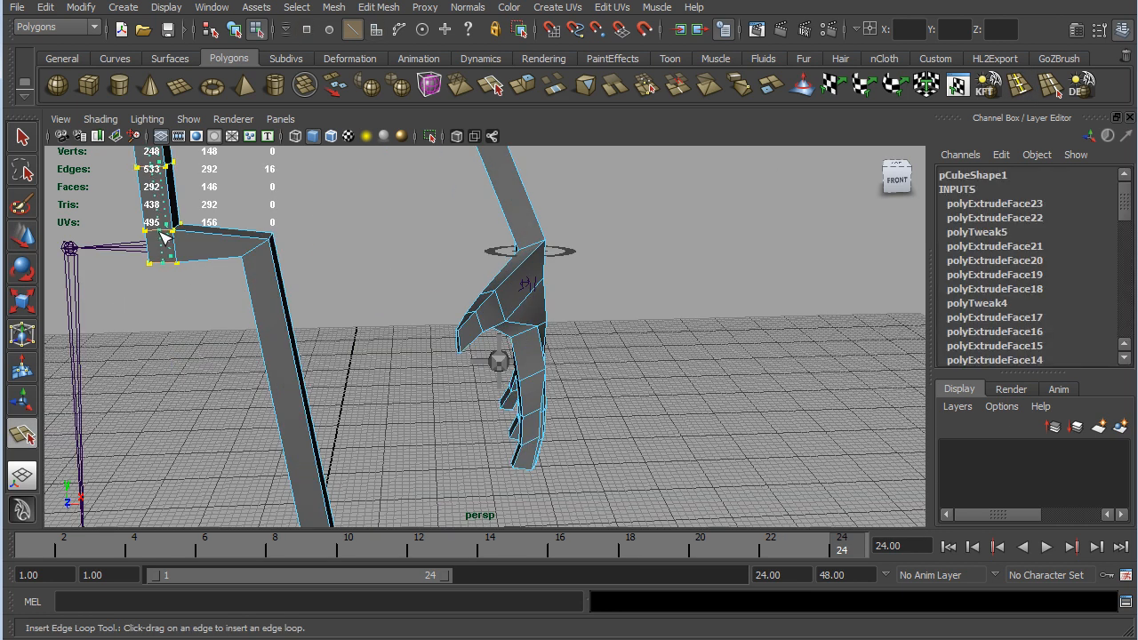
{"action": "left_click_drag", "start_coordinate": [164, 238], "coordinate": [169, 248]}
{"action": "middle_click_drag", "start_coordinate": [358, 223], "coordinate": [507, 372], "text": "alt"}
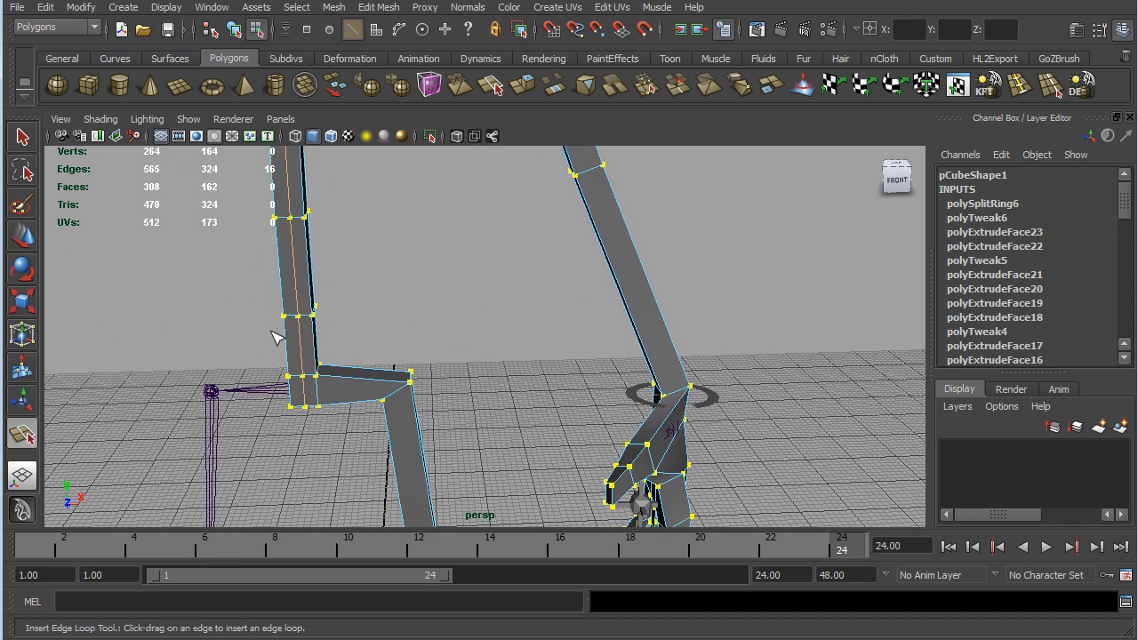
{"action": "scroll", "coordinate": [447, 335], "scroll_direction": "down", "scroll_amount": 5}
{"action": "left_click_drag", "start_coordinate": [463, 306], "coordinate": [475, 353], "text": "alt"}
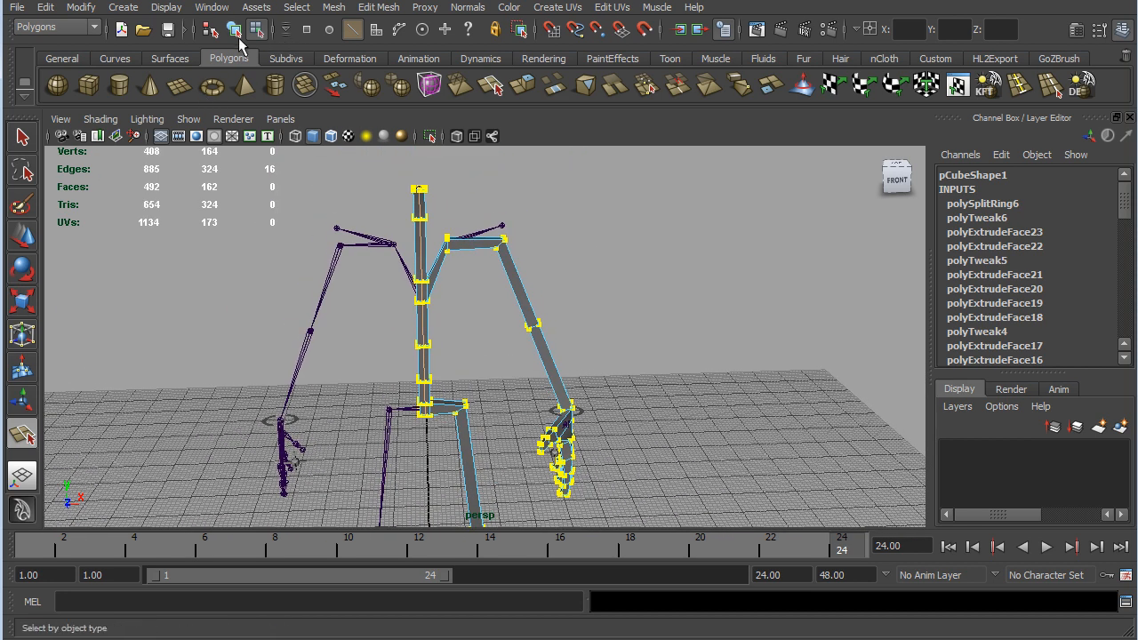
{"action": "left_click", "coordinate": [22, 137]}
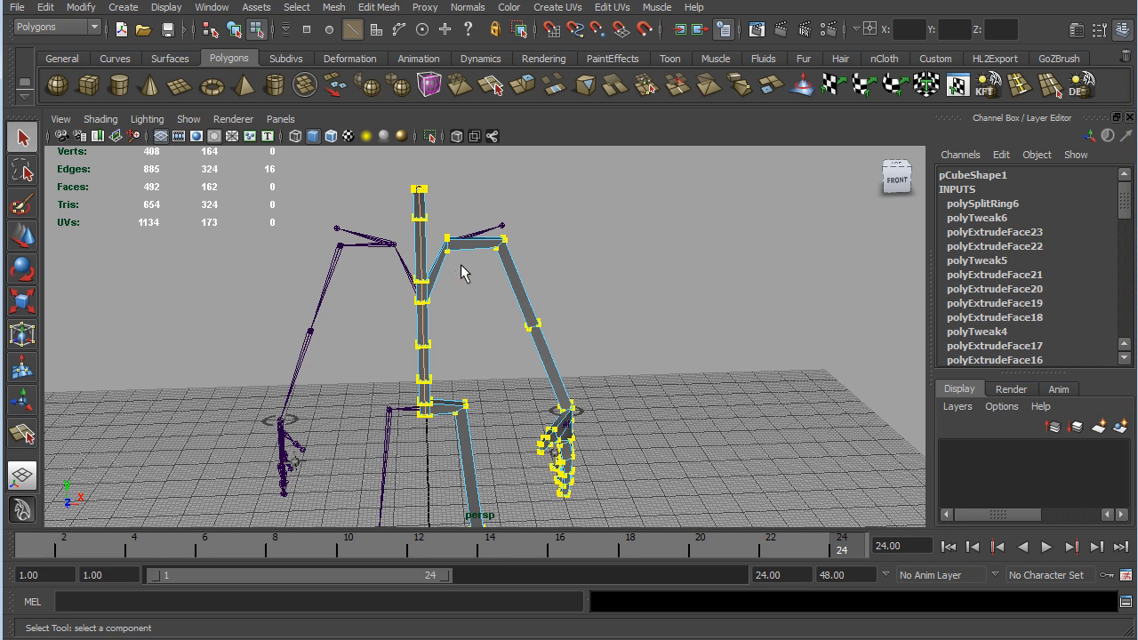
- In a wireframe front view, delete the torso faces on the armless side of the centre edge loop, from head to pelvis
{"action": "left_click", "coordinate": [311, 29]}
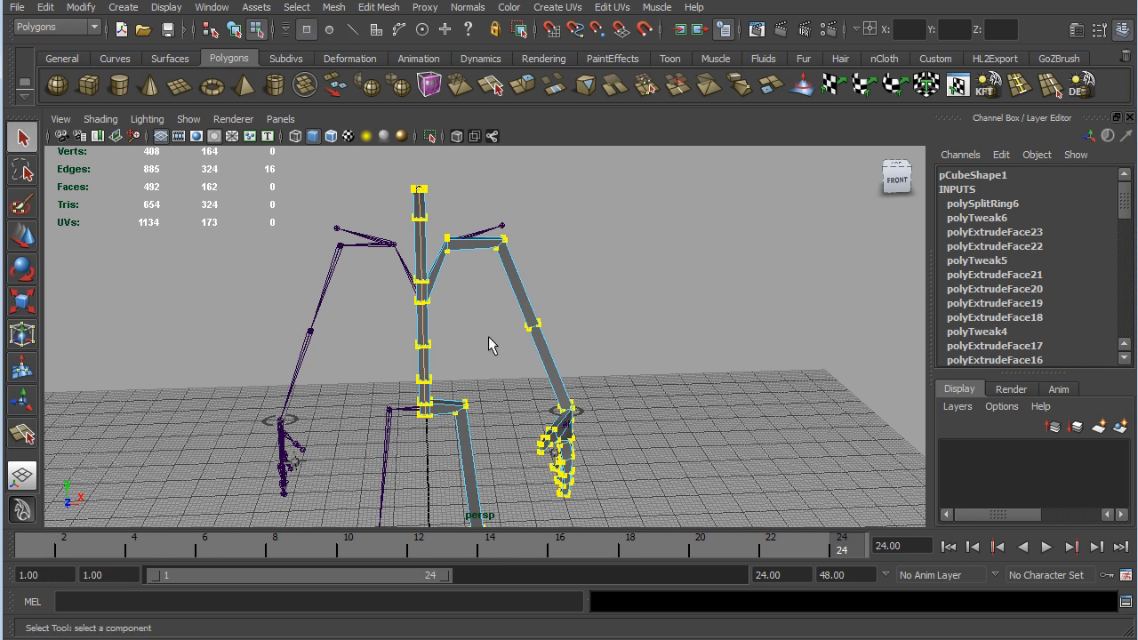
{"action": "left_click", "coordinate": [488, 365]}
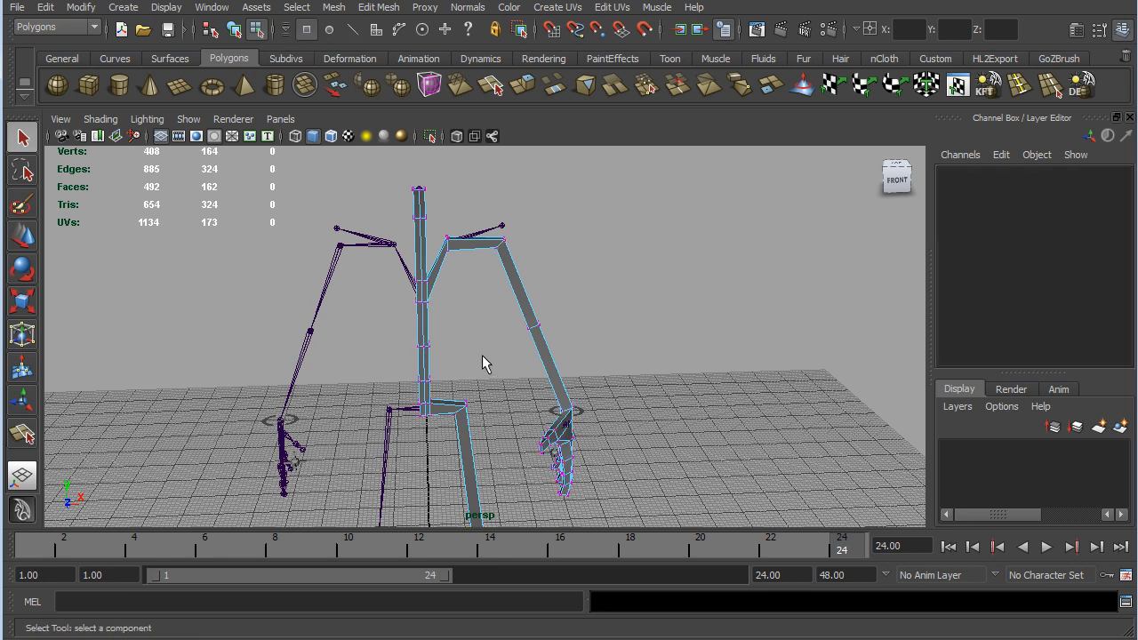
{"action": "key", "text": "4"}
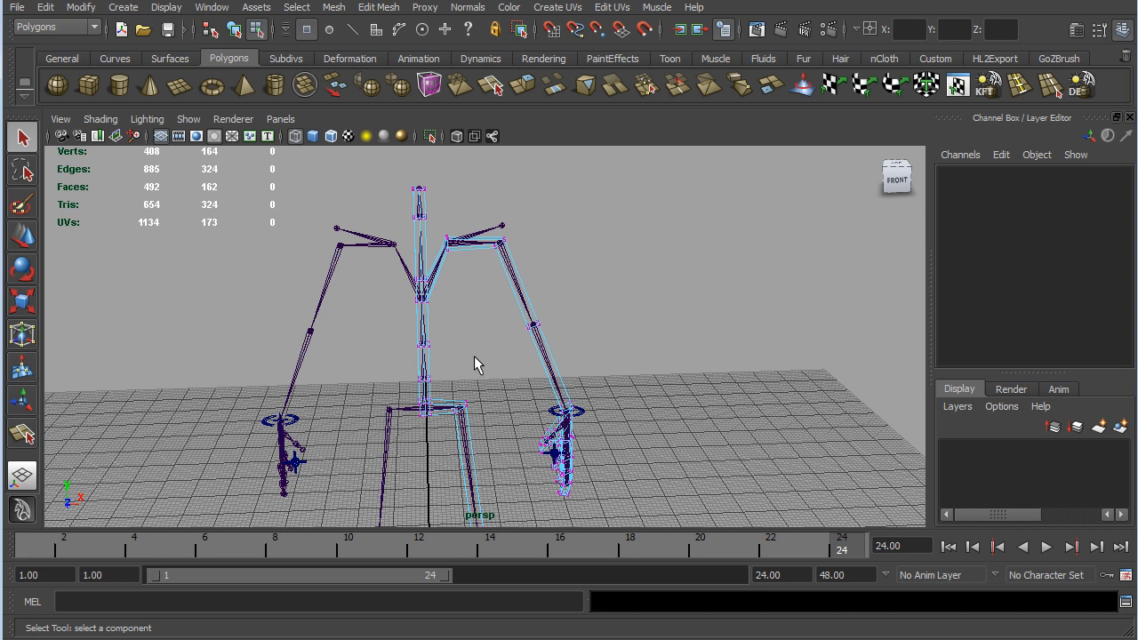
{"action": "left_click", "coordinate": [897, 179]}
{"action": "middle_click_drag", "start_coordinate": [688, 222], "coordinate": [694, 347], "text": "alt"}
{"action": "scroll", "coordinate": [693, 345], "scroll_direction": "up", "scroll_amount": 2}
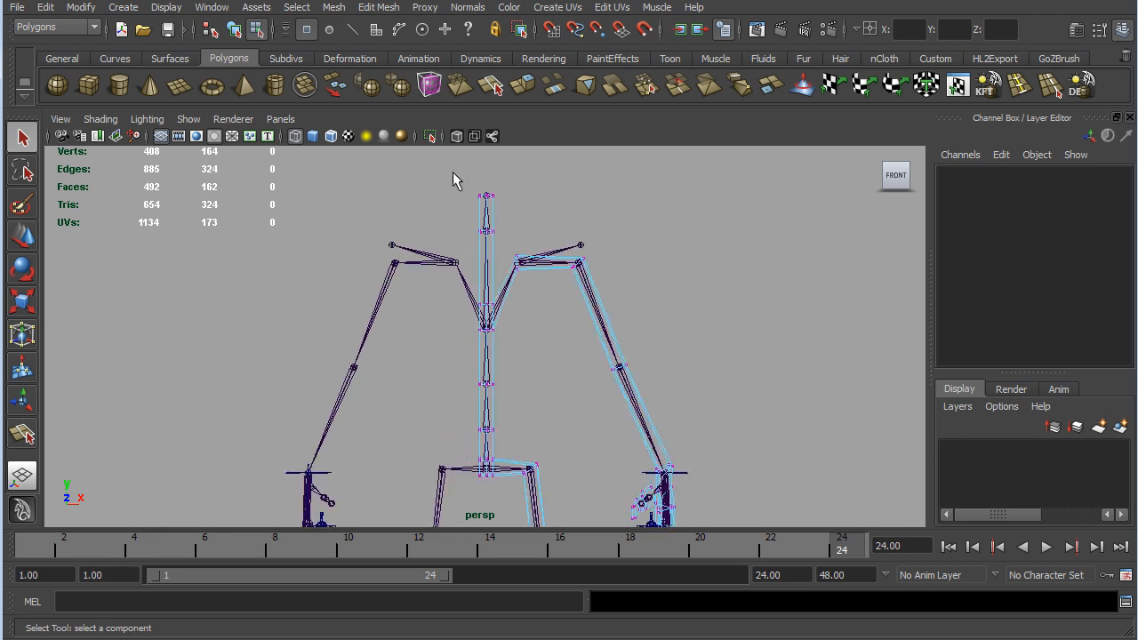
{"action": "left_click_drag", "start_coordinate": [436, 172], "coordinate": [485, 540]}
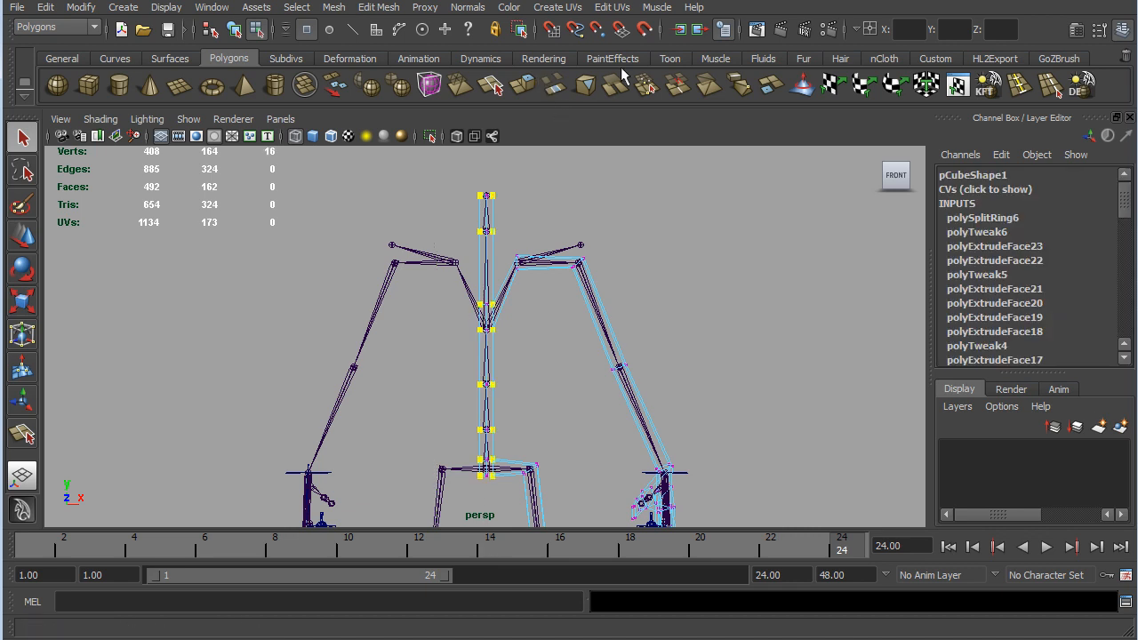
{"action": "left_click", "coordinate": [376, 29]}
{"action": "left_click_drag", "start_coordinate": [408, 160], "coordinate": [482, 503]}
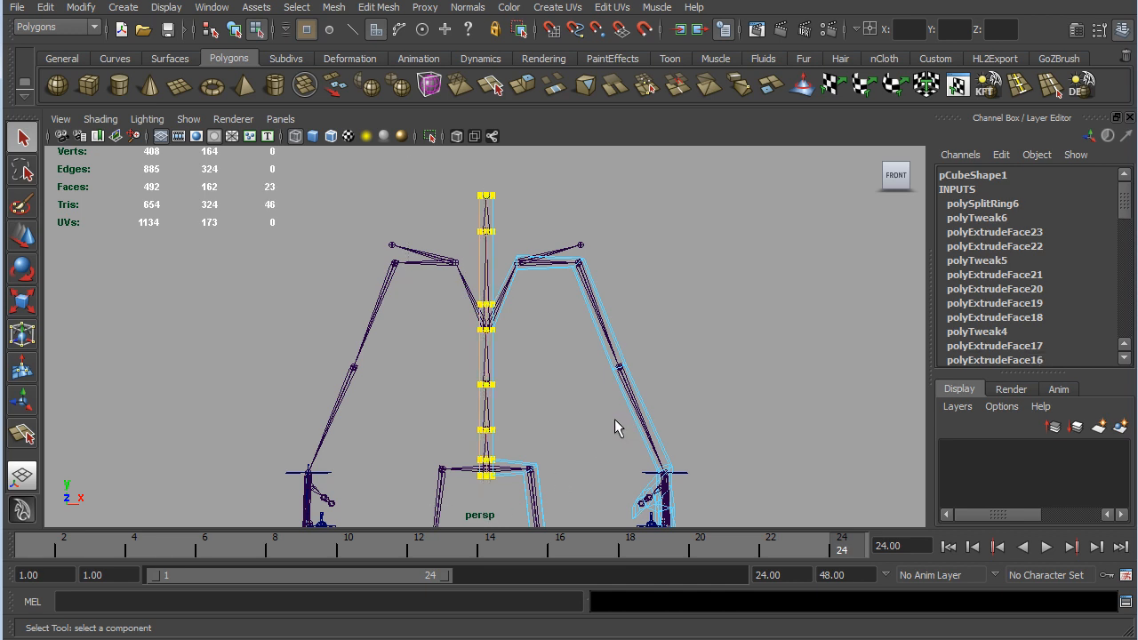
{"action": "key", "text": "Delete"}
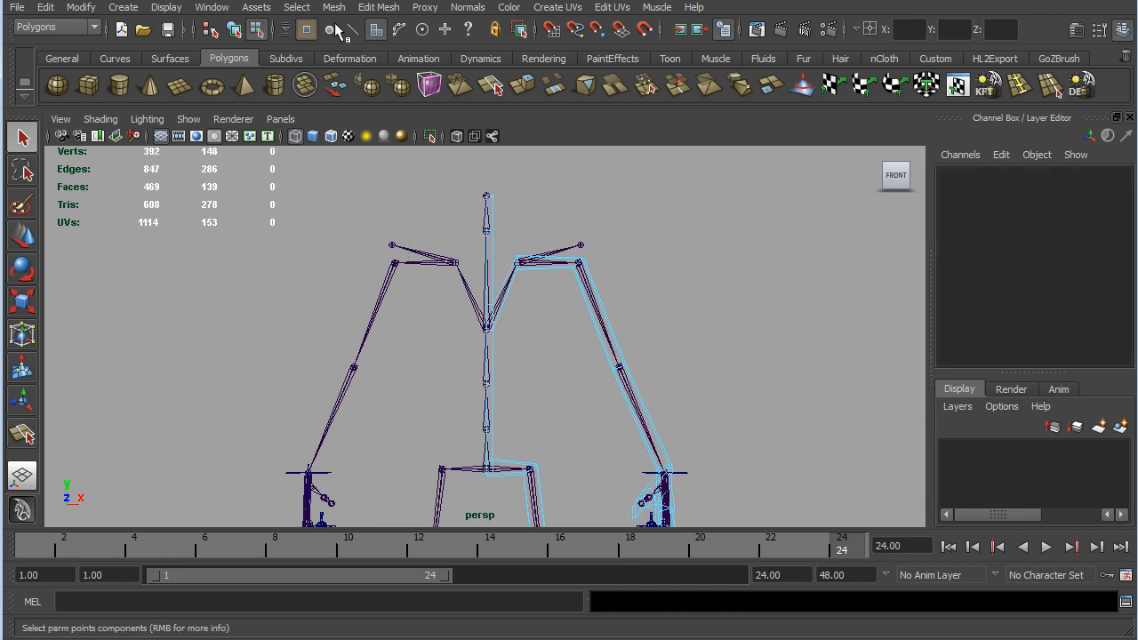
- Select the column of vertices along the torso's open centre line, from head to pelvis
{"action": "left_click", "coordinate": [305, 28]}
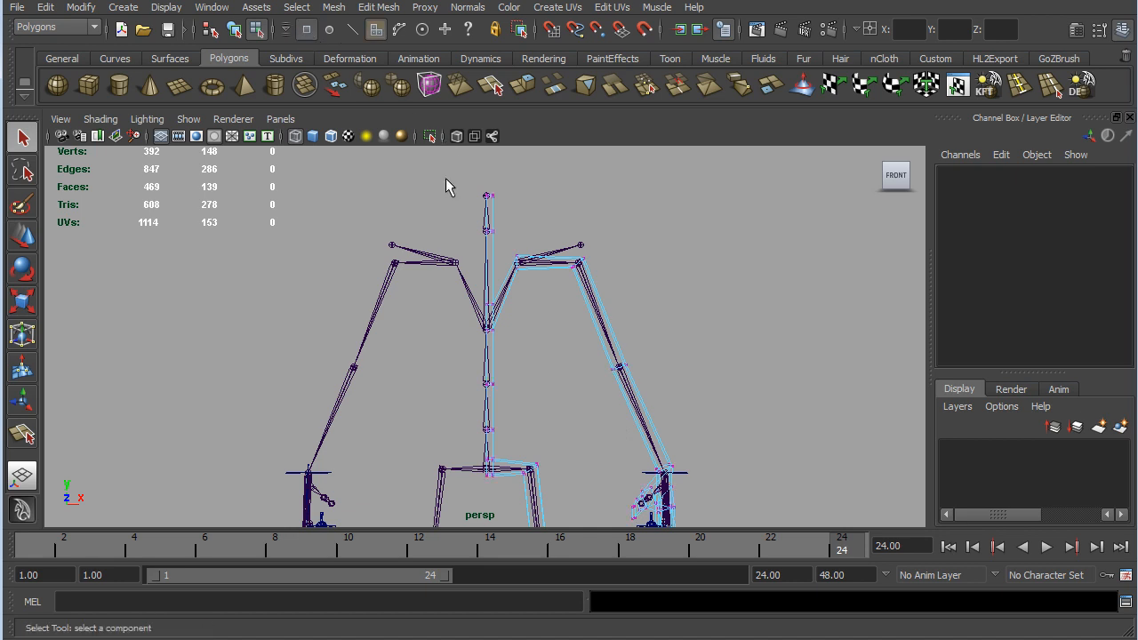
{"action": "left_click_drag", "start_coordinate": [427, 175], "coordinate": [487, 574]}
{"action": "left_click_drag", "start_coordinate": [489, 574], "coordinate": [491, 569]}
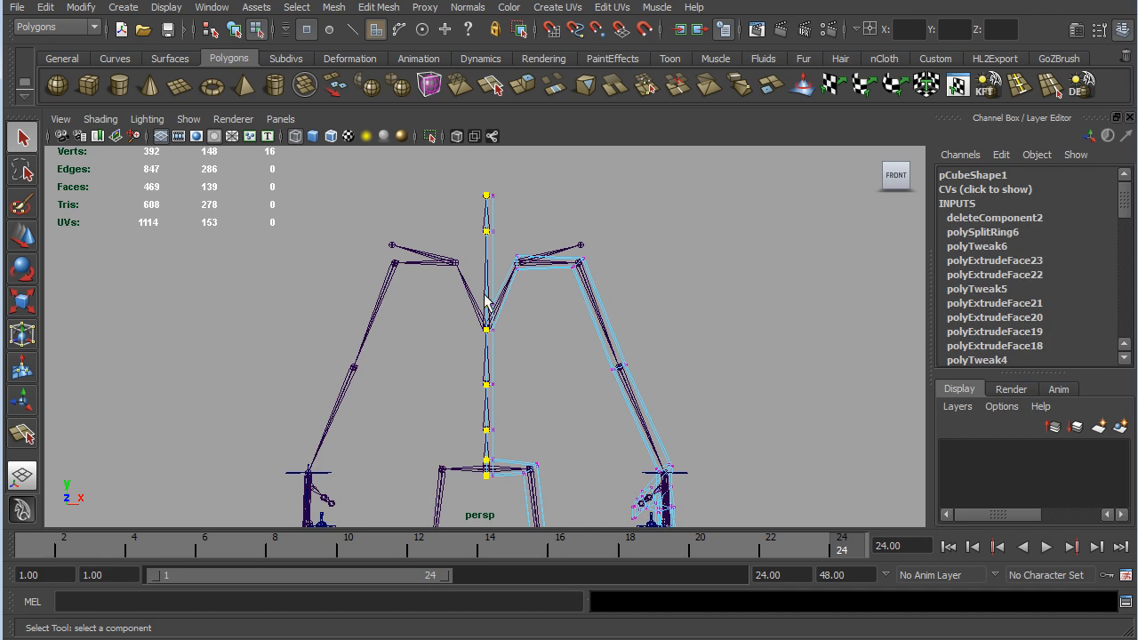
{"action": "scroll", "coordinate": [522, 379], "scroll_direction": "up", "scroll_amount": 8}
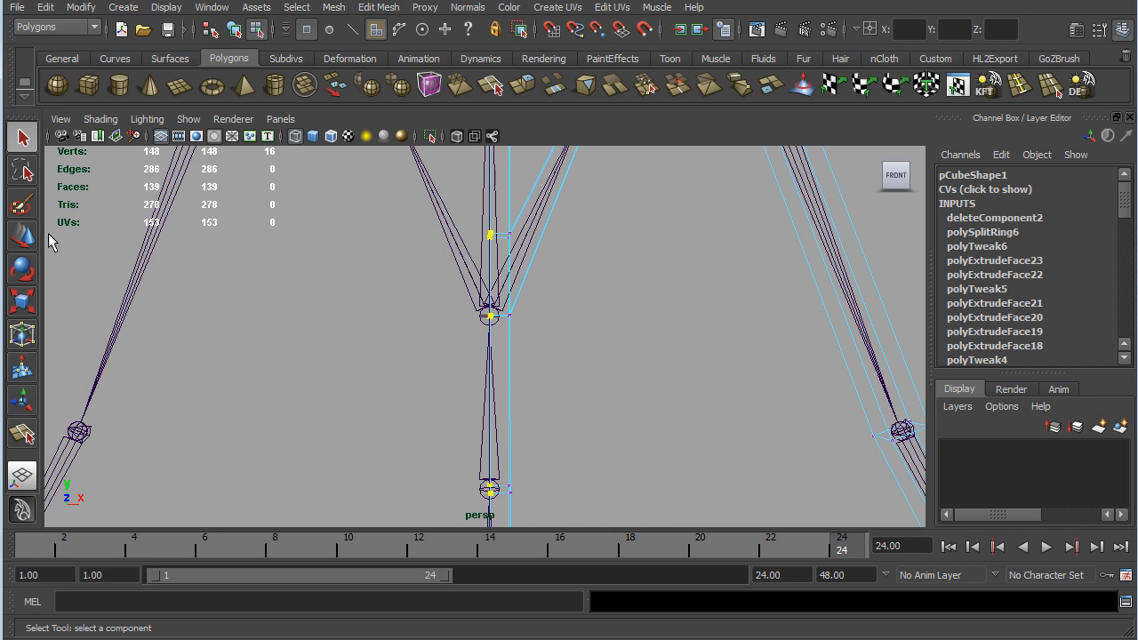
- Show the Move tool's settings and turn off Retain component spacing
{"action": "left_click", "coordinate": [1099, 31]}
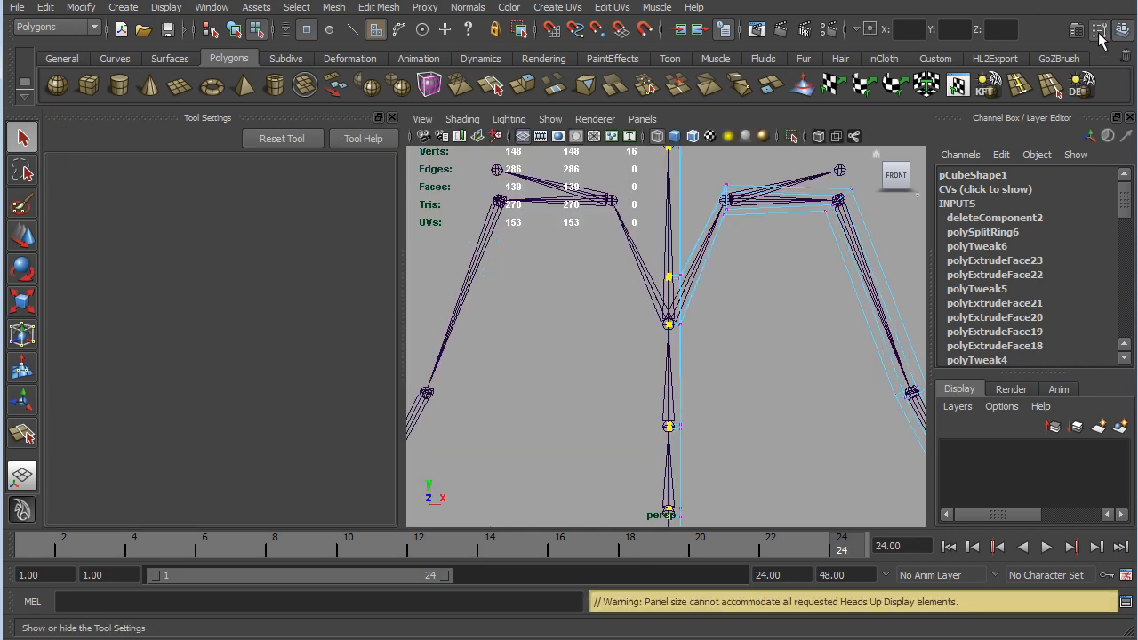
{"action": "left_click", "coordinate": [23, 235]}
{"action": "left_click_drag", "start_coordinate": [392, 196], "coordinate": [392, 228]}
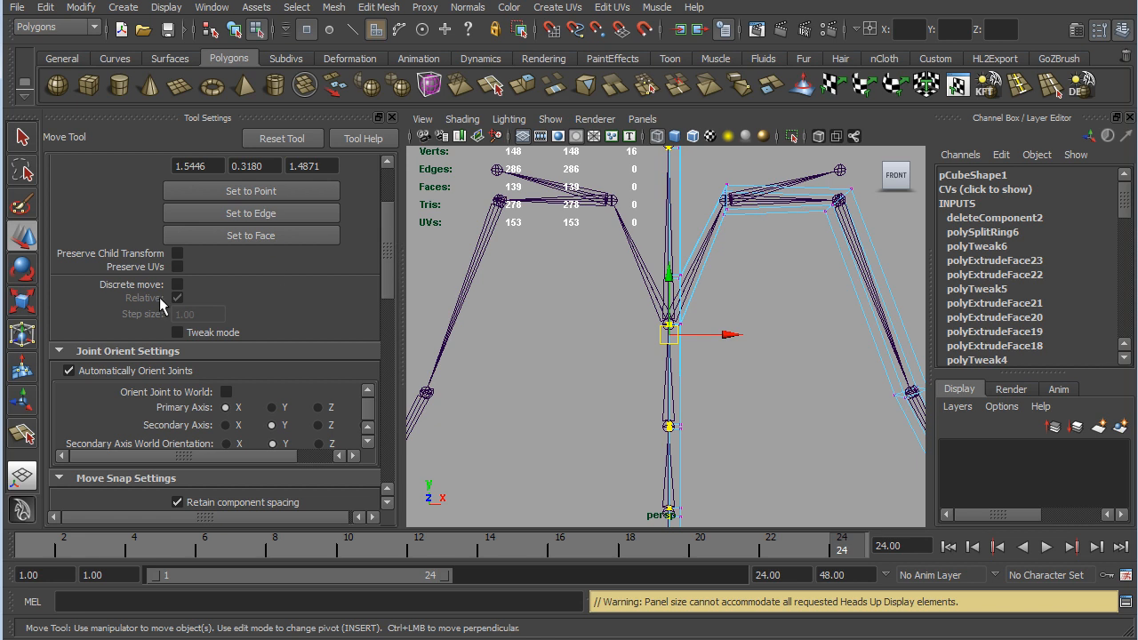
{"action": "left_click_drag", "start_coordinate": [389, 265], "coordinate": [389, 334]}
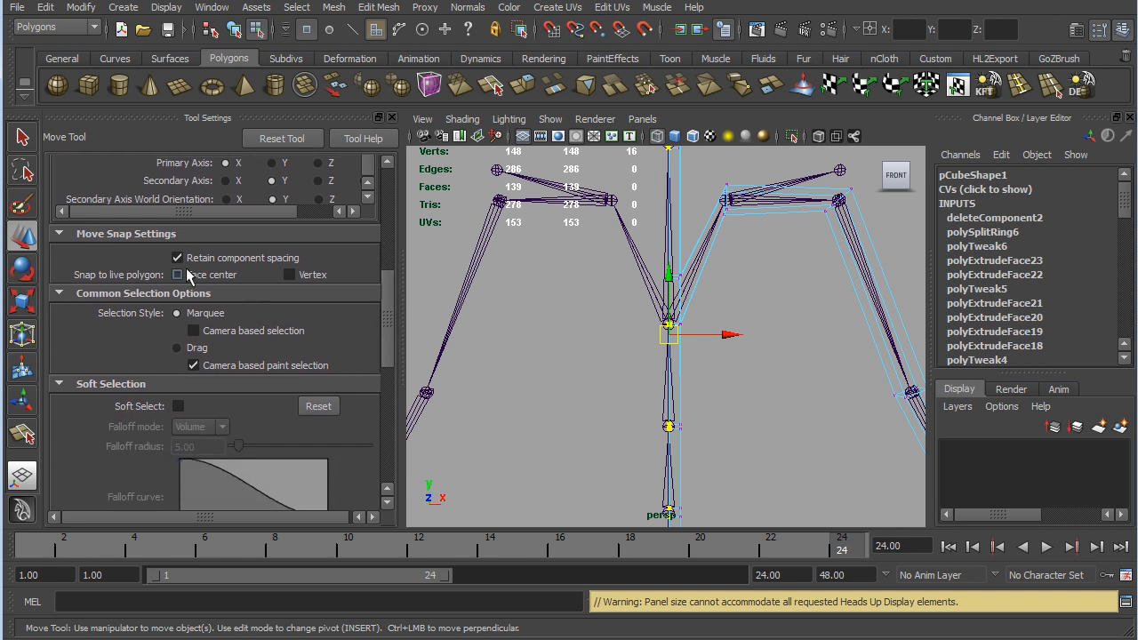
{"action": "left_click", "coordinate": [178, 258]}
- Try to move the selected centre-line vertices along X with grid snapping in the front-facing perspective view
{"action": "scroll", "coordinate": [701, 348], "scroll_direction": "up", "scroll_amount": 6}
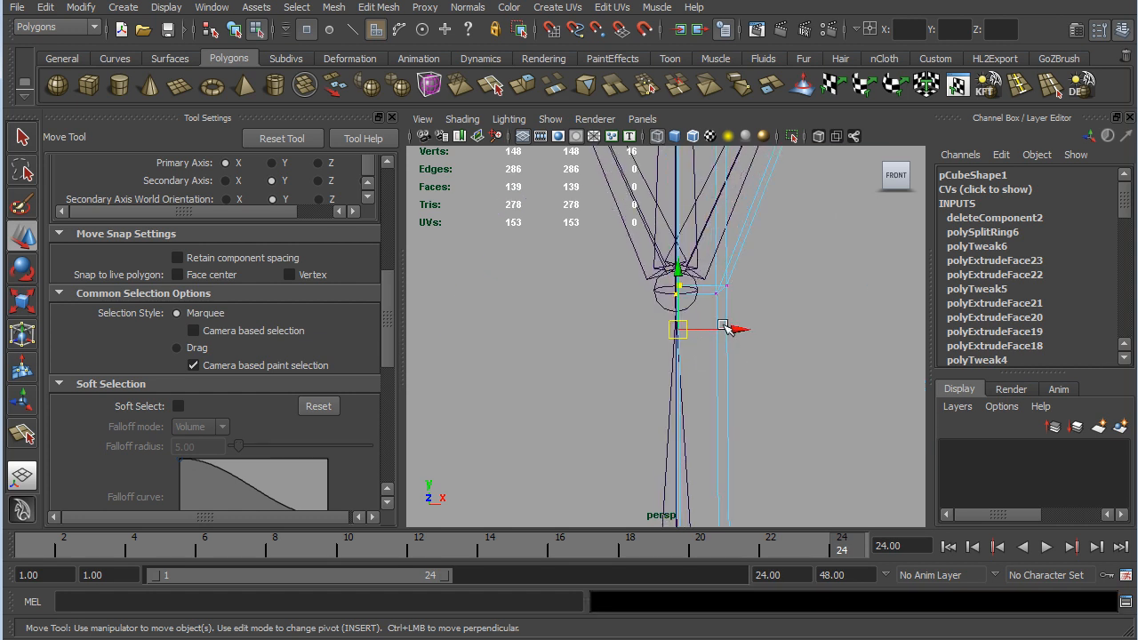
{"action": "left_click_drag", "start_coordinate": [737, 327], "coordinate": [775, 331]}
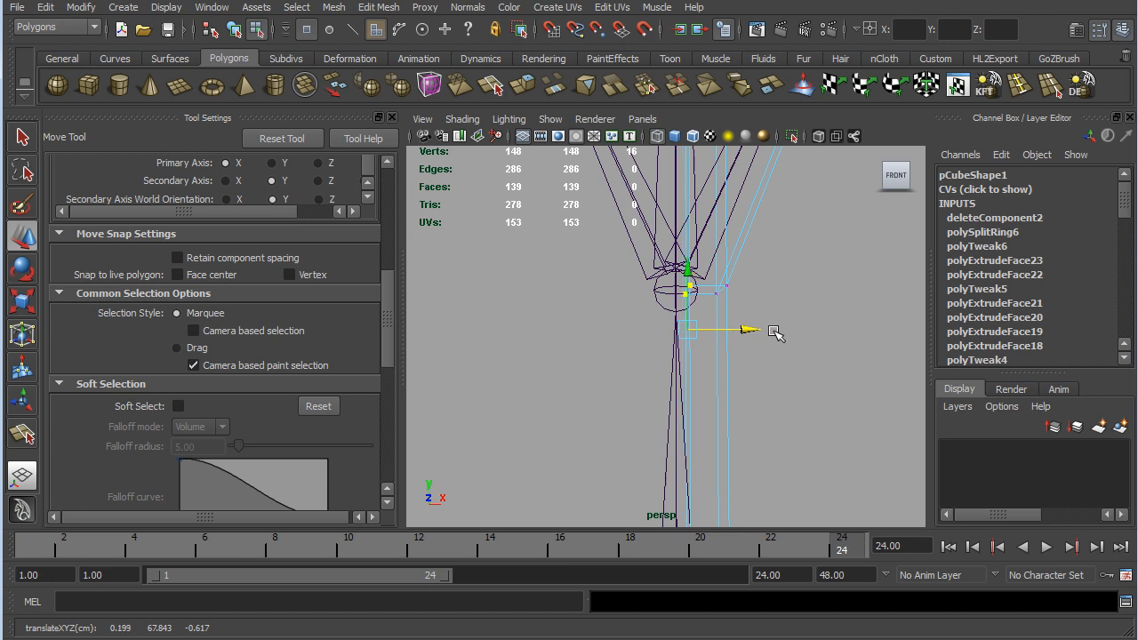
{"action": "key", "text": "x"}
{"action": "mouse_move", "coordinate": [709, 331]}
{"action": "left_mouse_down"}
{"action": "mouse_move", "coordinate": [735, 328]}
{"action": "mouse_move", "coordinate": [714, 330]}
{"action": "left_mouse_up"}
{"action": "middle_click_drag", "start_coordinate": [677, 339], "coordinate": [672, 336]}
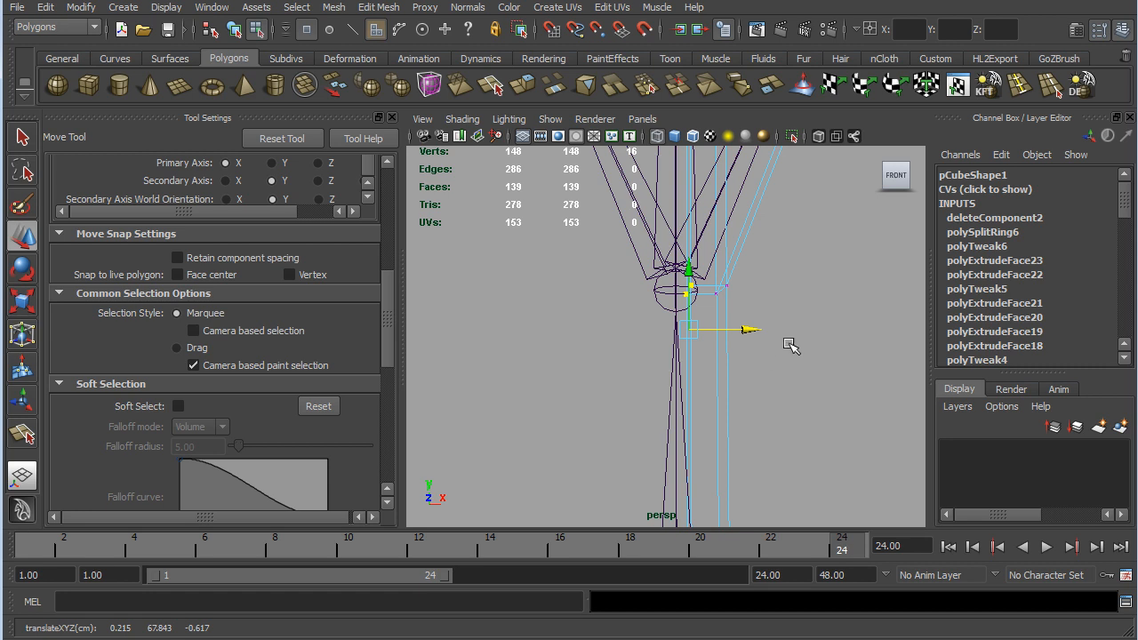
- Switch to the top view and try to grid-snap the centre-line vertices onto the central axis
{"action": "key", "text": "space"}
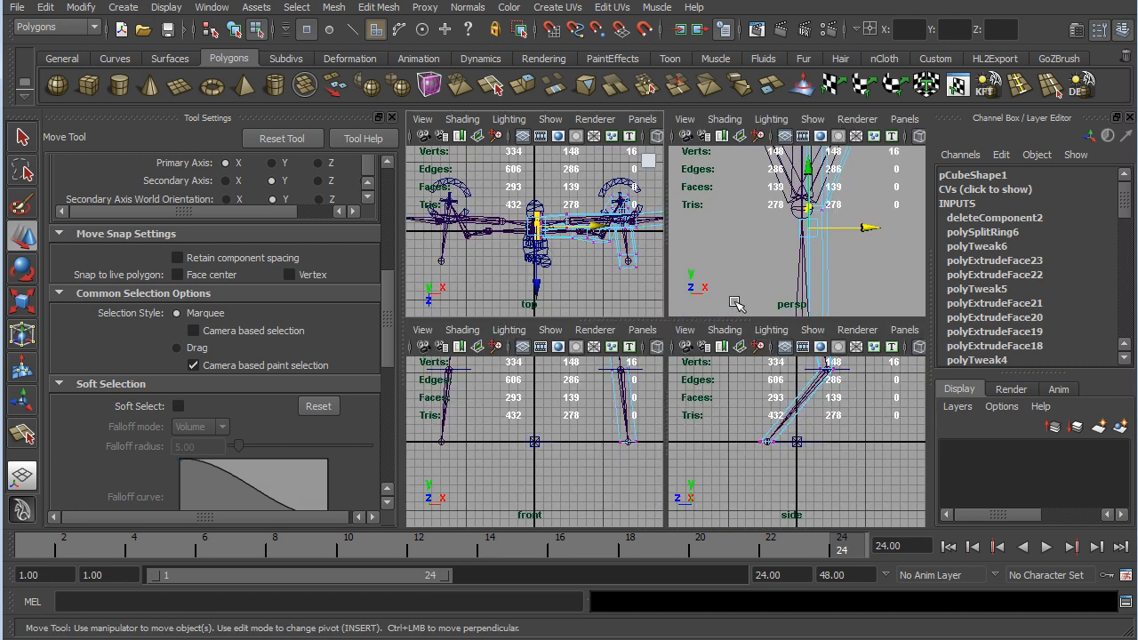
{"action": "key", "text": "space"}
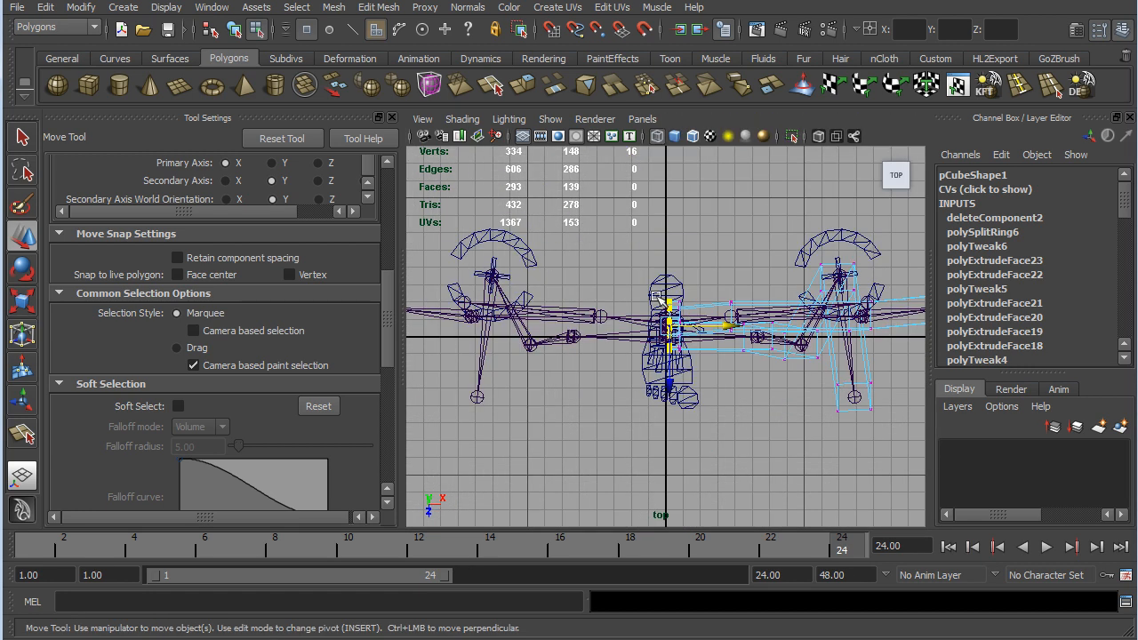
{"action": "scroll", "coordinate": [694, 298], "scroll_direction": "up", "scroll_amount": 3}
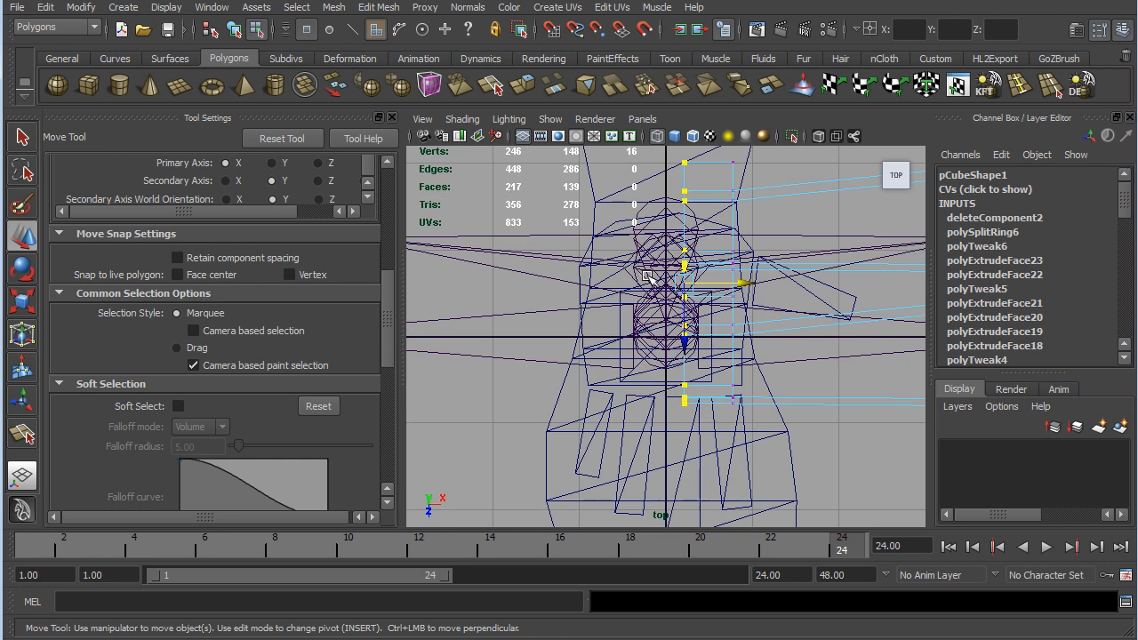
{"action": "key", "text": "x"}
{"action": "middle_click_drag", "start_coordinate": [662, 239], "coordinate": [679, 289]}
{"action": "key", "text": "x"}
{"action": "scroll", "coordinate": [665, 254], "scroll_direction": "up", "scroll_amount": 5}
{"action": "key", "text": "x"}
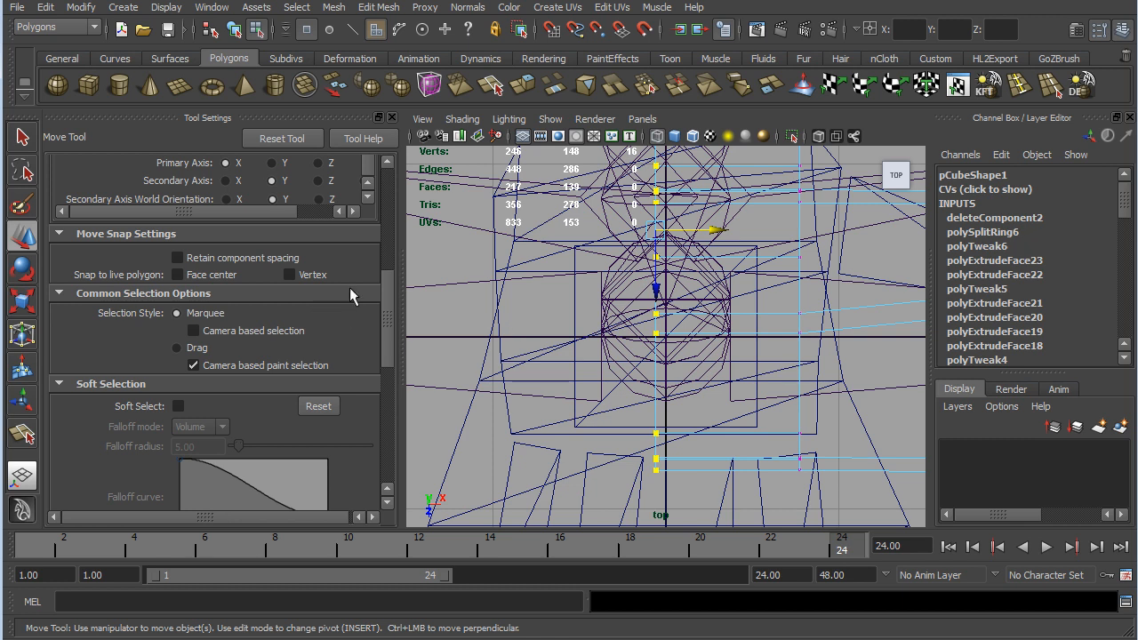
- Shift the centre-line vertices sideways along X and try grid-snapping them back to the central axis in the top view
{"action": "left_click_drag", "start_coordinate": [386, 307], "coordinate": [386, 184]}
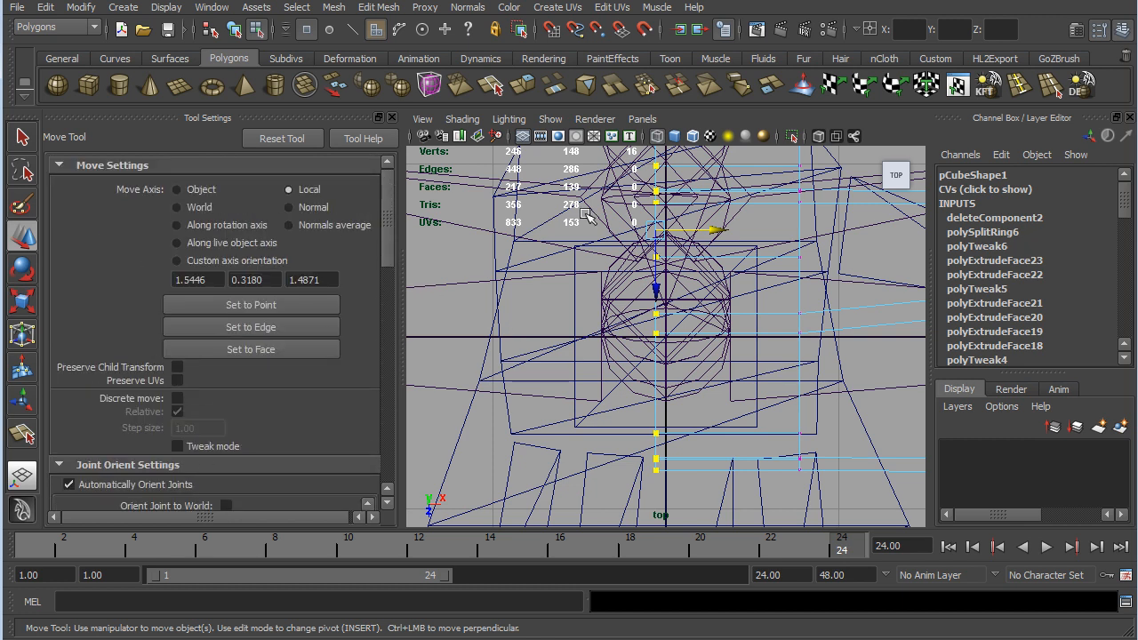
{"action": "left_click_drag", "start_coordinate": [717, 230], "coordinate": [805, 239]}
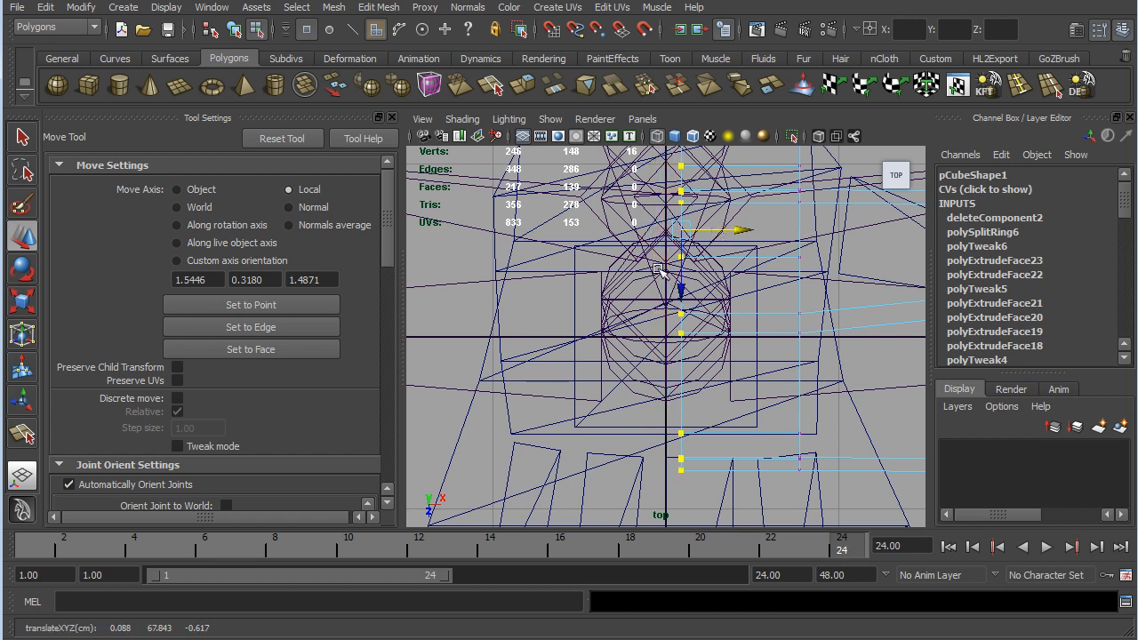
{"action": "key", "text": "x"}
{"action": "left_click_drag", "start_coordinate": [664, 232], "coordinate": [652, 347]}
{"action": "mouse_move", "coordinate": [652, 347]}
{"action": "middle_mouse_down"}
{"action": "mouse_move", "coordinate": [679, 348]}
{"action": "mouse_move", "coordinate": [659, 343]}
{"action": "mouse_move", "coordinate": [663, 359]}
{"action": "middle_mouse_up"}
{"action": "key", "text": "x"}
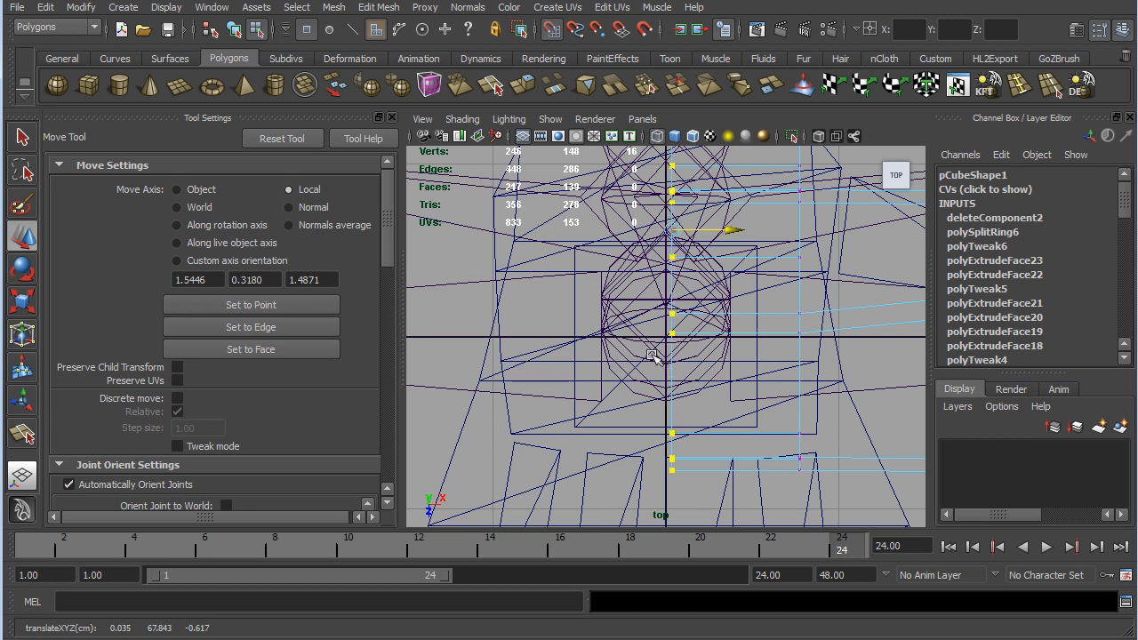
- Move the centre-line vertices along X onto the grid's central axis in the top view, using grid snapping
{"action": "scroll", "coordinate": [658, 355], "scroll_direction": "up", "scroll_amount": 4}
{"action": "scroll", "coordinate": [673, 358], "scroll_direction": "up", "scroll_amount": 2}
{"action": "mouse_move", "coordinate": [676, 330]}
{"action": "middle_mouse_down"}
{"action": "mouse_move", "coordinate": [661, 333]}
{"action": "mouse_move", "coordinate": [662, 349]}
{"action": "mouse_move", "coordinate": [652, 338]}
{"action": "mouse_move", "coordinate": [665, 336]}
{"action": "middle_mouse_up"}
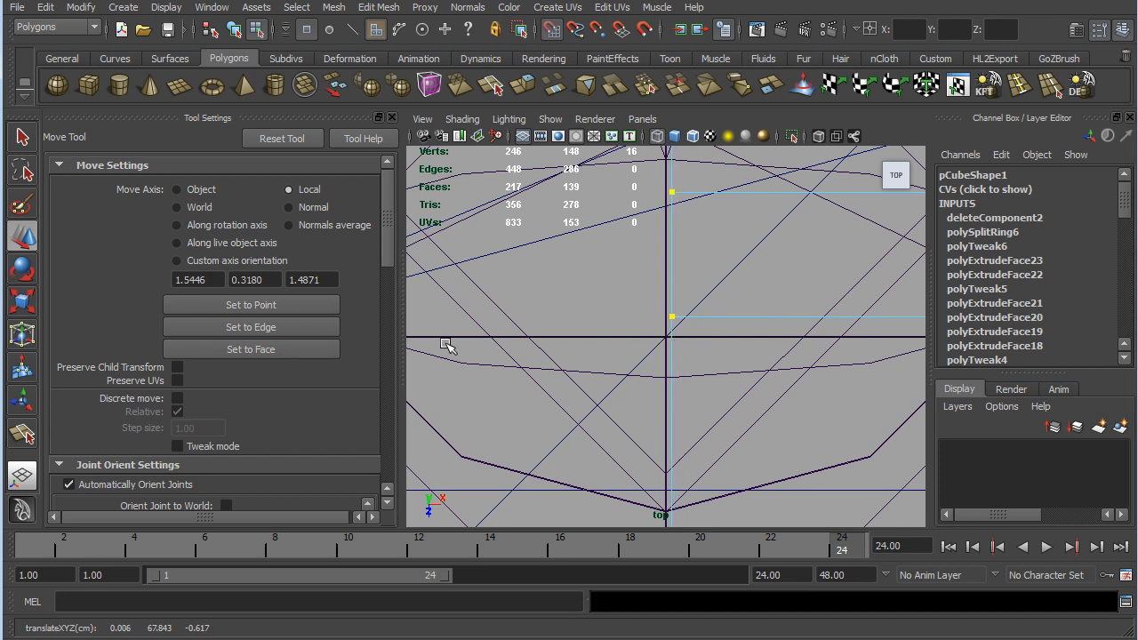
{"action": "scroll", "coordinate": [603, 332], "scroll_direction": "down", "scroll_amount": 5}
{"action": "scroll", "coordinate": [603, 332], "scroll_direction": "down", "scroll_amount": 2}
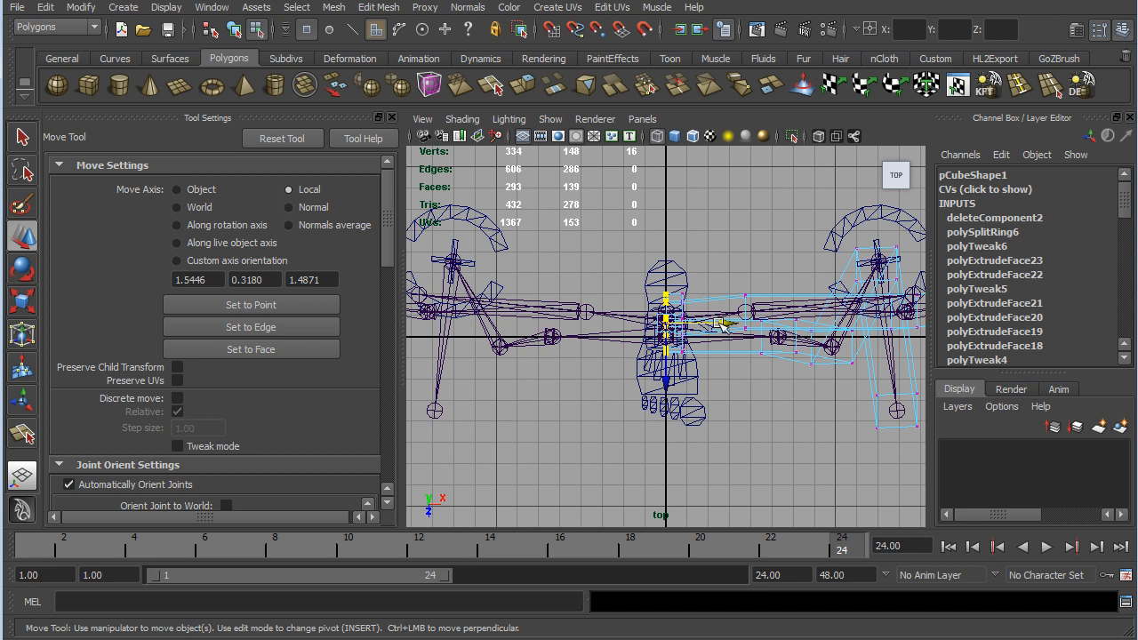
{"action": "key", "text": "x"}
{"action": "middle_click_drag", "start_coordinate": [691, 283], "coordinate": [659, 295]}
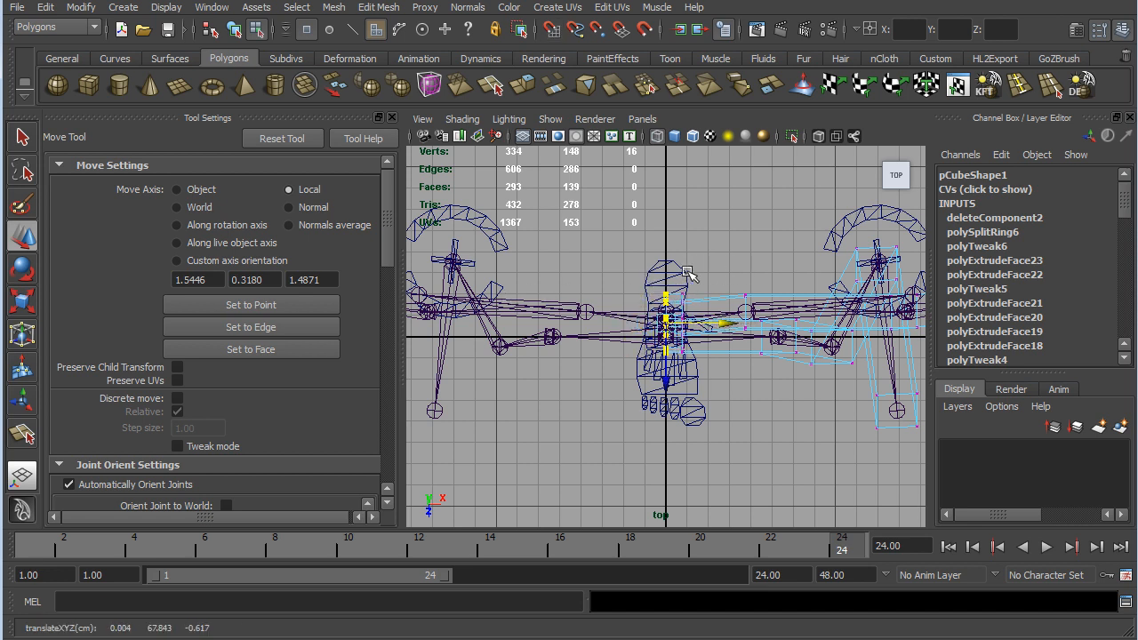
{"action": "middle_click_drag", "start_coordinate": [729, 320], "coordinate": [667, 345]}
{"action": "scroll", "coordinate": [670, 342], "scroll_direction": "up", "scroll_amount": 5}
{"action": "scroll", "coordinate": [678, 321], "scroll_direction": "up", "scroll_amount": 6}
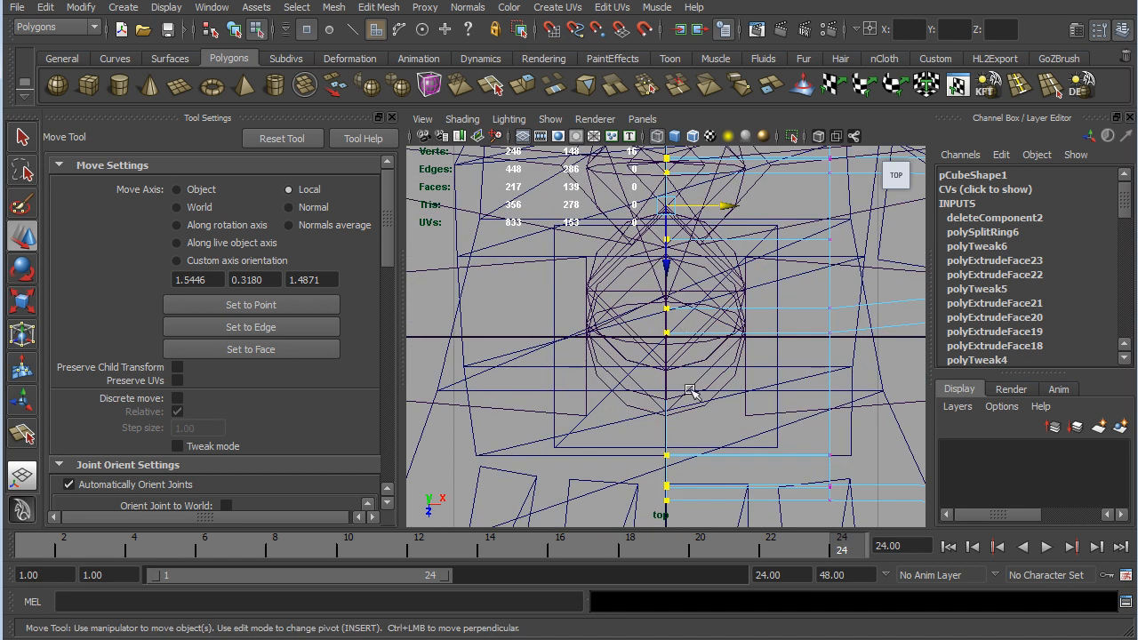
{"action": "scroll", "coordinate": [720, 379], "scroll_direction": "down", "scroll_amount": 8}
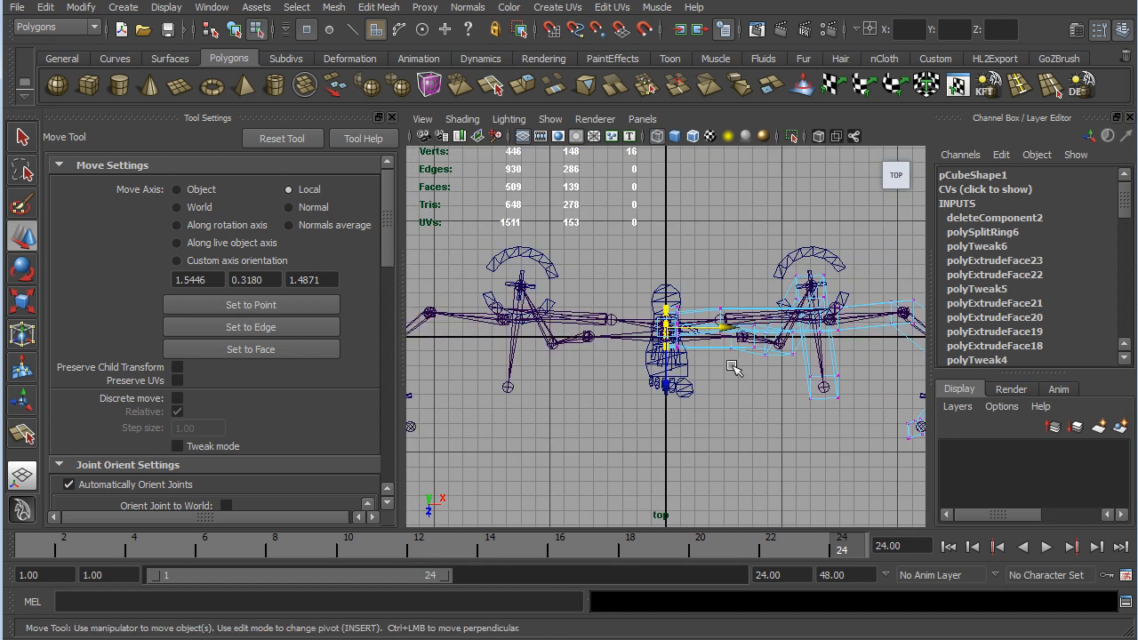
- Return to the perspective view, close the tool settings and frame the upper body
{"action": "key", "text": "space"}
{"action": "key", "text": "space"}
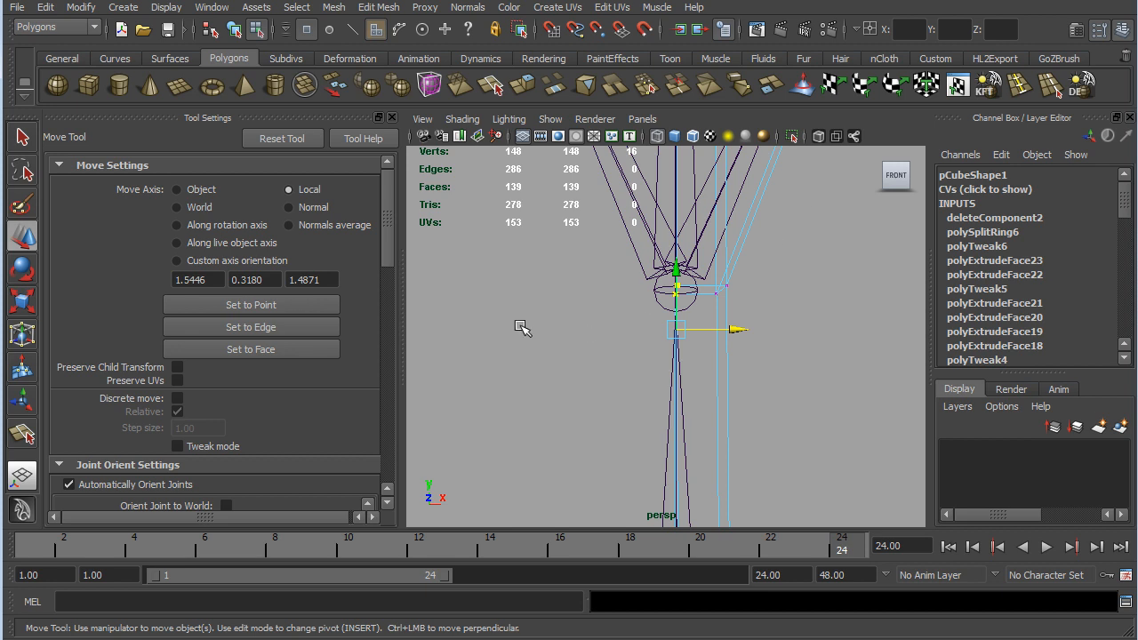
{"action": "left_click", "coordinate": [391, 118]}
{"action": "scroll", "coordinate": [635, 287], "scroll_direction": "down", "scroll_amount": 6}
{"action": "scroll", "coordinate": [622, 338], "scroll_direction": "up", "scroll_amount": 3}
{"action": "middle_click_drag", "start_coordinate": [686, 371], "coordinate": [725, 317], "text": "alt"}
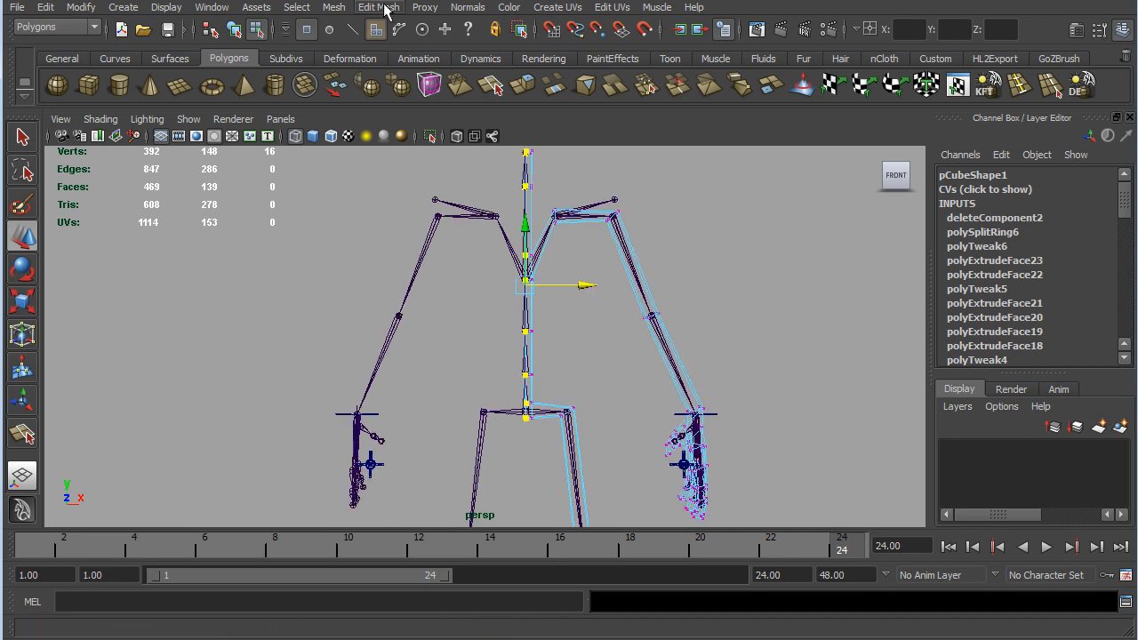
- Mirror the half body mesh in the -X direction, merging it with the original and merging the vertices along the centre line
{"action": "left_click", "coordinate": [16, 140]}
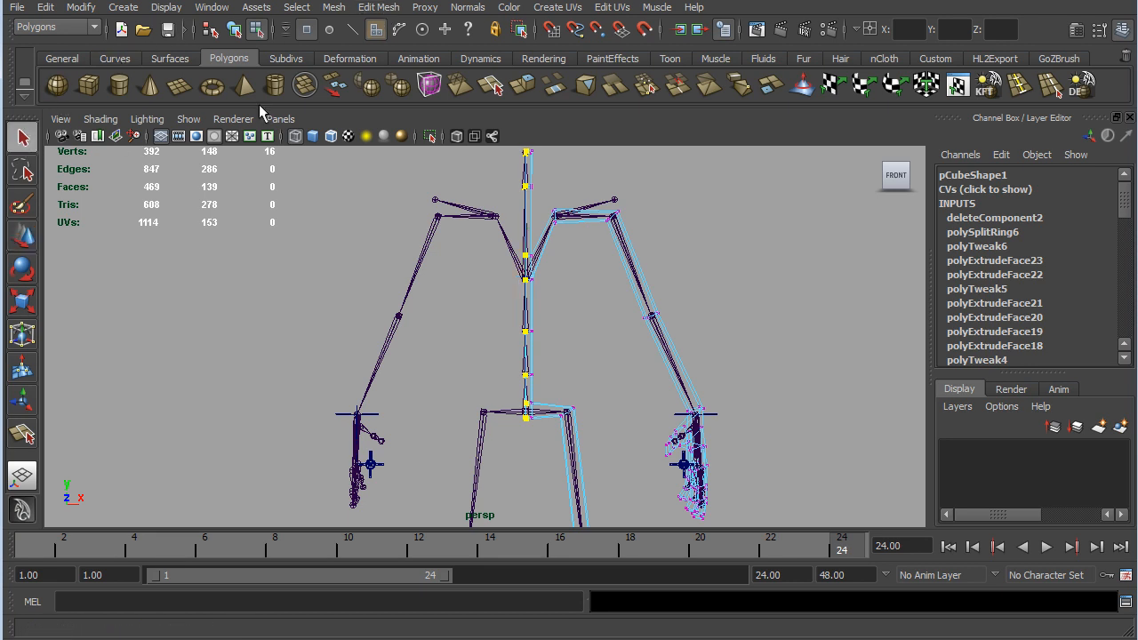
{"action": "left_click", "coordinate": [233, 31]}
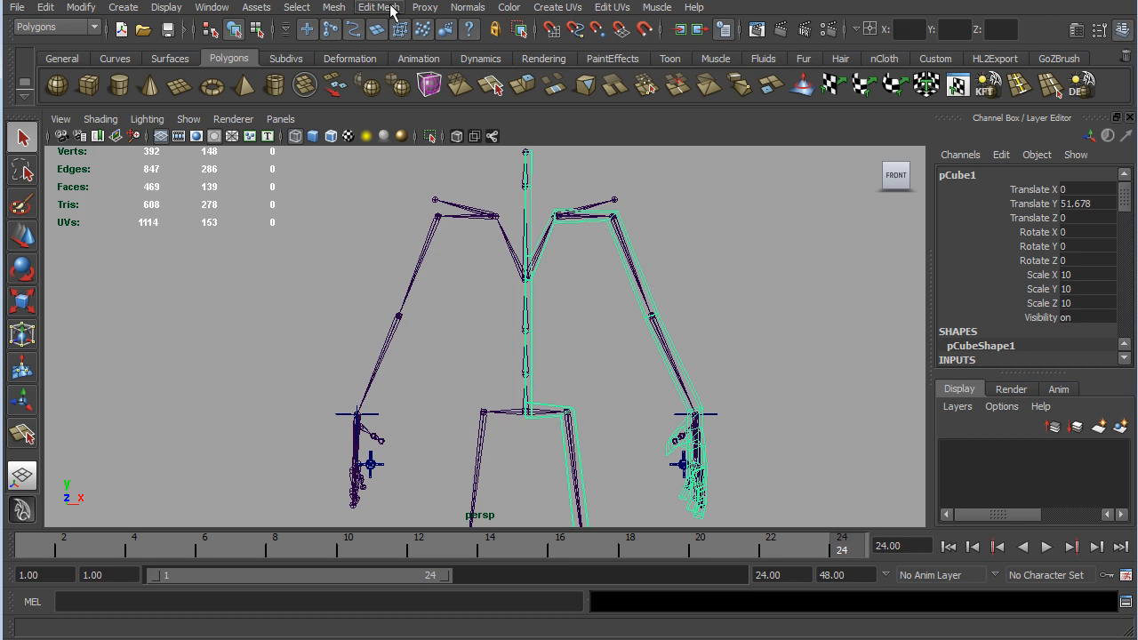
{"action": "left_click", "coordinate": [379, 7]}
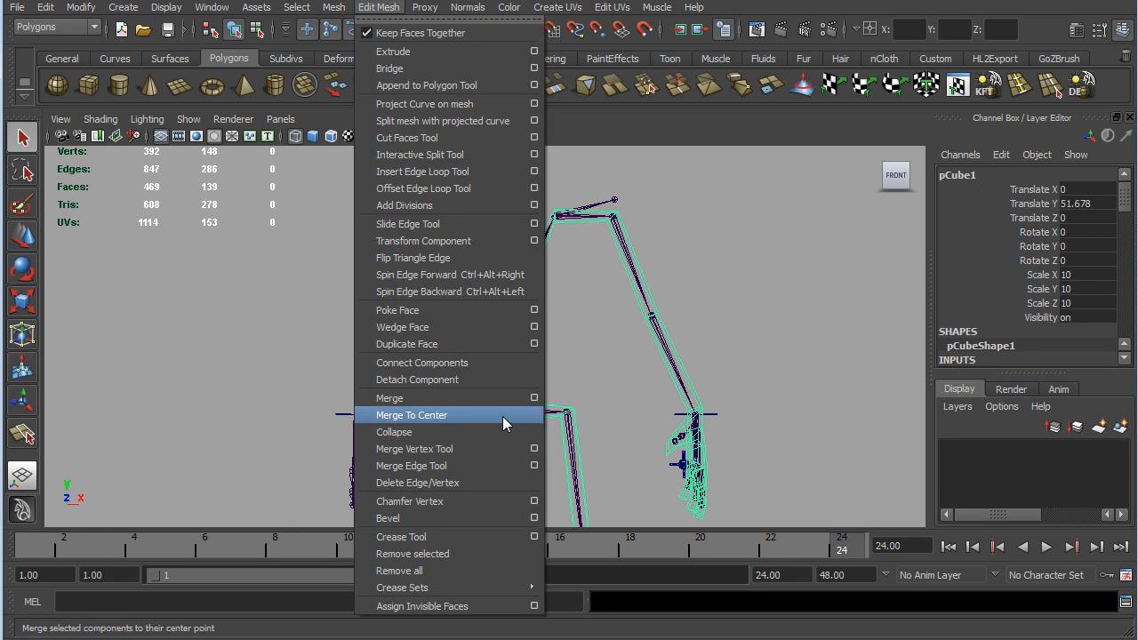
{"action": "mouse_move", "coordinate": [337, 8]}
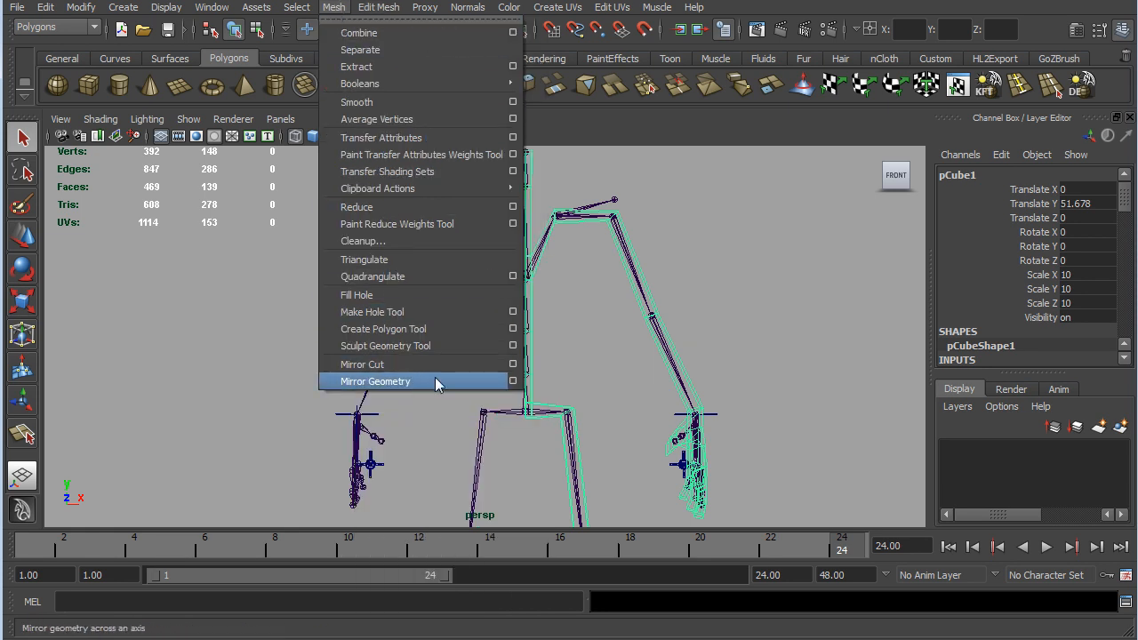
{"action": "left_click", "coordinate": [516, 382]}
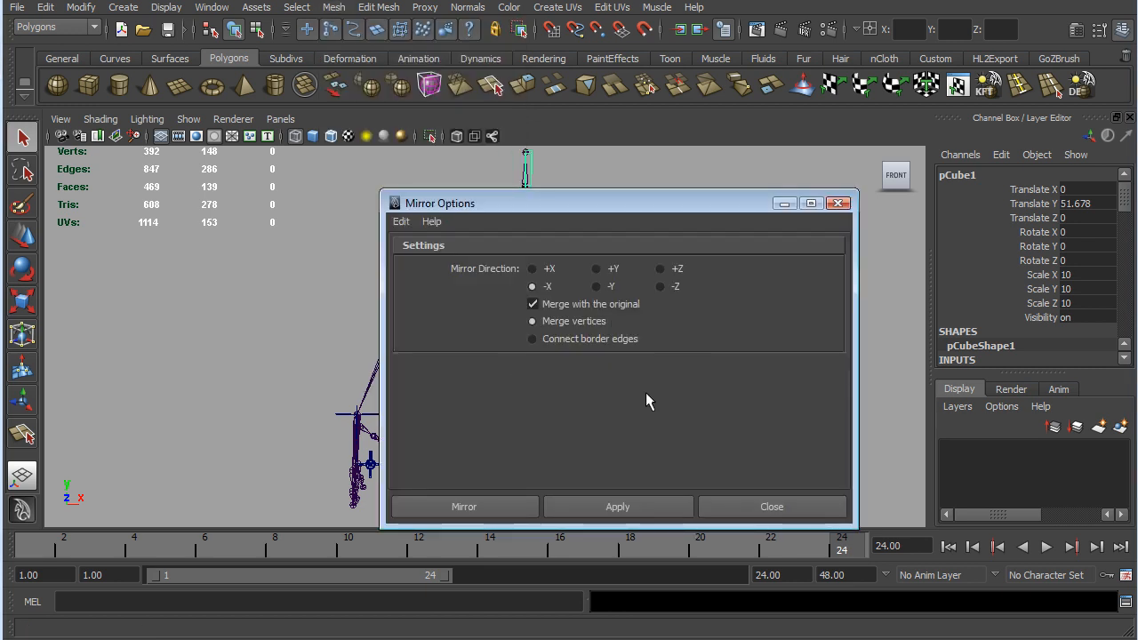
{"action": "left_click", "coordinate": [532, 304]}
{"action": "left_click", "coordinate": [532, 505]}
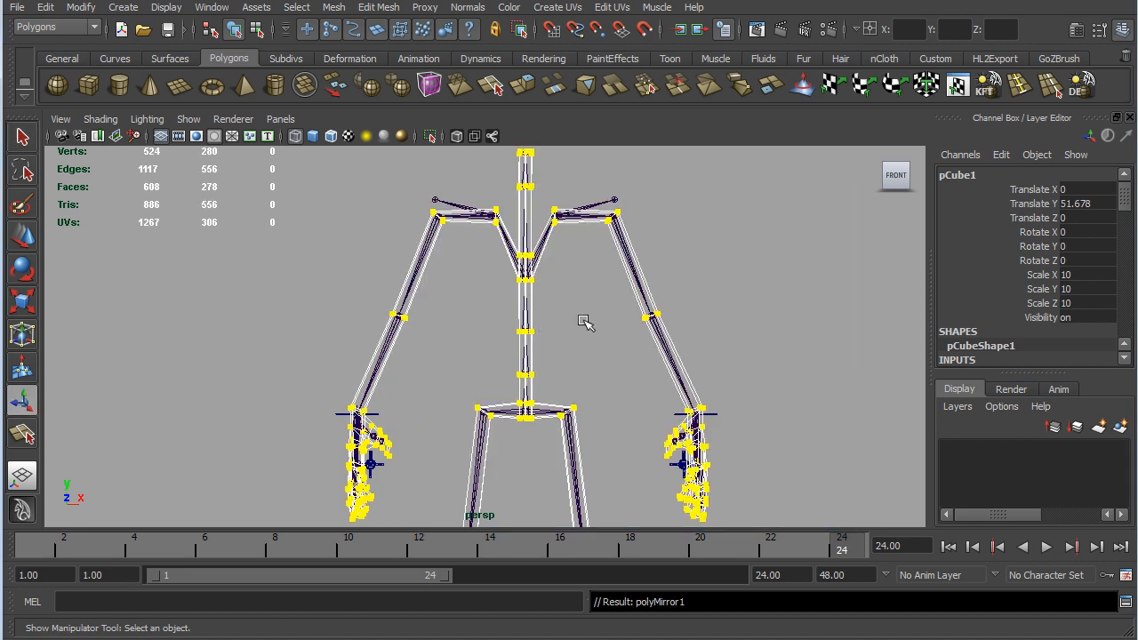
- Show the mirrored body shaded and turn off two-sided lighting in the perspective view
{"action": "scroll", "coordinate": [580, 345], "scroll_direction": "up", "scroll_amount": 3}
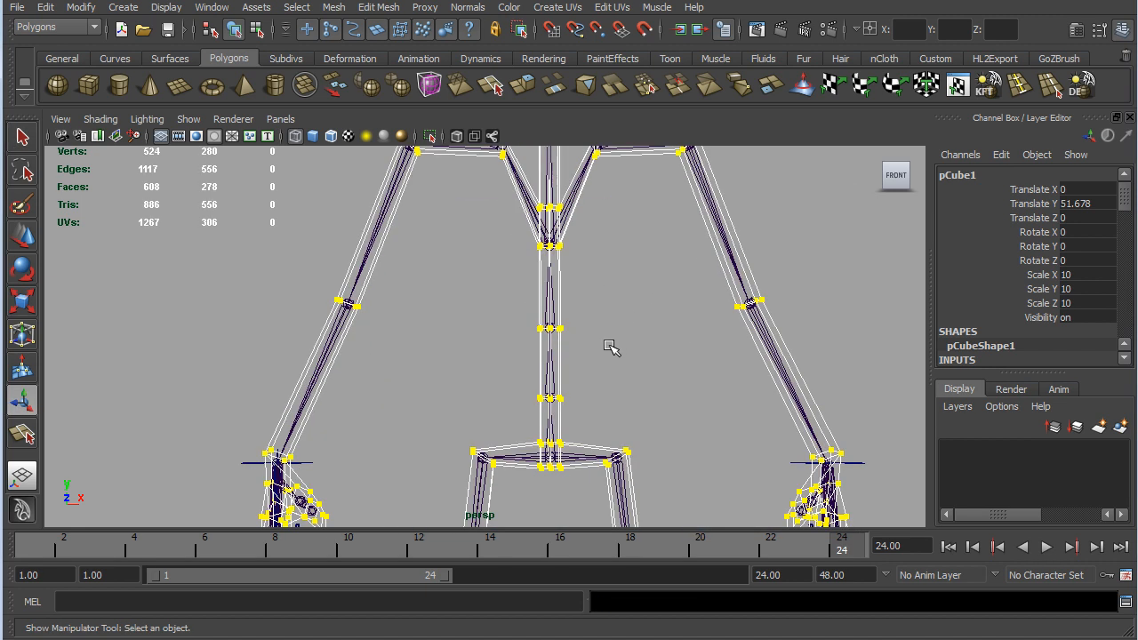
{"action": "key", "text": "5"}
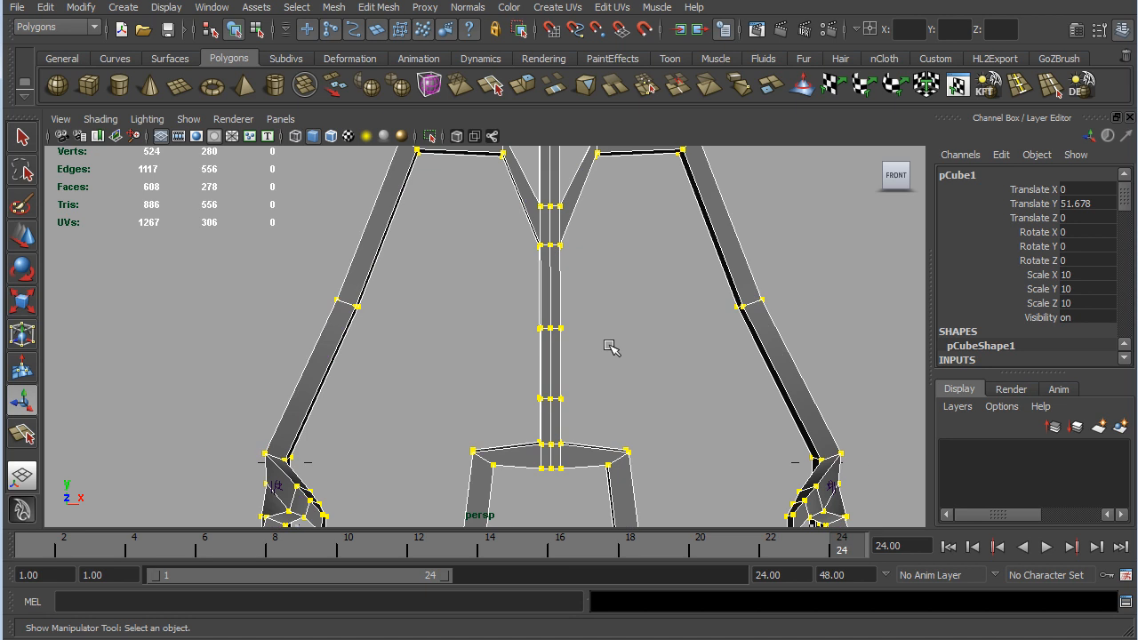
{"action": "left_click", "coordinate": [234, 119]}
{"action": "mouse_move", "coordinate": [191, 122]}
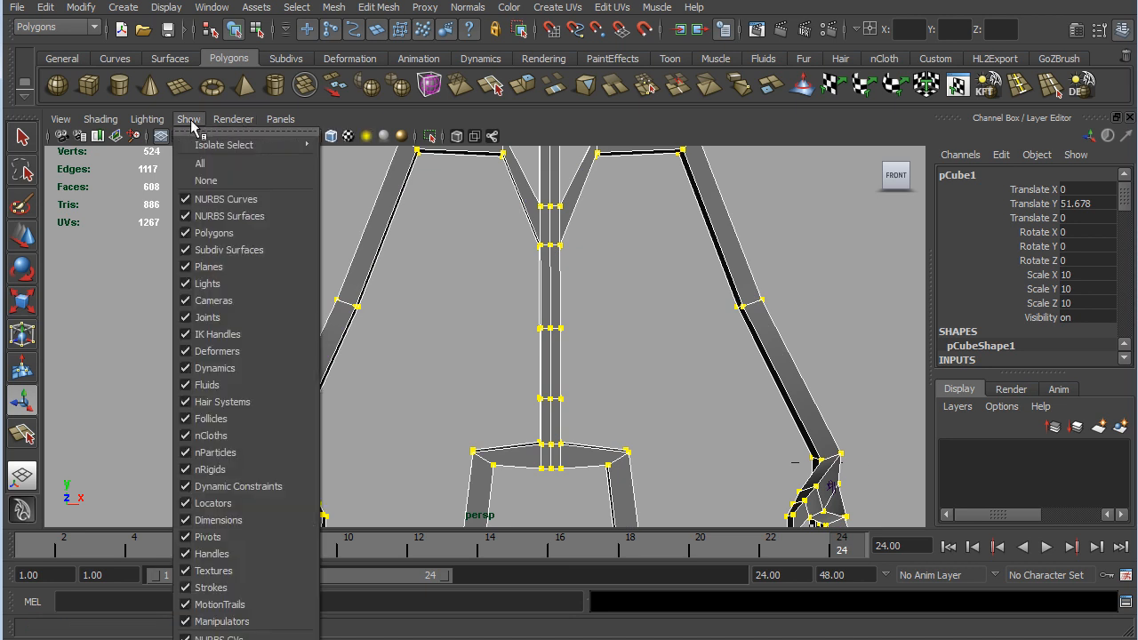
{"action": "mouse_move", "coordinate": [148, 121]}
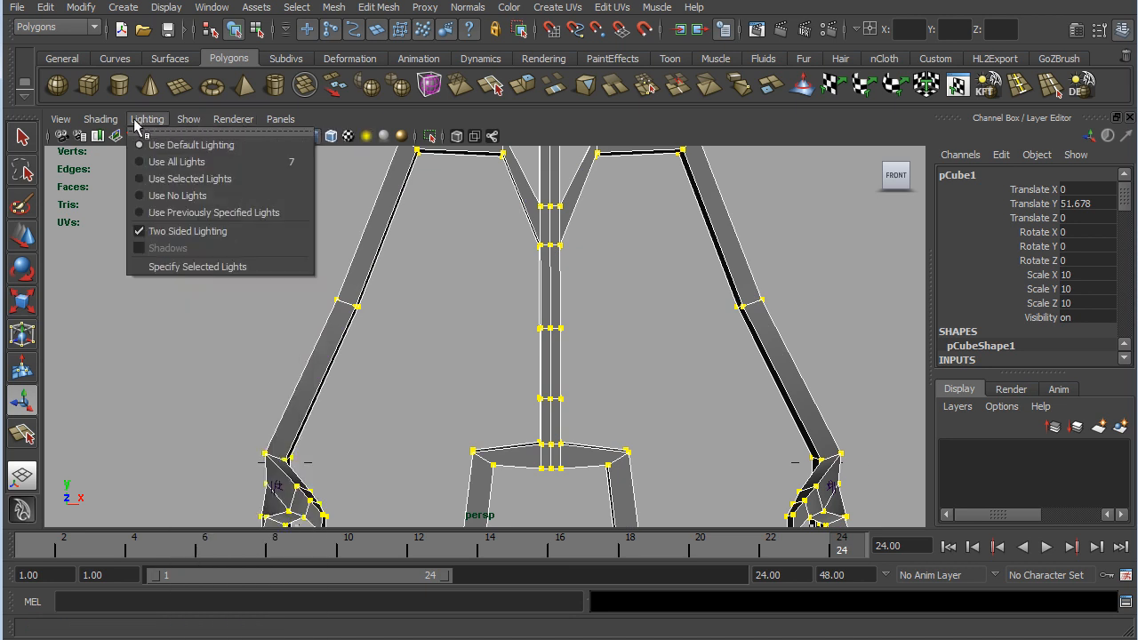
{"action": "left_click", "coordinate": [142, 233]}
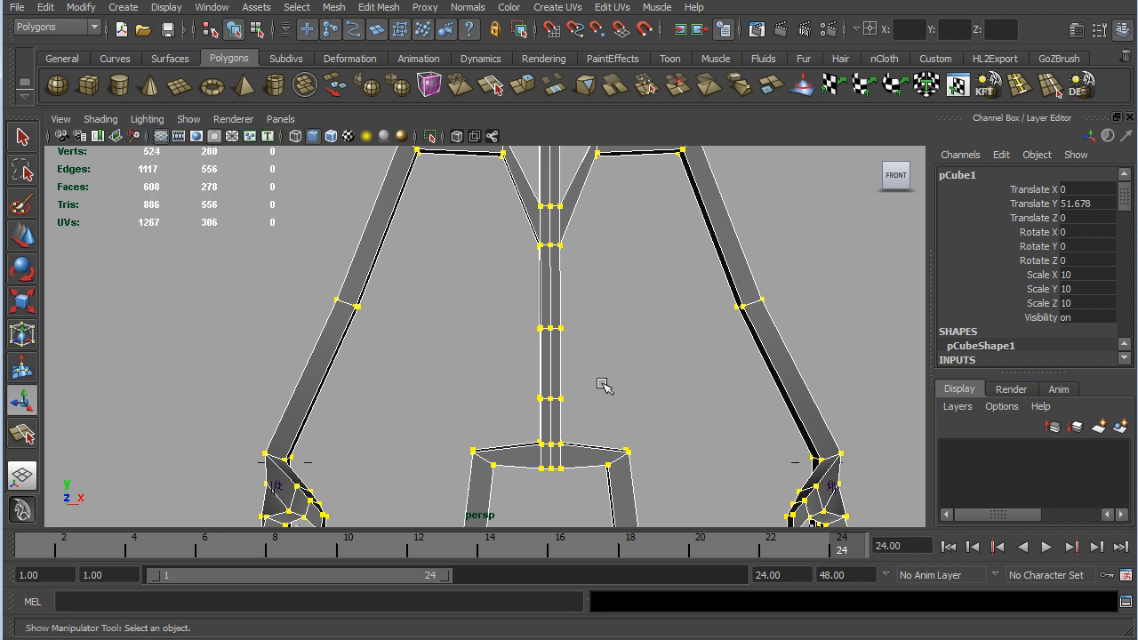
- Examine the mirrored body mesh from several angles, checking the shoulders, spine and arms on both halves
{"action": "scroll", "coordinate": [642, 373], "scroll_direction": "down", "scroll_amount": 5}
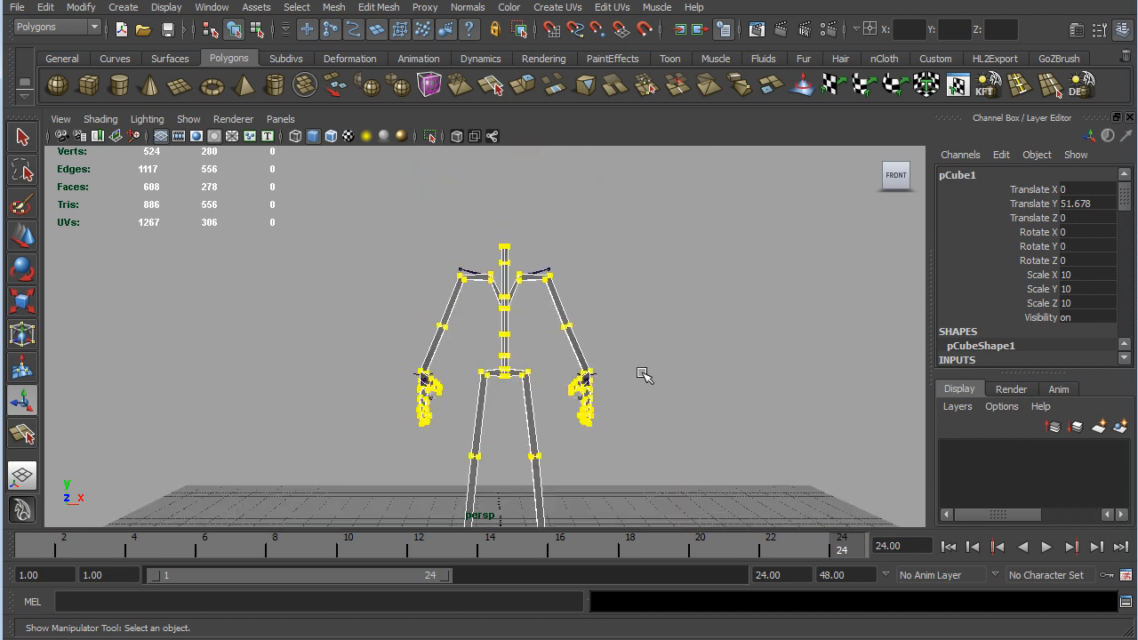
{"action": "scroll", "coordinate": [642, 373], "scroll_direction": "up", "scroll_amount": 3}
{"action": "left_click_drag", "start_coordinate": [610, 311], "coordinate": [683, 252], "text": "alt"}
{"action": "middle_click_drag", "start_coordinate": [683, 253], "coordinate": [625, 328], "text": "alt"}
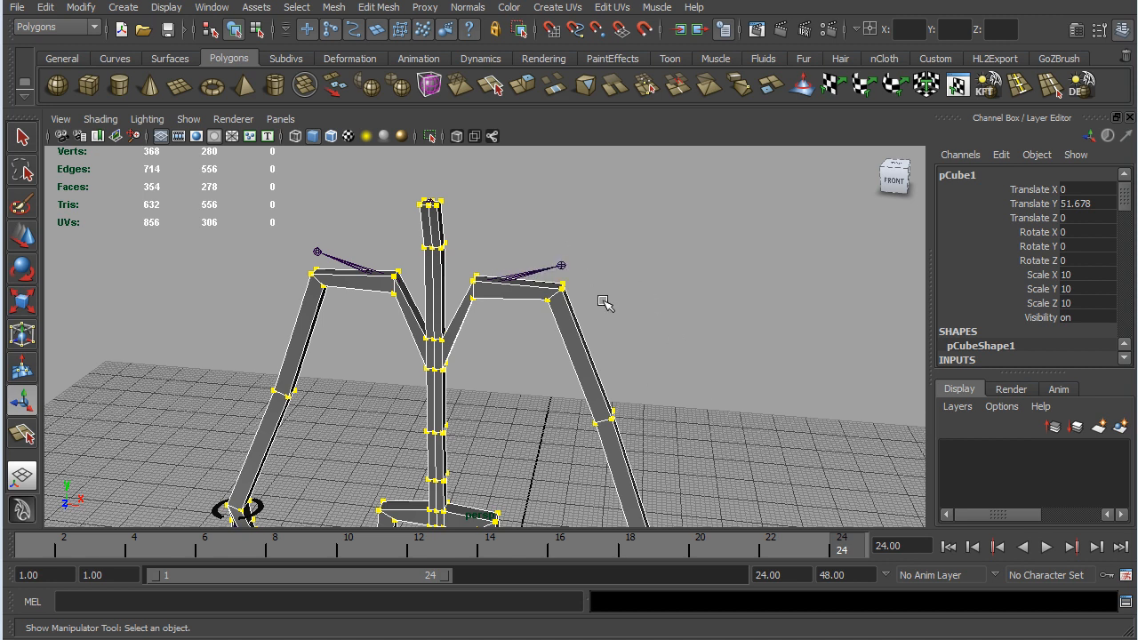
{"action": "mouse_move", "coordinate": [651, 415]}
{"action": "left_mouse_down", "text": "alt"}
{"action": "mouse_move", "coordinate": [676, 386]}
{"action": "mouse_move", "coordinate": [658, 395]}
{"action": "left_mouse_up", "text": "alt"}
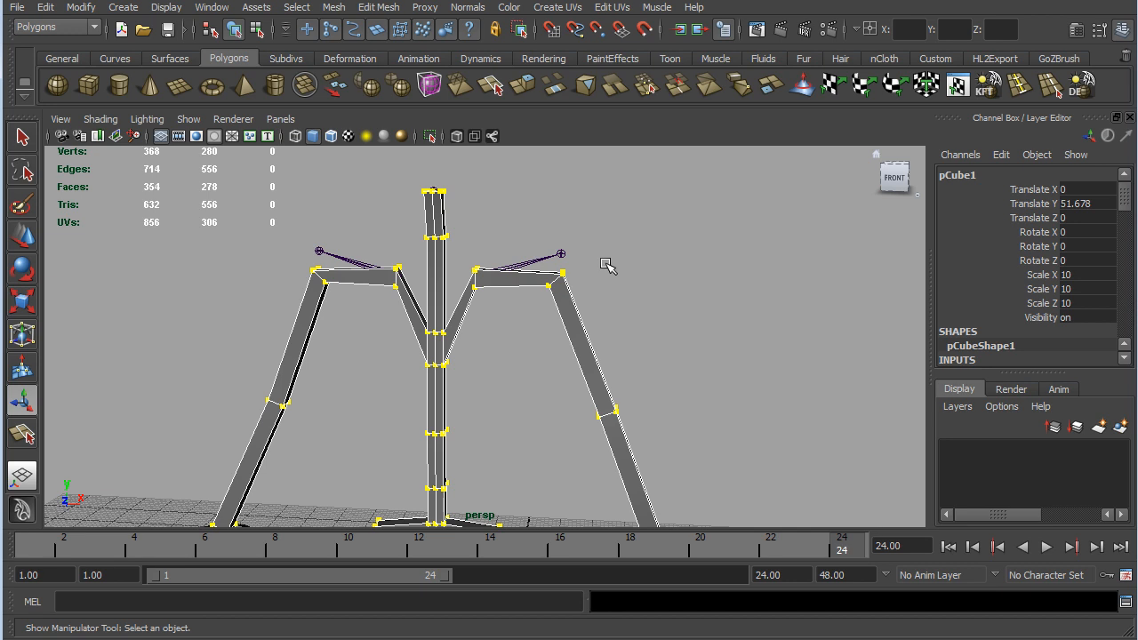
{"action": "left_click_drag", "start_coordinate": [720, 339], "coordinate": [668, 372], "text": "alt"}
{"action": "scroll", "coordinate": [683, 388], "scroll_direction": "down", "scroll_amount": 2}
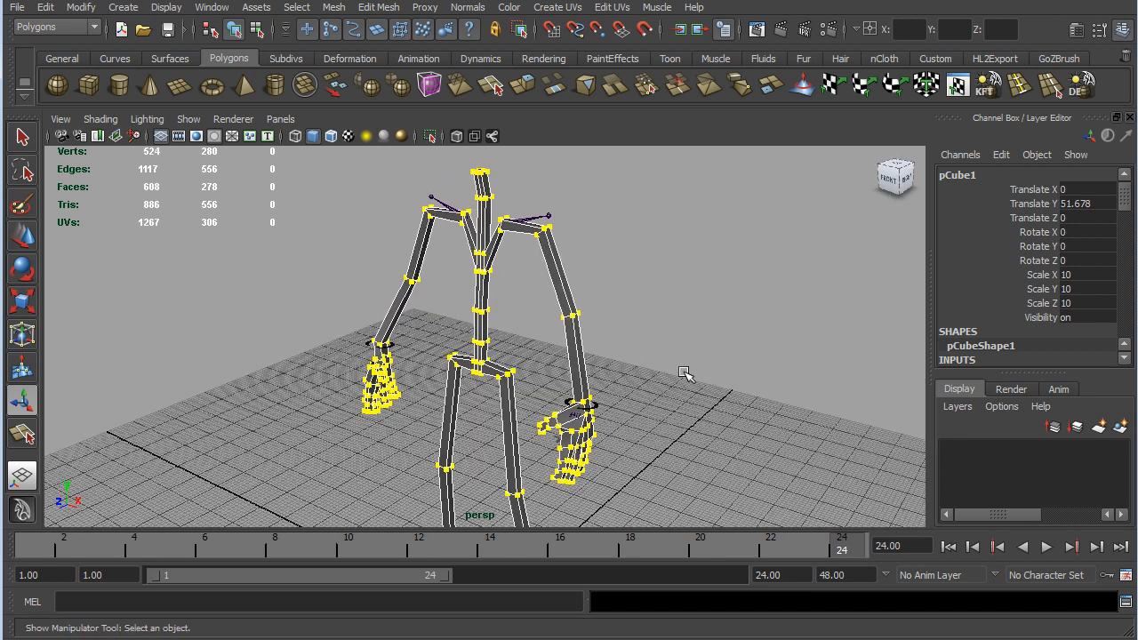
- Send the body mesh to ZBrush with GoZ, creating a new GoZ mesh instead of relinking to the existing one
{"action": "left_click", "coordinate": [1058, 59]}
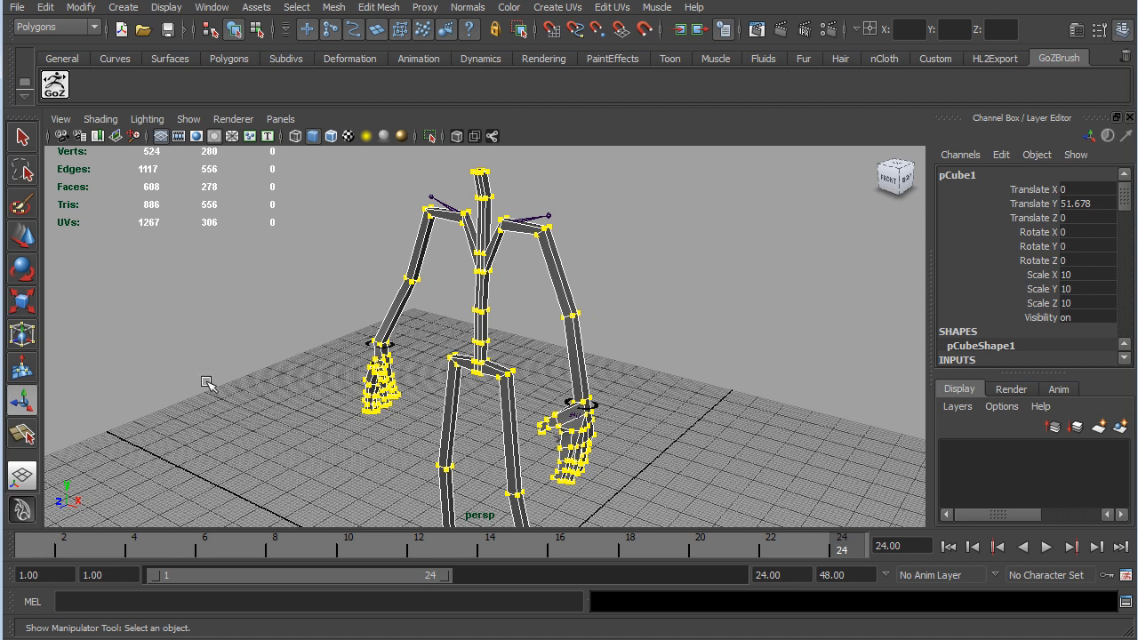
{"action": "left_click", "coordinate": [57, 86]}
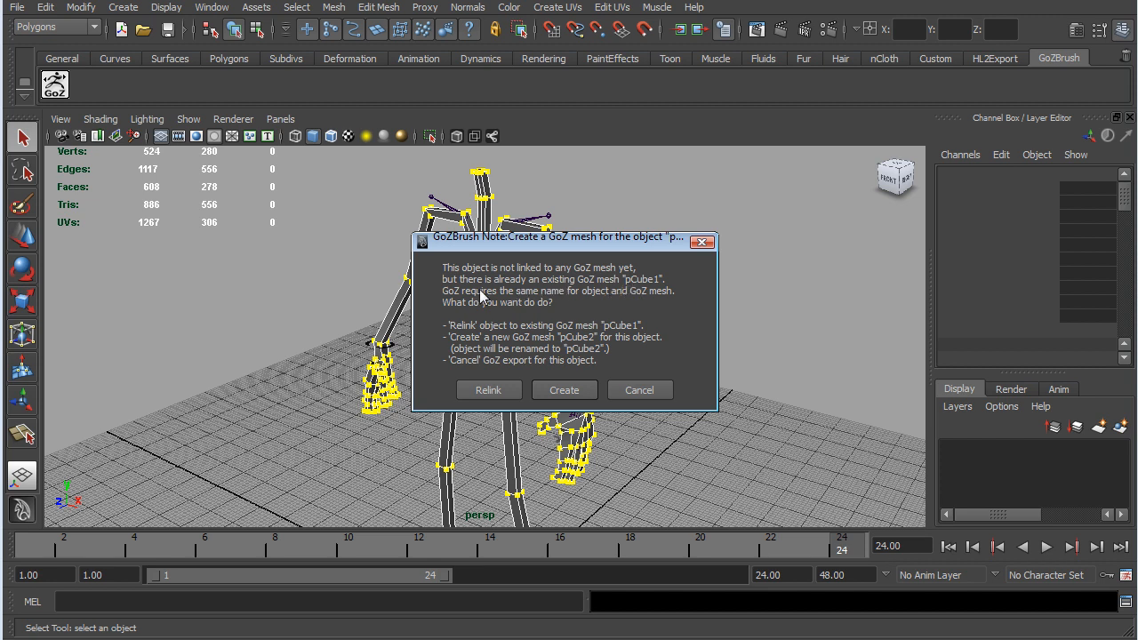
{"action": "left_click", "coordinate": [576, 391]}
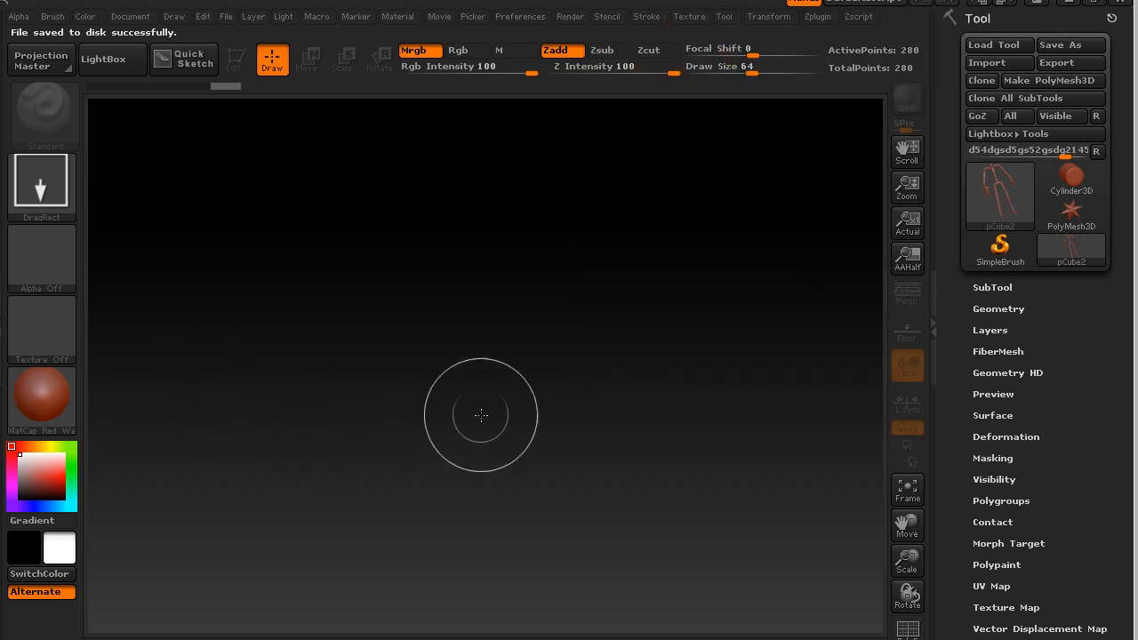
- Draw the imported body mesh on the ZBrush canvas, enter edit mode and frame the whole figure
{"action": "left_click_drag", "start_coordinate": [495, 361], "coordinate": [491, 399]}
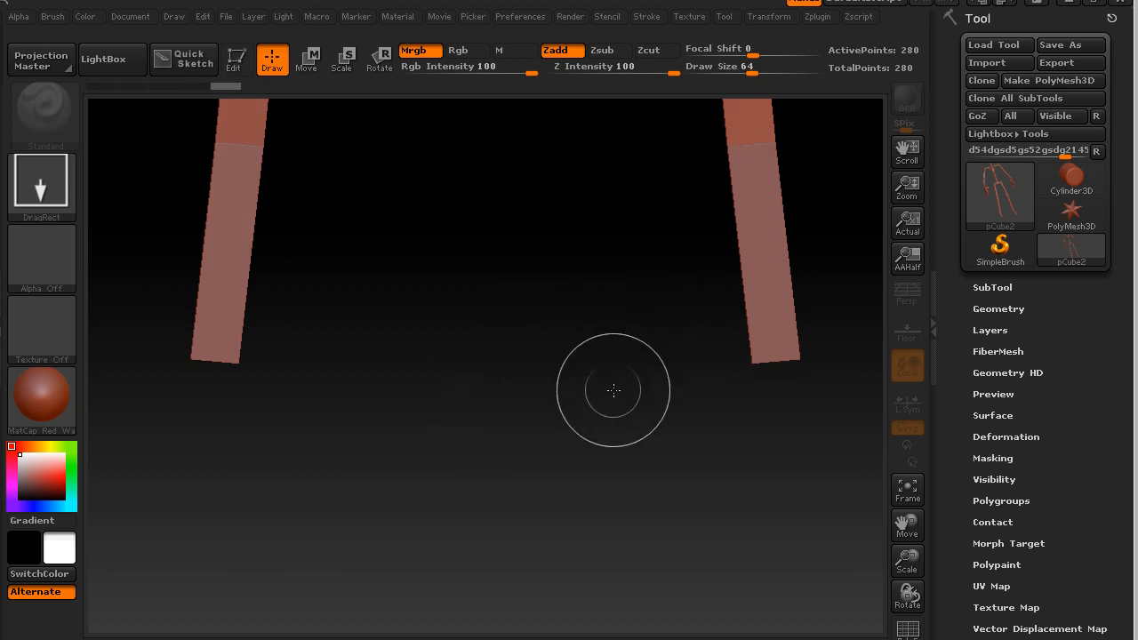
{"action": "key", "text": "t"}
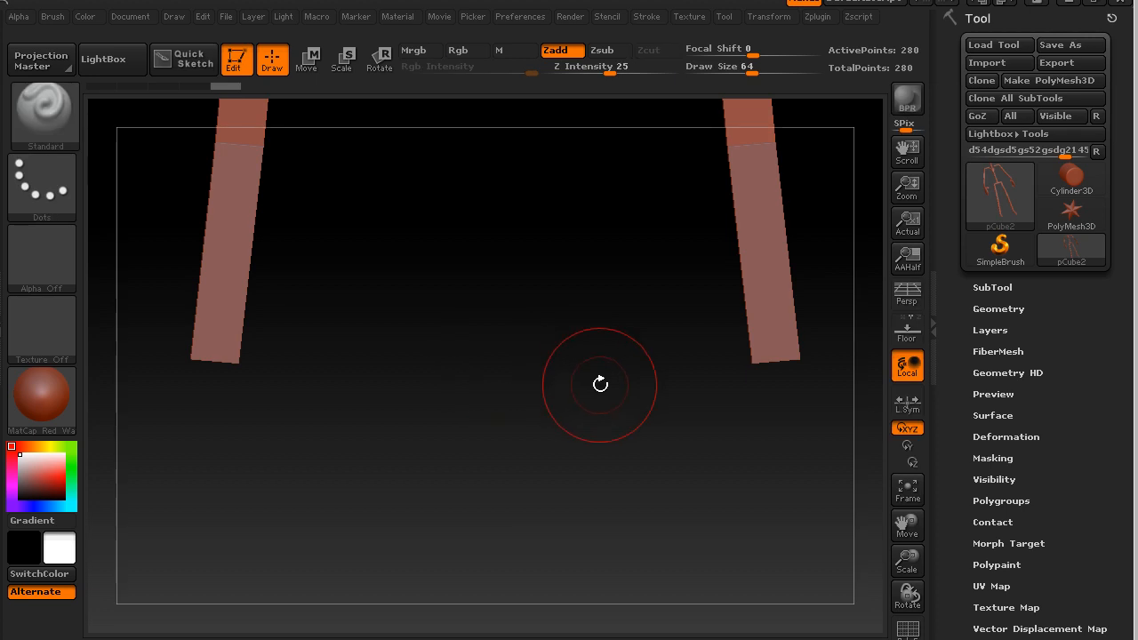
{"action": "key", "text": "f"}
{"action": "left_click_drag", "start_coordinate": [698, 469], "coordinate": [885, 365]}
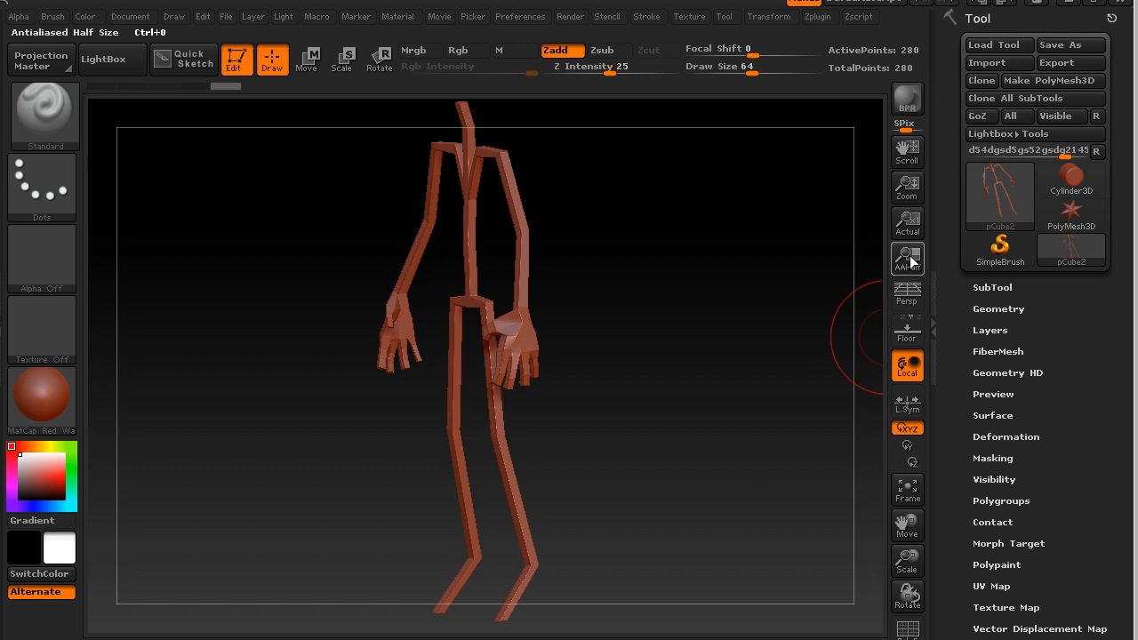
- Turn on the floor grid and show the full body straight from the front
{"action": "left_click", "coordinate": [908, 327]}
{"action": "left_click_drag", "start_coordinate": [617, 382], "coordinate": [381, 503], "text": "alt"}
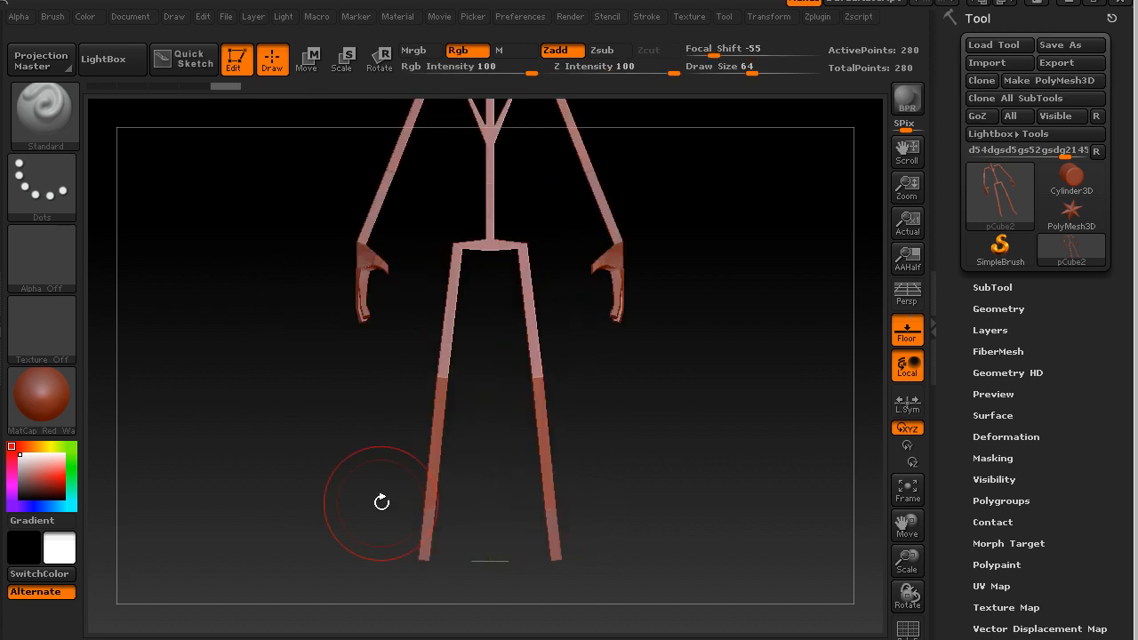
{"action": "left_click_drag", "start_coordinate": [680, 381], "coordinate": [649, 440], "text": "alt"}
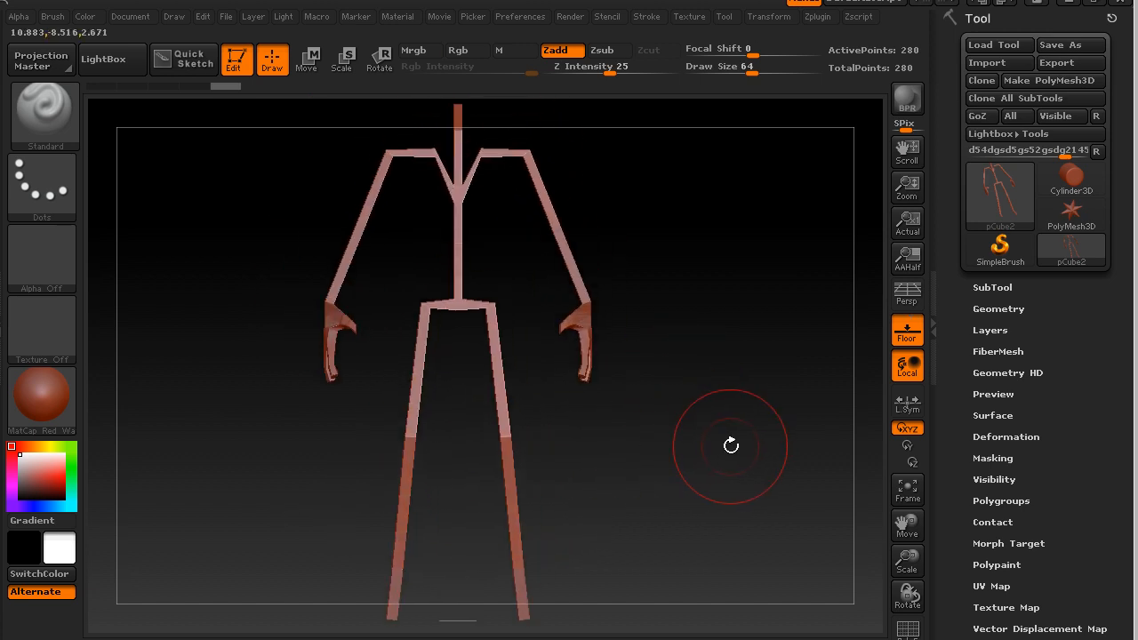